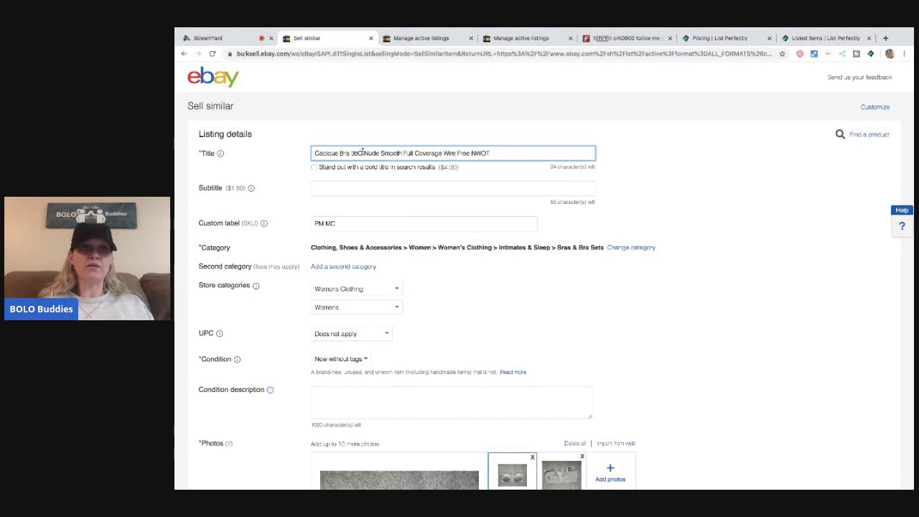
In the listing title, change the size to 40DD and replace "Nude Smooth Full Coverage" with "Simply".
key(BackSpace)
key(BackSpace)
key(BackSpace)
text(40DD)
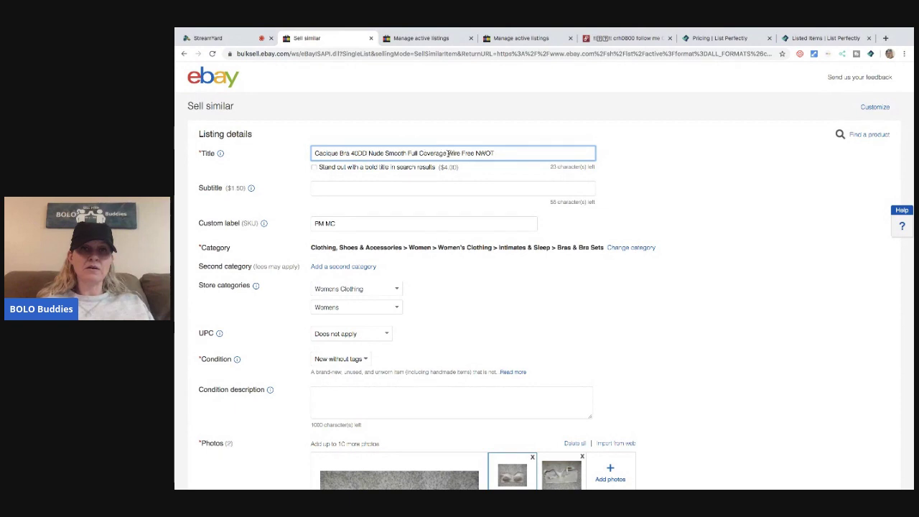
drag(446, 153, 376, 153)
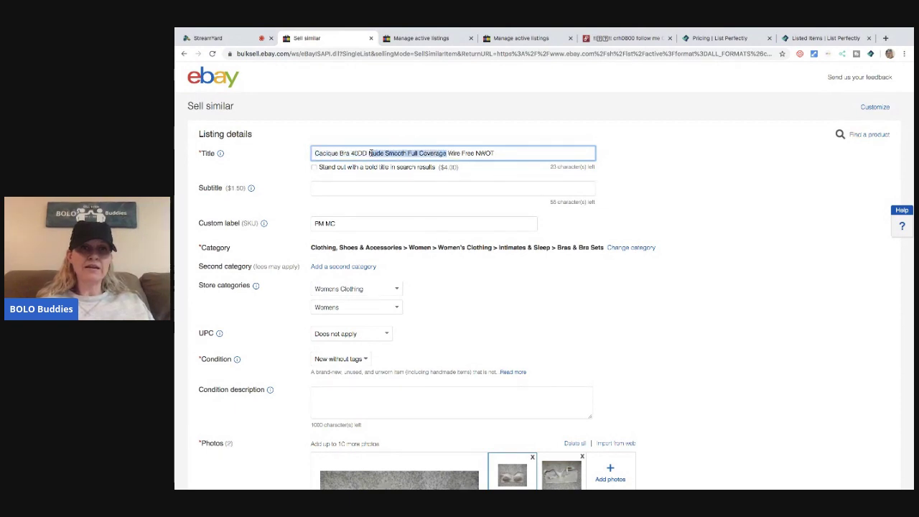
key(BackSpace)
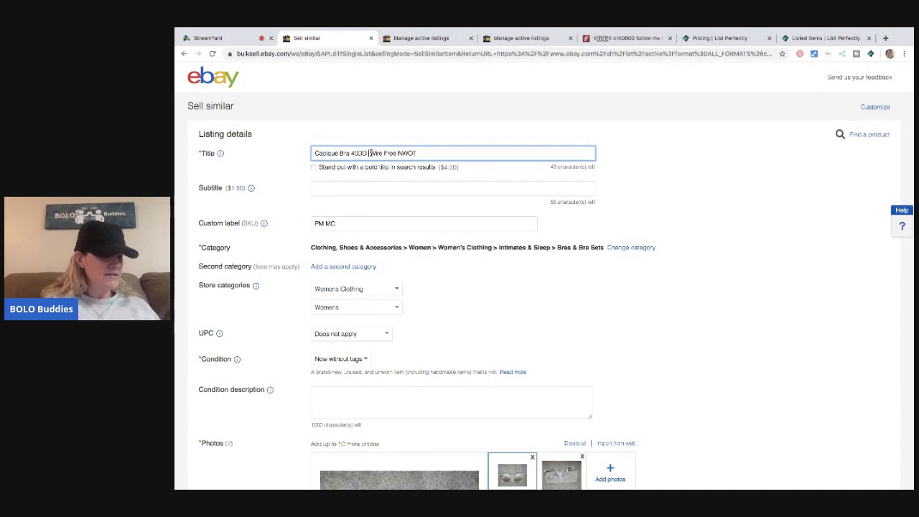
text(Simply)
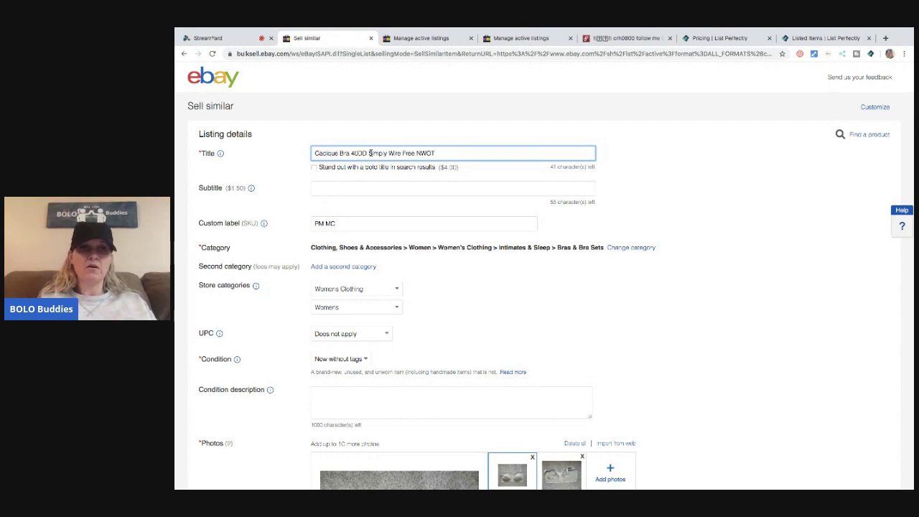
Insert "T-Shirt Blue Stripes" before "NWOT" in the listing title, and copy the whole title.
click(415, 153)
text(T-)
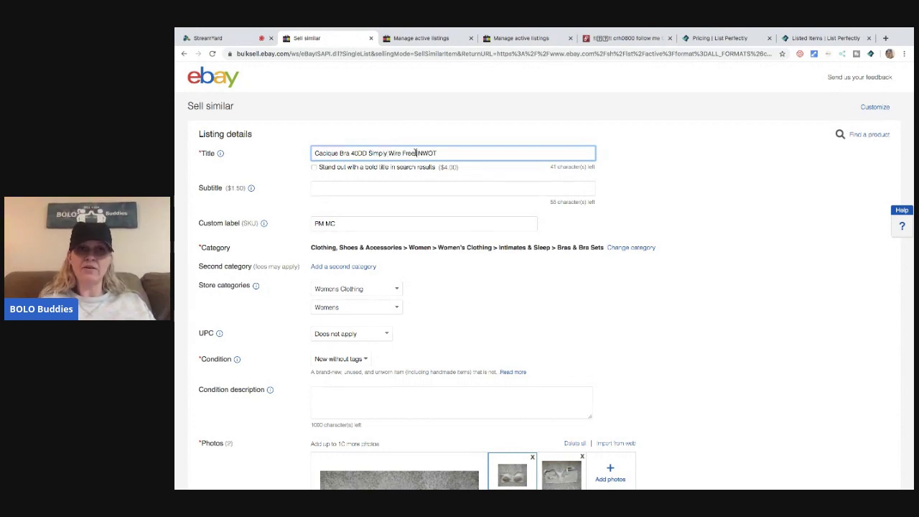
text(Shirt)
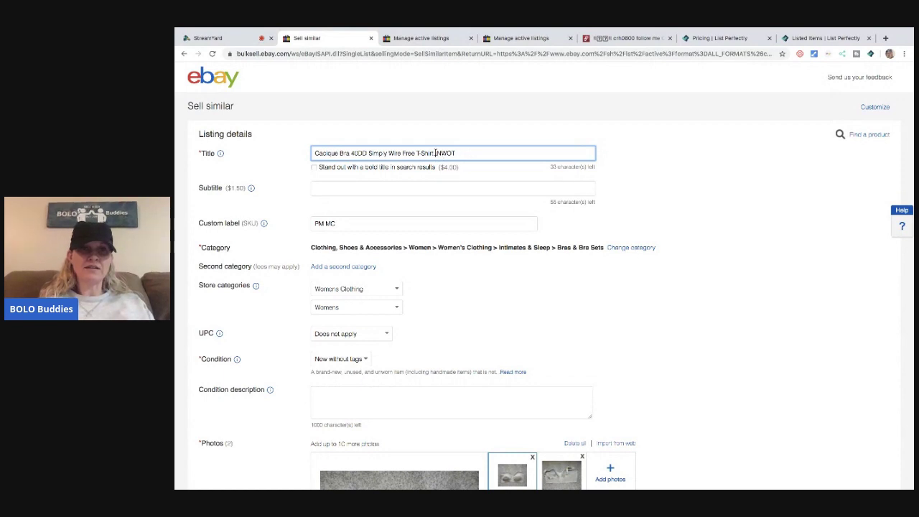
text(Blue Strip)
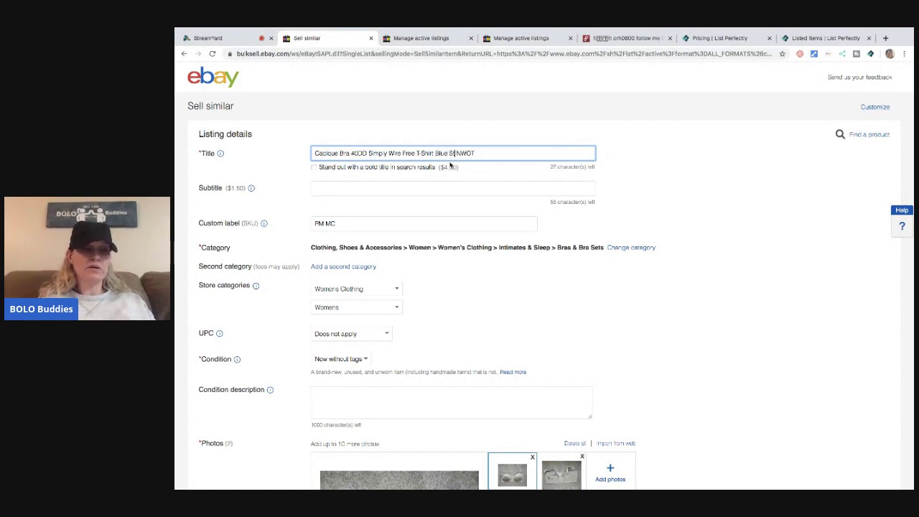
text(es)
triple_click(469, 158)
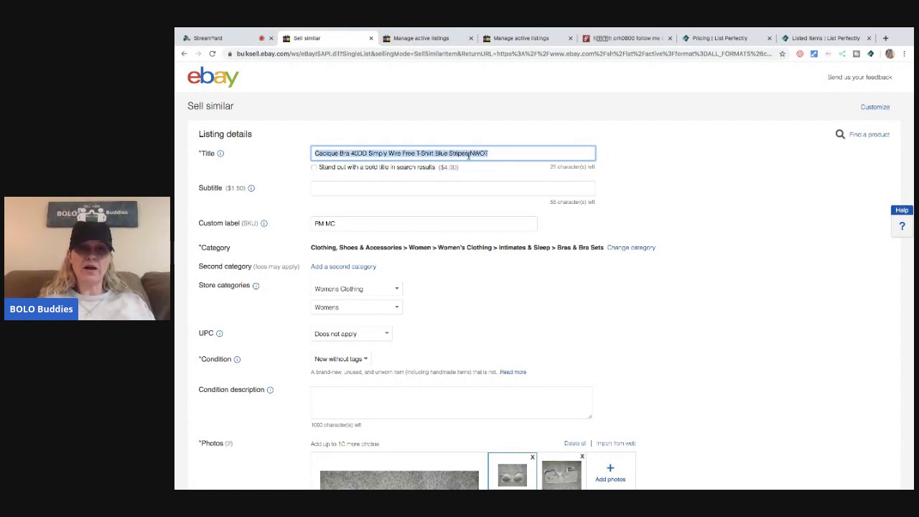
right_click(468, 159)
click(491, 217)
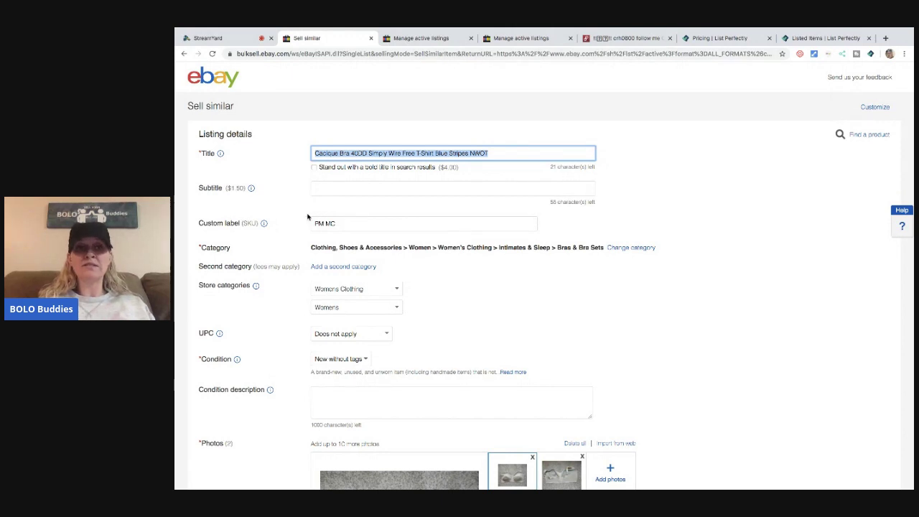
Delete all the existing photos from the listing.
scroll(383, 244, down, 1)
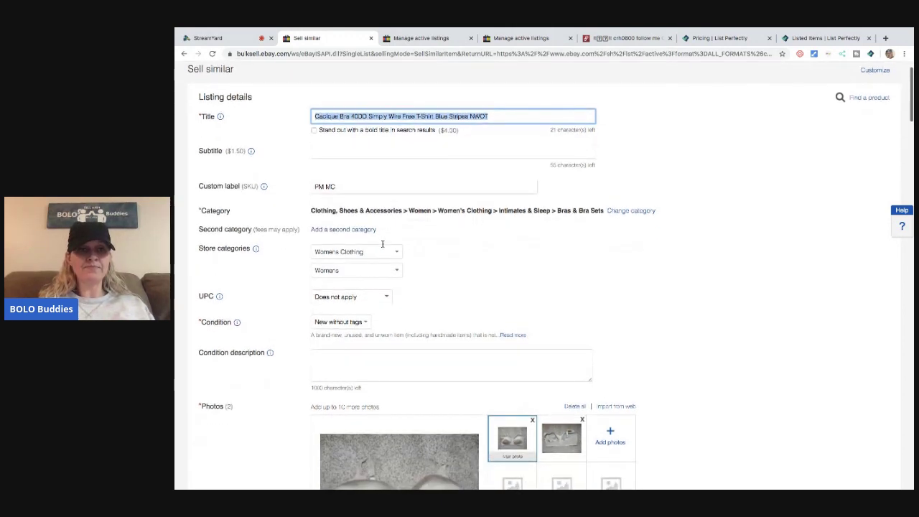
scroll(493, 278, down, 3)
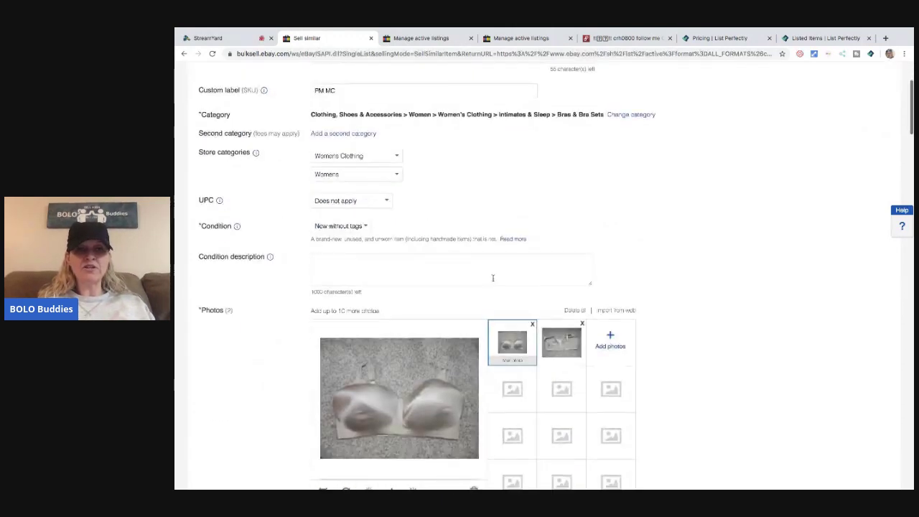
click(574, 311)
click(383, 410)
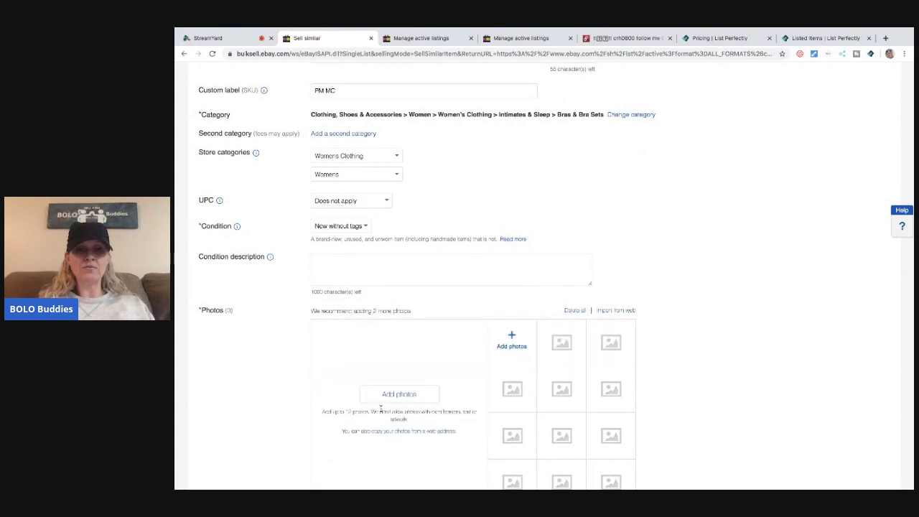
Accept the suggested item specifics Pattern Striped, Type Bra, Department Women and Size 40DD.
scroll(453, 343, down, 5)
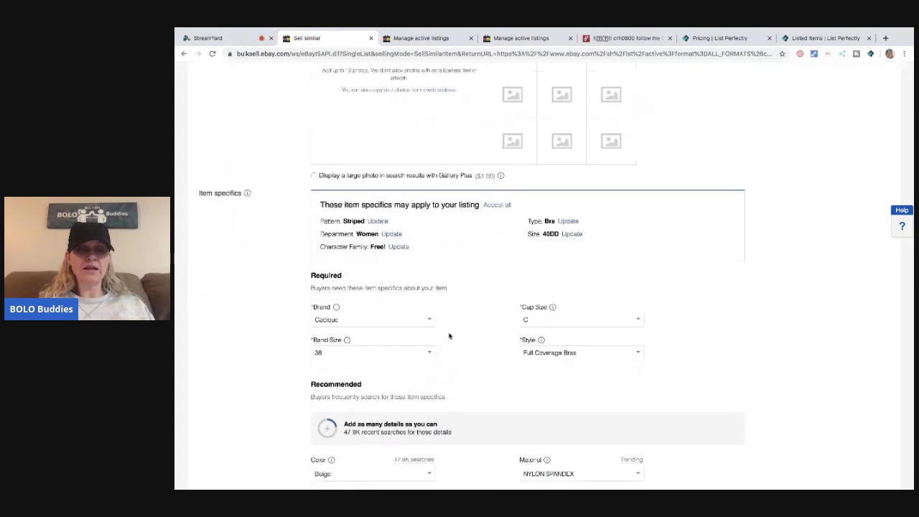
click(378, 221)
click(367, 222)
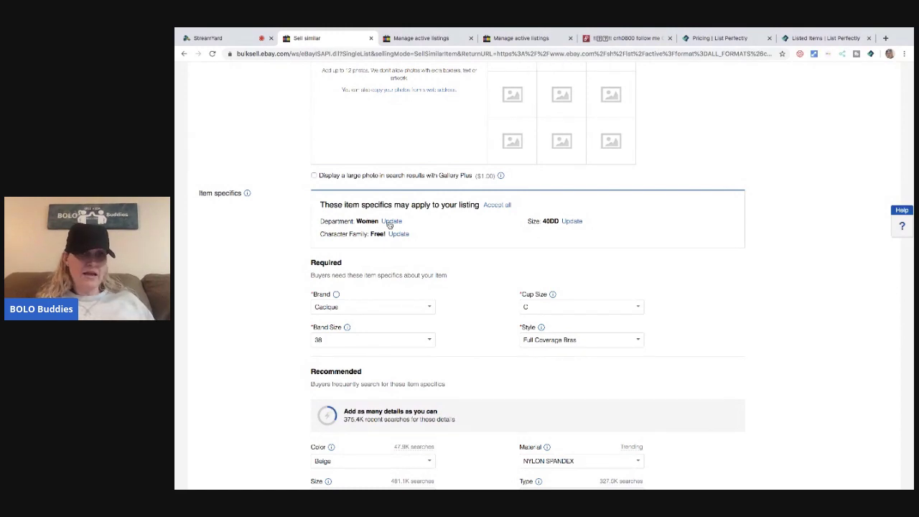
click(389, 223)
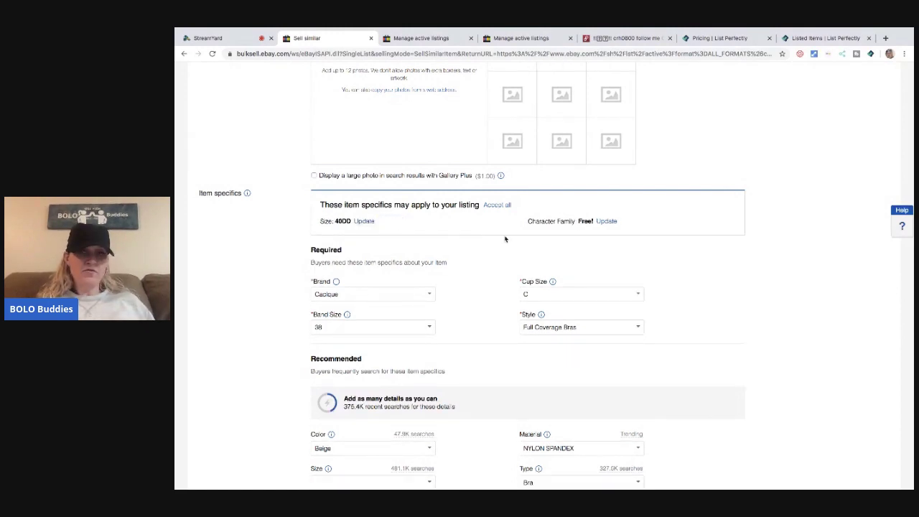
click(364, 221)
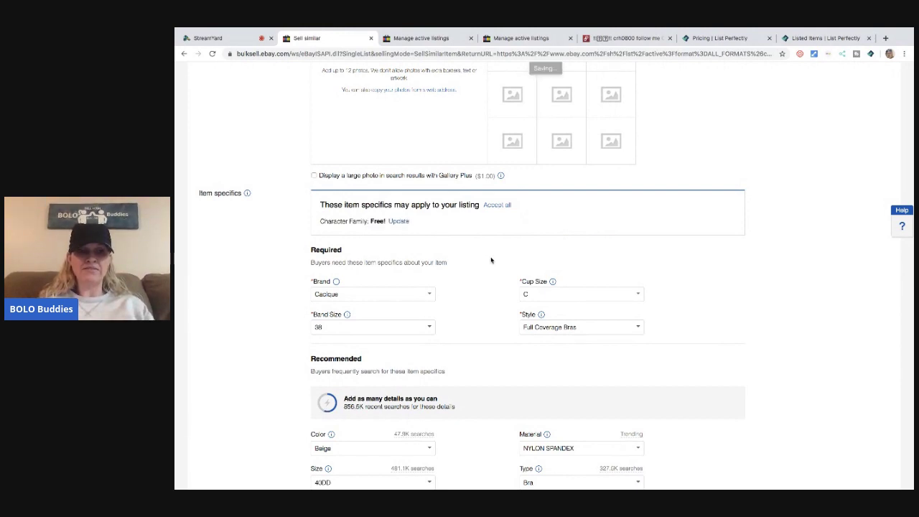
Set the required band size to 40 and the cup size to DD.
click(310, 321)
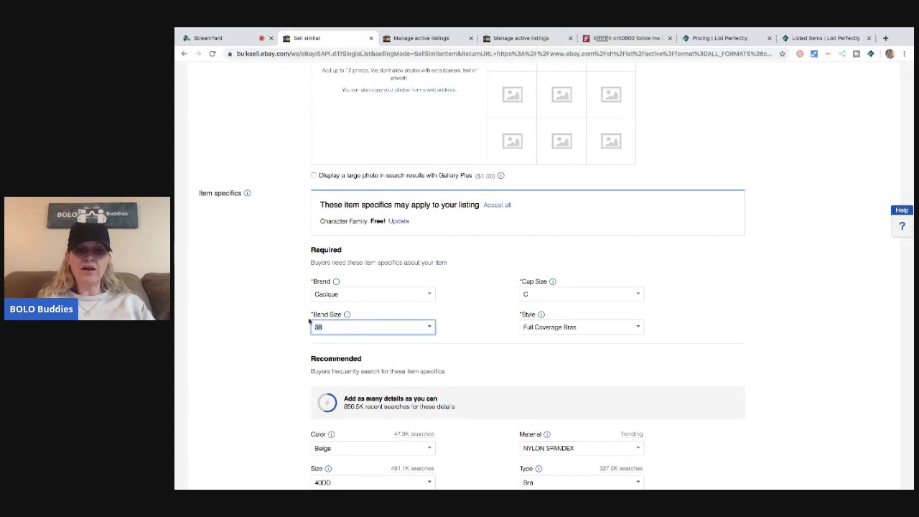
text(40)
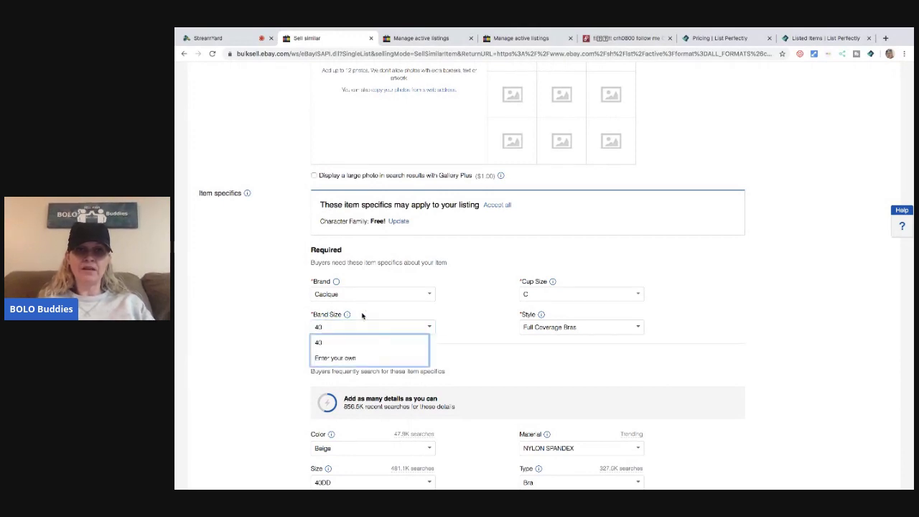
drag(535, 297, 503, 286)
text(DD)
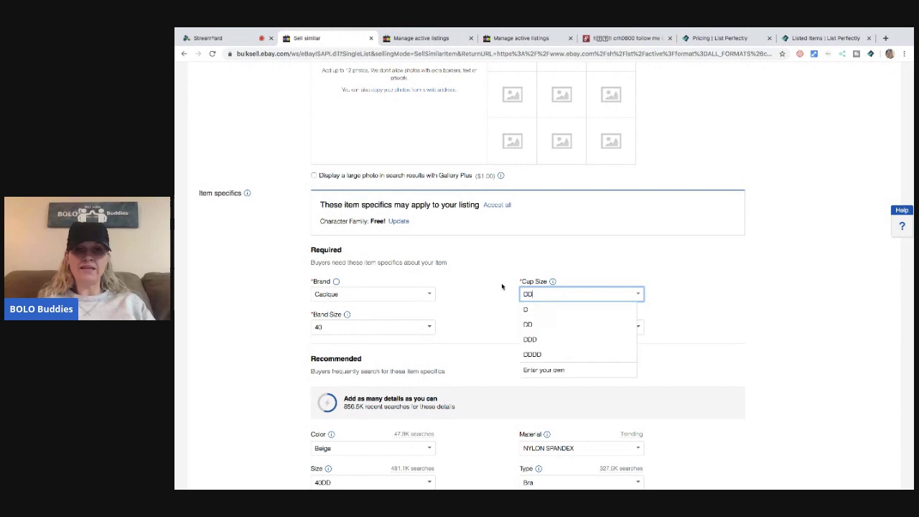
click(475, 307)
Set the required Style item specific to T-Shirt Bra.
scroll(476, 307, down, 2)
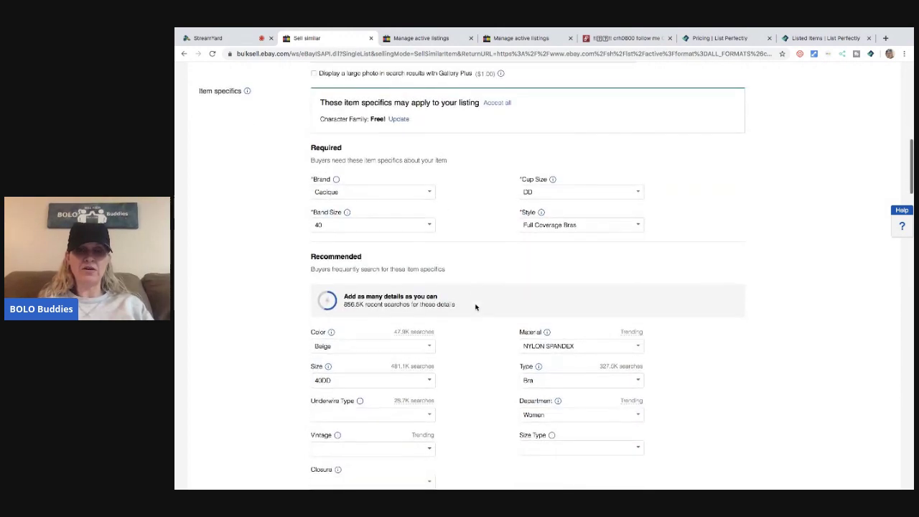
scroll(647, 173, down, 1)
click(582, 193)
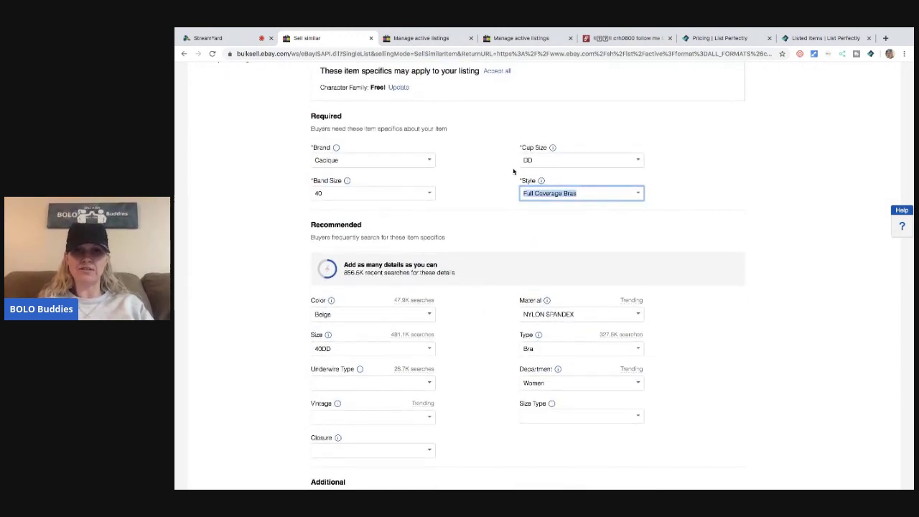
text(T-Sh)
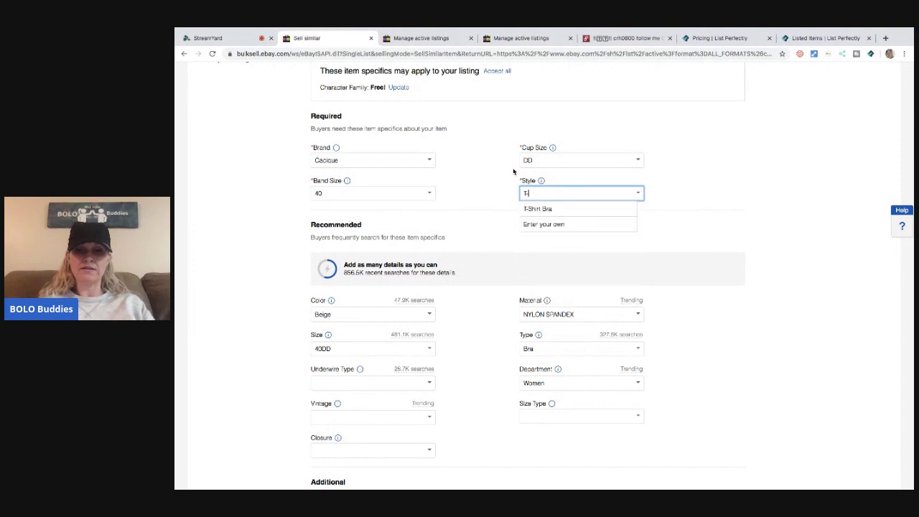
text(irt)
click(531, 210)
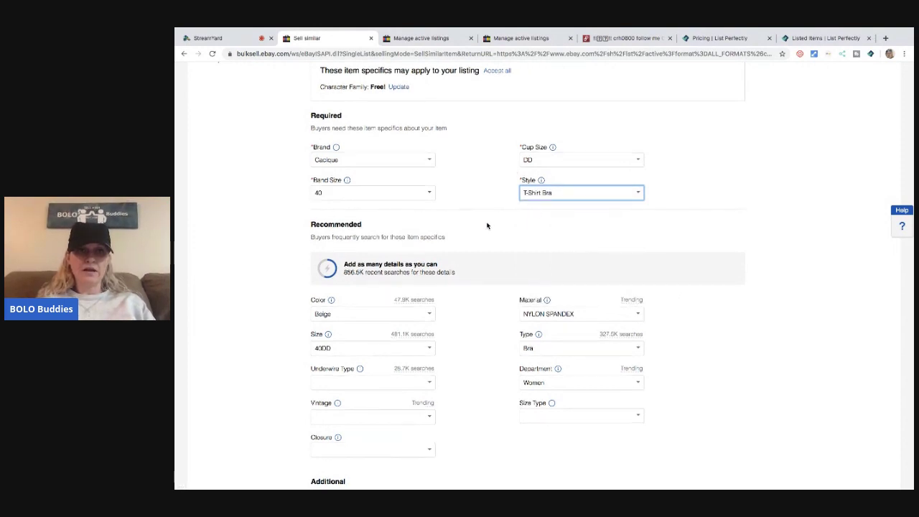
Set the color to Blue and the material to "Nylon Spandex Polyester Elastane".
scroll(486, 226, down, 1)
click(429, 238)
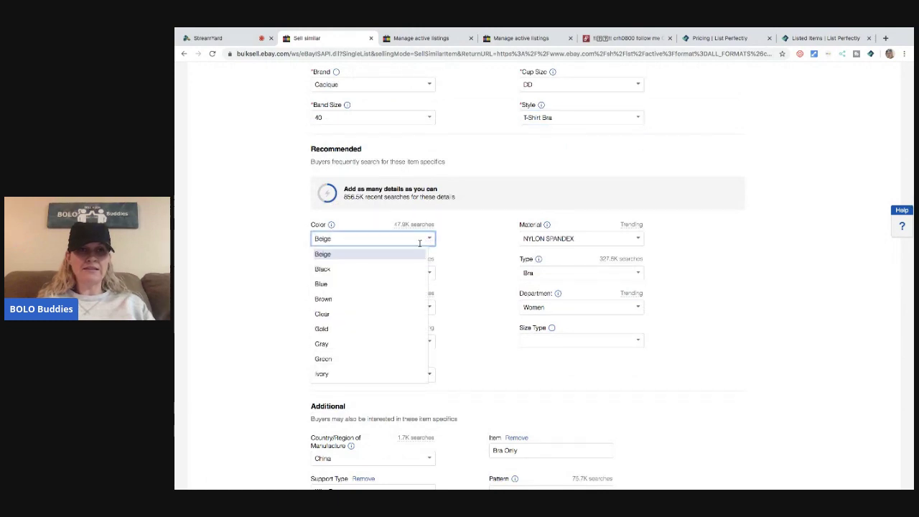
click(395, 285)
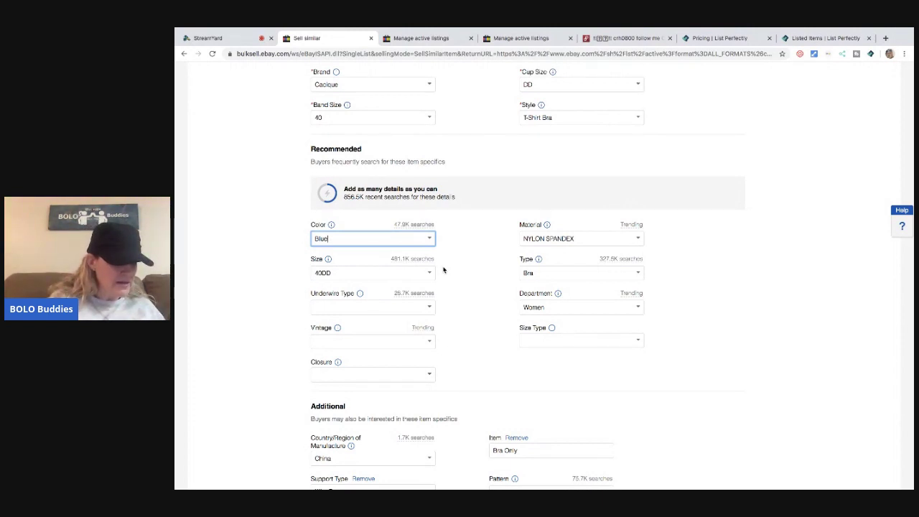
click(588, 238)
text(Nylon Spandex)
key(Return)
text(Polyester Ela)
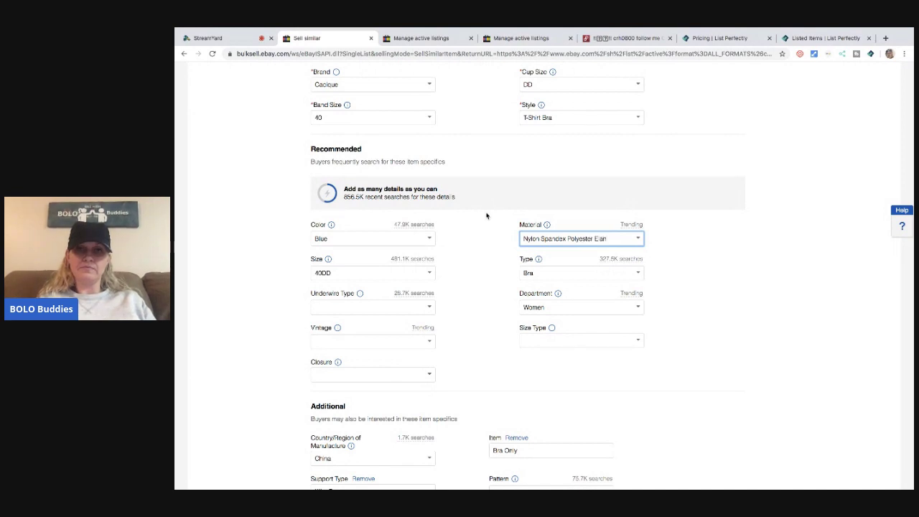
text(stane)
click(481, 241)
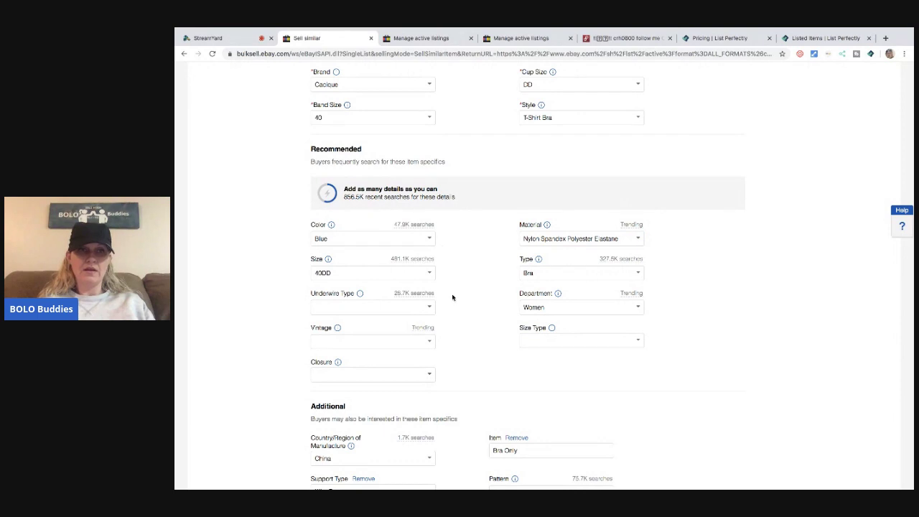
Set the recommended Underwire Type item specific to No.
scroll(453, 297, down, 1)
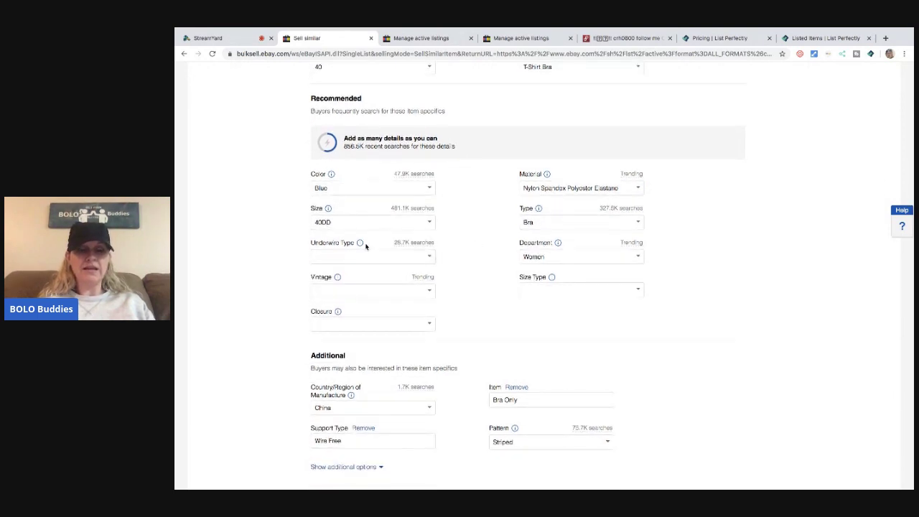
click(430, 255)
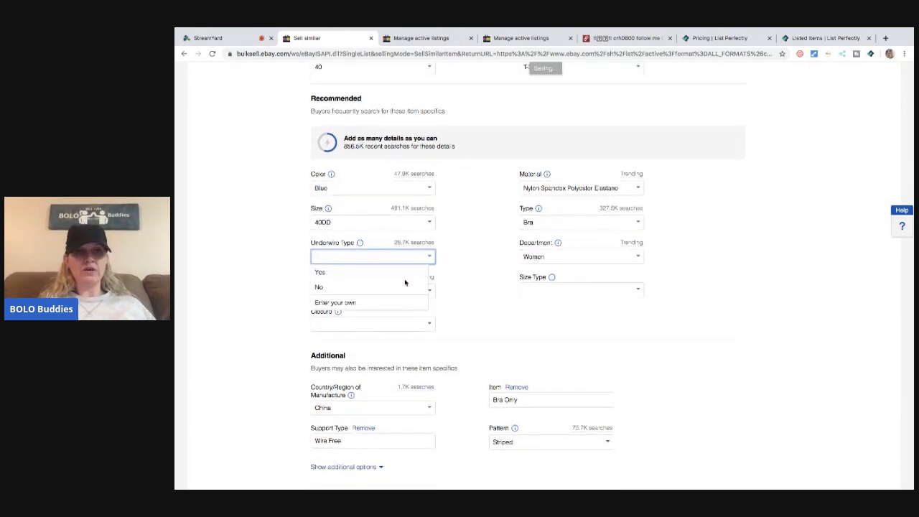
click(406, 286)
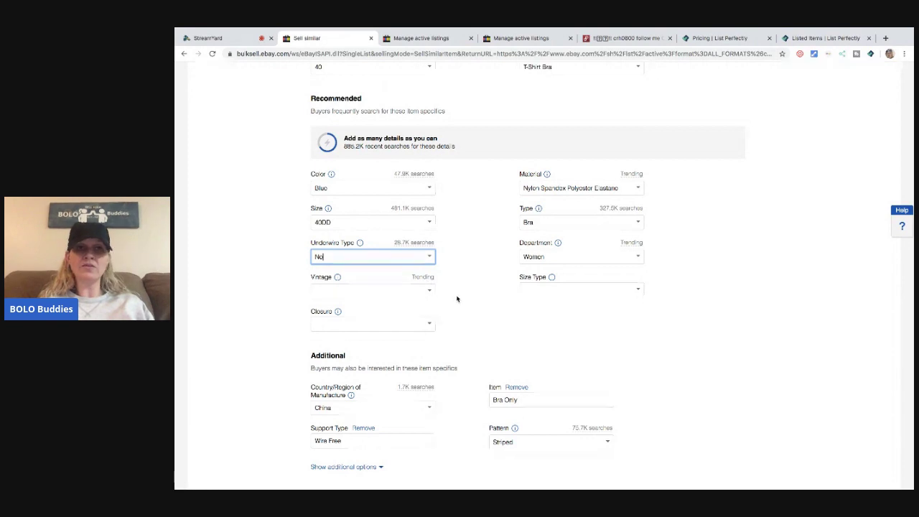
Set the size type to Plus and the closure to Hook & Eye.
click(638, 291)
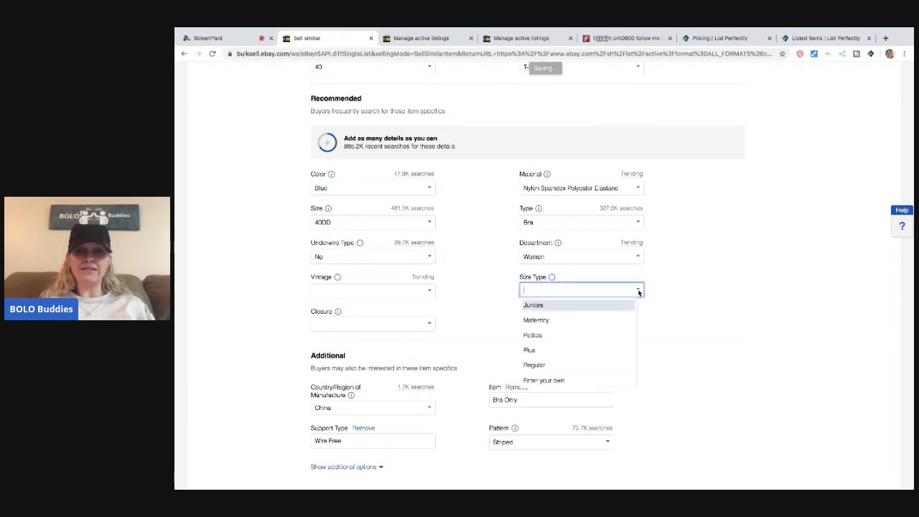
click(593, 350)
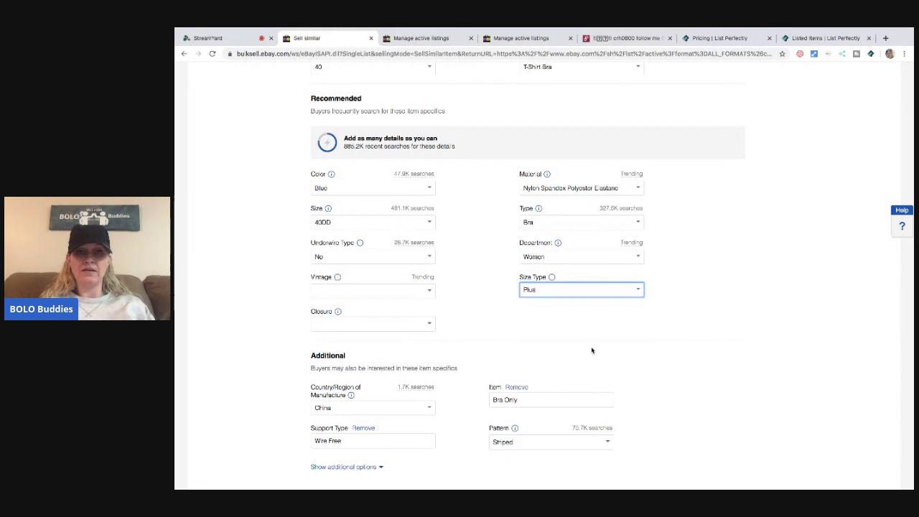
click(429, 324)
click(385, 355)
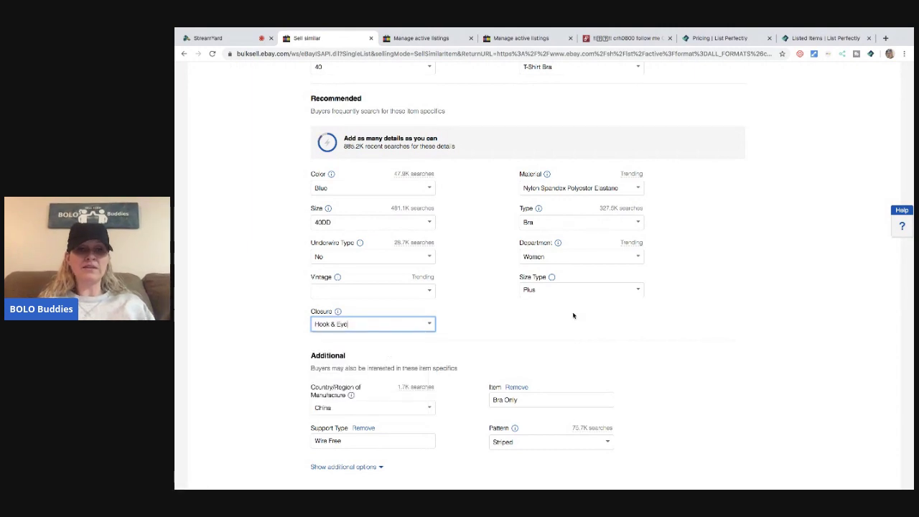
Replace the first line of the item description with the pasted title "Cacique Bra 40DD Simply Wire Free T-Shirt Blue Stripes NWOT" on its own line.
scroll(573, 316, down, 2)
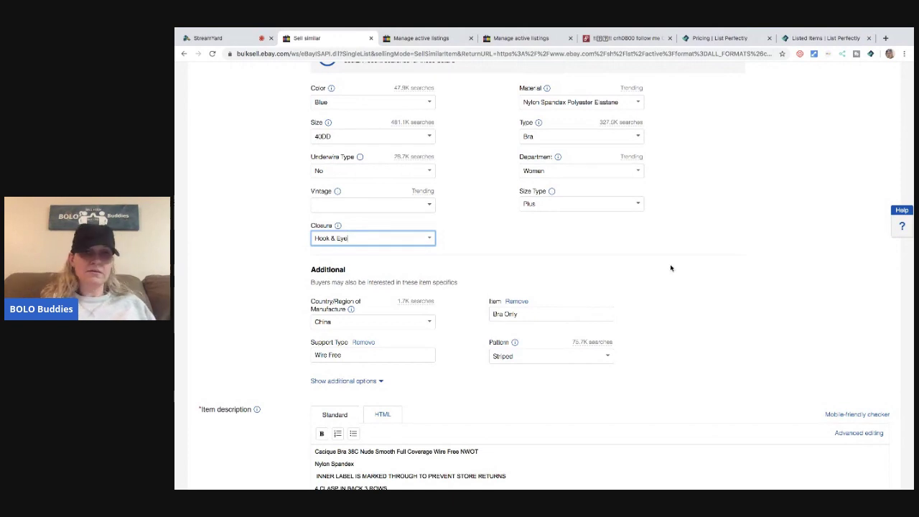
scroll(670, 268, down, 1)
key(shift+End)
key(BackSpace)
right_click(320, 375)
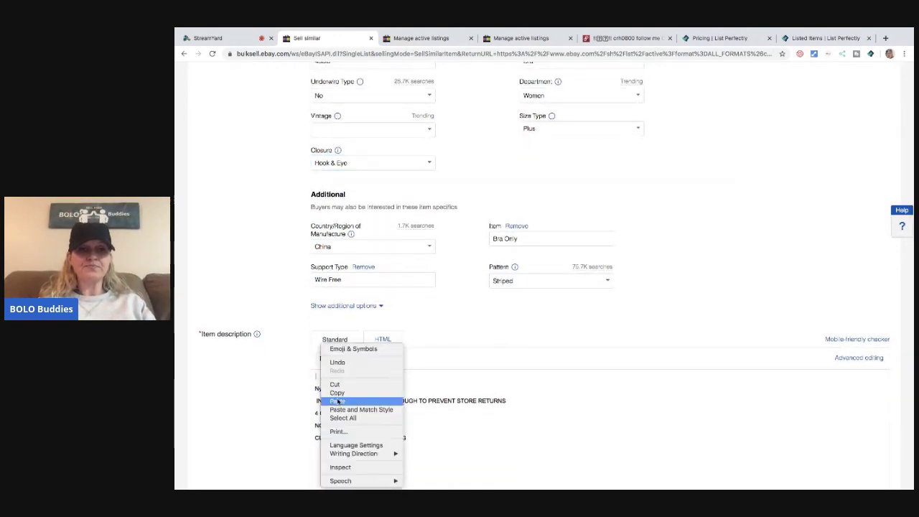
click(339, 400)
key(Return)
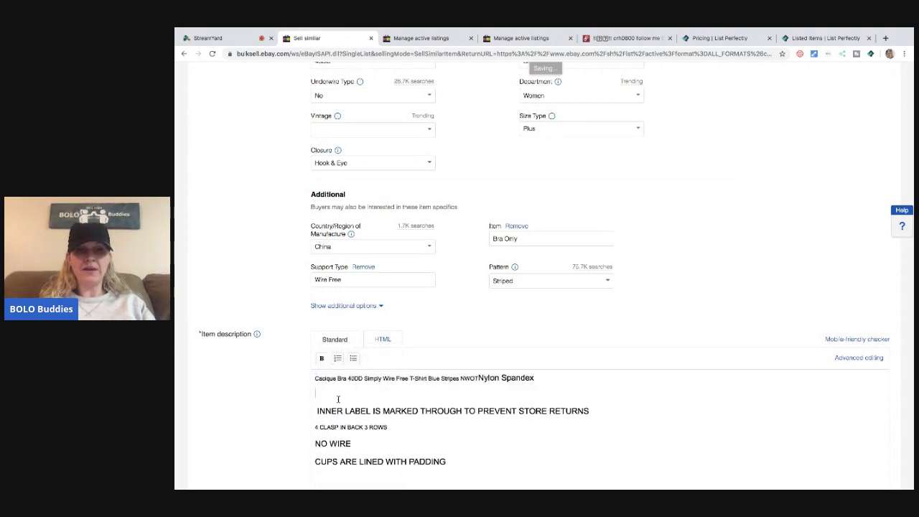
click(479, 376)
key(Return)
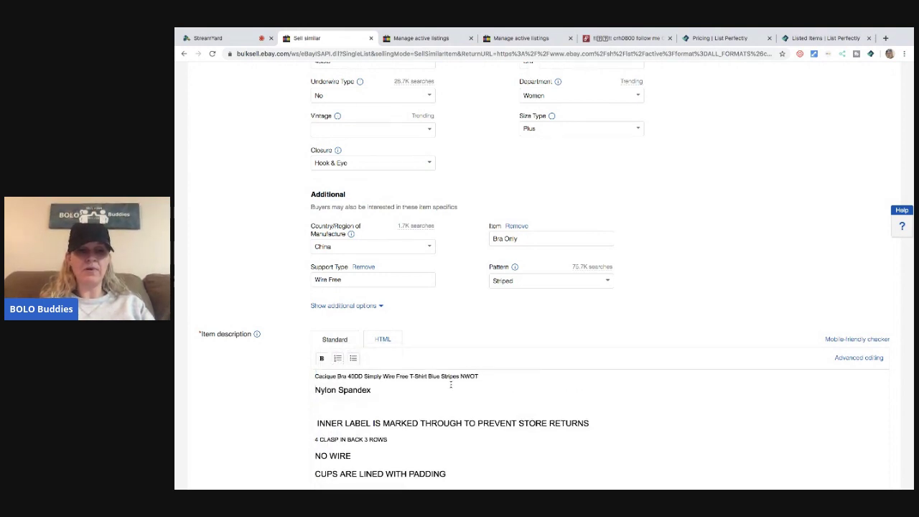
key(BackSpace)
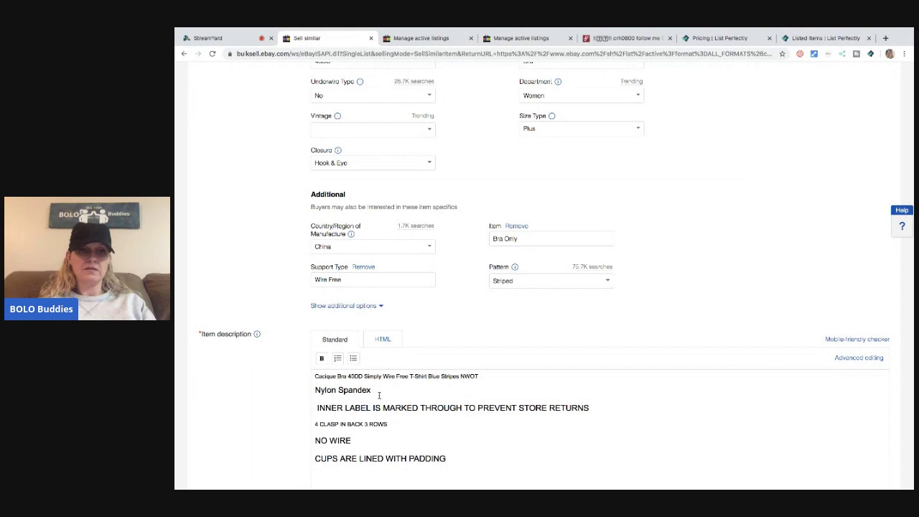
Add "Polyester Elastane" after Nylon Spandex in the description and change the back clasp line to 4 rows.
text(Polyester Elastan)
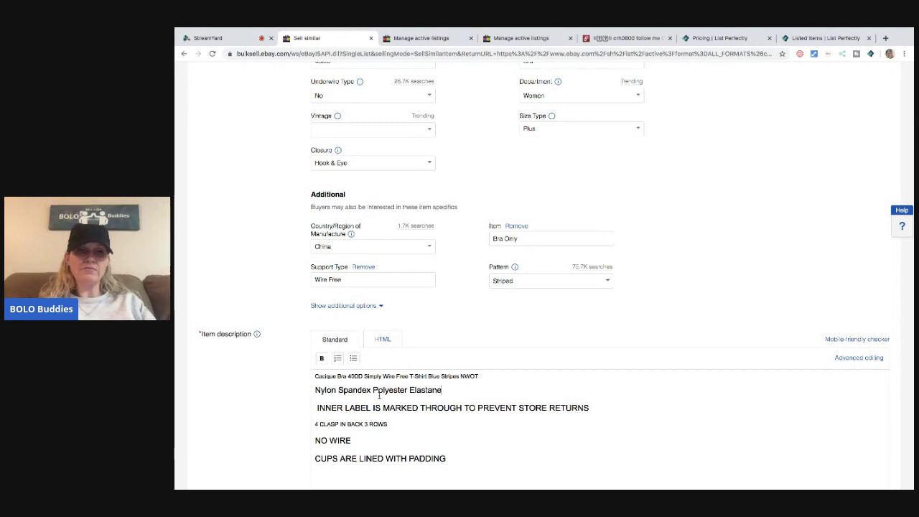
text(e)
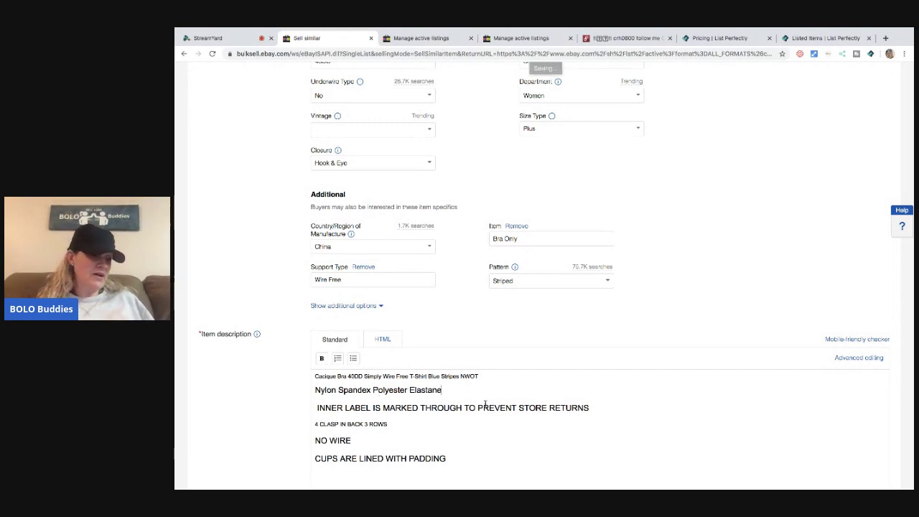
double_click(367, 424)
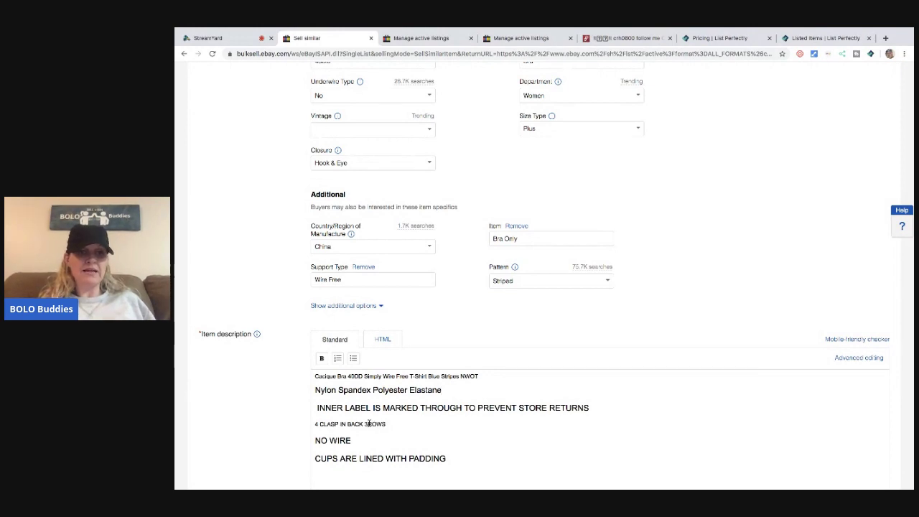
text(4)
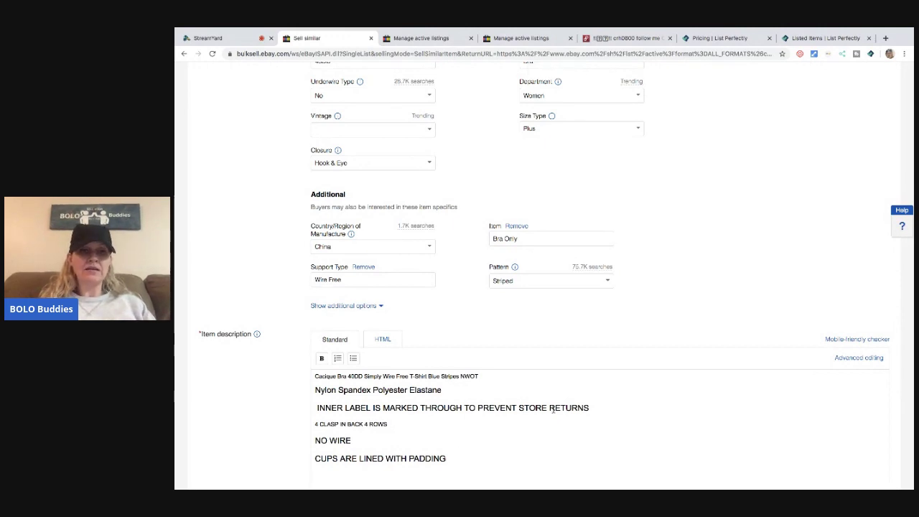
Set the Buy It Now price to $25.00 in the selling details.
scroll(611, 407, down, 3)
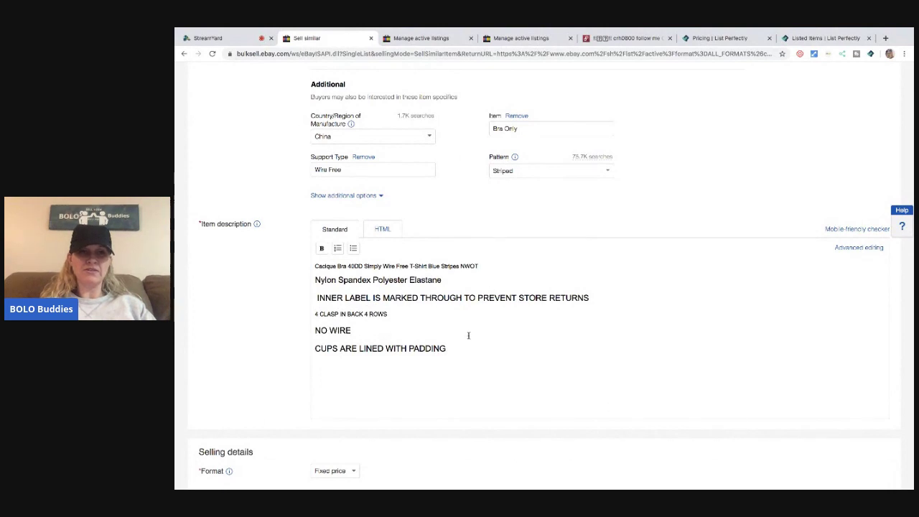
scroll(468, 335, down, 4)
scroll(469, 335, down, 1)
scroll(468, 336, down, 3)
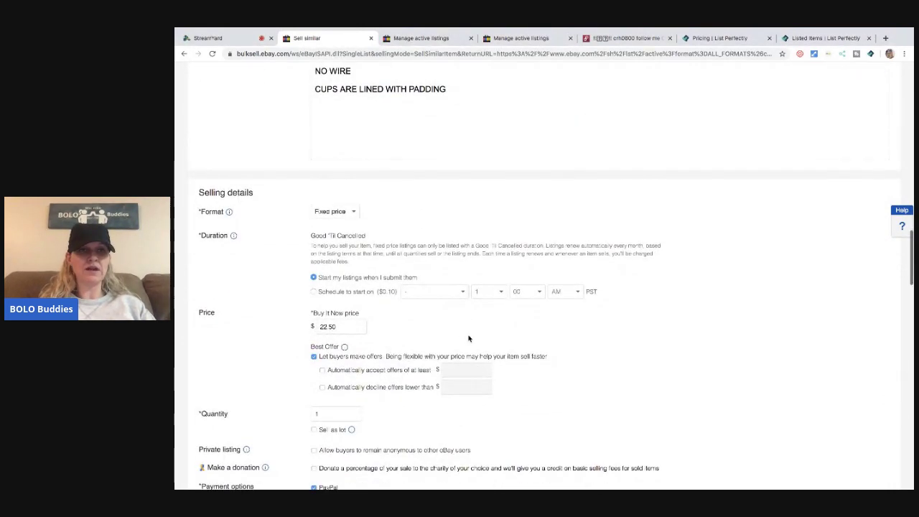
drag(346, 326, 301, 318)
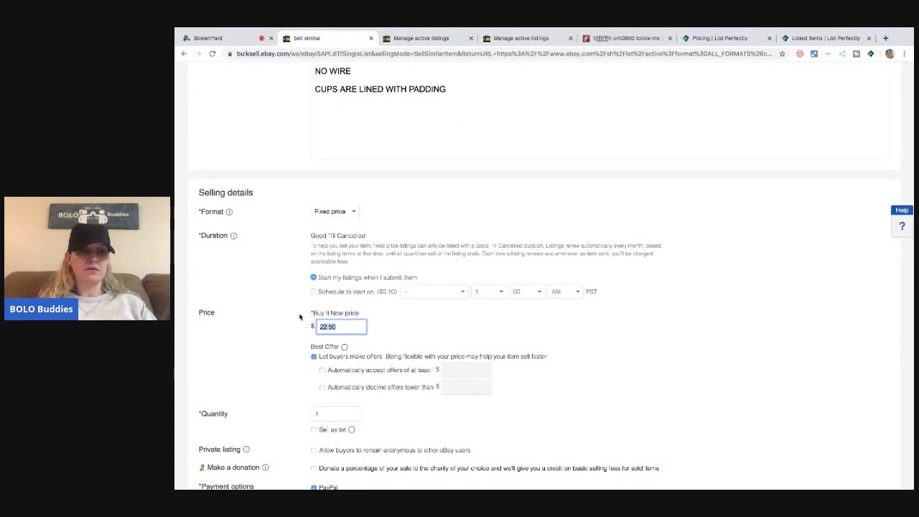
text(25.00)
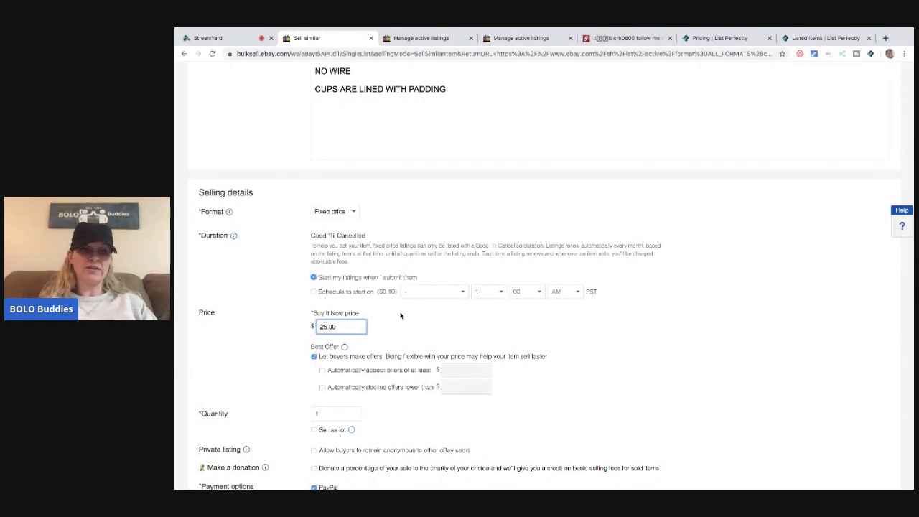
Review the payment, return, shipping and promotion settings, and save the listing as a draft.
scroll(400, 315, down, 5)
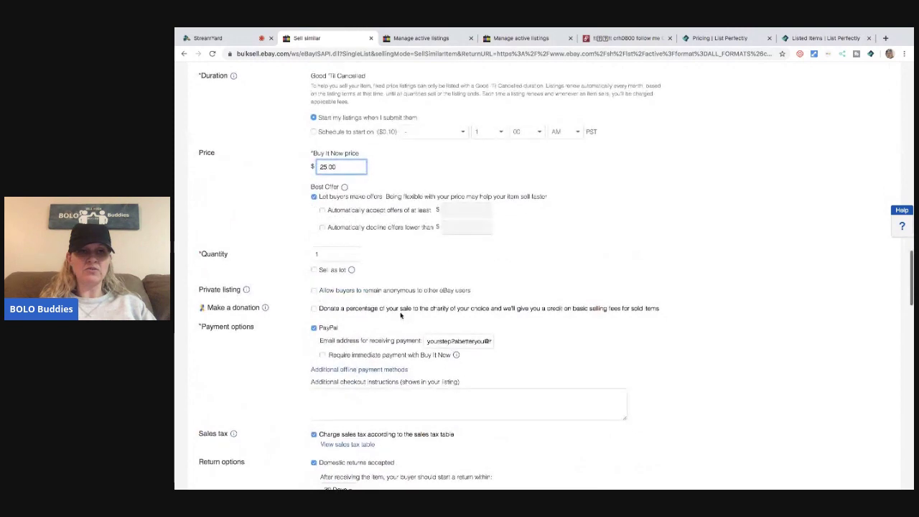
scroll(401, 315, down, 5)
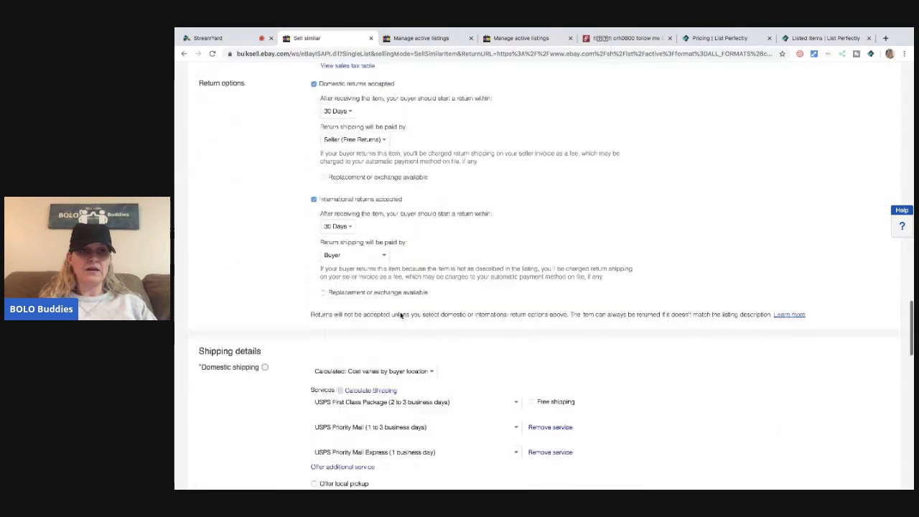
scroll(401, 315, down, 5)
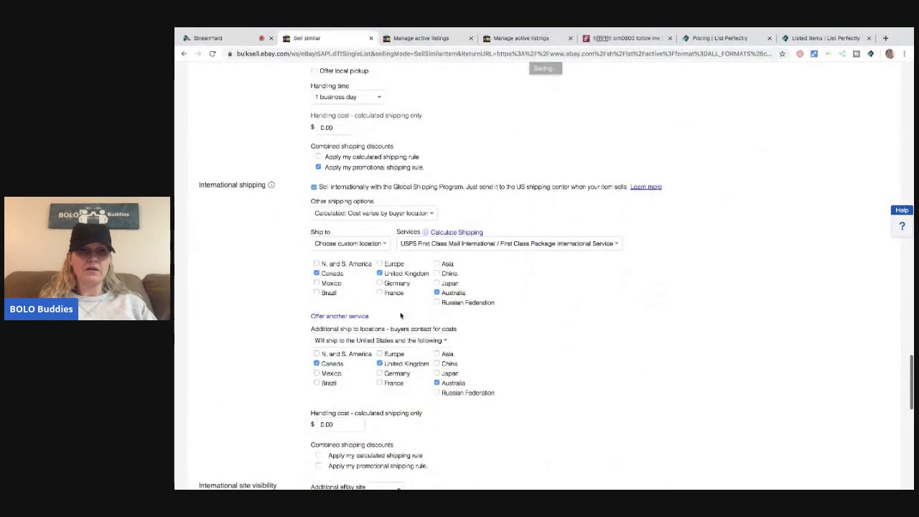
scroll(401, 315, down, 1)
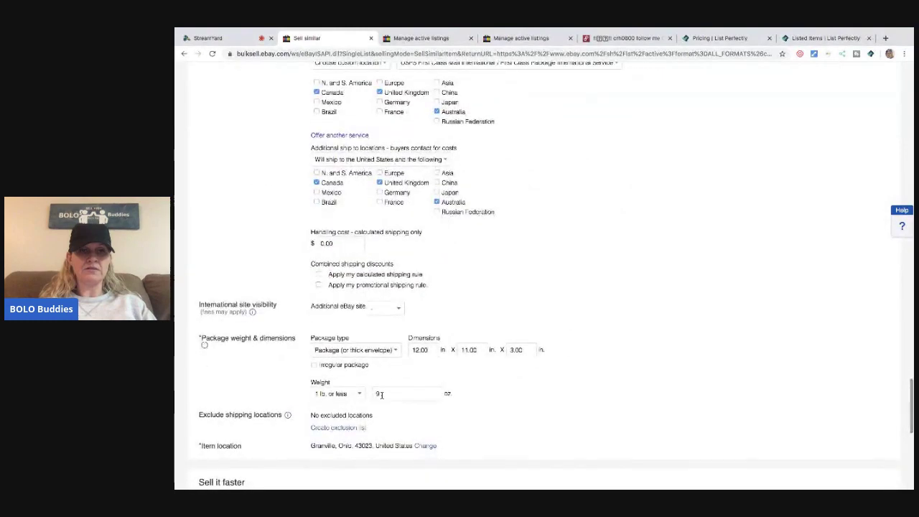
scroll(400, 359, down, 3)
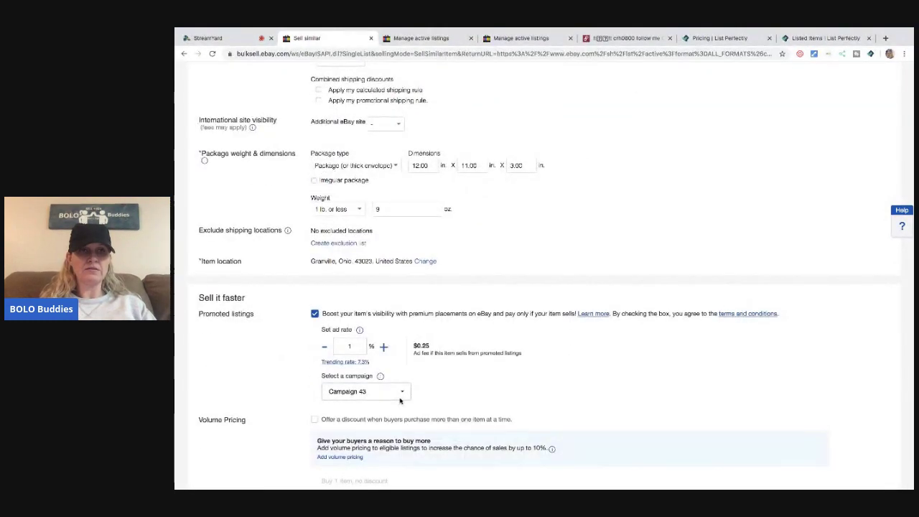
scroll(400, 400, down, 3)
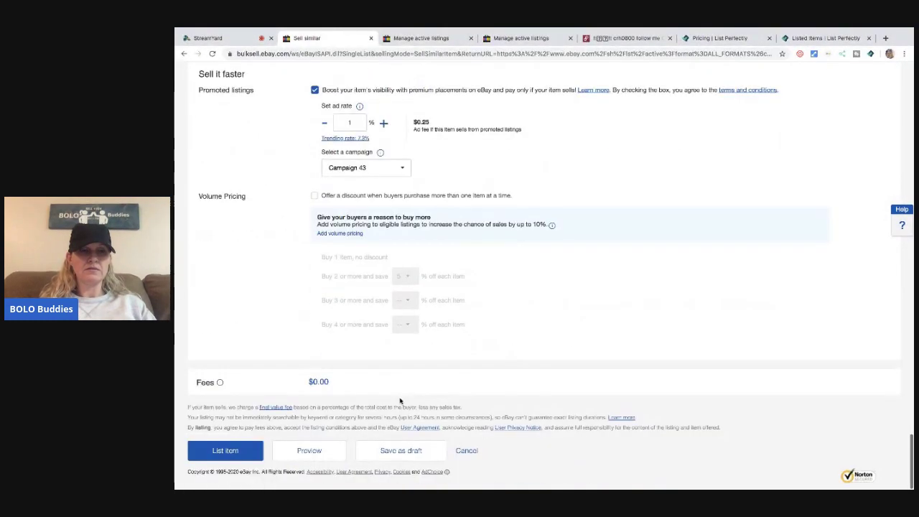
click(390, 452)
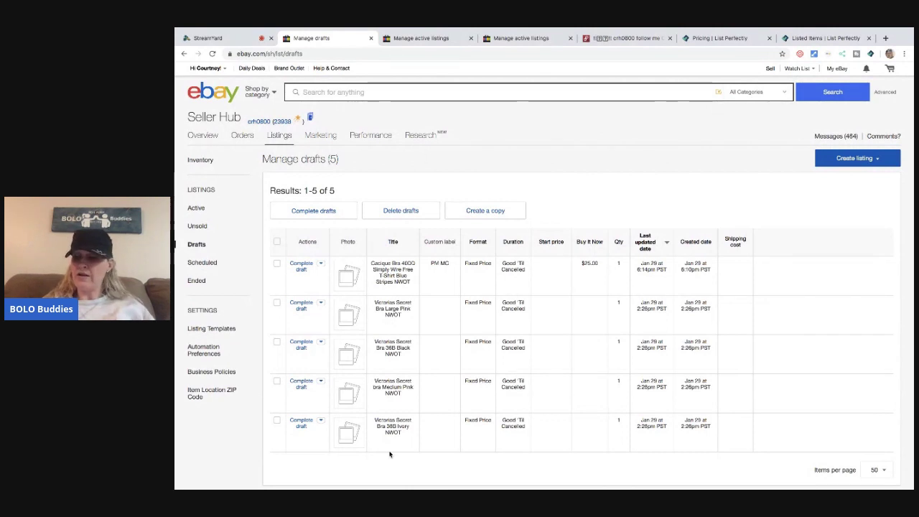
Reopen the Cacique Bra 40DD draft, list the item for sale, and finish without creating another listing.
click(303, 269)
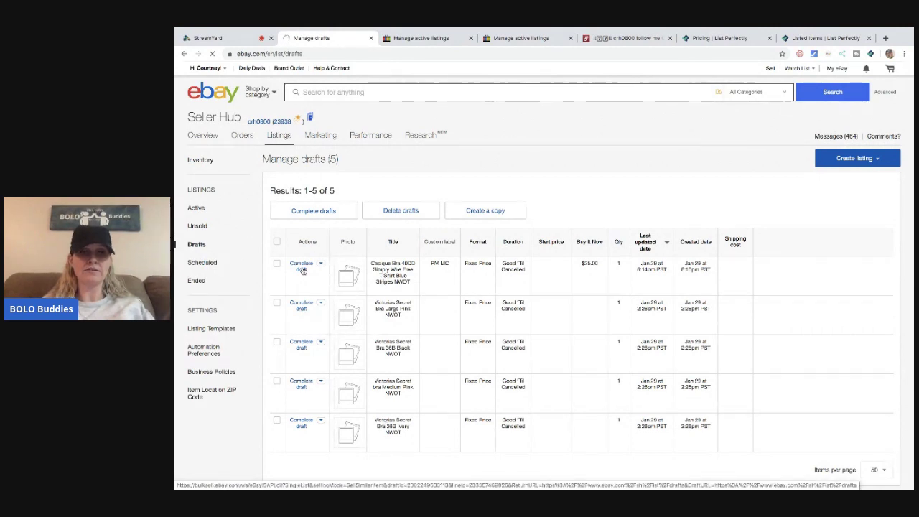
scroll(402, 301, down, 3)
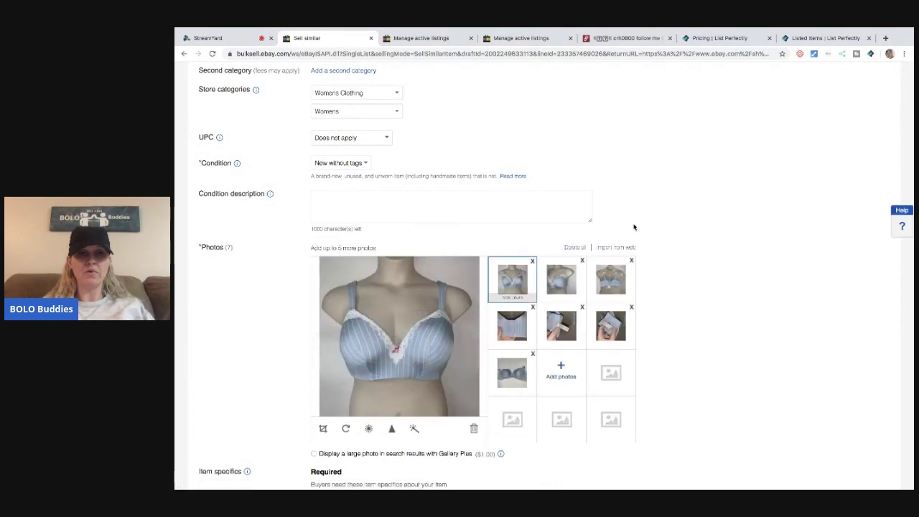
scroll(633, 227, down, 18)
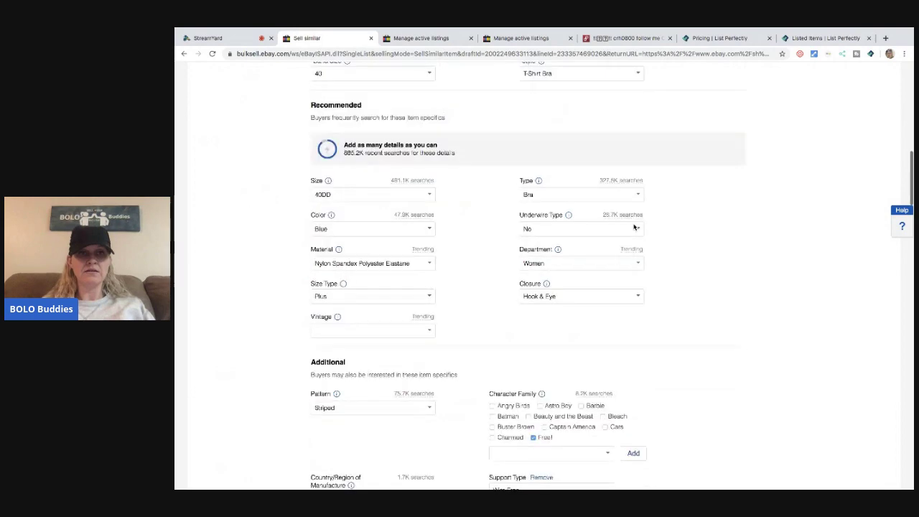
scroll(633, 224, down, 10)
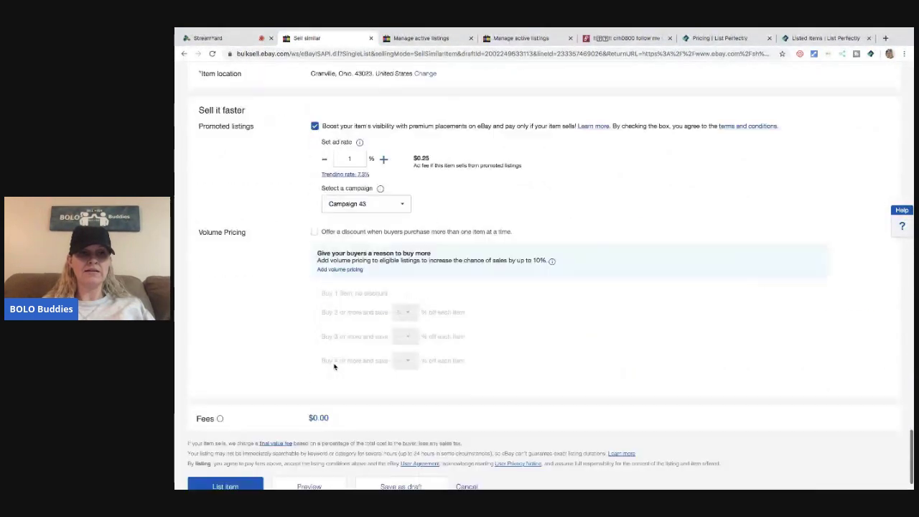
click(230, 451)
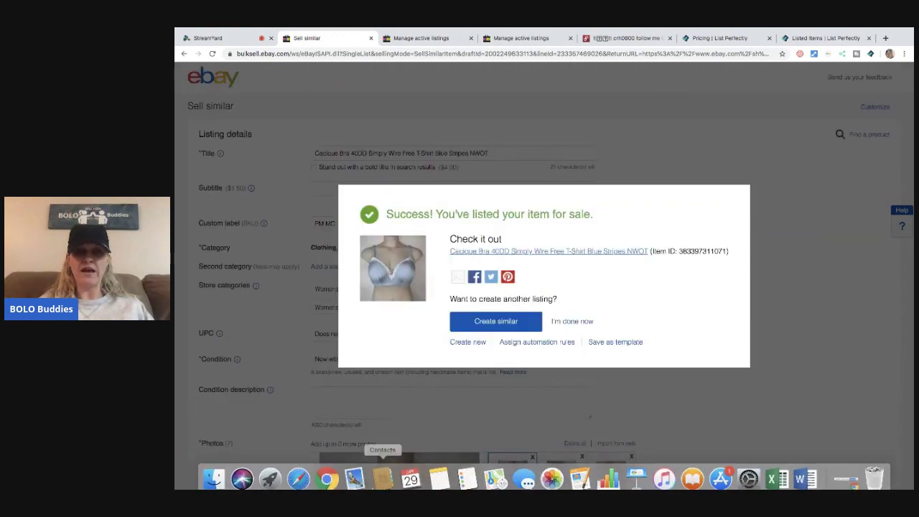
click(560, 323)
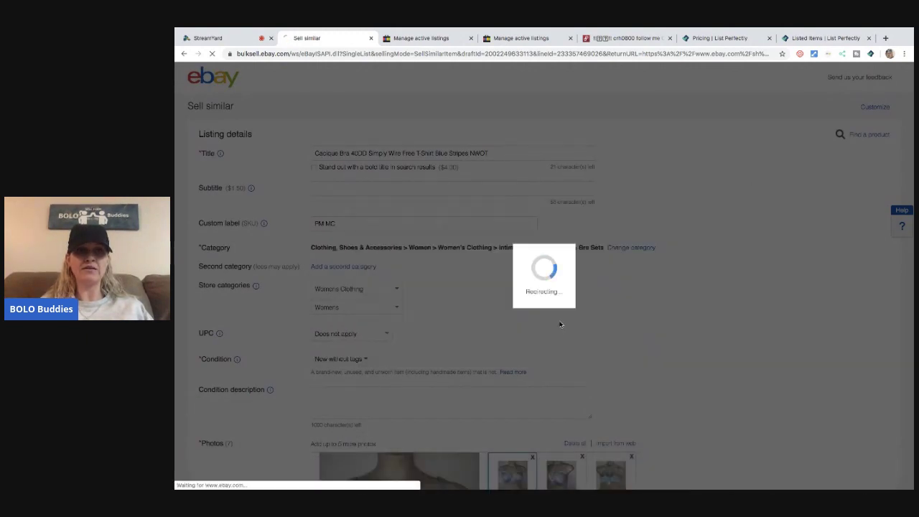
Open the active listings and sort them by end date, with the latest end date first.
mouse_move(279, 135)
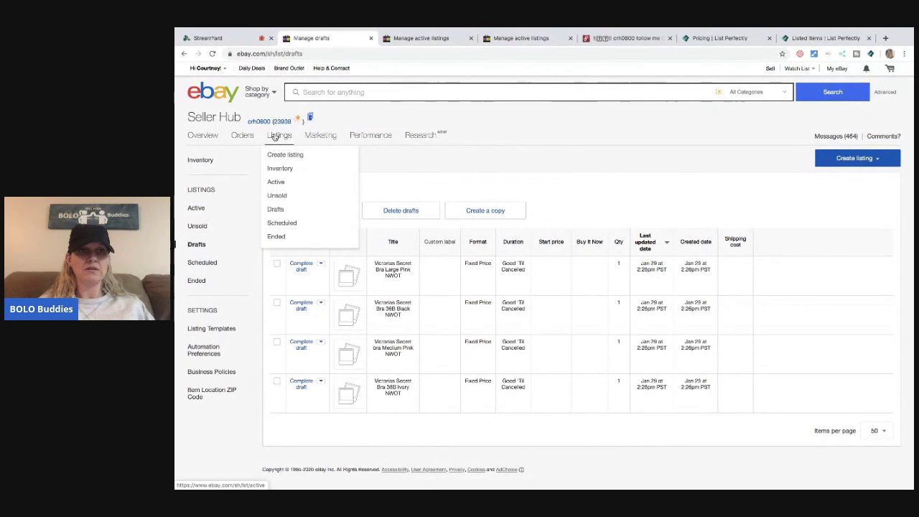
click(275, 182)
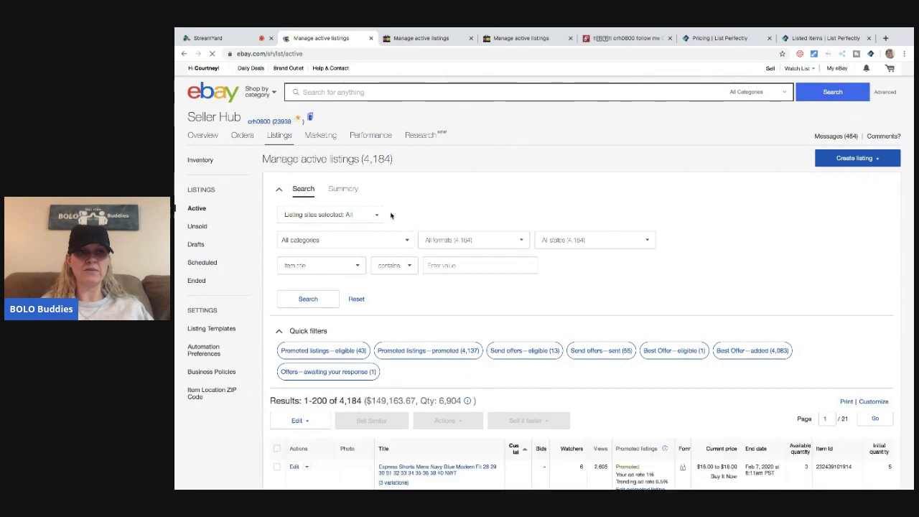
scroll(391, 215, down, 3)
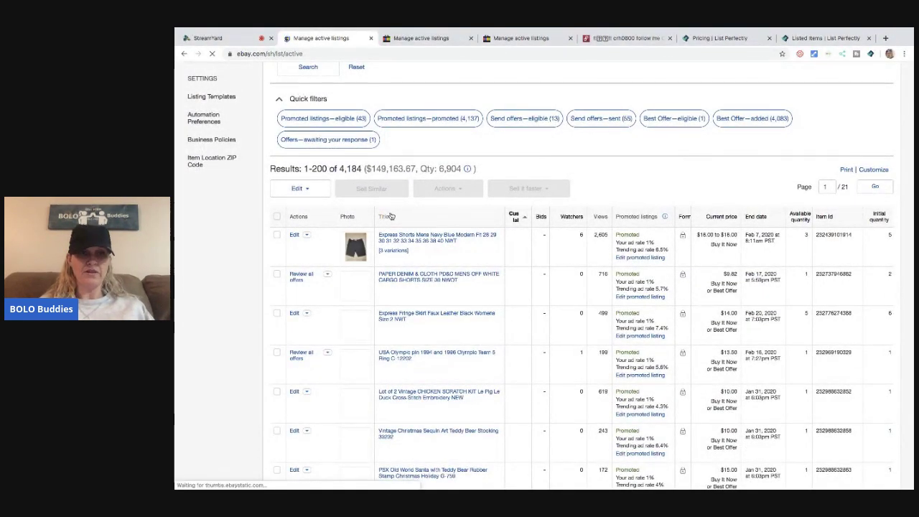
scroll(391, 216, down, 2)
scroll(391, 216, up, 3)
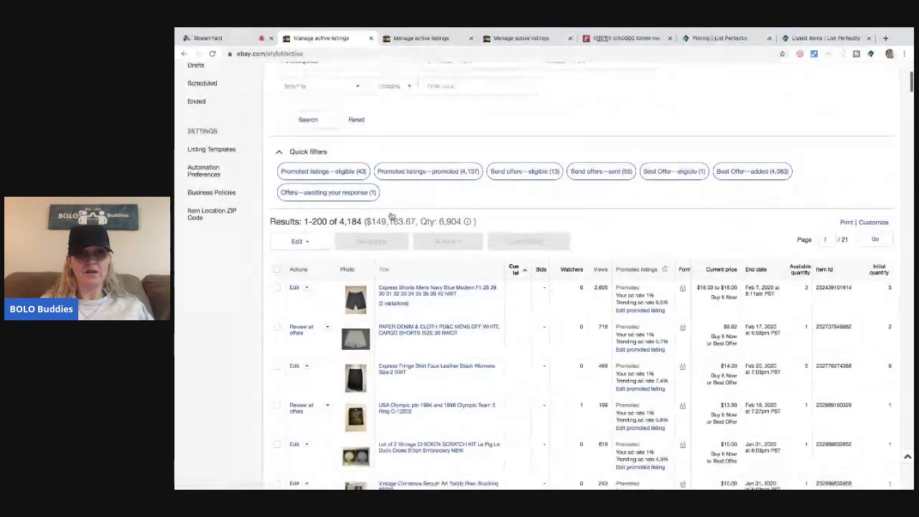
scroll(392, 215, up, 1)
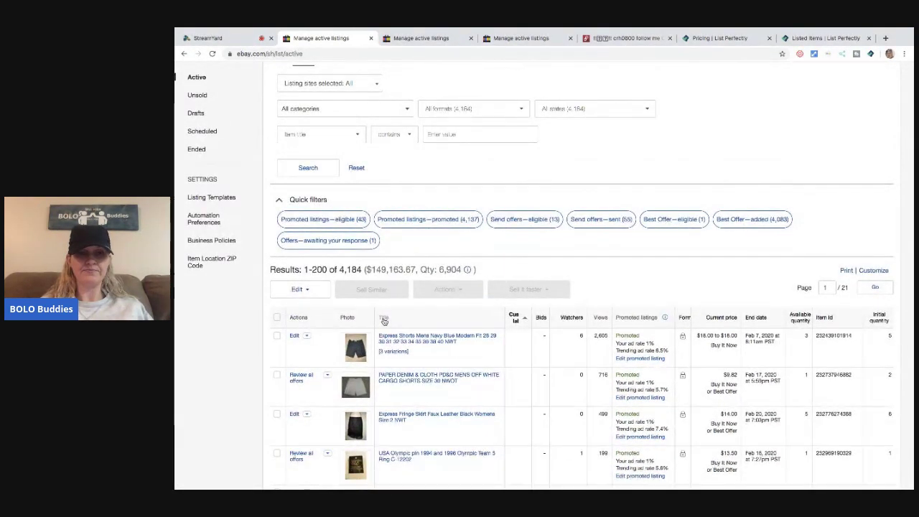
click(760, 318)
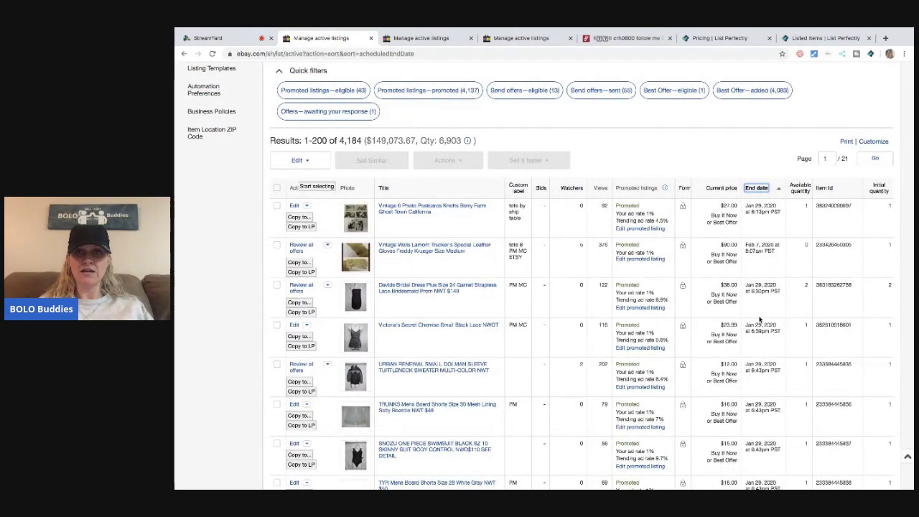
click(757, 189)
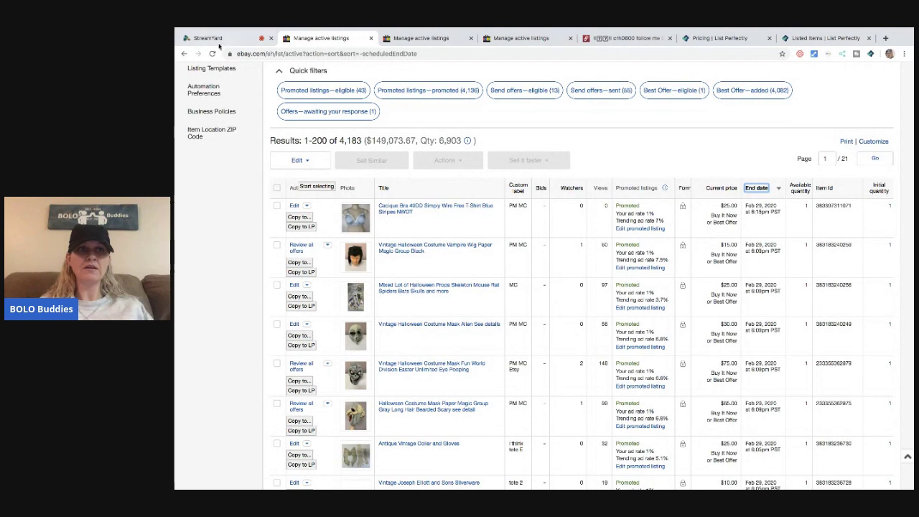
key(ctrl+1)
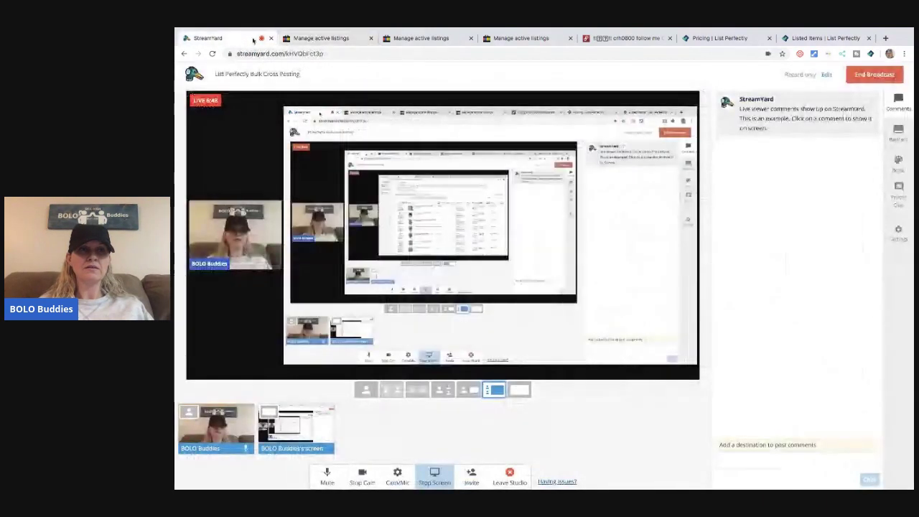
click(304, 36)
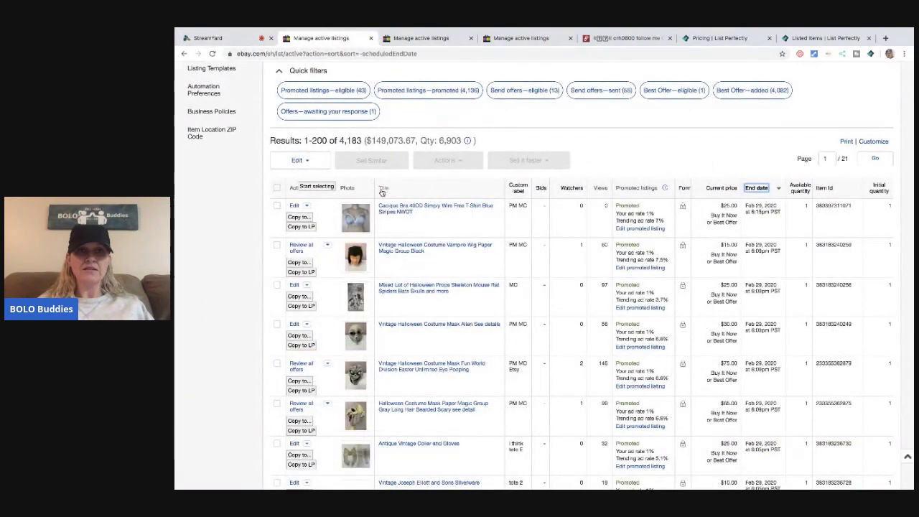
Copy the Cacique Bra 40DD listing to Mercari and Poshmark.
click(300, 219)
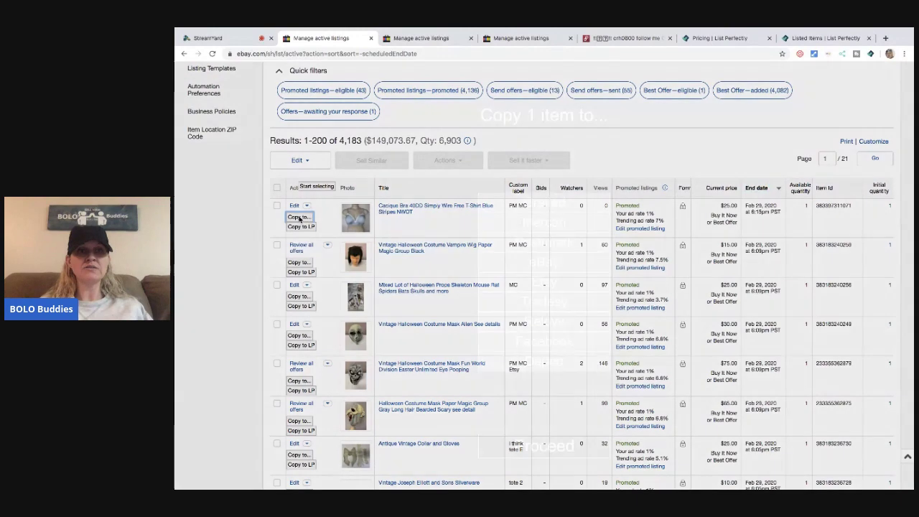
click(519, 226)
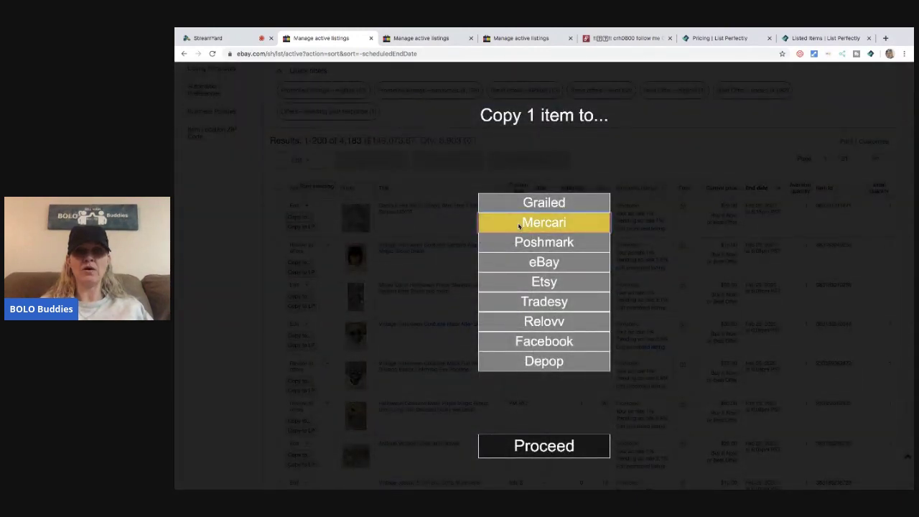
click(530, 244)
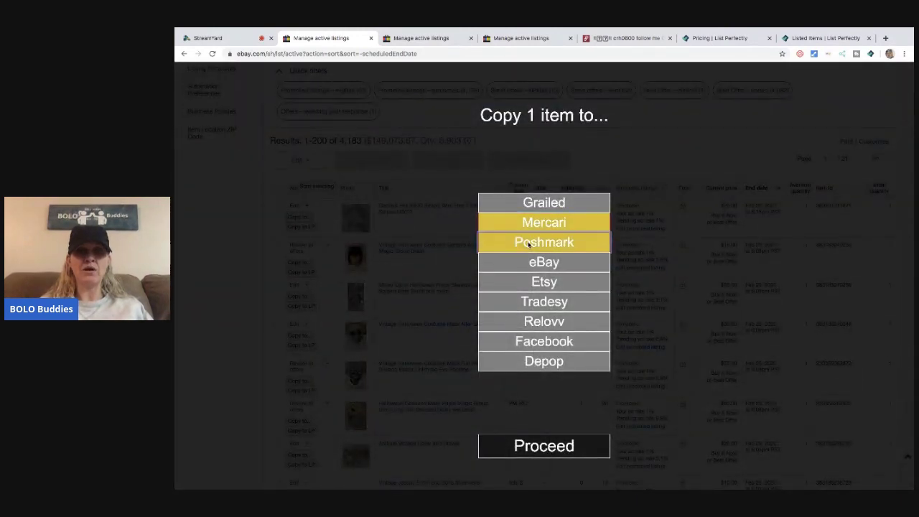
click(542, 449)
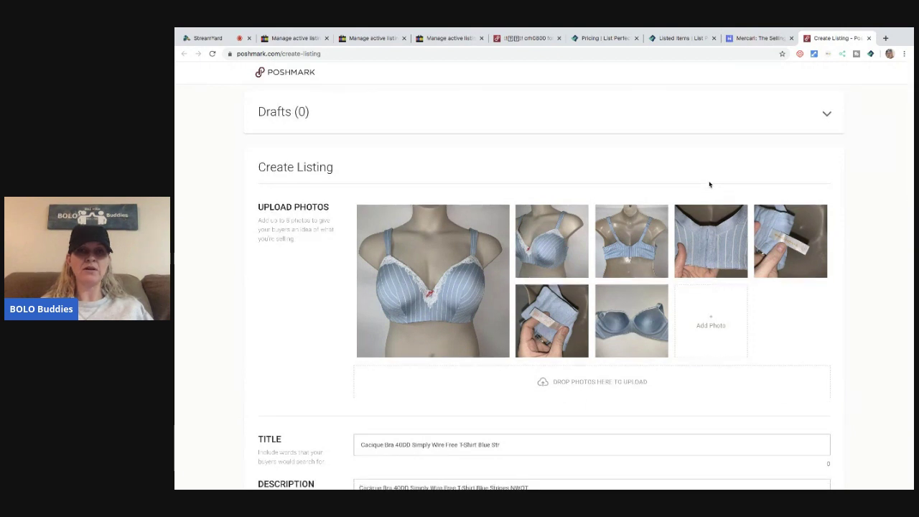
Change the Poshmark listing title to "Cacique Bra 40DD Simply Wire Free T-Shirt NWOT".
scroll(709, 185, down, 3)
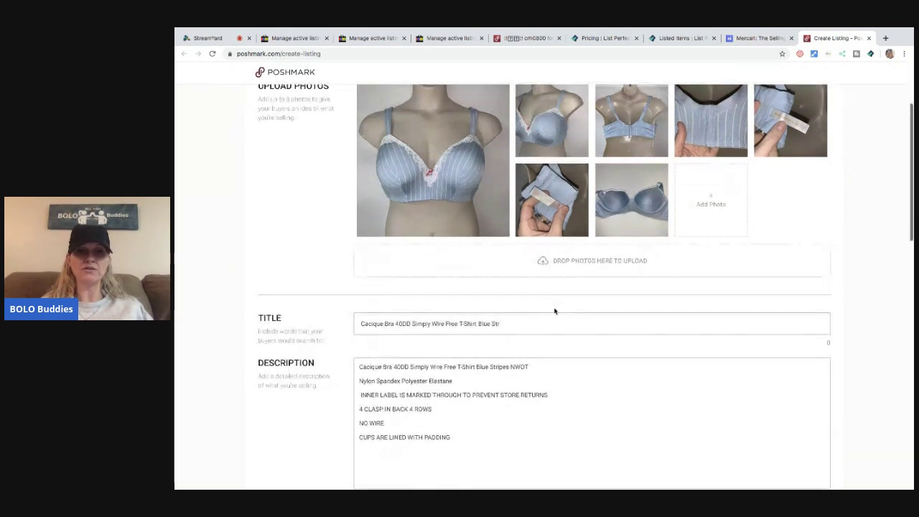
click(507, 324)
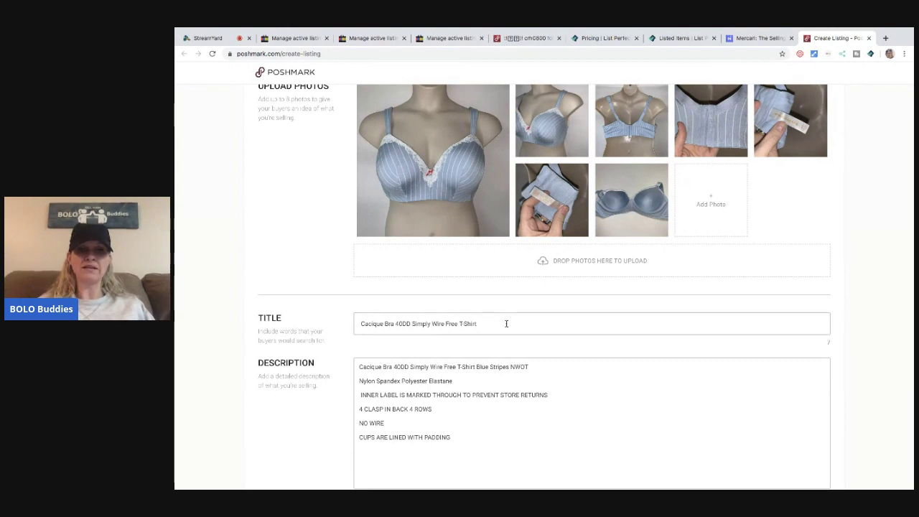
text(NWOT)
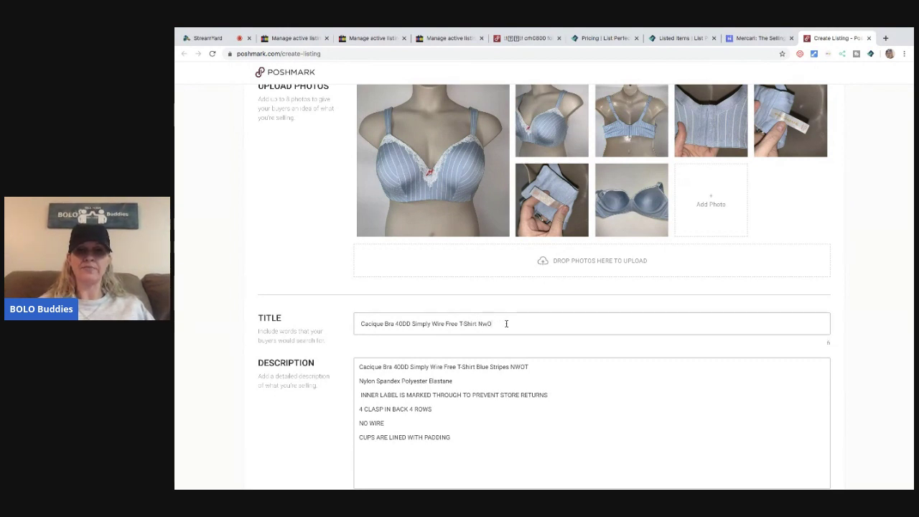
text(OT)
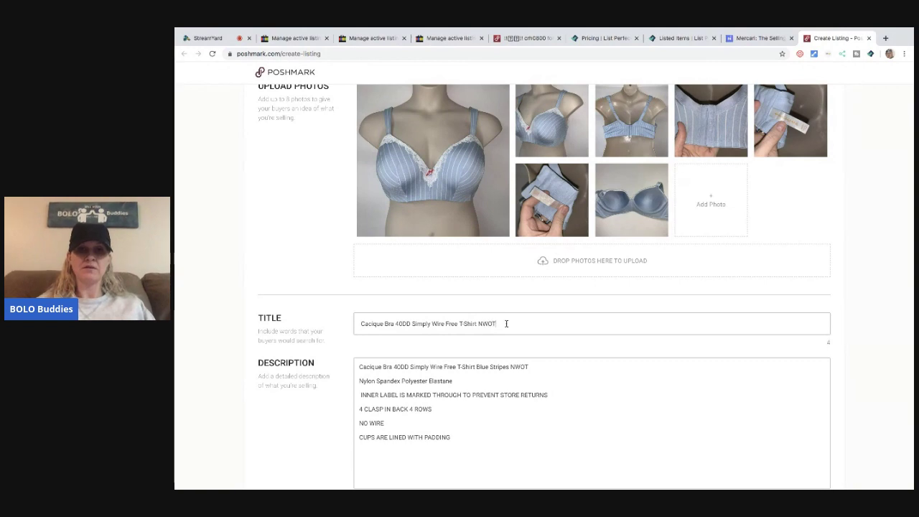
Set the category to Women Intimates & Sleepwear with the subcategory Bras.
scroll(586, 402, down, 3)
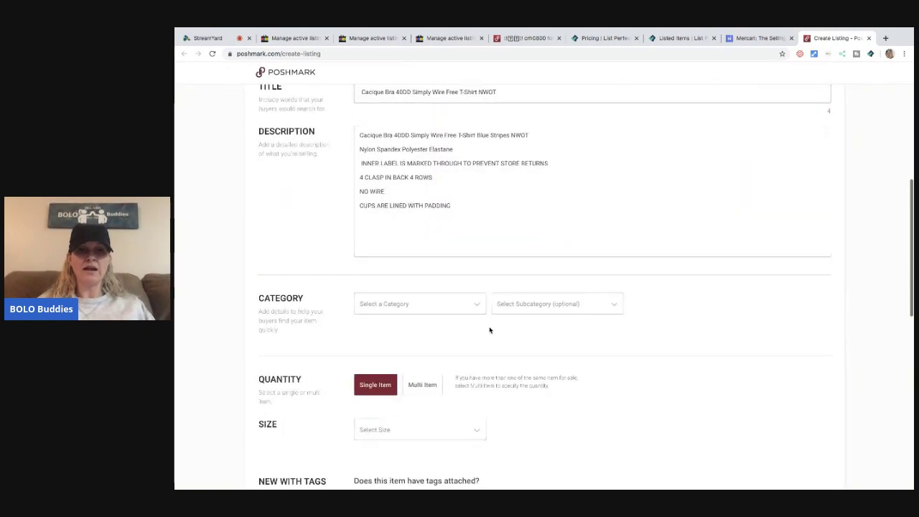
click(479, 311)
scroll(425, 197, up, 2)
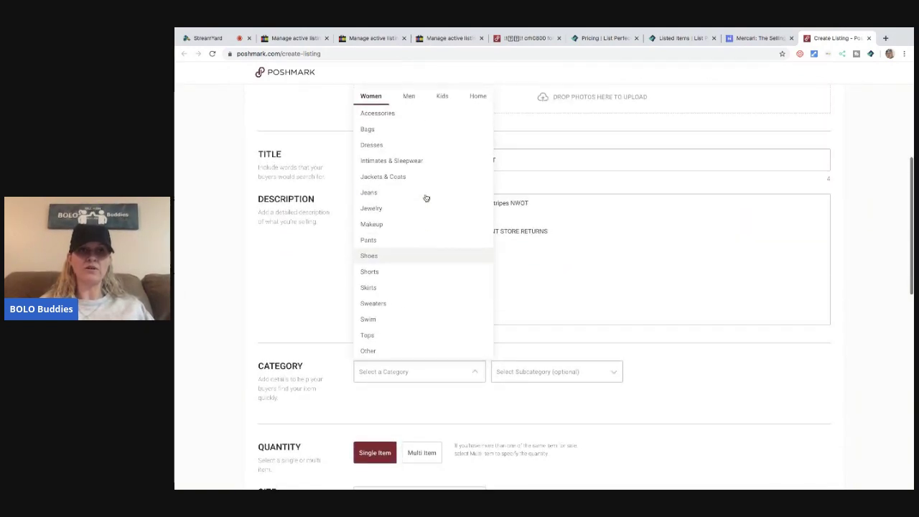
click(417, 171)
click(510, 376)
click(510, 254)
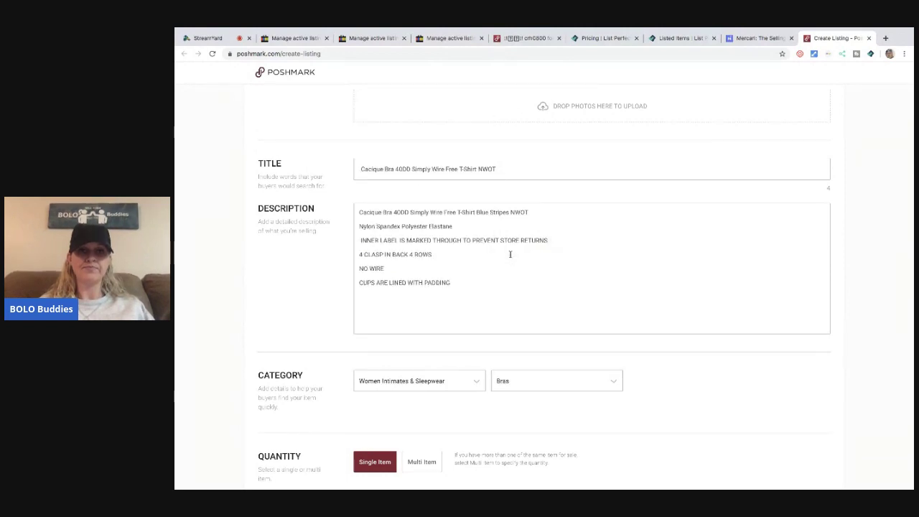
Set the size to 40E (DD) from the plus sizes.
scroll(510, 255, down, 3)
click(462, 277)
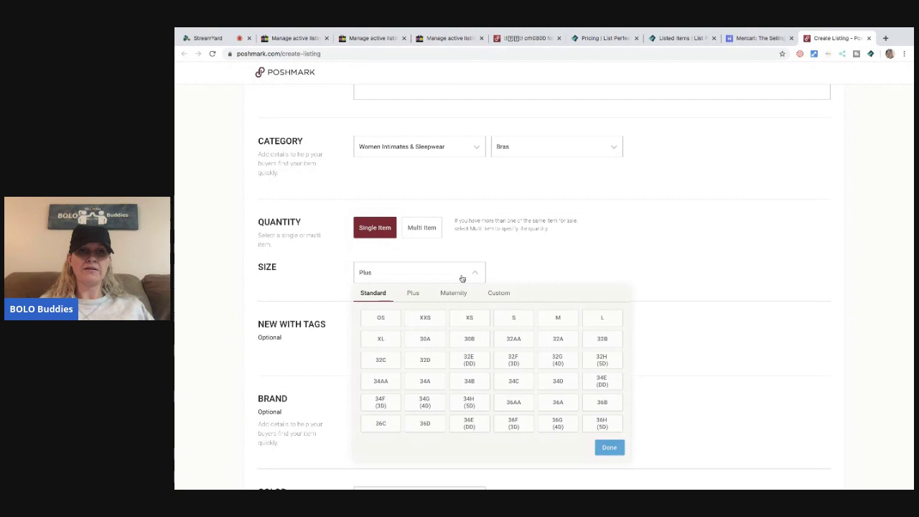
click(493, 251)
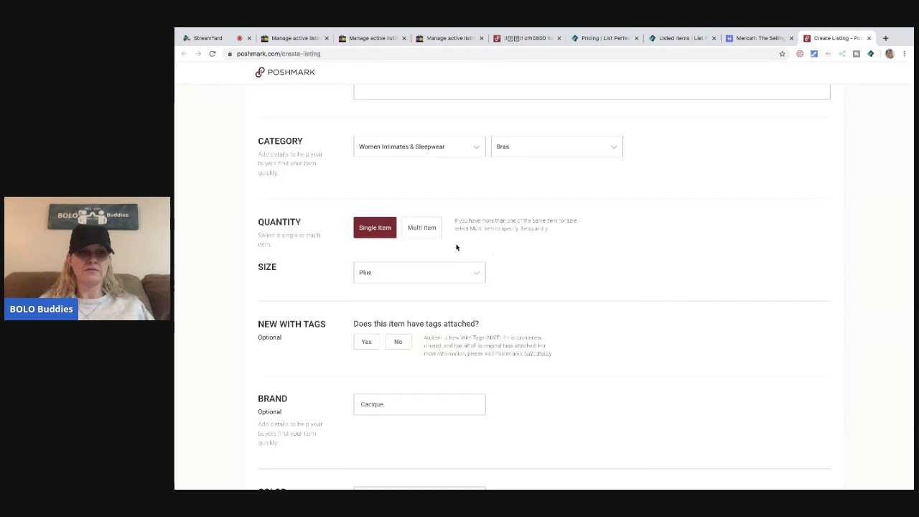
click(480, 281)
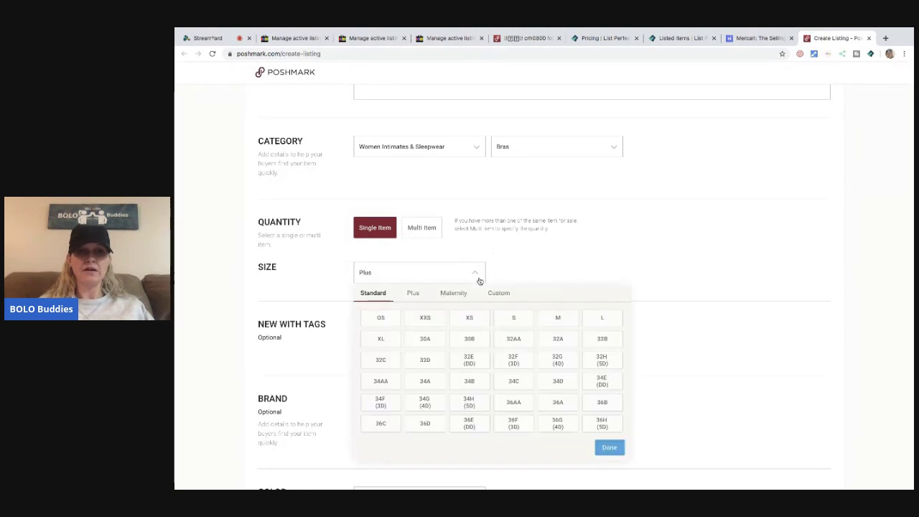
scroll(498, 325, down, 1)
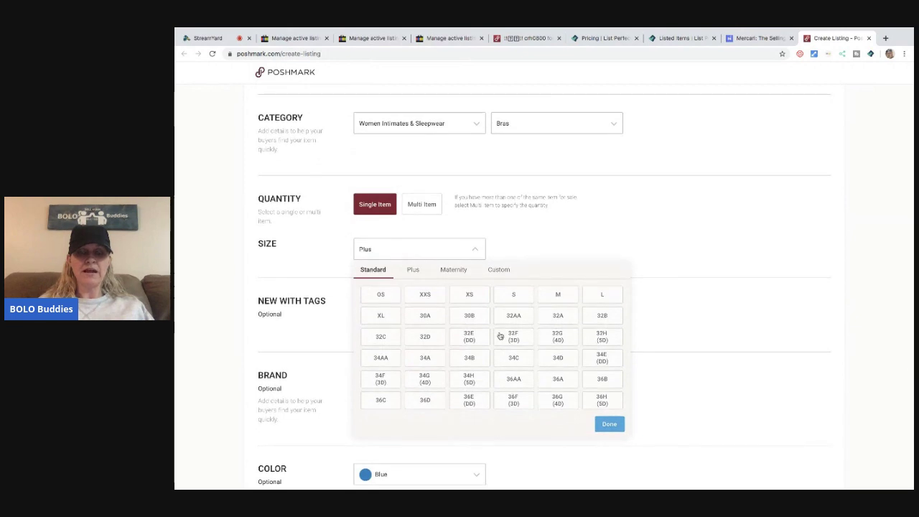
click(412, 270)
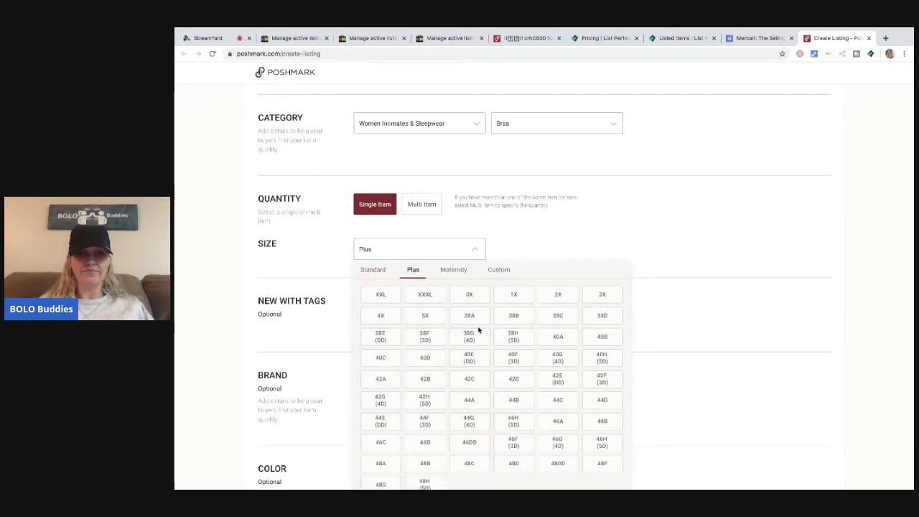
scroll(513, 237, down, 3)
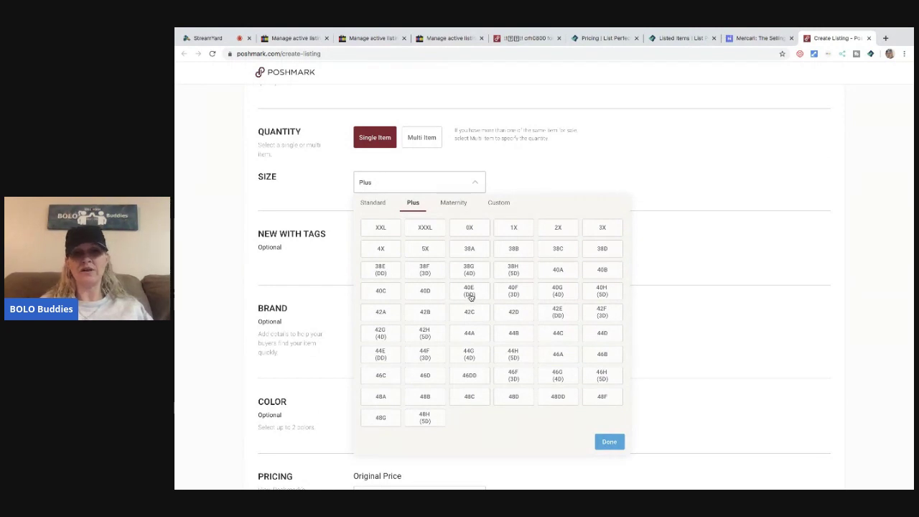
click(471, 294)
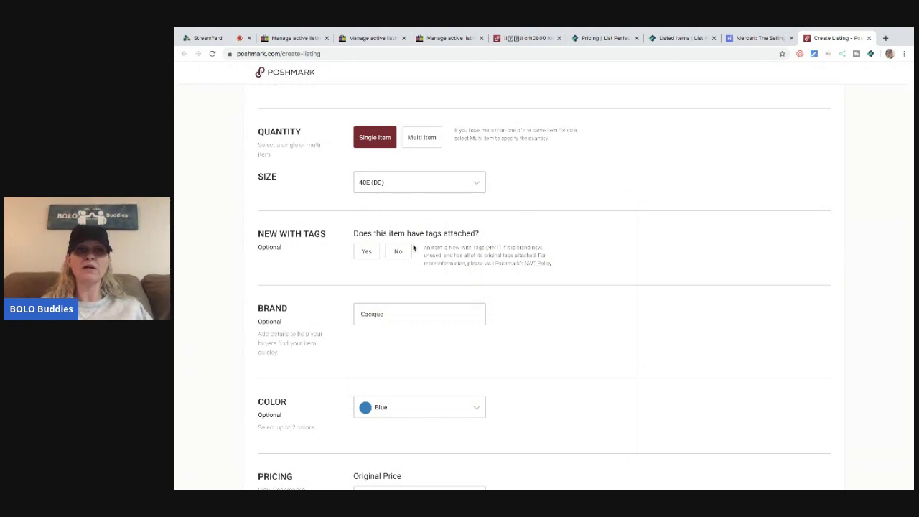
Mark the item as not having tags attached and enter an original price of 0.
click(400, 252)
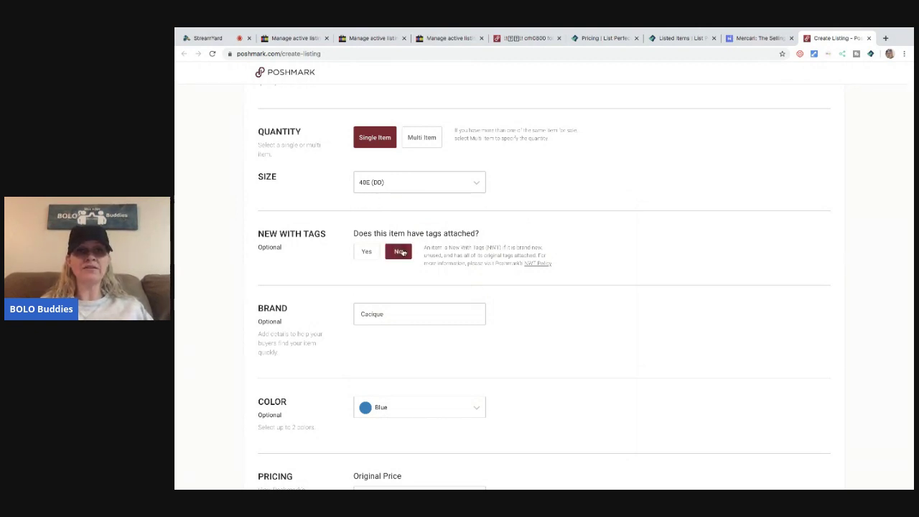
scroll(446, 314, down, 3)
click(428, 299)
text(0)
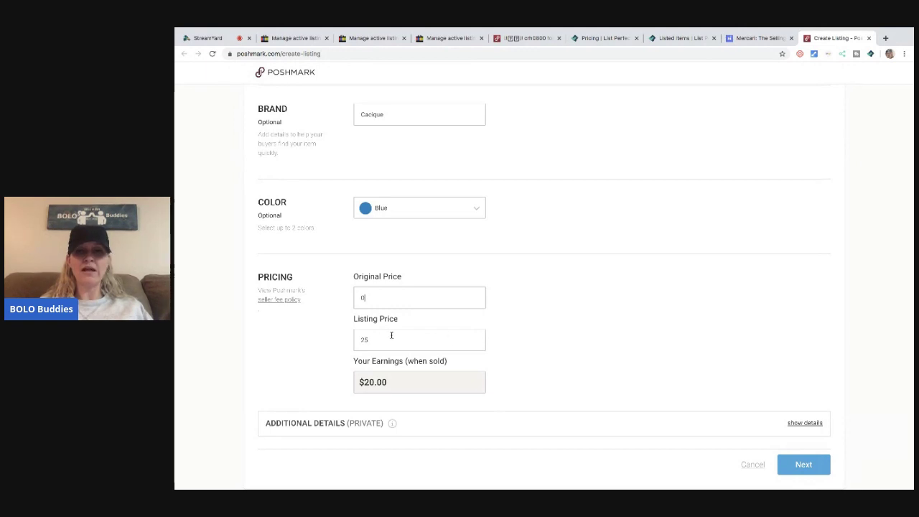
Publish the Poshmark listing and open the seller's closet to check it.
click(804, 464)
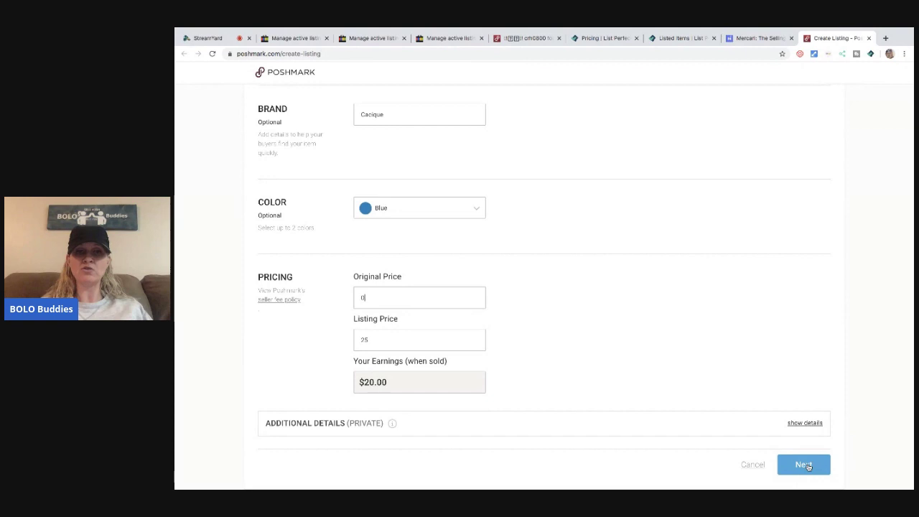
click(666, 341)
click(550, 465)
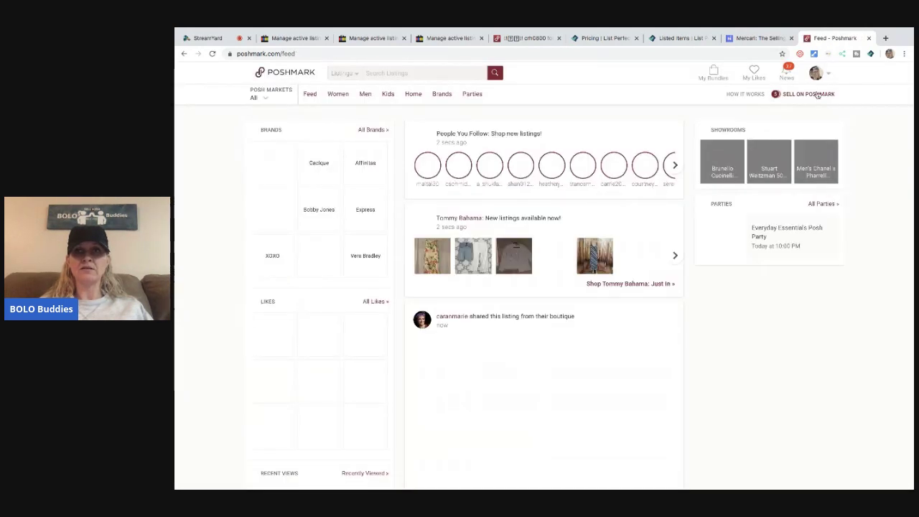
mouse_move(831, 74)
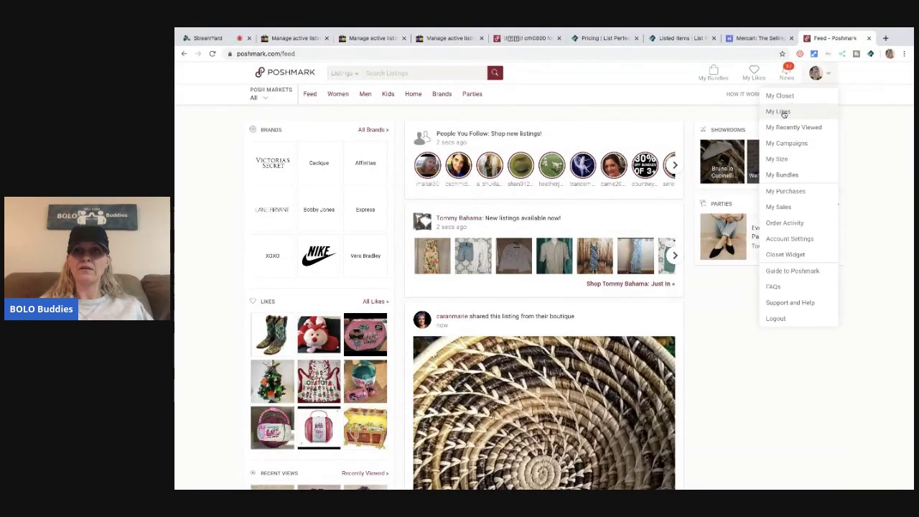
click(784, 103)
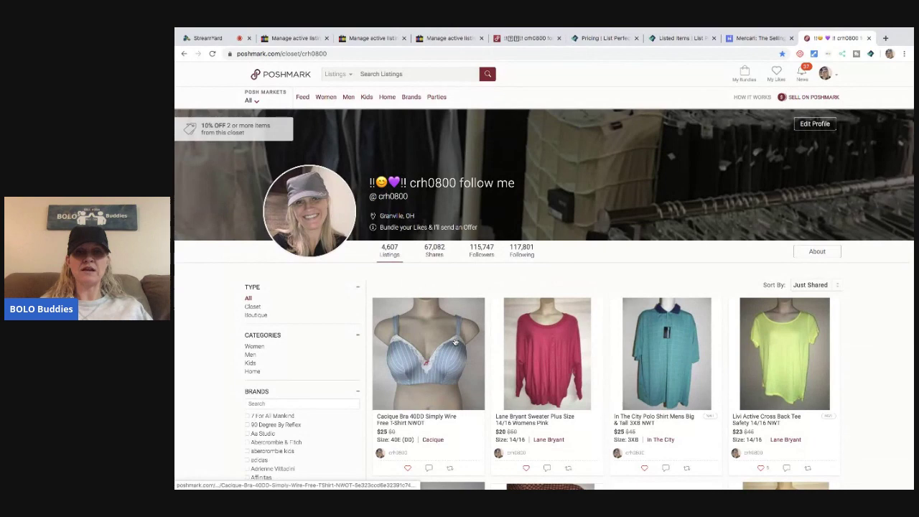
Leave Poshmark for the Mercari listing form and change its title to "Cacique Bra 40DD Simply Wire Free NWOT".
click(869, 38)
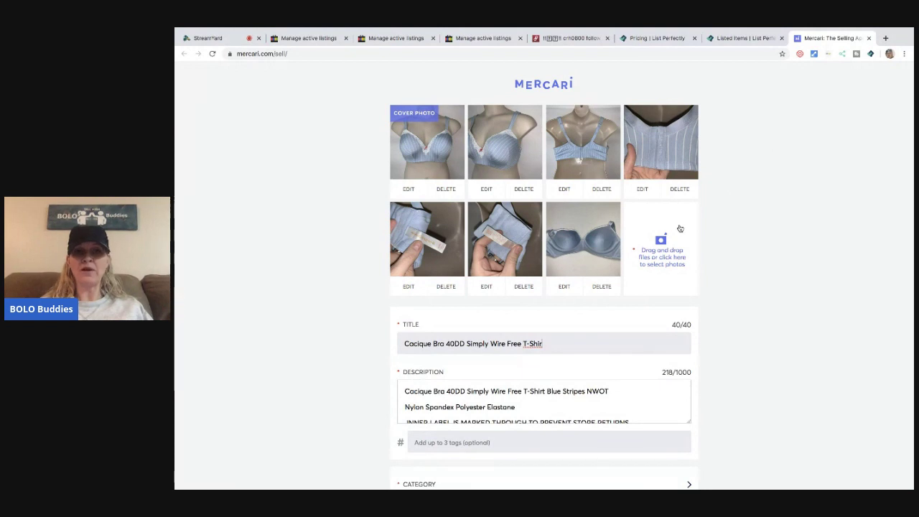
key(BackSpace)
key(BackSpace)
key(BackSpace)
key(BackSpace)
key(BackSpace)
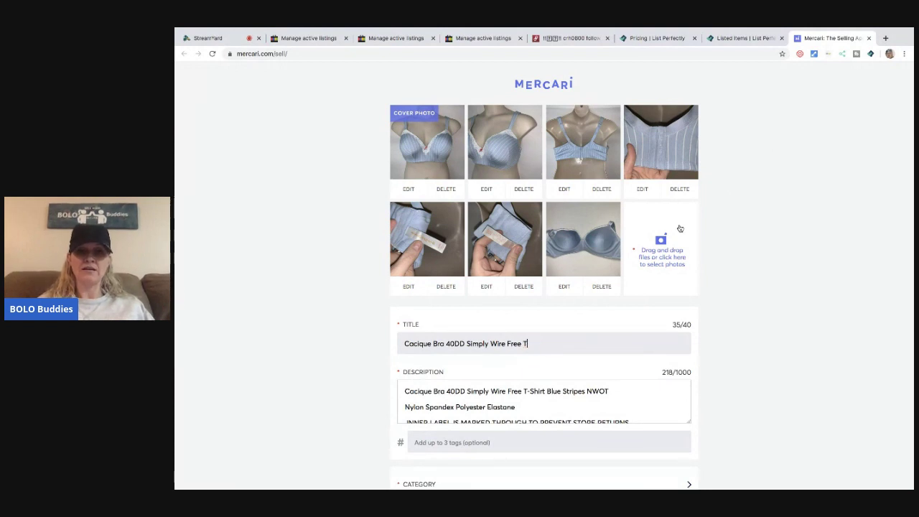
text(NWO)
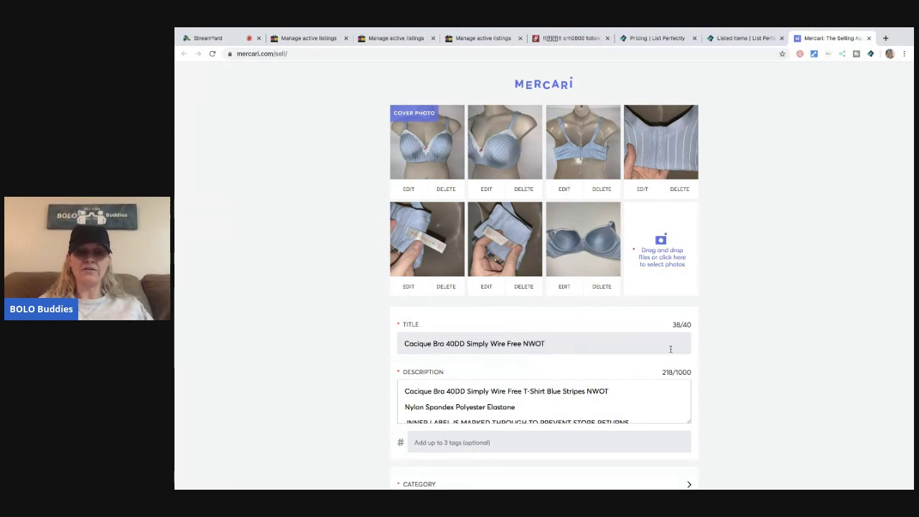
Add the tags #40DD #Cacique #Bra and choose the suggested category Bras under Women > Underwear.
scroll(664, 361, down, 3)
click(569, 354)
text(40DD #Cacqiu)
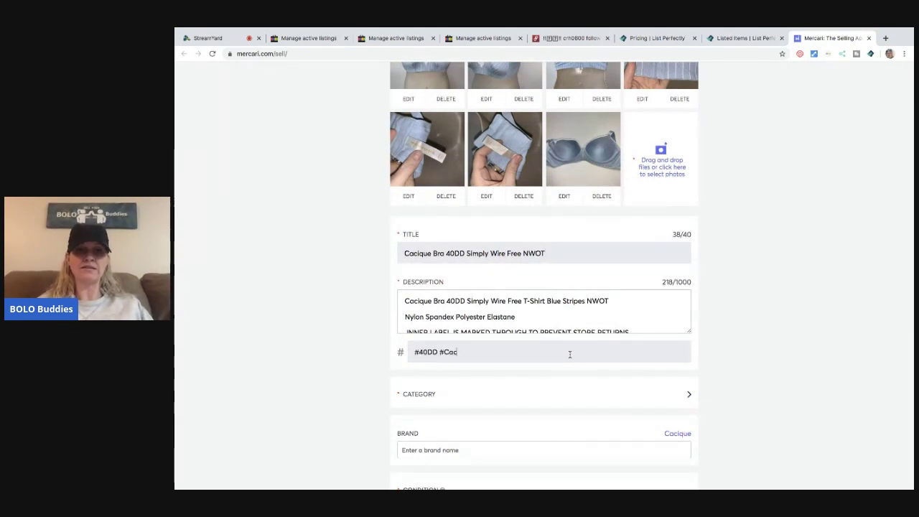
key(BackSpace)
key(BackSpace)
key(BackSpace)
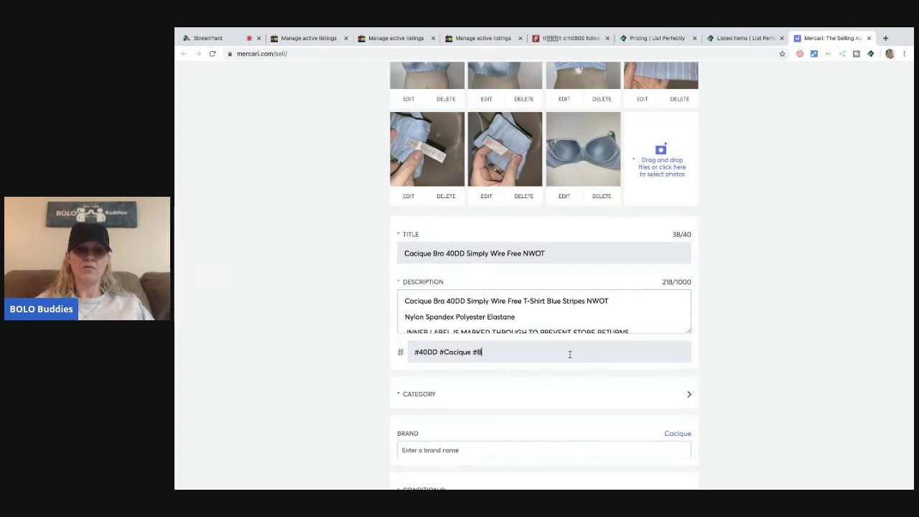
text(ique #Bra)
click(438, 396)
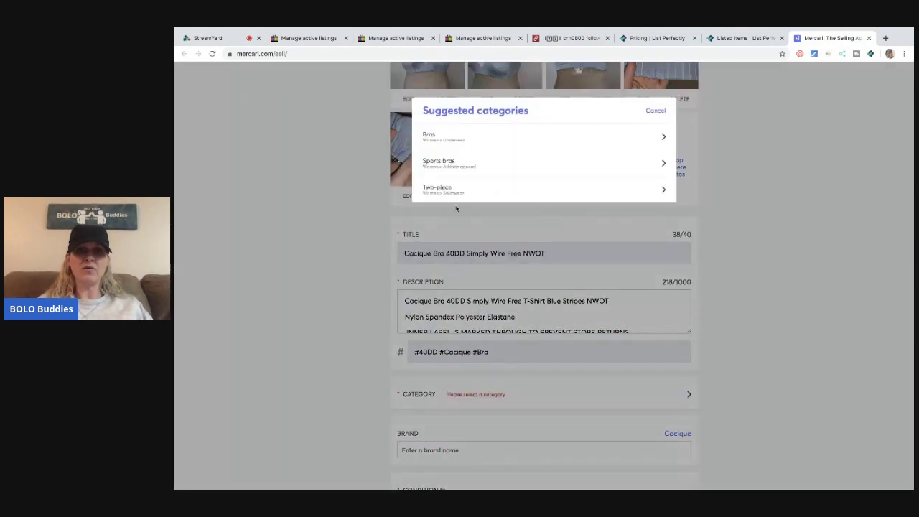
click(469, 144)
Set the bra's size to 40E (DD) and its condition to Like new.
scroll(548, 338, down, 3)
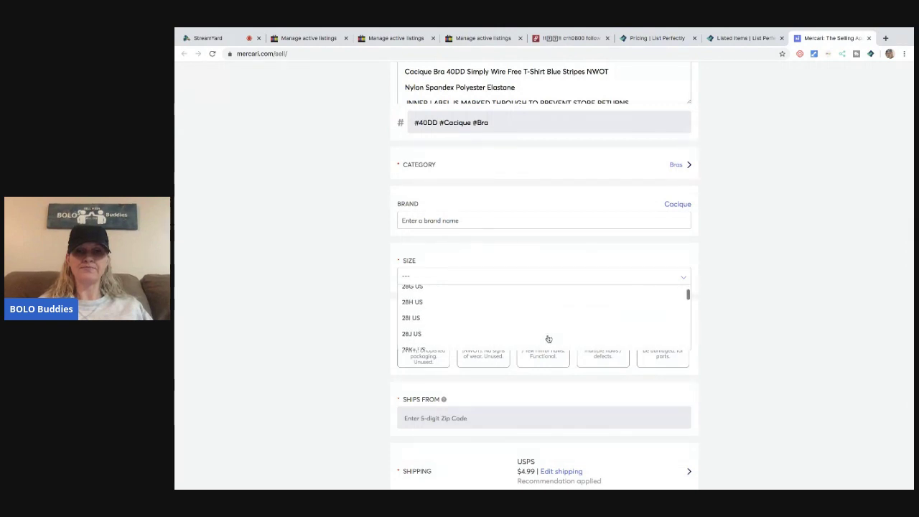
scroll(547, 338, down, 5)
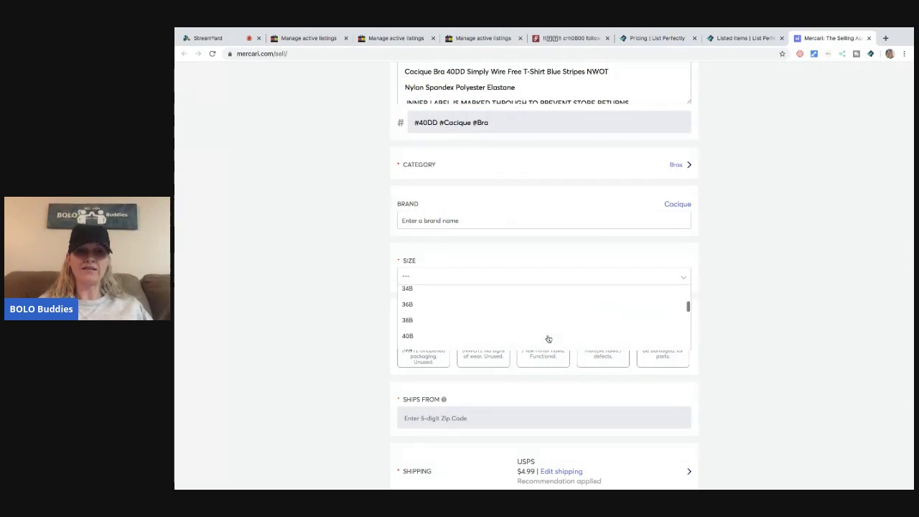
scroll(548, 338, down, 3)
scroll(548, 338, down, 1)
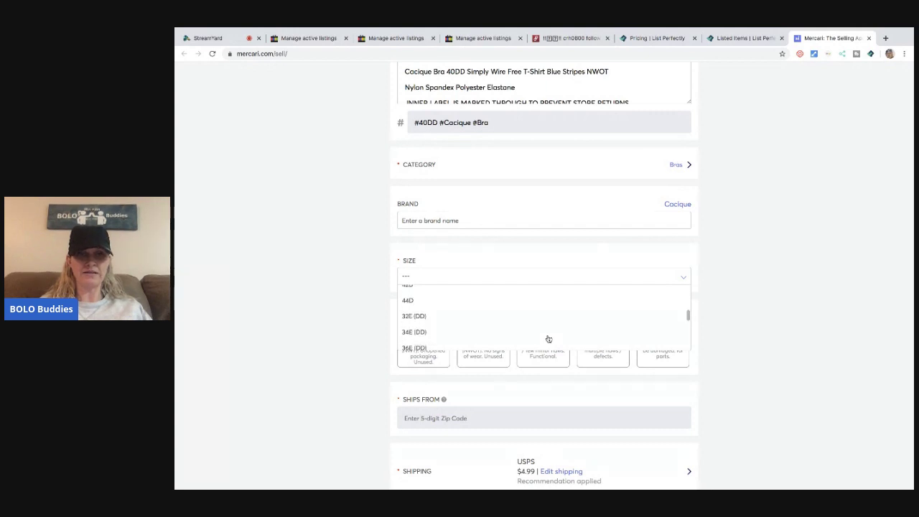
scroll(548, 339, down, 5)
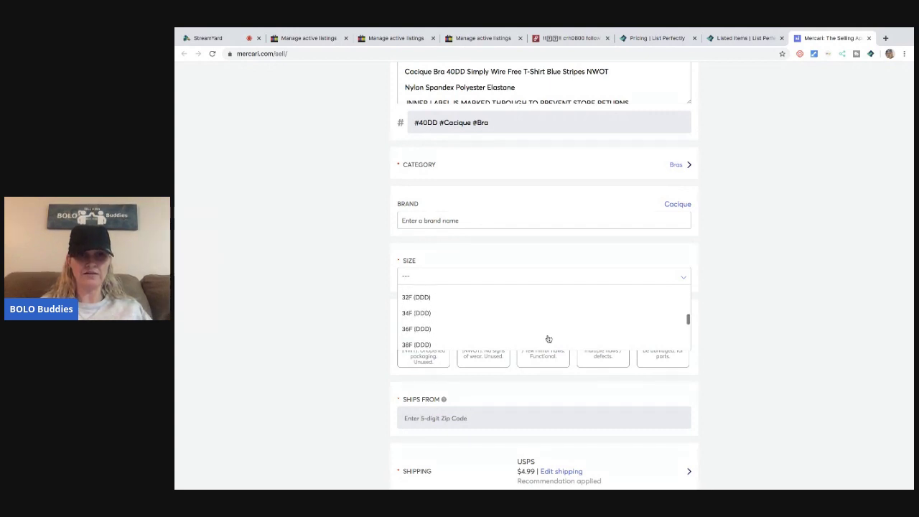
scroll(547, 338, down, 4)
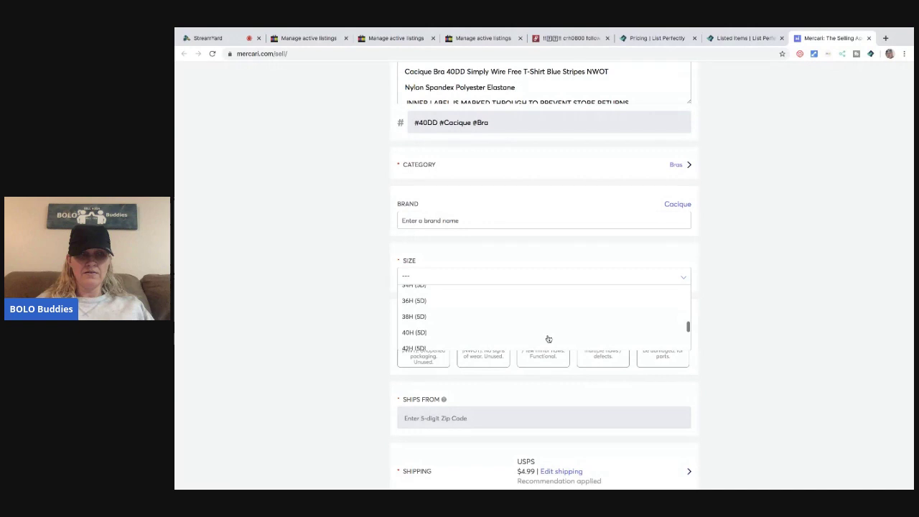
scroll(548, 338, down, 2)
scroll(548, 339, up, 8)
scroll(548, 338, up, 1)
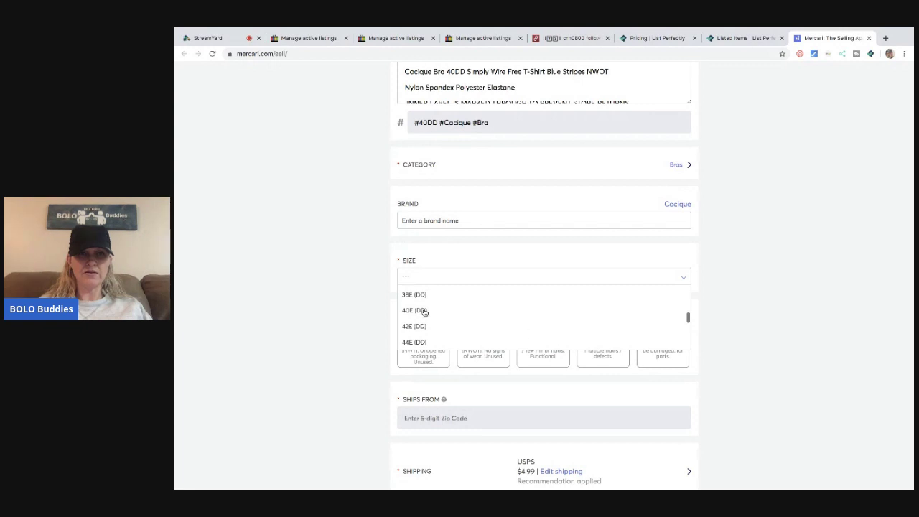
click(420, 311)
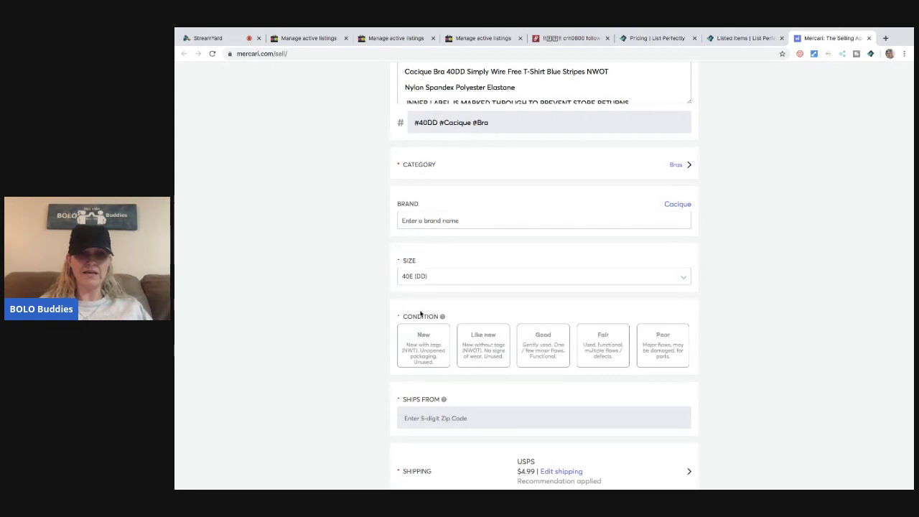
click(492, 350)
Enter the seller's ZIP code as the ship-from location and change the shipping method to Ship on your own.
scroll(491, 350, down, 2)
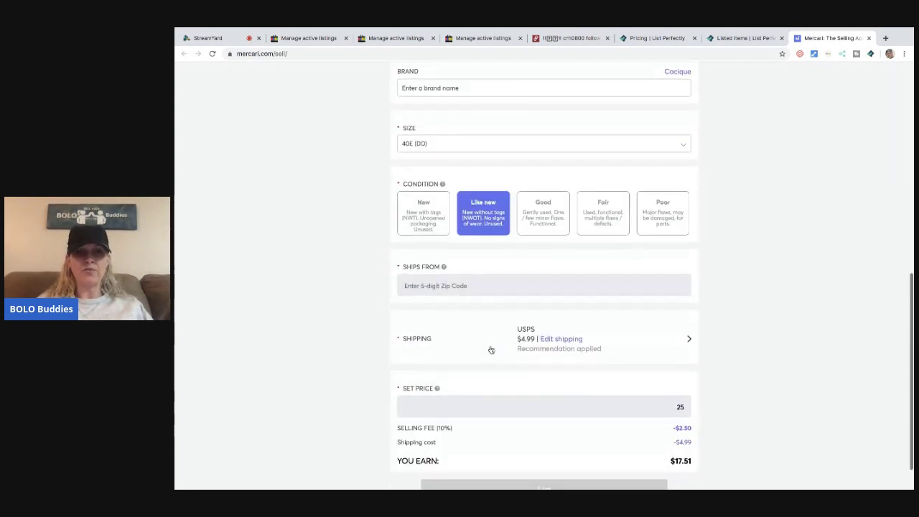
click(467, 286)
text(43023)
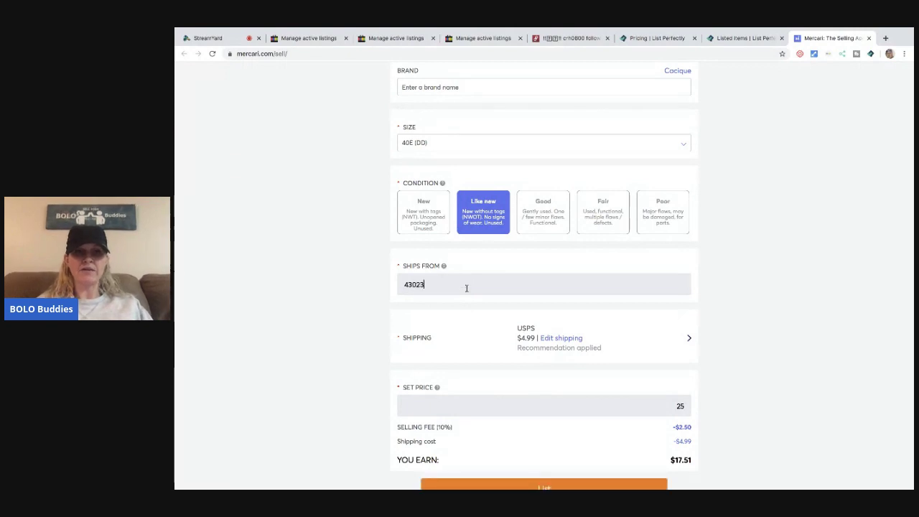
click(563, 338)
click(451, 190)
click(449, 327)
click(543, 397)
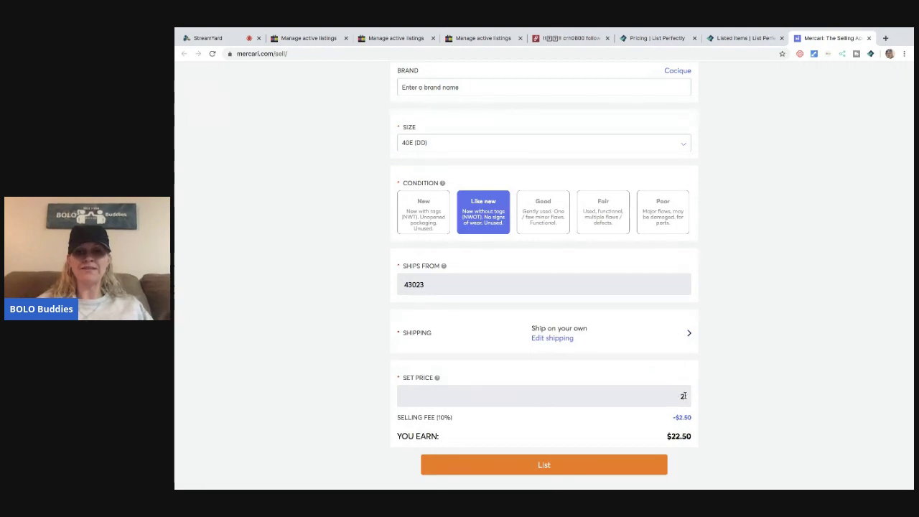
Set the bra's price to 28 and publish the Mercari listing.
text(8)
scroll(765, 391, down, 1)
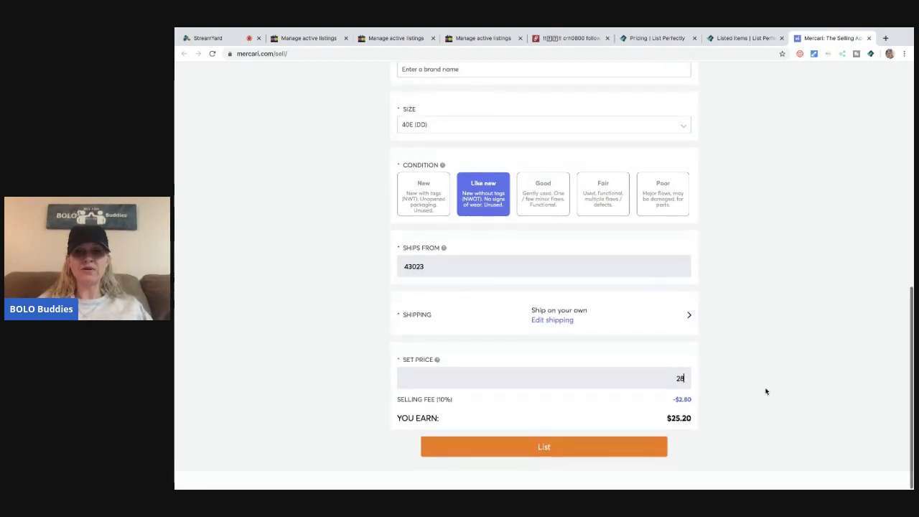
click(548, 451)
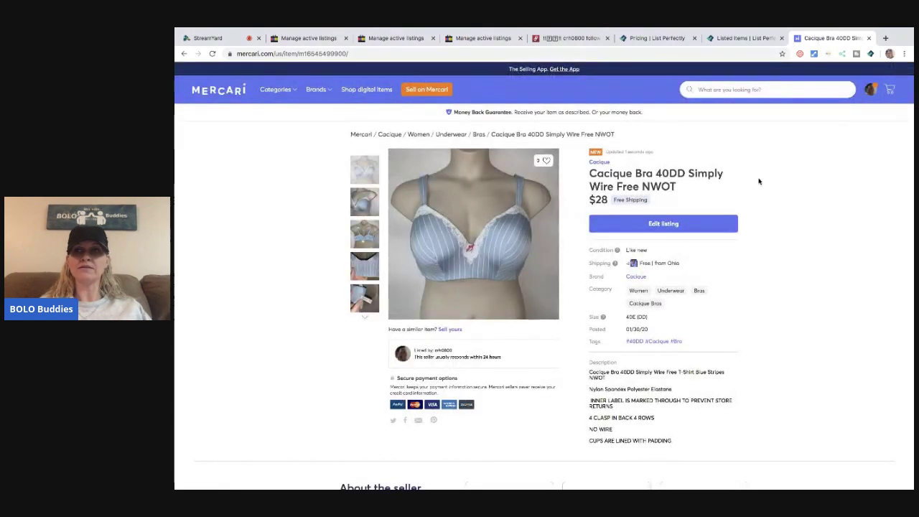
Close the published Mercari listing and the leftover eBay copy page, leaving the Davids Bridal marine search results open.
click(869, 38)
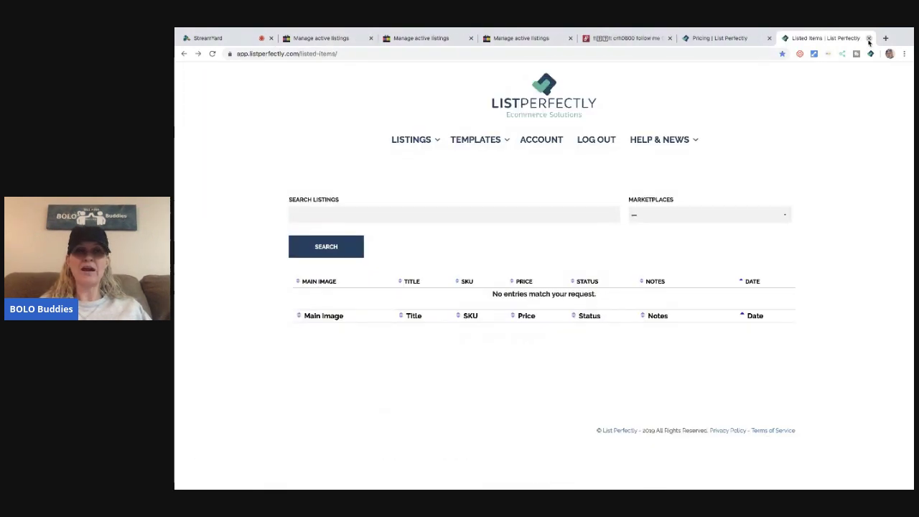
click(350, 40)
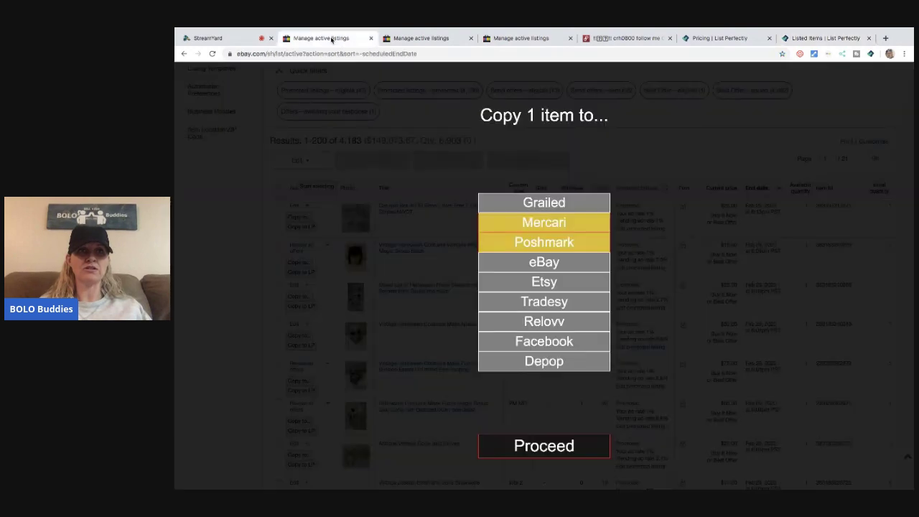
click(369, 40)
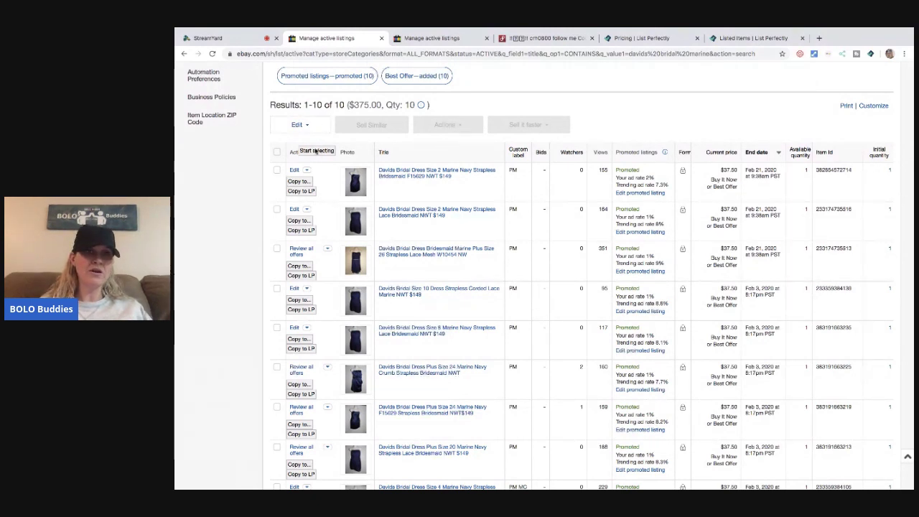
Select the first three Davids Bridal dress listings on eBay for cross-posting and finish the selection.
click(325, 152)
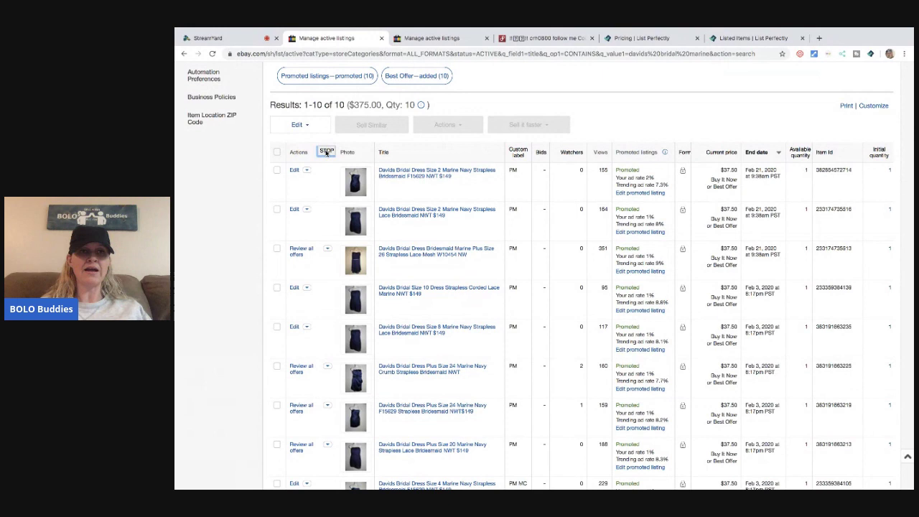
click(277, 173)
click(279, 207)
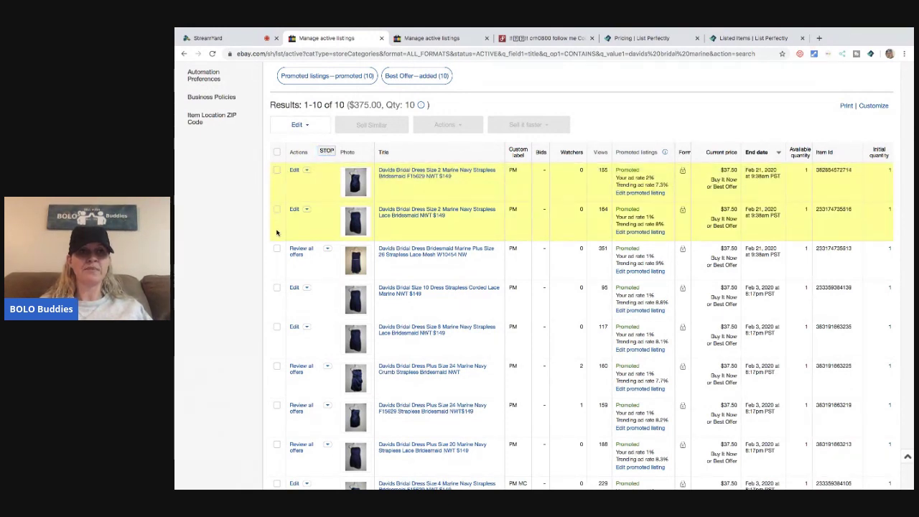
click(278, 250)
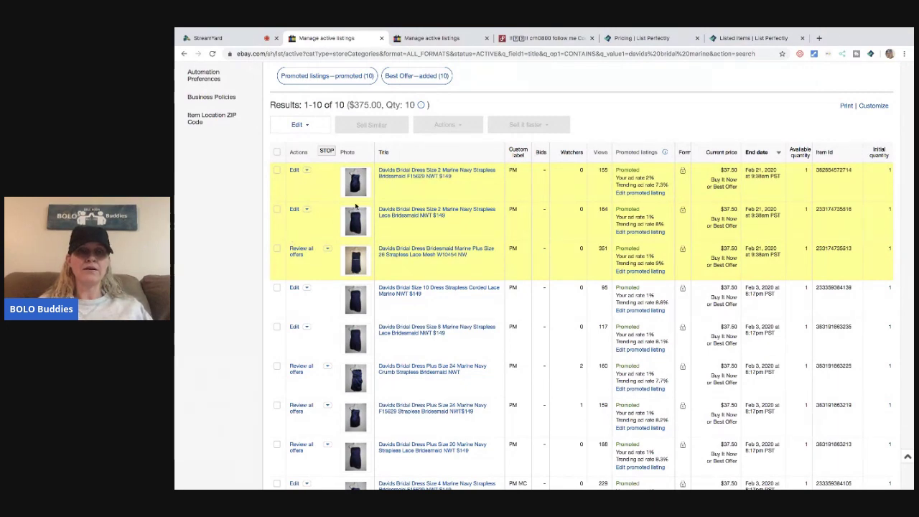
click(326, 151)
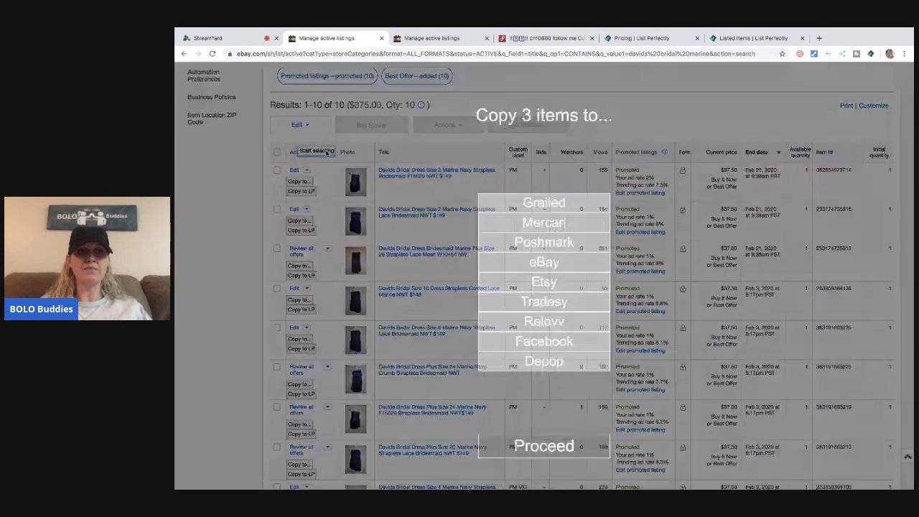
Copy the three selected dress listings to Mercari.
click(532, 225)
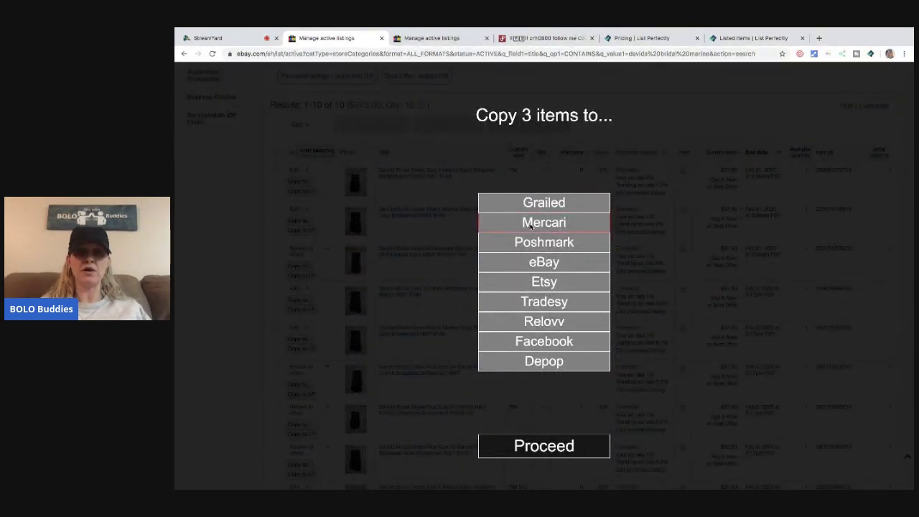
click(532, 225)
click(542, 446)
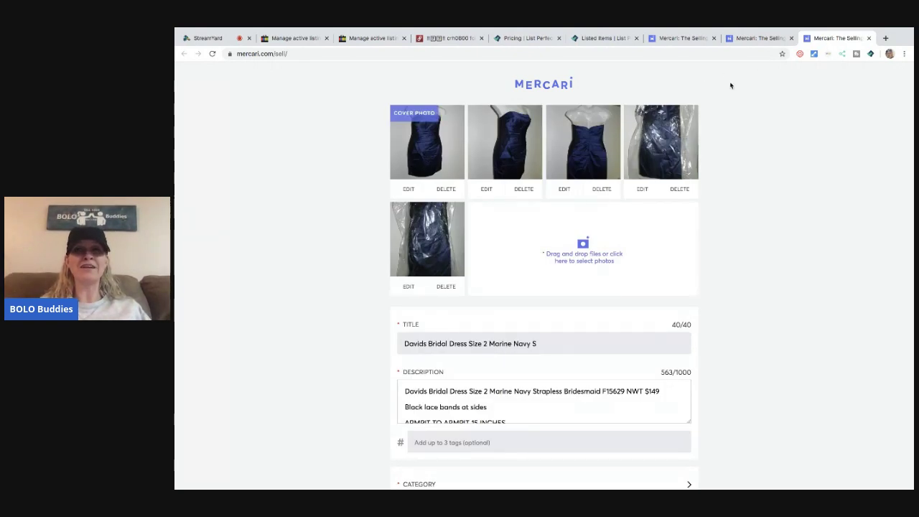
Change the size 26 dress's Mercari title to "Davids Bridal Dress Marine Plus Size 26".
click(682, 38)
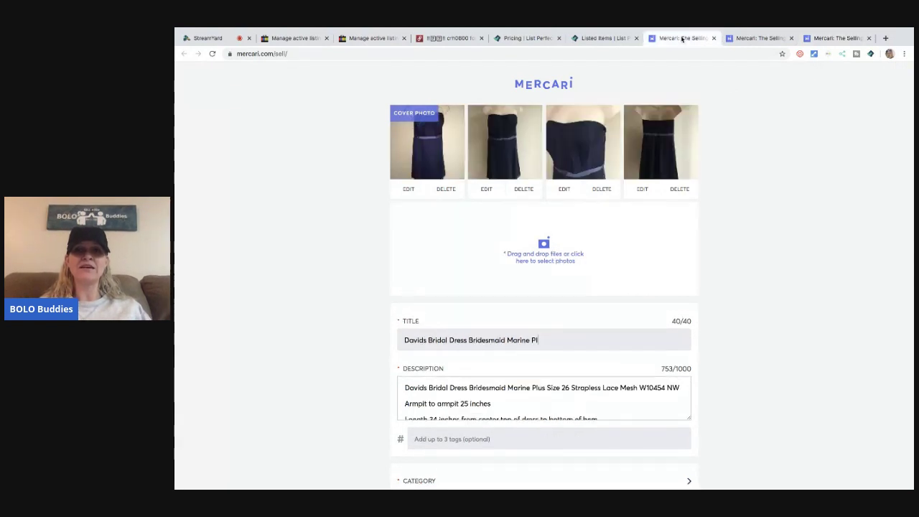
scroll(706, 195, down, 2)
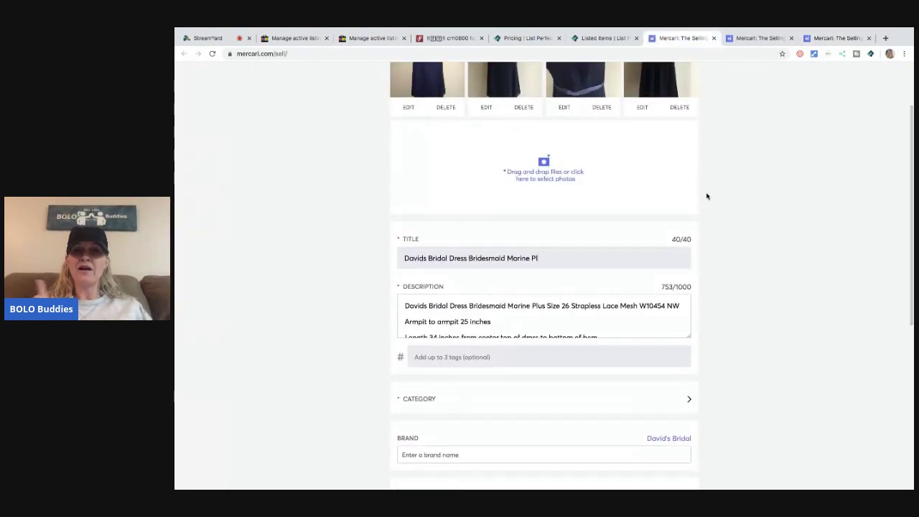
key(BackSpace)
key(BackSpace)
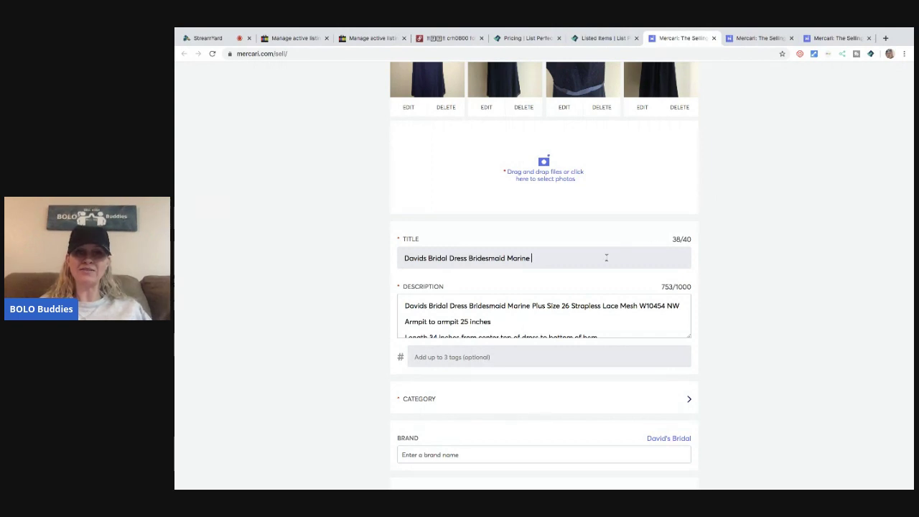
drag(505, 258, 468, 259)
key(BackSpace)
key(BackSpace)
text(Plus Size 26)
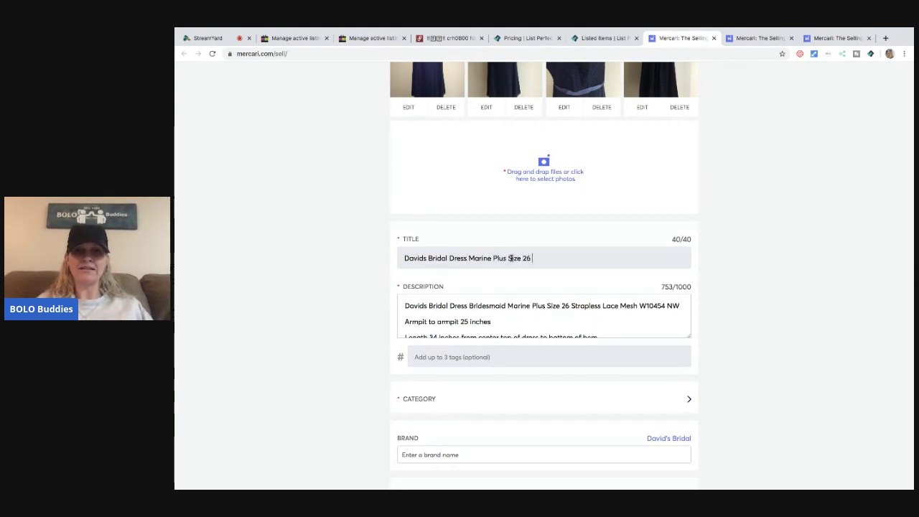
Add the tags #Dress #Homecoming #DavidsBridal to the size 26 dress listing.
click(490, 356)
text(D)
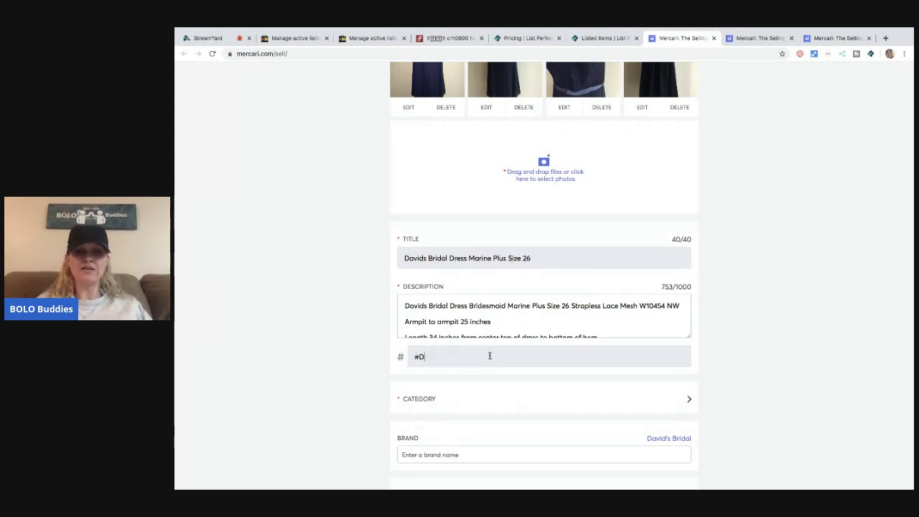
text(ress #Homecoming)
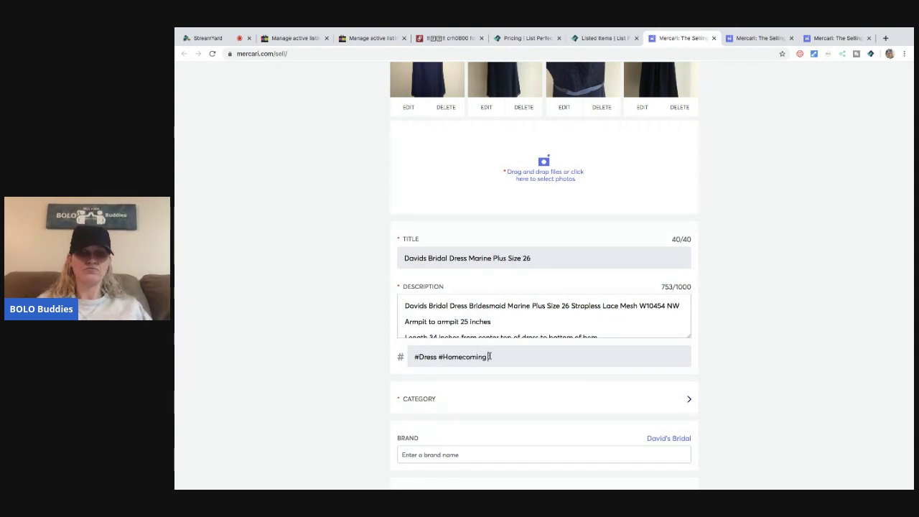
text(D)
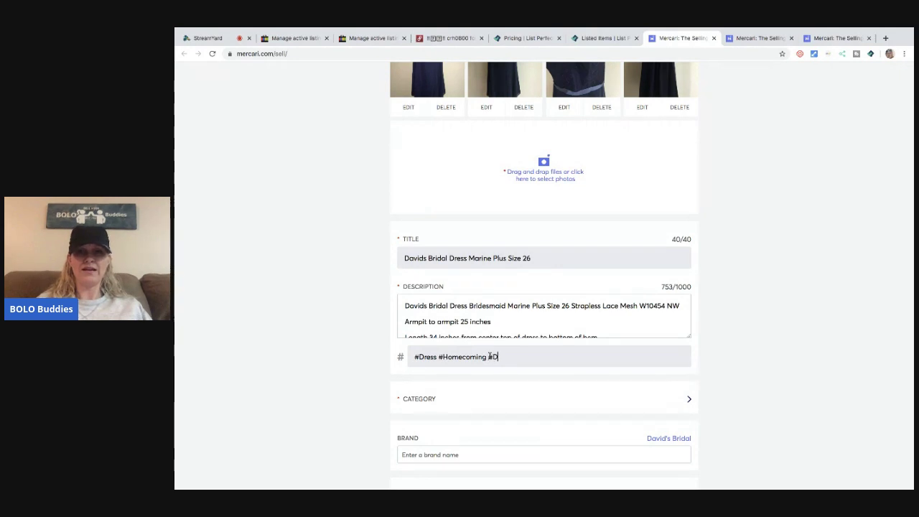
text(avidsBr)
text(idle)
key(BackSpace)
key(BackSpace)
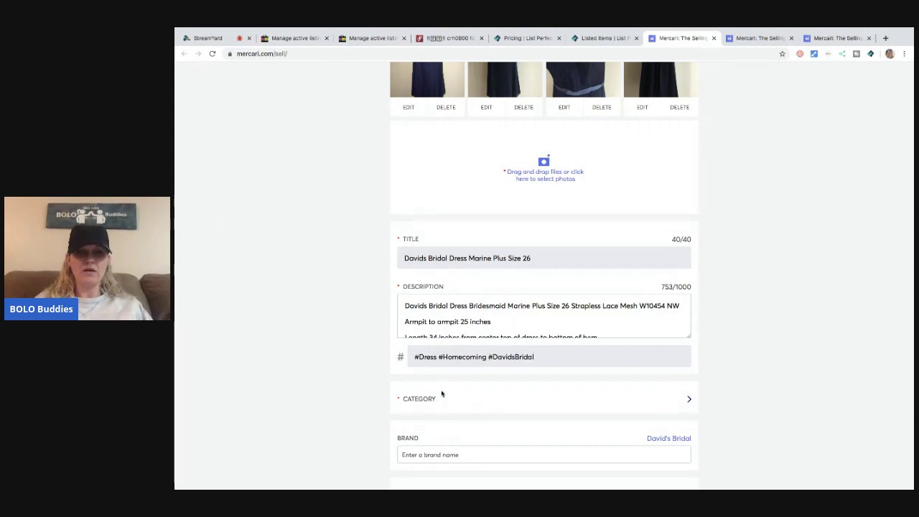
Choose the suggested category Knee-length under Women > Dresses and set the size to 3XL (24-26).
click(425, 401)
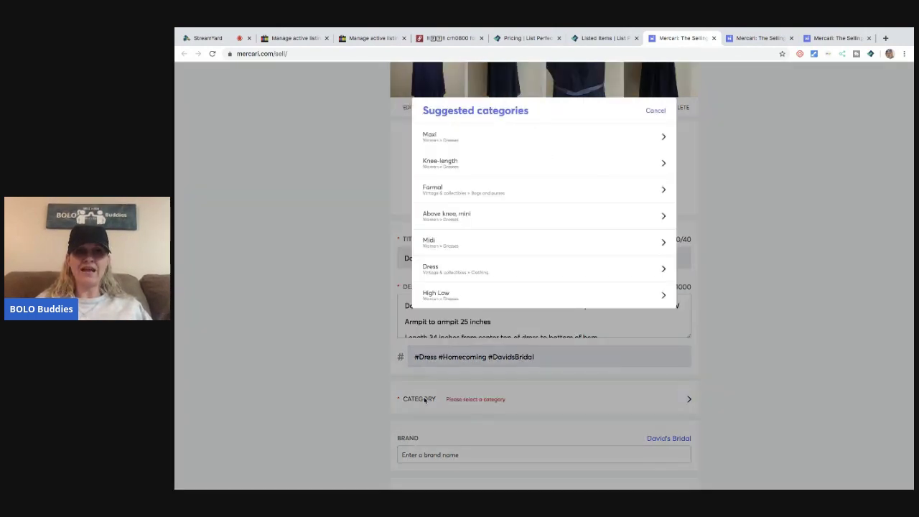
click(488, 166)
scroll(539, 259, down, 1)
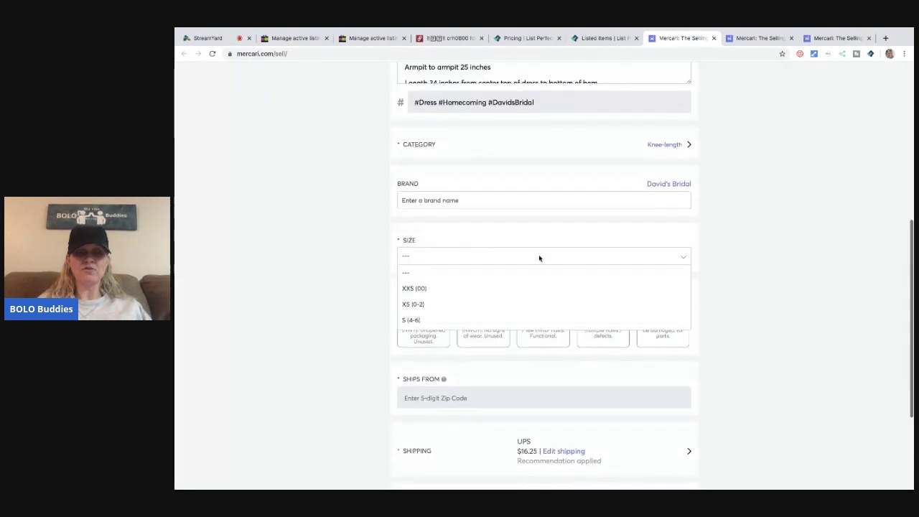
scroll(535, 283, down, 3)
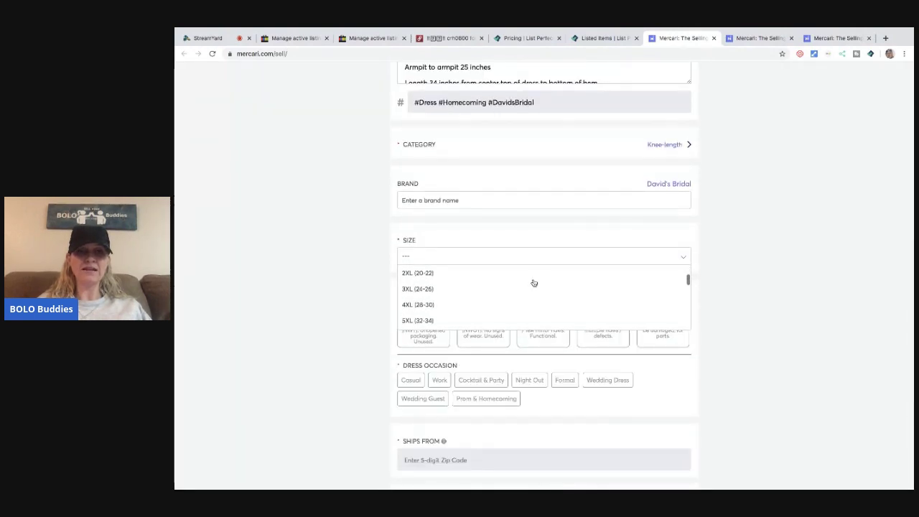
click(420, 290)
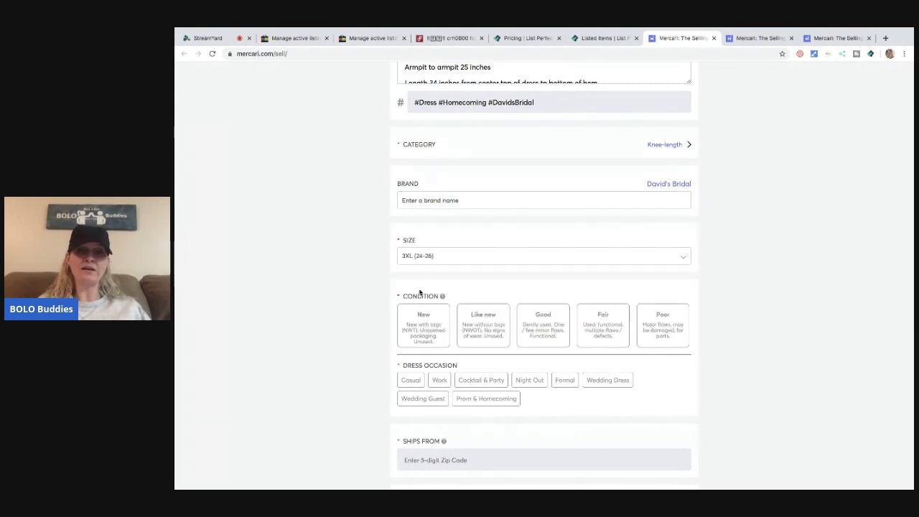
Set the dress's condition to New and its occasion to Prom & Homecoming.
scroll(524, 285, down, 1)
click(431, 293)
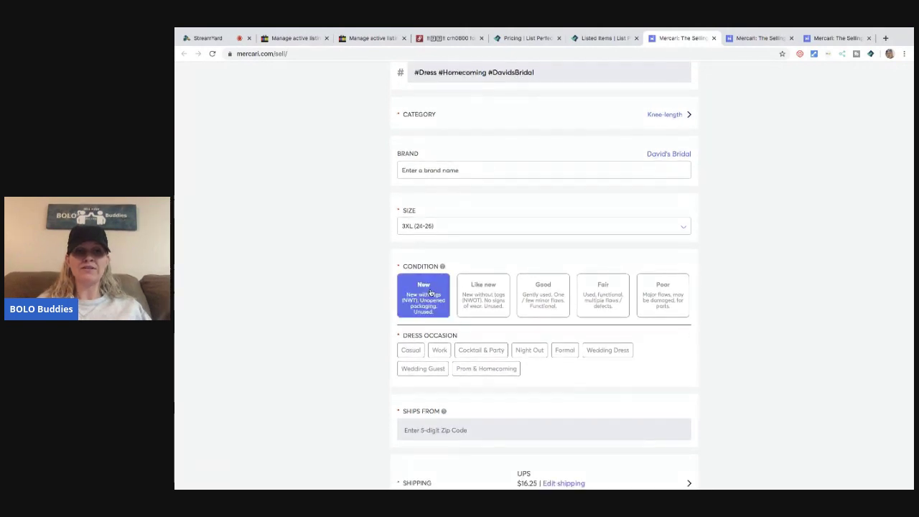
click(470, 369)
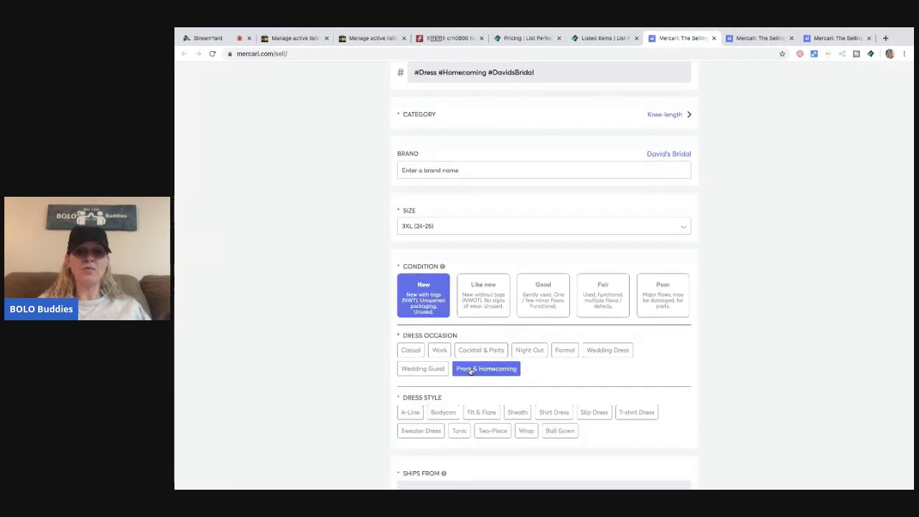
Set the size 26 dress's style to Sheath and enter the ship-from ZIP code.
scroll(470, 372, down, 1)
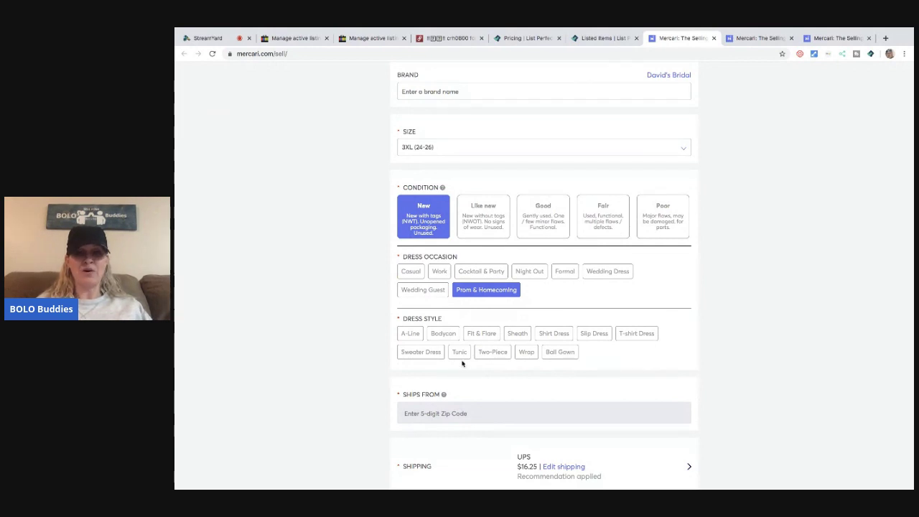
scroll(558, 220, up, 6)
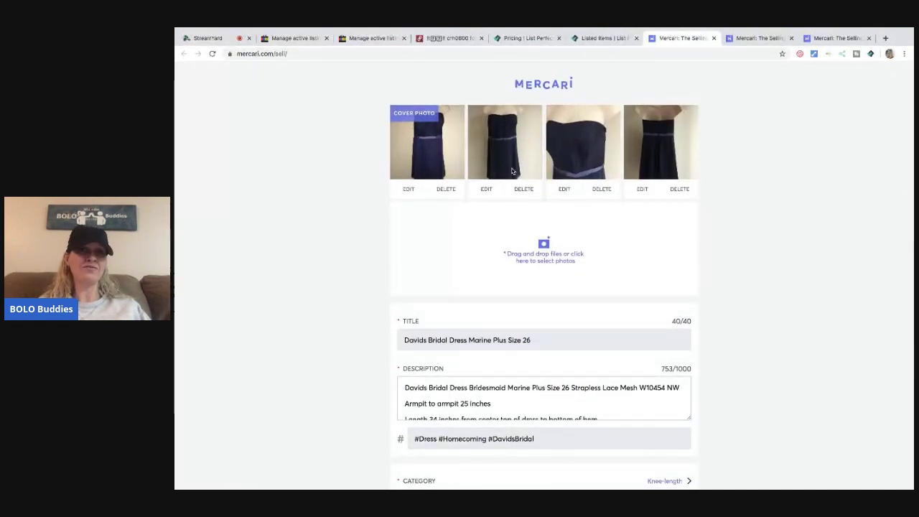
scroll(519, 198, down, 6)
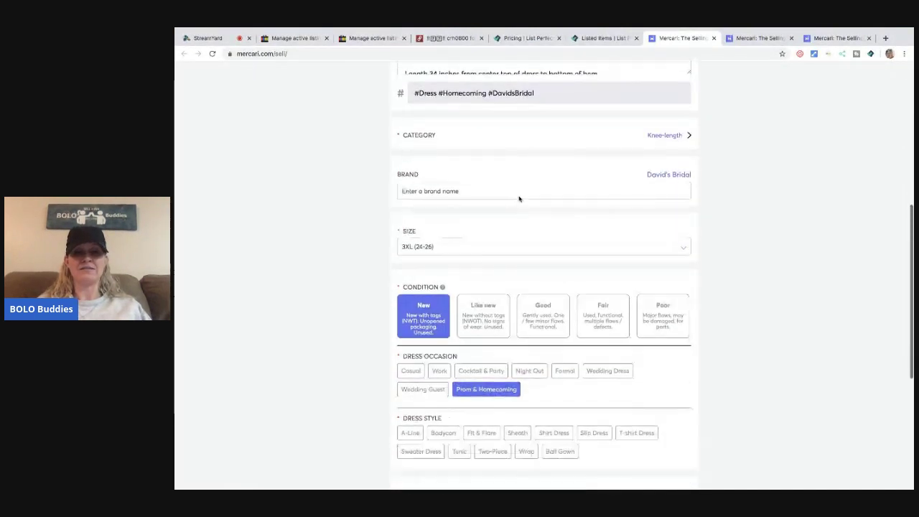
scroll(519, 201, down, 1)
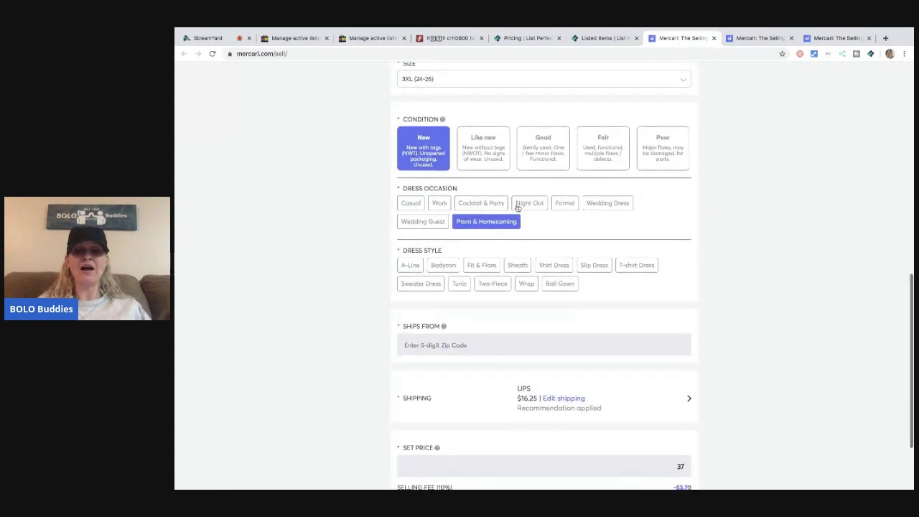
click(514, 267)
text(43023)
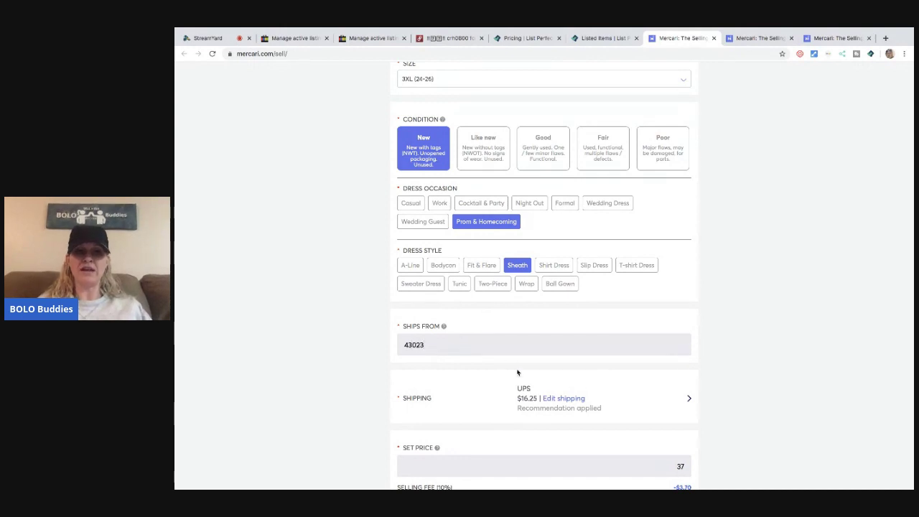
Offer free shipping on the size 26 dress, choose Ship on your own, and save the shipping settings.
click(574, 399)
click(450, 190)
click(449, 328)
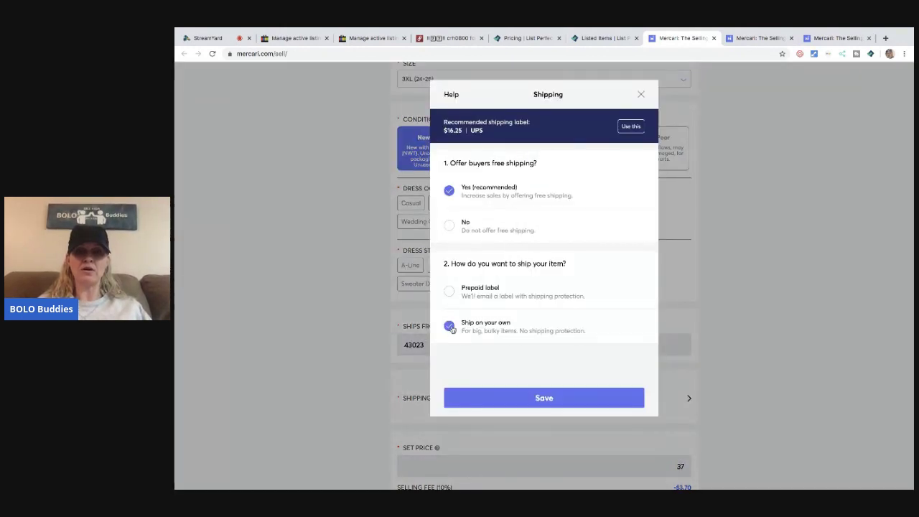
click(543, 404)
Set the size 26 dress's price to 50 and publish the listing.
scroll(652, 342, down, 1)
drag(689, 381, 667, 374)
text(50)
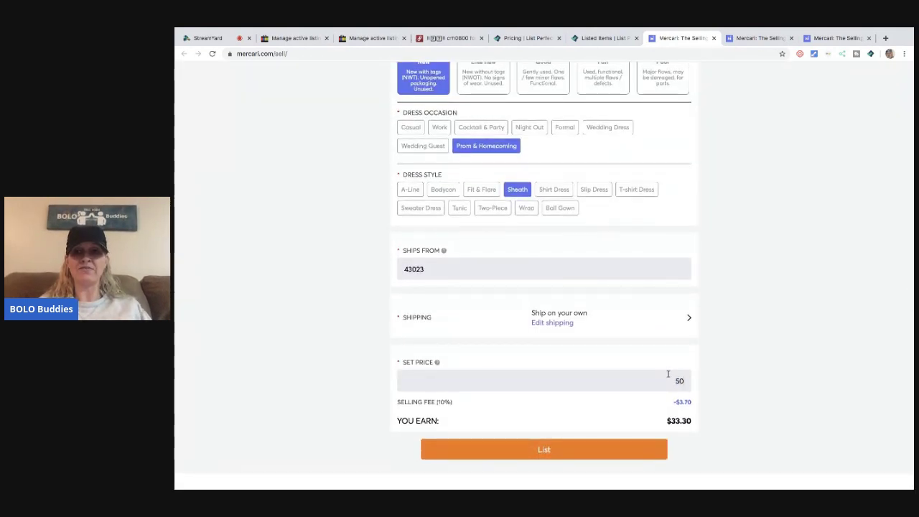
click(546, 450)
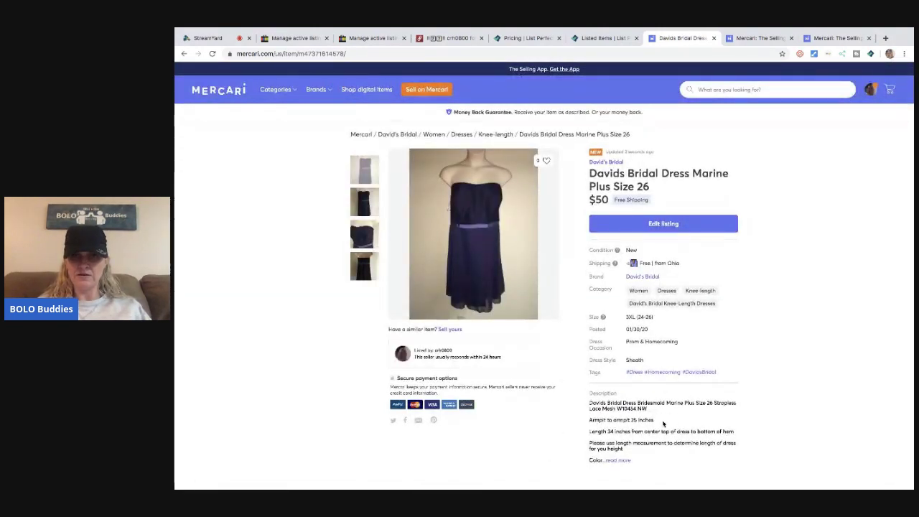
Close the published listing and change the title of the following dress form to "Davids Bridal Dress Size 2 Marine NWT".
click(714, 39)
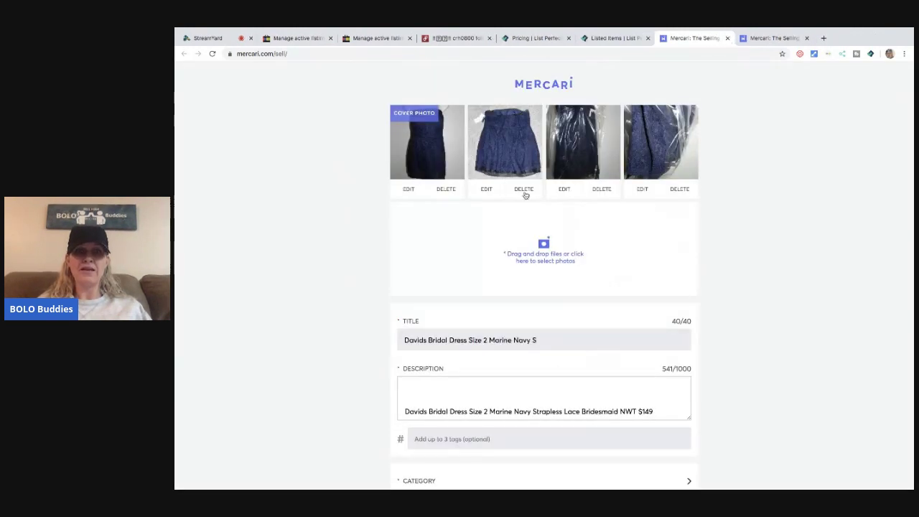
scroll(525, 195, down, 2)
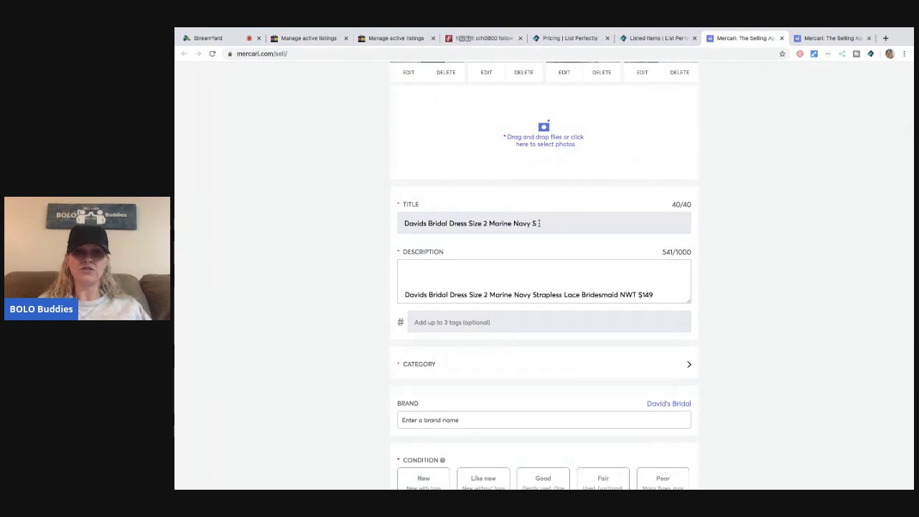
drag(539, 223, 512, 222)
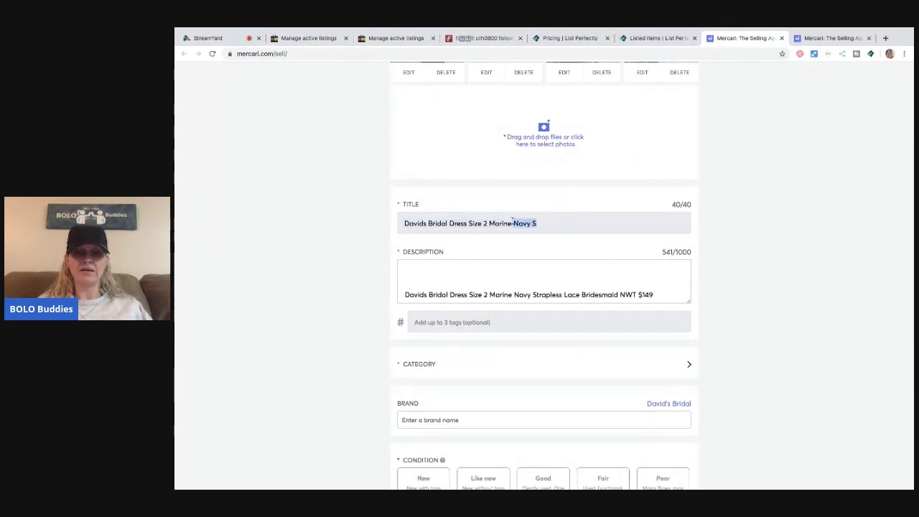
text(NWT)
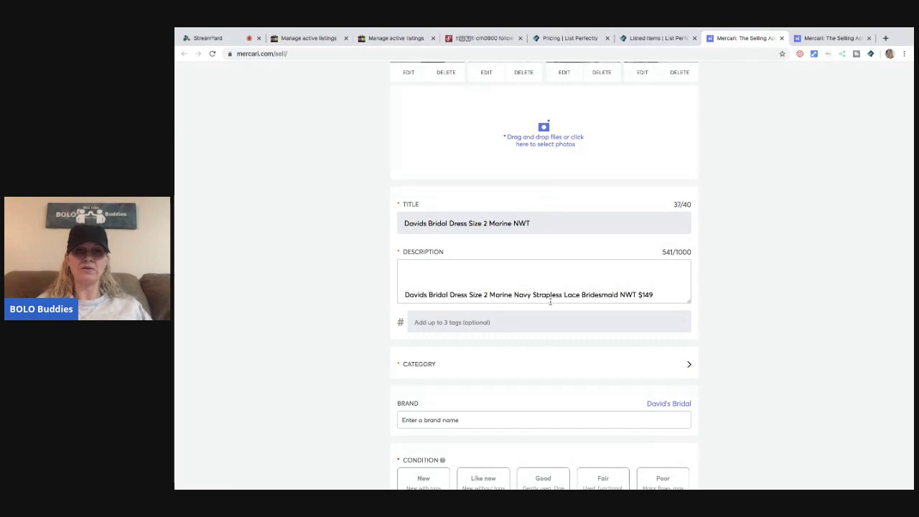
Add the tags #DavidsBridal #Dress #Homecoming to the size 2 lace dress listing.
click(524, 324)
text(Dav)
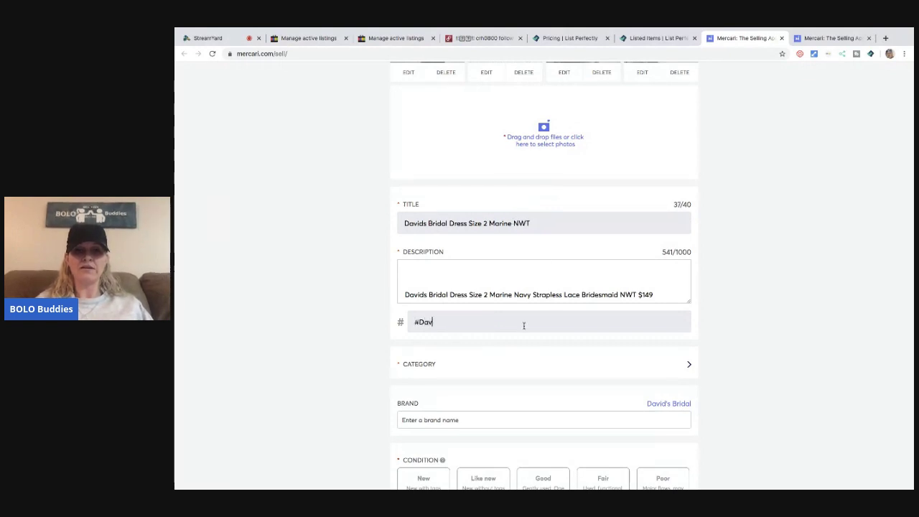
text(idsBridal)
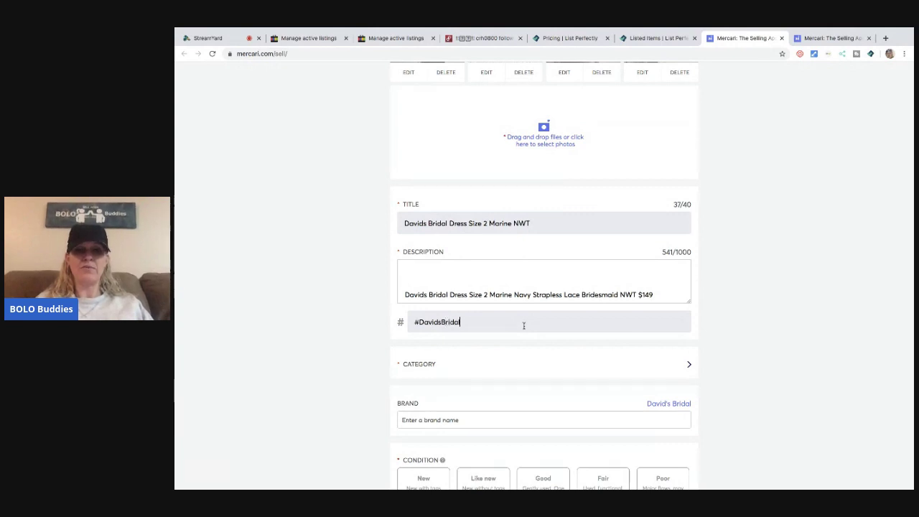
text( @)
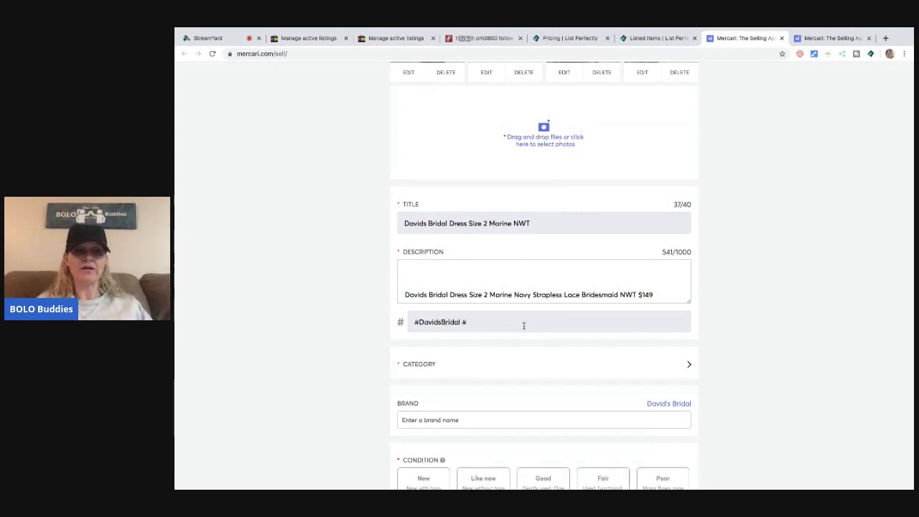
text(Dress)
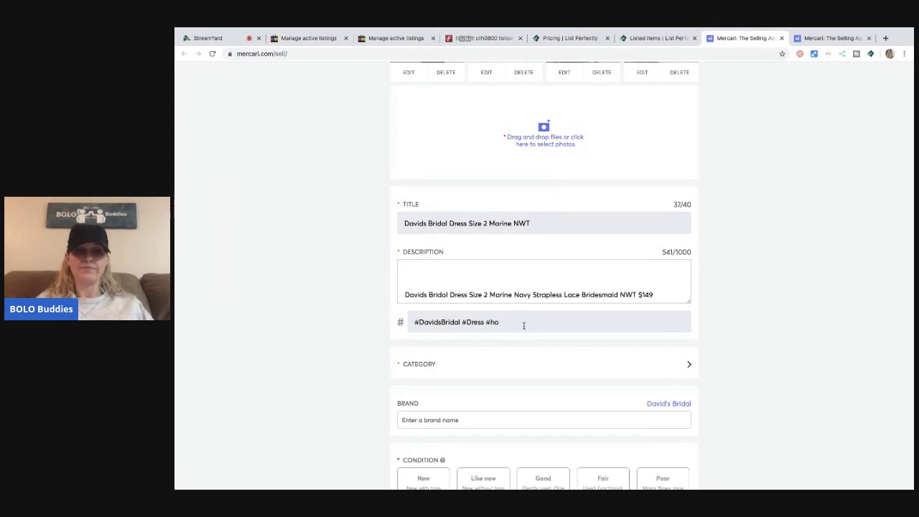
text( #Homecoming)
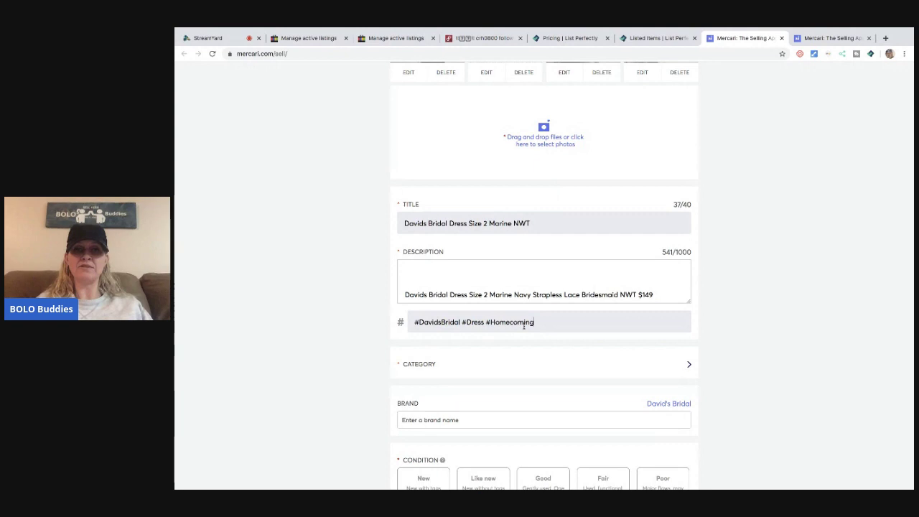
Choose the suggested Knee-length category for the size 2 lace dress and set its size to XS (0-2).
click(435, 364)
click(484, 166)
scroll(511, 292, down, 3)
scroll(507, 337, down, 3)
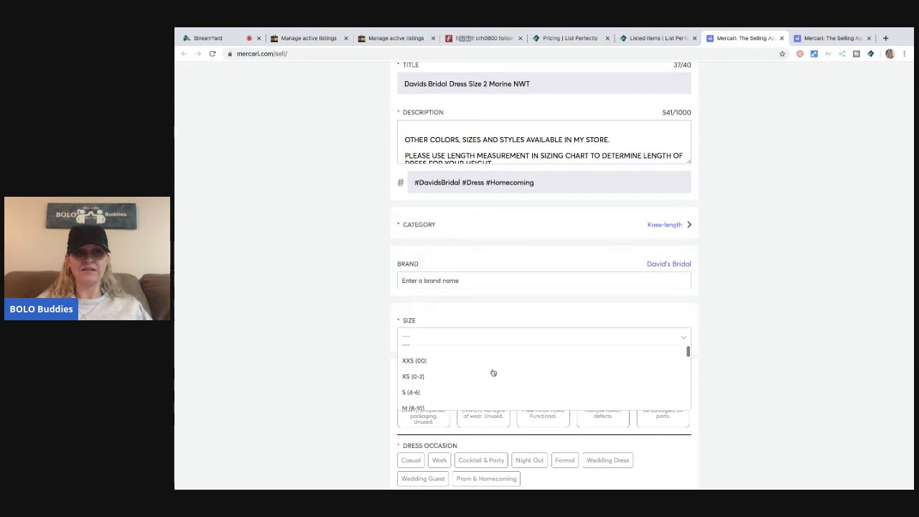
click(418, 384)
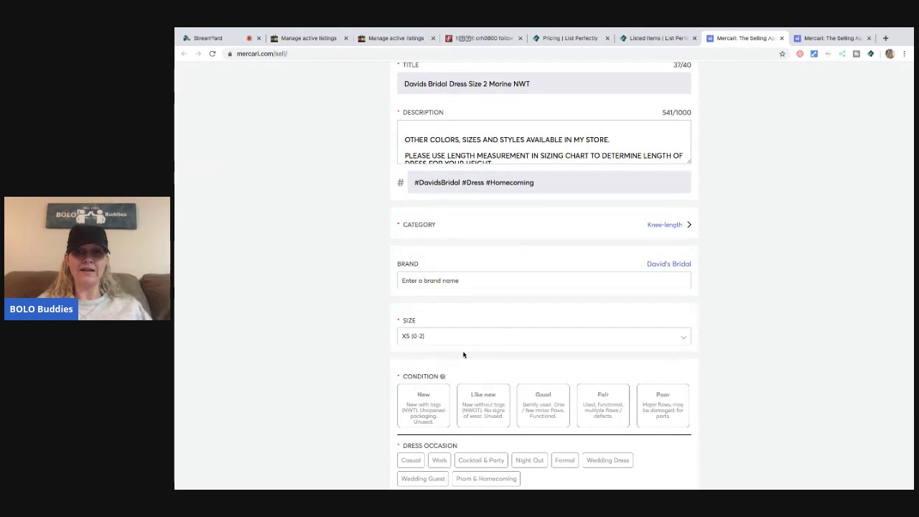
Set the lace dress's condition to New, its occasion to Prom & Homecoming and its style to Sheath.
scroll(445, 353, down, 1)
click(431, 352)
scroll(430, 354, down, 1)
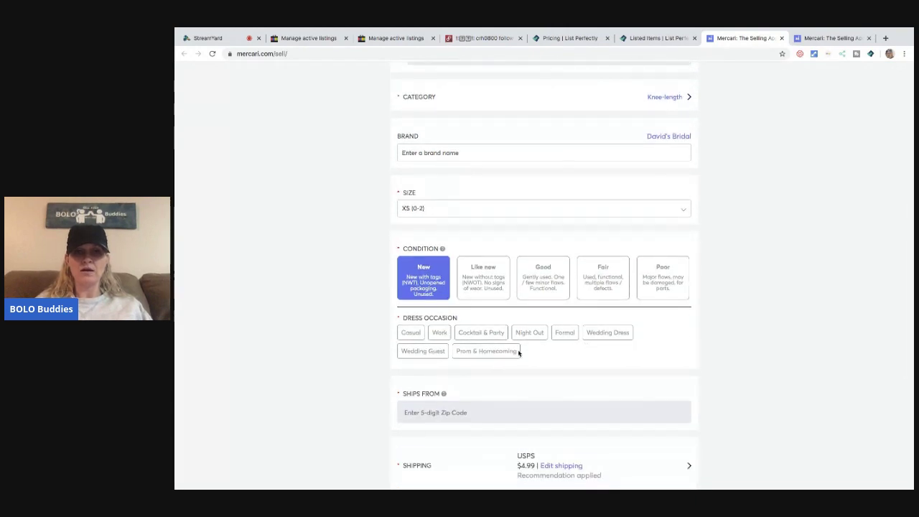
click(490, 354)
scroll(488, 364, down, 1)
click(519, 357)
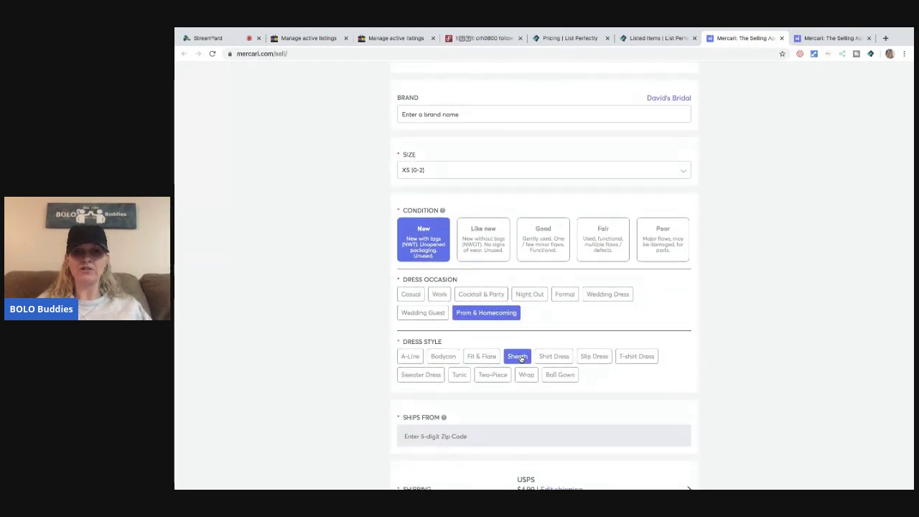
Enter the lace dress's ship-from ZIP code and save its shipping as free with Ship on your own.
click(466, 436)
text(43023)
scroll(523, 421, down, 5)
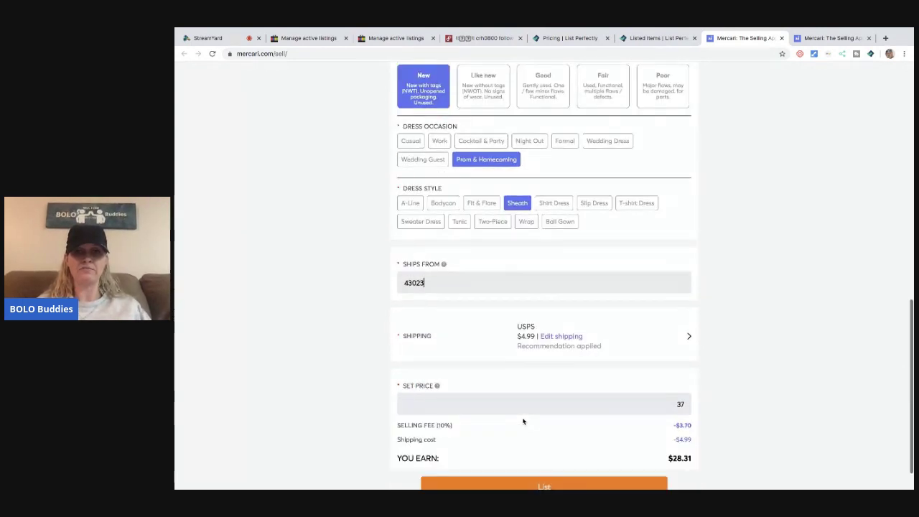
click(557, 304)
click(449, 190)
click(450, 328)
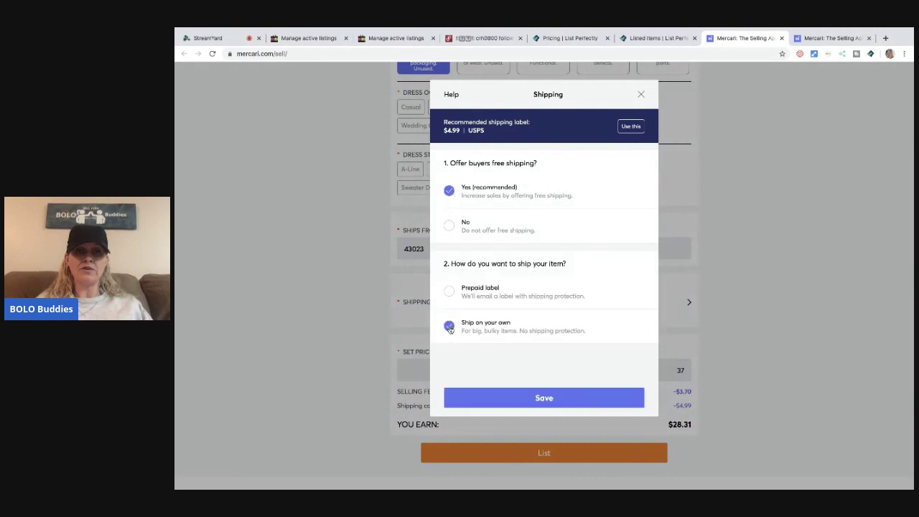
click(538, 397)
Set the lace dress's price to 45 and publish the listing.
drag(683, 379, 655, 370)
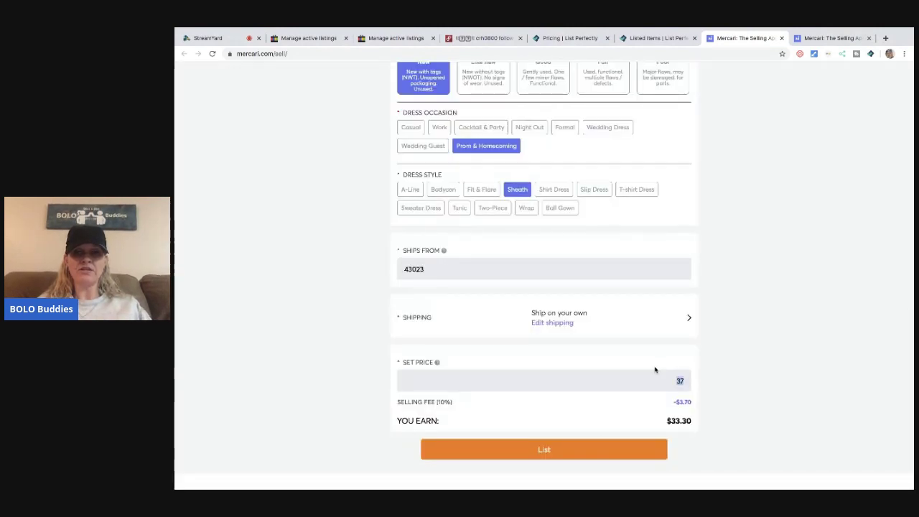
text(45)
click(540, 449)
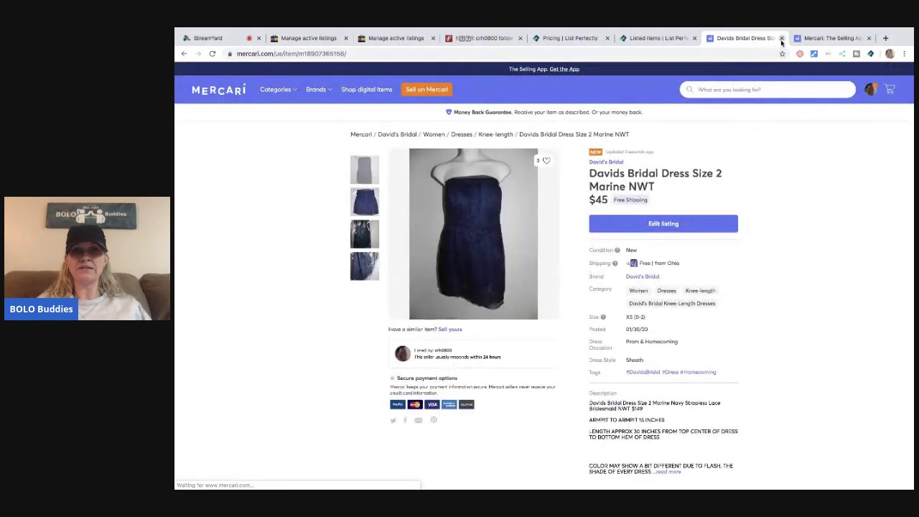
Close the published lace dress listing and change the remaining dress form's title to "Davids Bridal Dress Size 2 Marine NWT".
click(781, 38)
scroll(543, 210, down, 2)
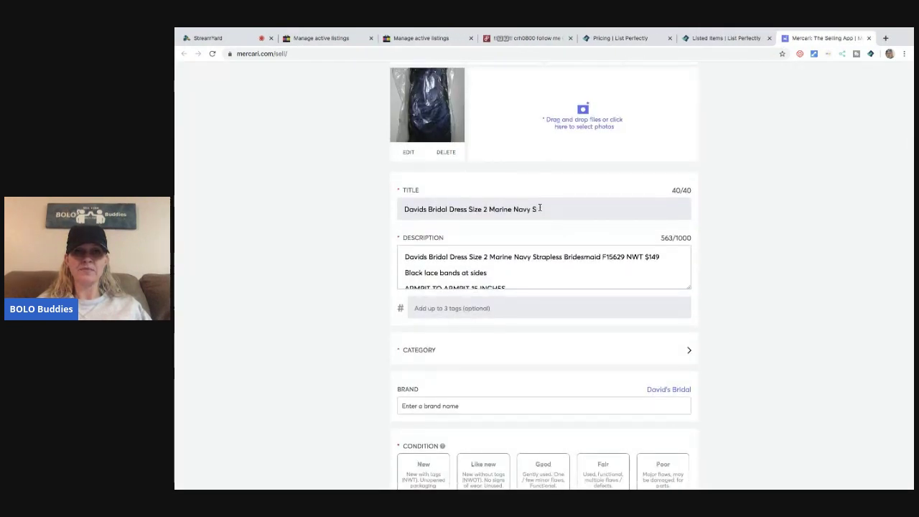
key(BackSpace)
key(BackSpace)
key(BackSpace)
key(BackSpace)
key(BackSpace)
text(NWT)
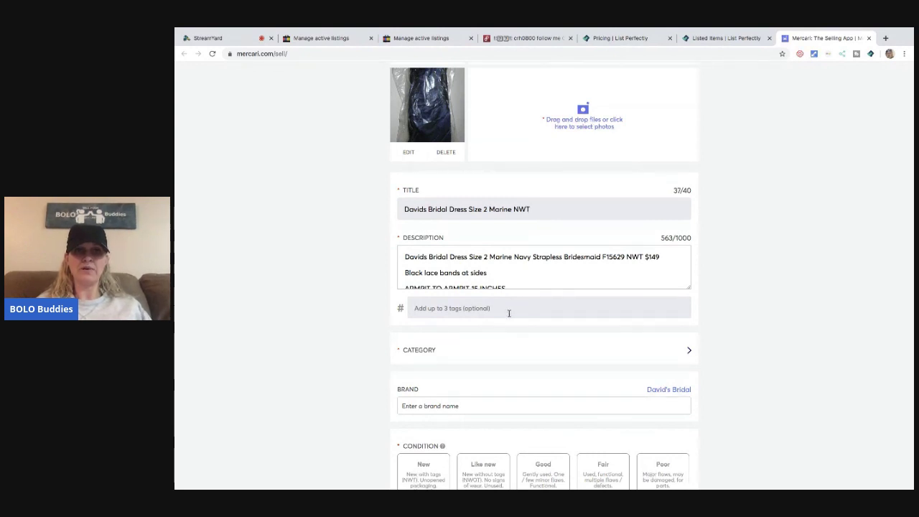
Add the tags #DavidsBridal #Dress #Marine to the remaining size 2 dress listing.
click(509, 313)
text(Do)
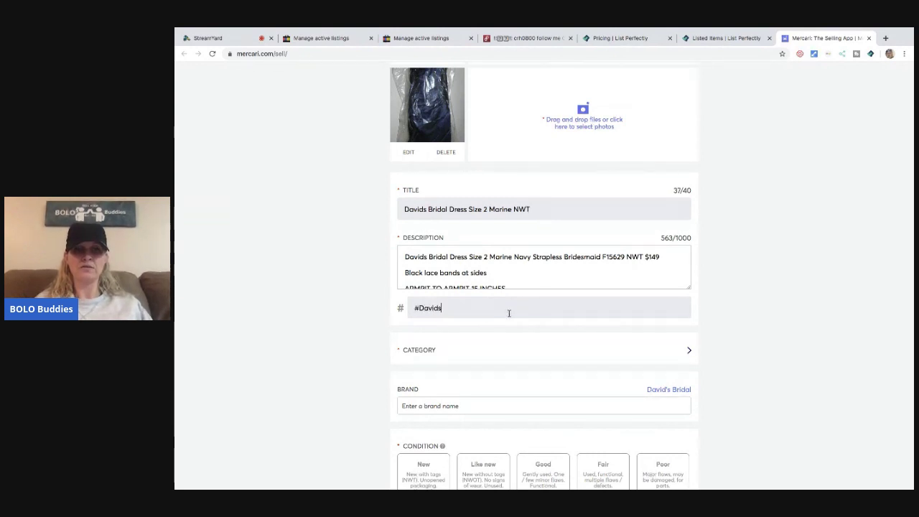
text(vidsBridal )
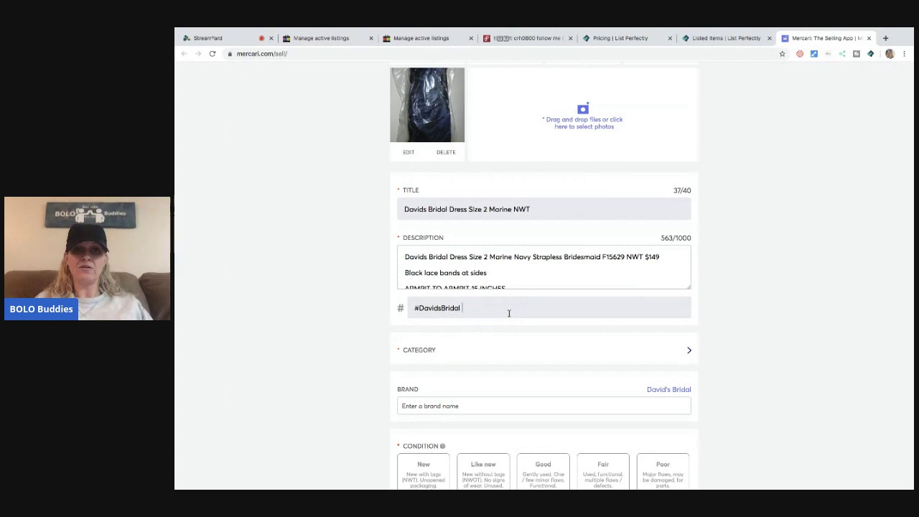
text(Dress Marine)
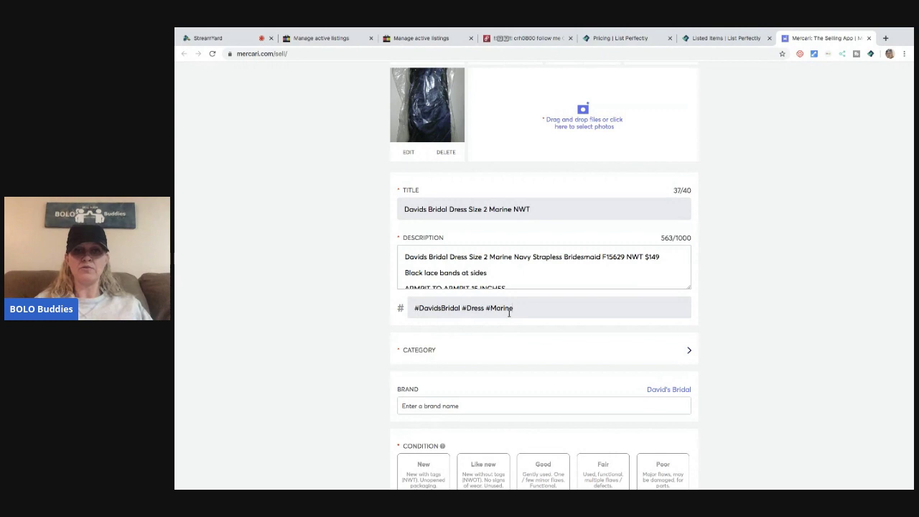
Choose the suggested Knee-length category for the remaining dress and set its size to XS (0-2).
click(433, 351)
click(459, 167)
scroll(509, 289, down, 3)
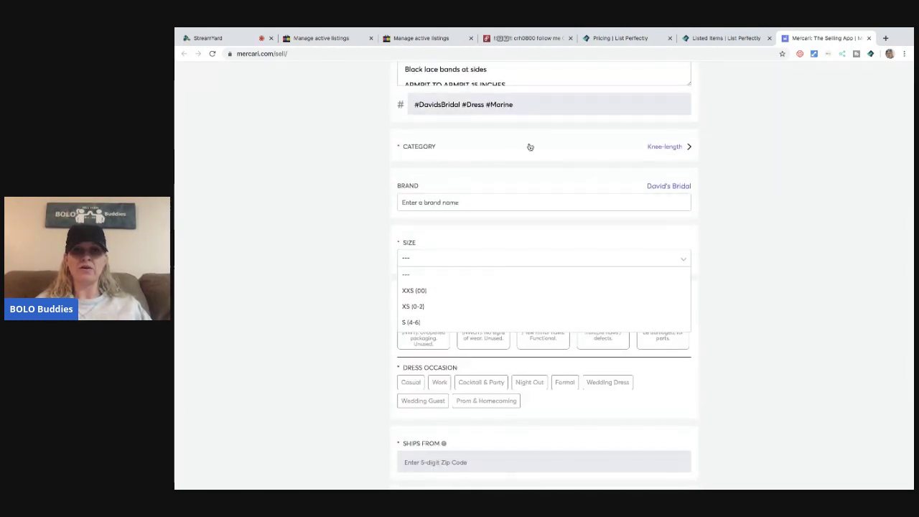
scroll(530, 146, up, 1)
scroll(489, 209, down, 2)
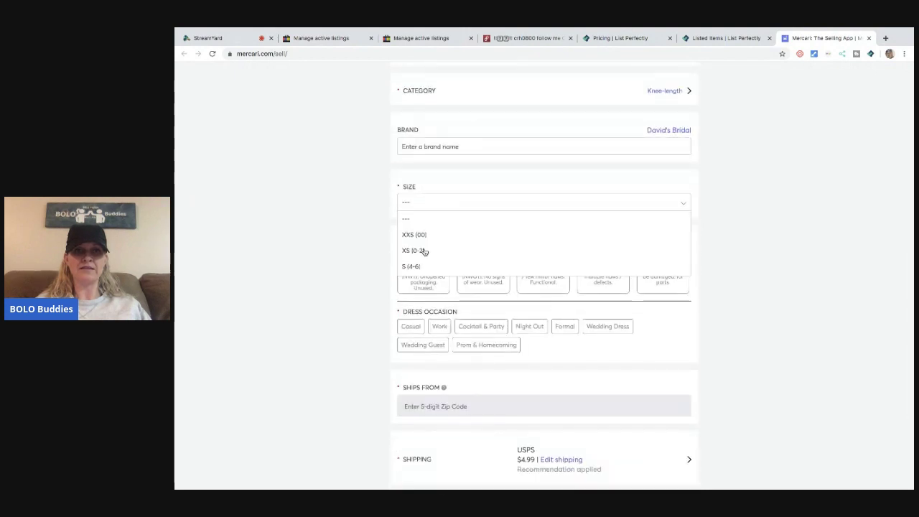
click(424, 252)
Set the remaining dress's condition to New, its occasion to Prom & Homecoming and its style to Sheath.
click(423, 277)
scroll(416, 269, down, 2)
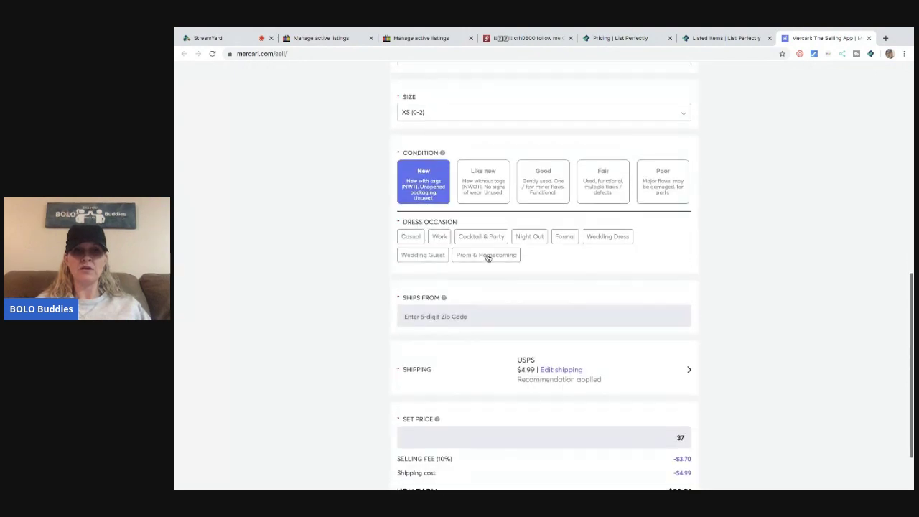
click(486, 256)
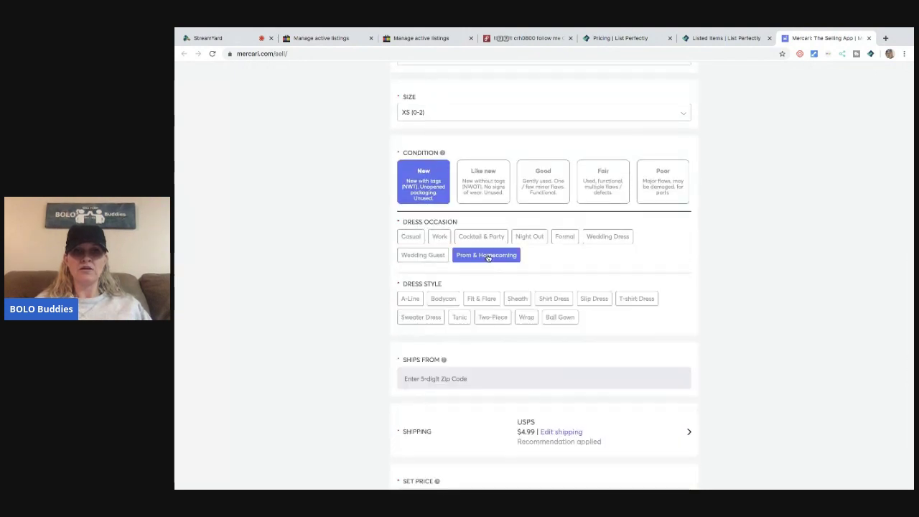
click(516, 300)
Enter the seller's zip code for the size 2 dress and save shipping as free to buyers with Ship on your own.
text(43023)
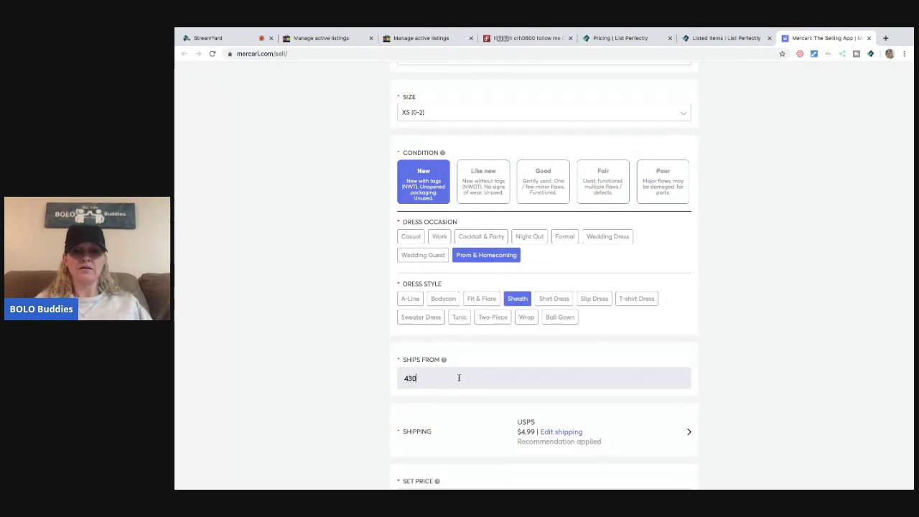
click(553, 433)
click(449, 191)
click(451, 324)
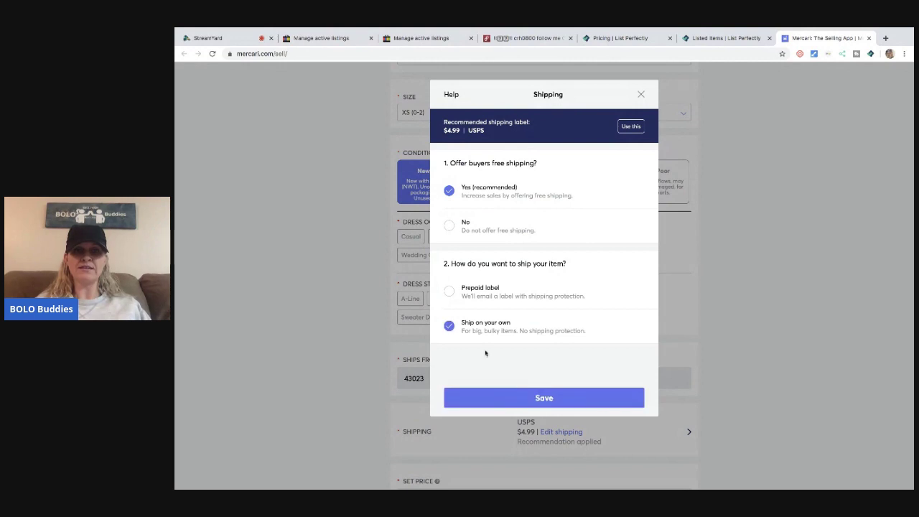
click(529, 398)
Set the size 2 dress's price to 45 and publish the listing on Mercari.
scroll(527, 400, down, 3)
click(682, 381)
key(BackSpace)
key(BackSpace)
text(45)
click(550, 451)
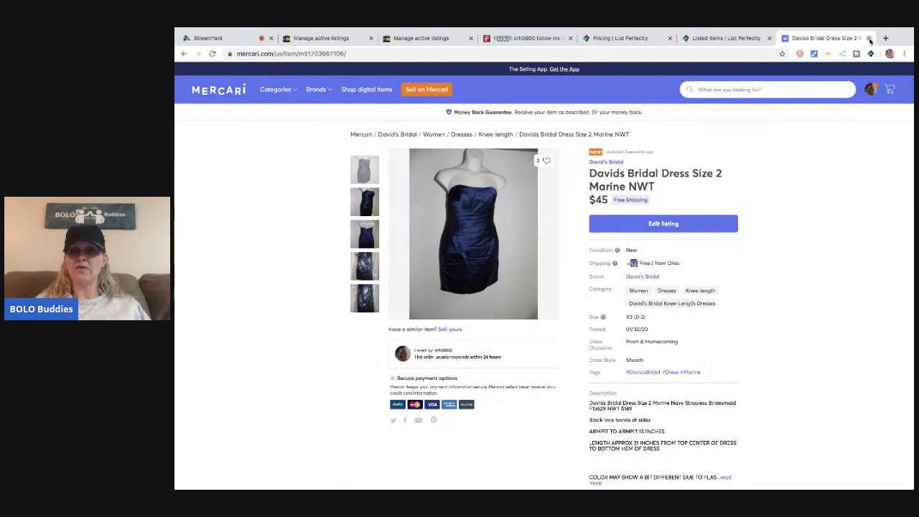
Close the published dress listing, return to the eBay Davids Bridal listings and dismiss the copy-destination overlay.
click(870, 38)
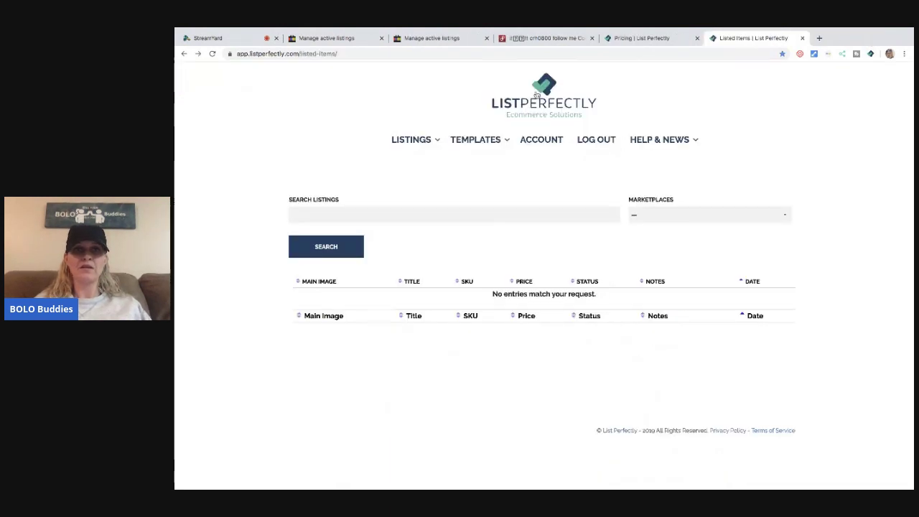
click(341, 41)
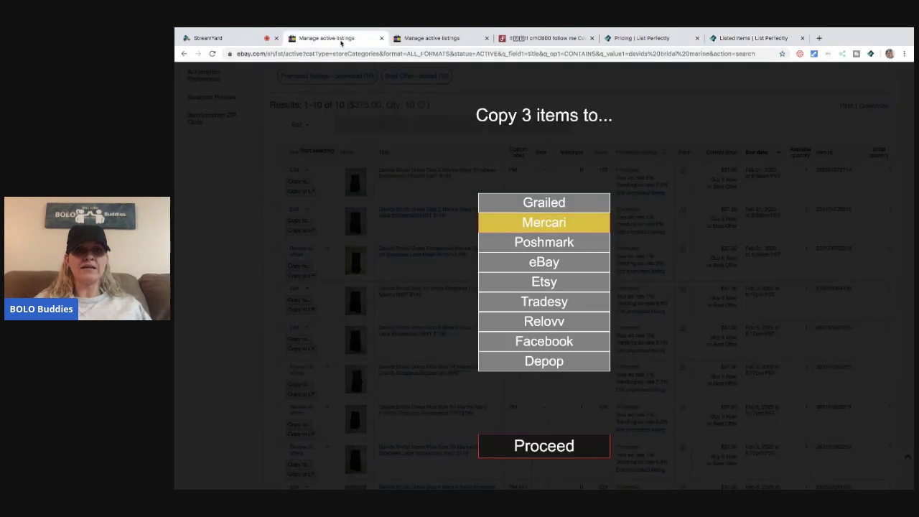
click(427, 117)
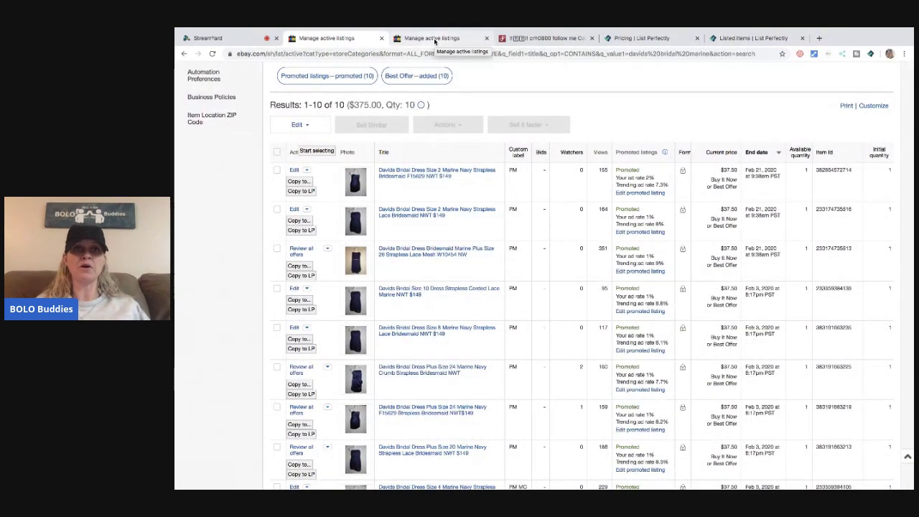
Change the custom label to "PM MC" for the first three Davids Bridal dresses in the eBay active listings.
click(537, 170)
click(543, 227)
text(MC)
click(537, 265)
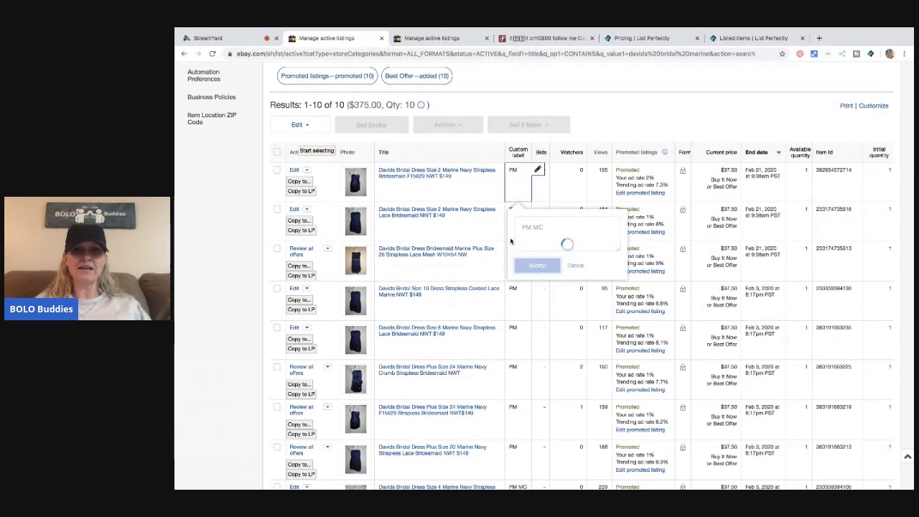
click(537, 209)
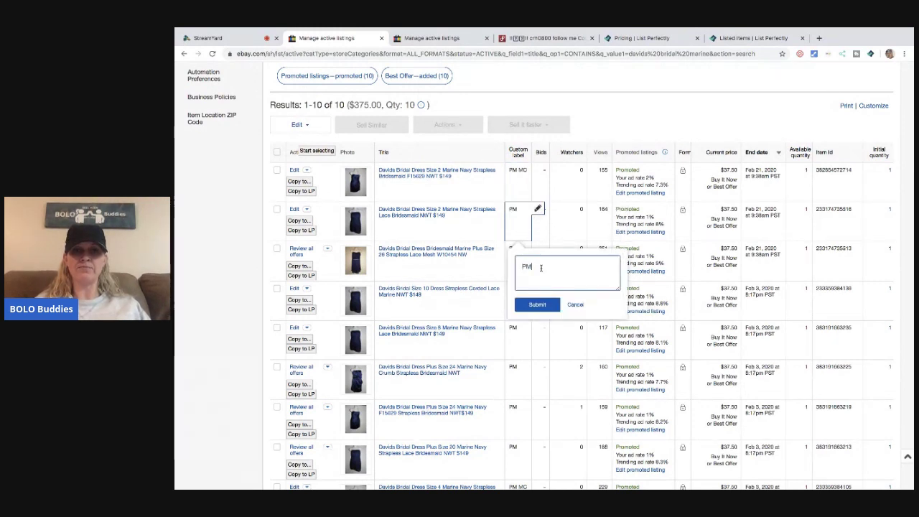
text(MC)
click(535, 305)
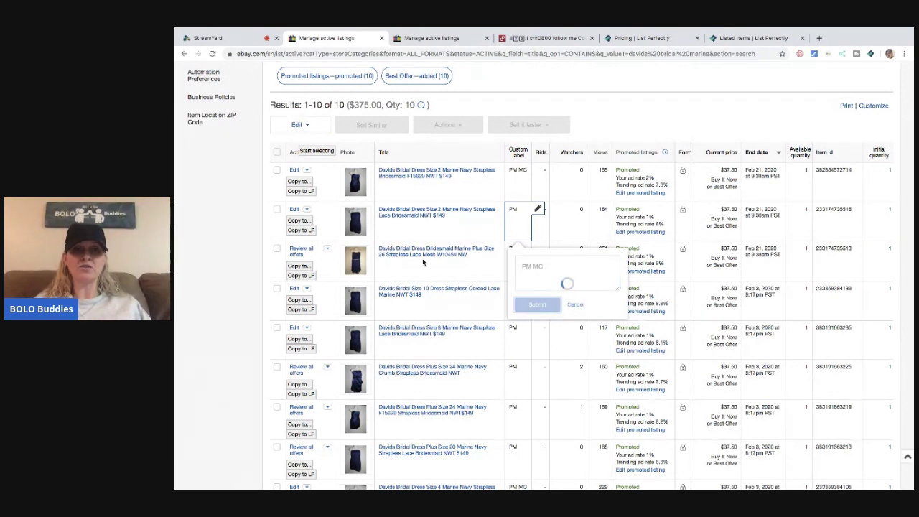
click(538, 249)
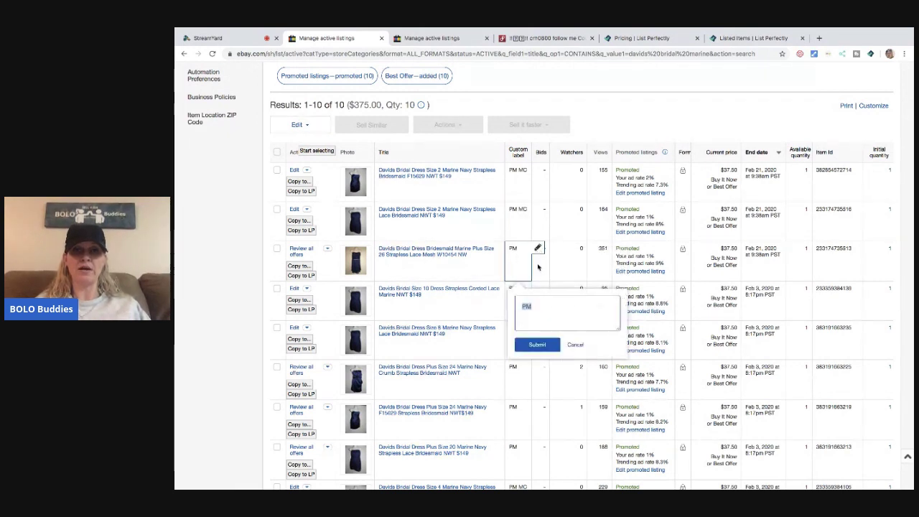
text(MC)
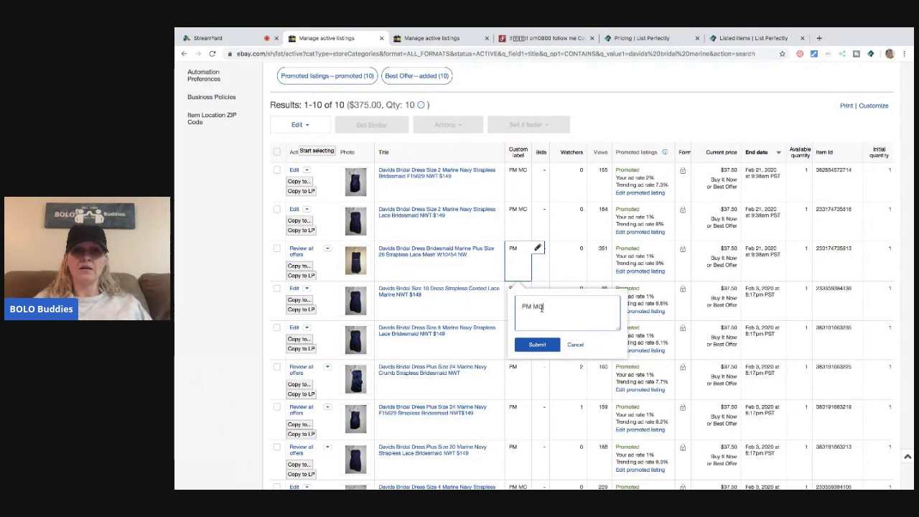
click(537, 345)
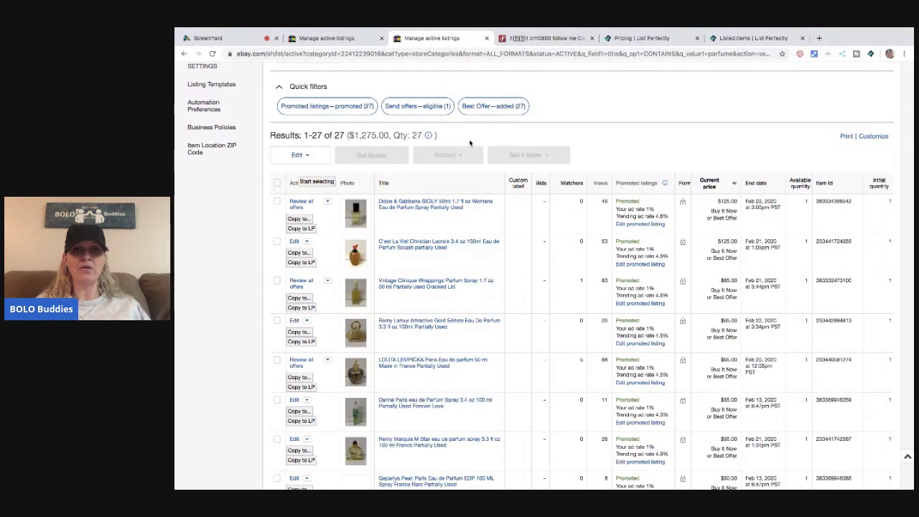
Select the Dolce & Gabbana, C'est La Vie and Clinique Wrappings listings in the eBay perfume results and bulk-copy them to Mercari and Etsy.
click(314, 183)
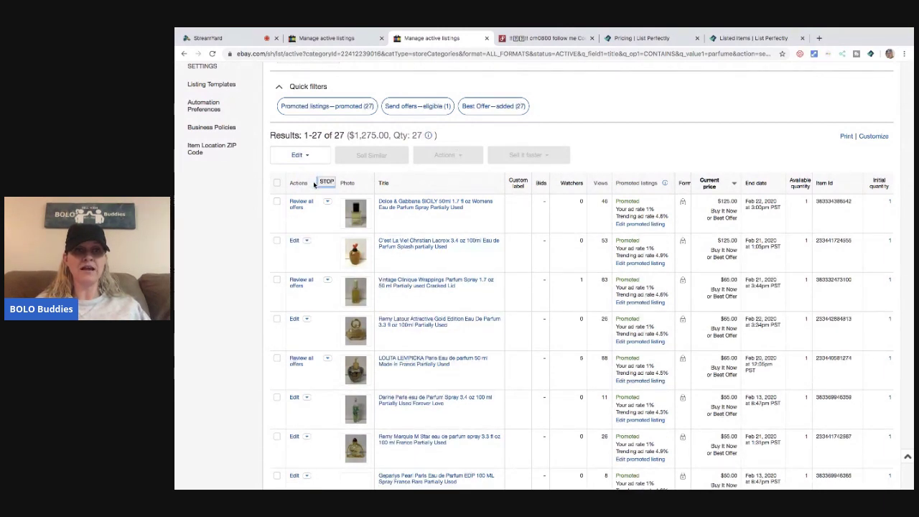
click(278, 203)
click(278, 241)
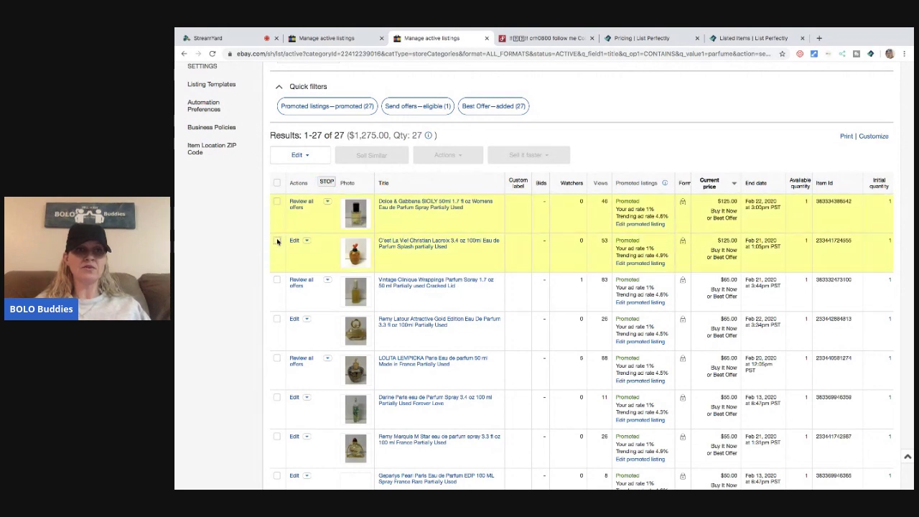
click(277, 282)
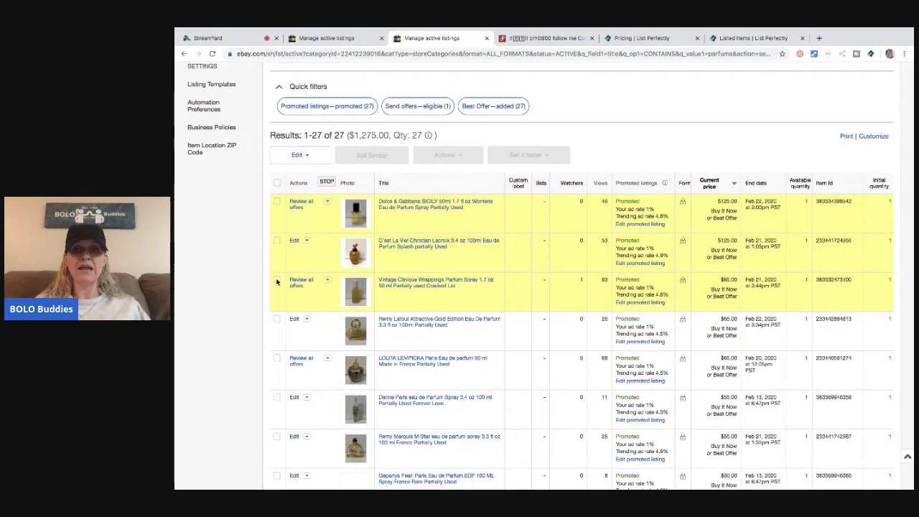
click(325, 184)
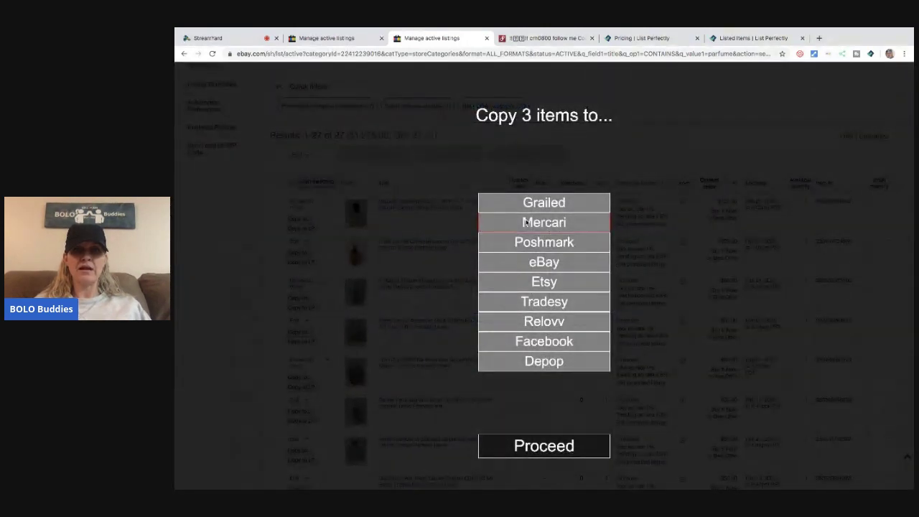
click(535, 225)
click(544, 283)
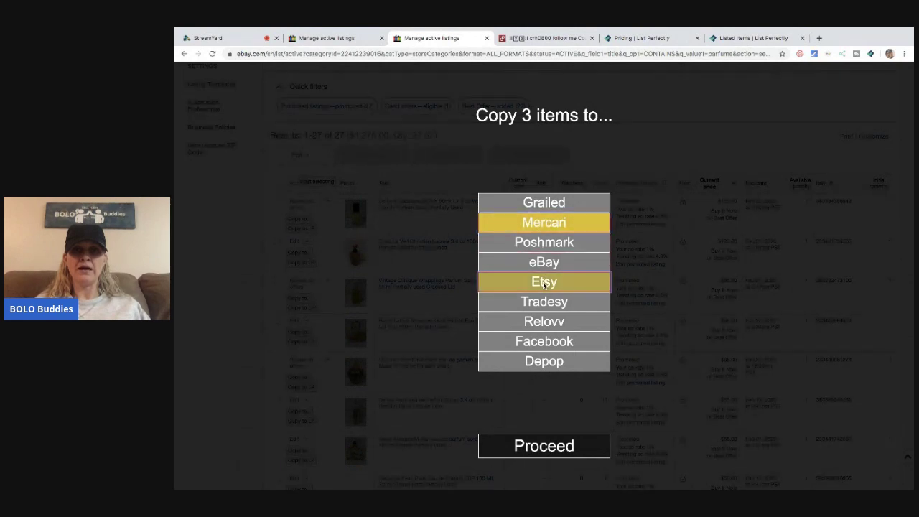
click(545, 446)
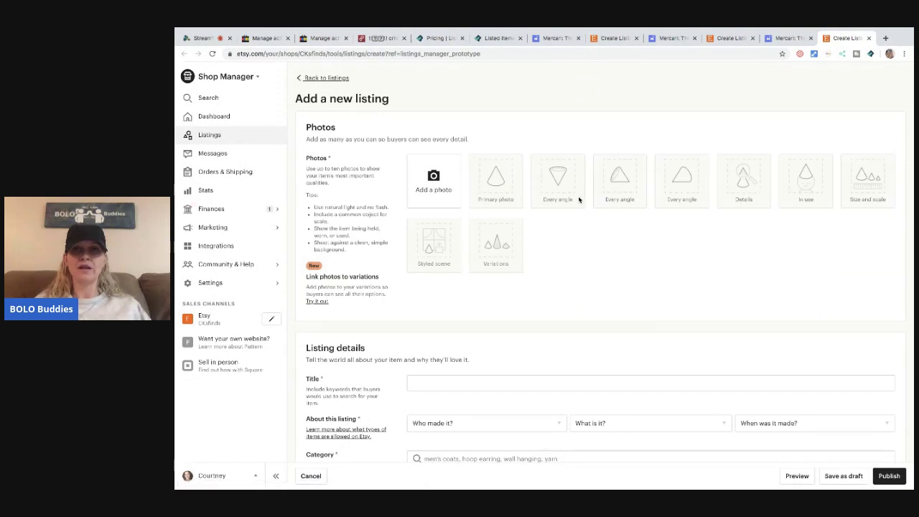
Add the tags #Vintage #Perfume #Clinique to the copied Clinique Wrappings listing on Mercari.
click(552, 40)
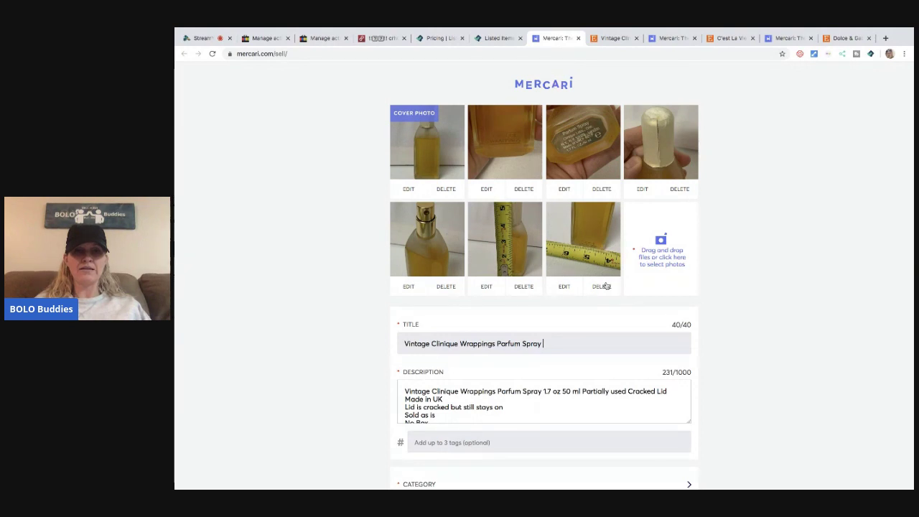
scroll(604, 265, down, 2)
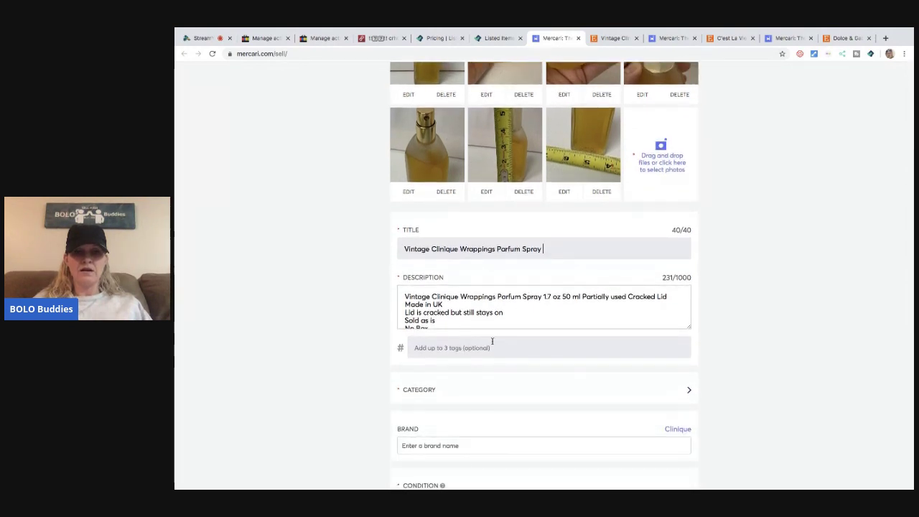
click(488, 347)
text(#Vintage #Perfume #Clique)
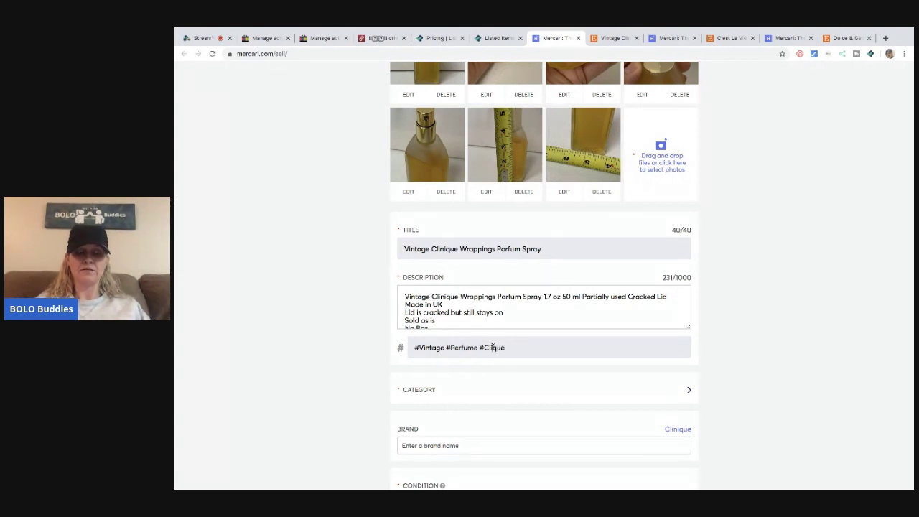
click(492, 348)
text(ni)
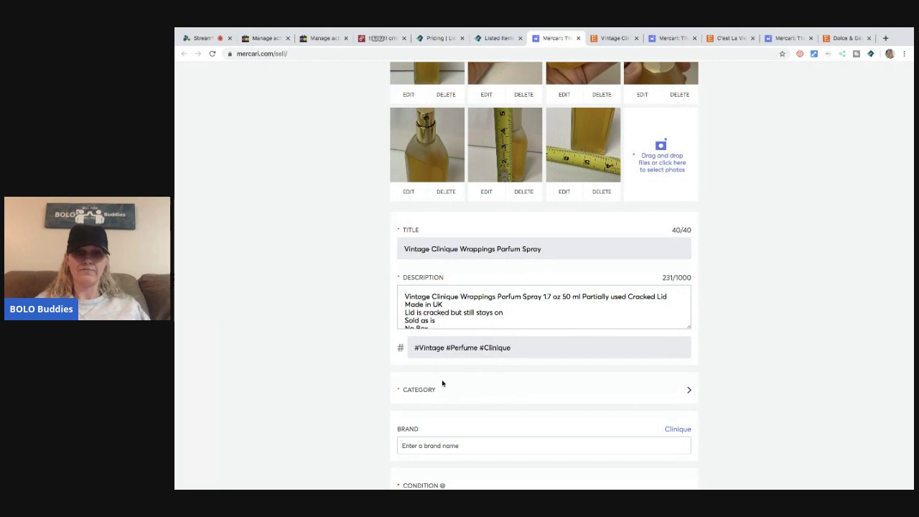
Choose the suggested Women category under Beauty > Fragrance for the Clinique perfume and set its condition to Good.
click(431, 391)
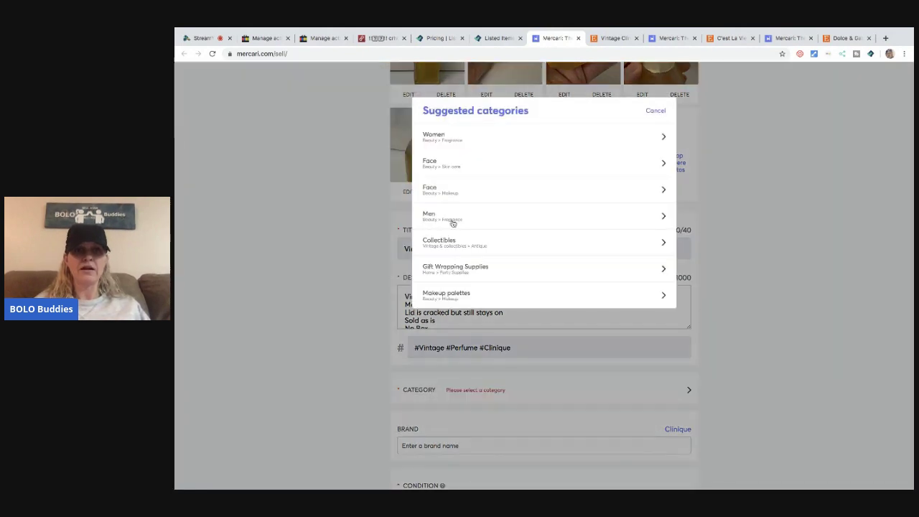
click(492, 143)
scroll(508, 292, down, 2)
scroll(502, 378, down, 2)
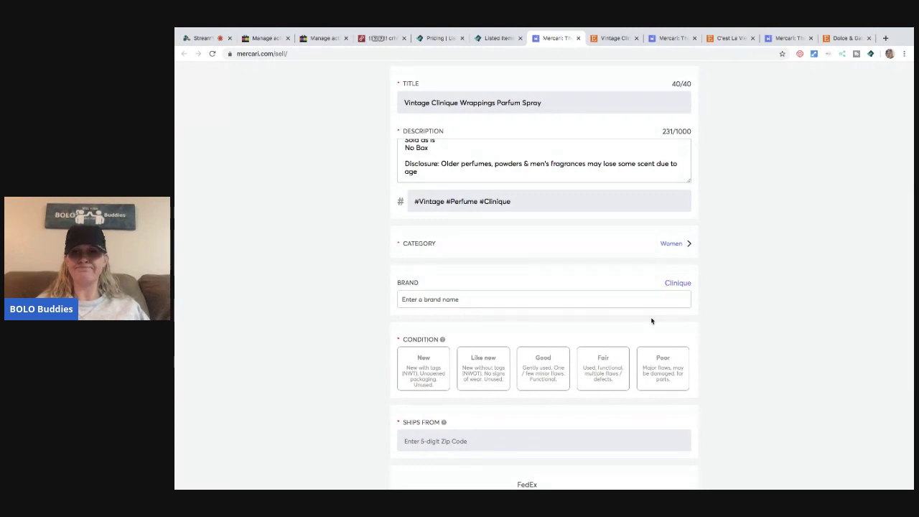
click(542, 383)
Enter the seller's zip code for the Clinique perfume and save shipping as free to buyers with Ship on your own.
scroll(538, 385, down, 1)
click(468, 355)
text(43023)
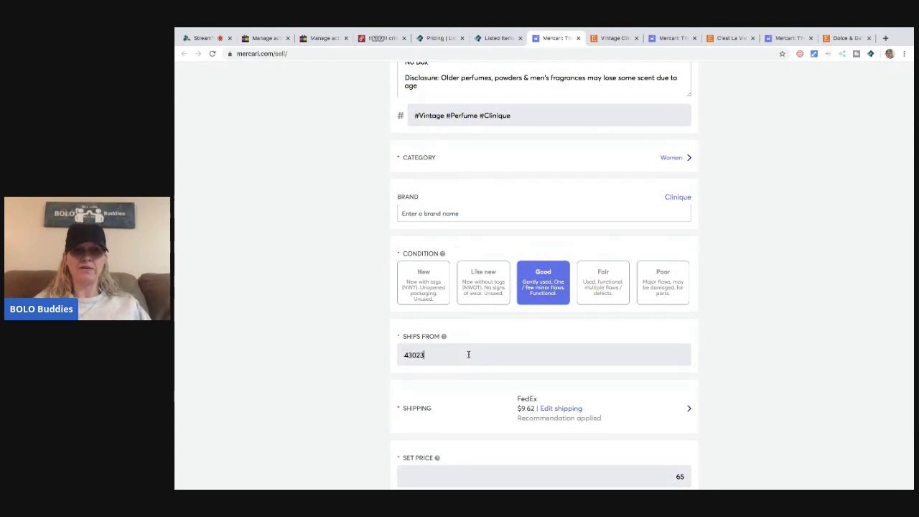
click(565, 408)
click(450, 191)
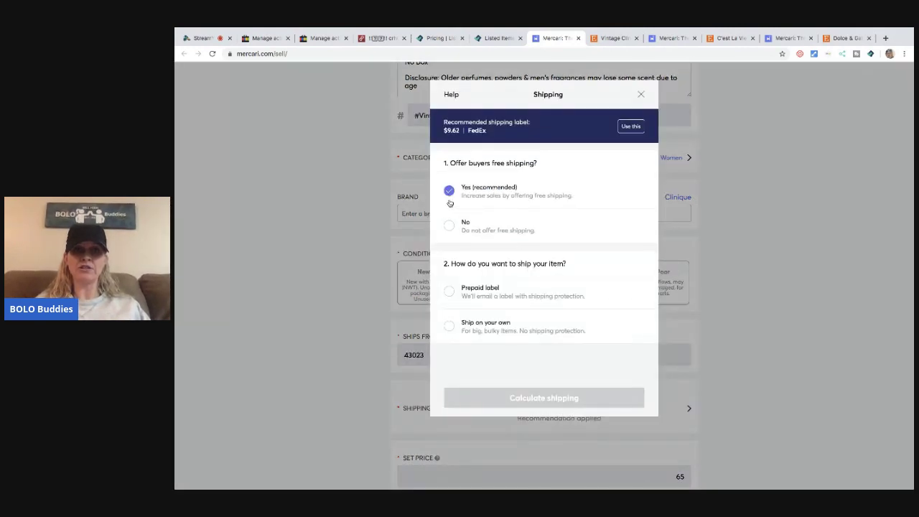
click(449, 326)
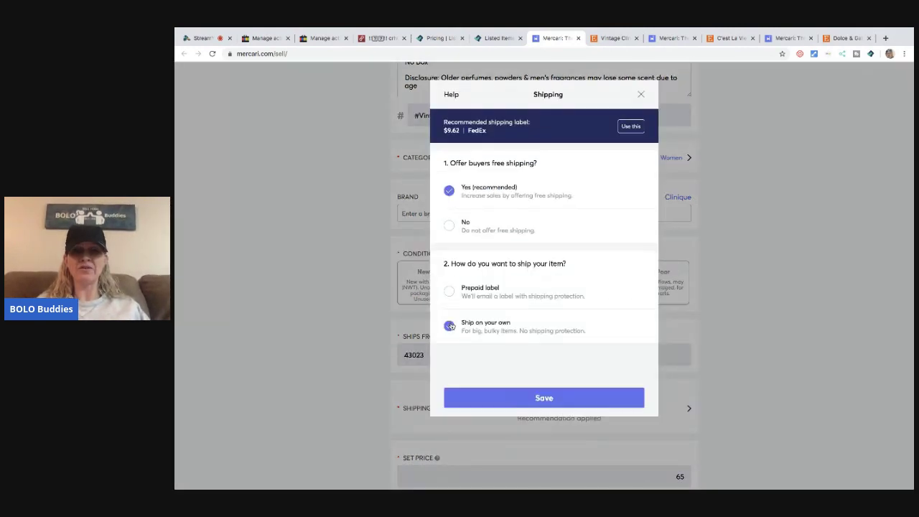
click(532, 398)
Set the Clinique perfume's price to 70 and publish the listing on Mercari.
scroll(532, 400, down, 2)
drag(686, 382, 664, 375)
text(70)
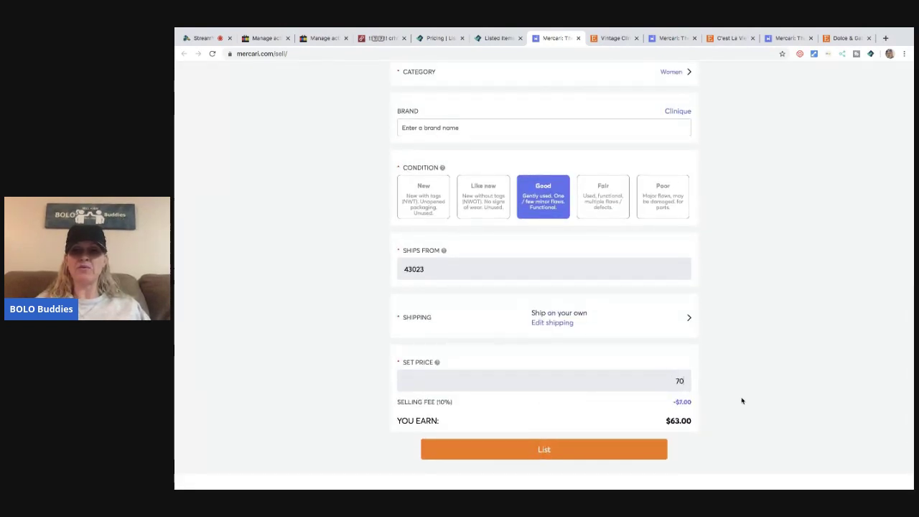
click(545, 451)
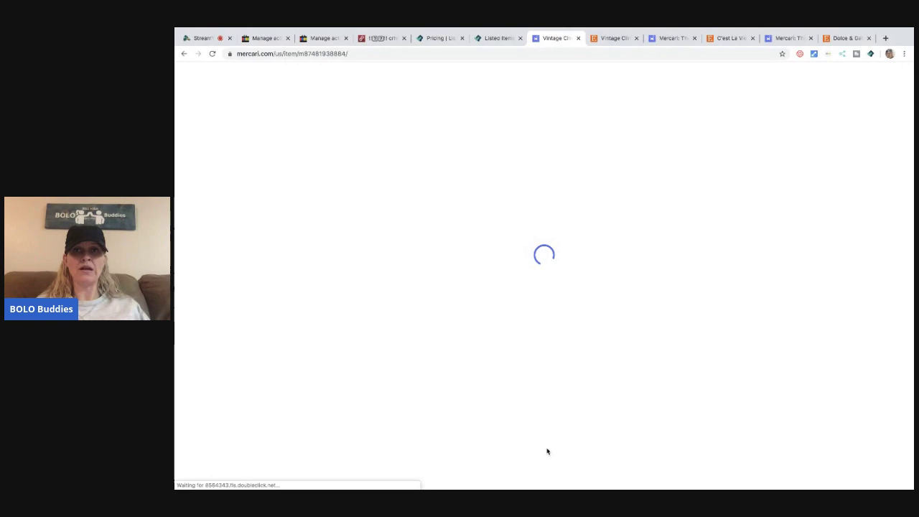
In the Clinique perfume's Etsy listing, set the maker to Another company or person, the type to A finished product and the date to Before 2001.
click(613, 39)
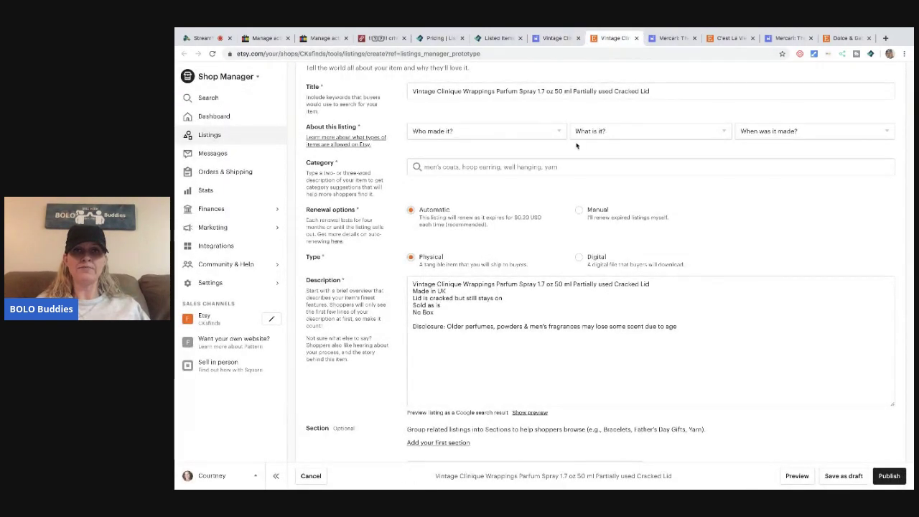
scroll(577, 146, up, 3)
scroll(577, 146, down, 2)
click(558, 209)
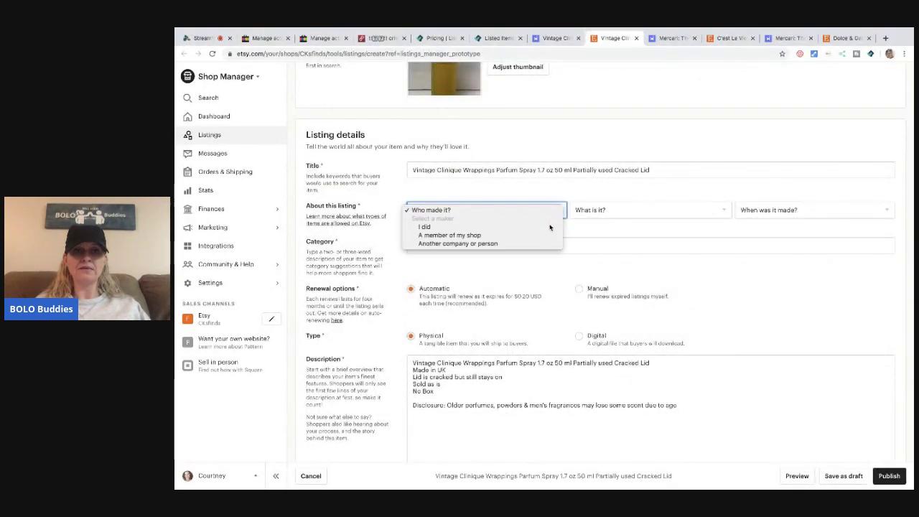
click(539, 246)
click(585, 210)
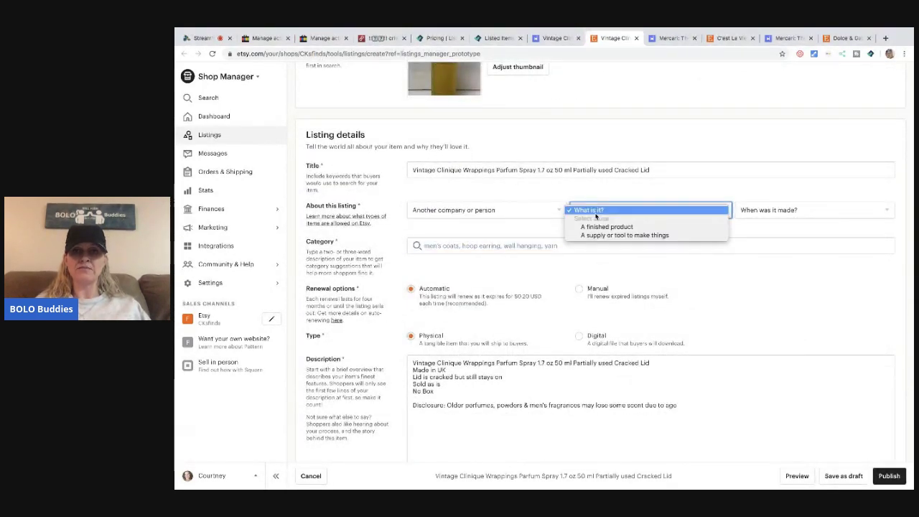
click(599, 229)
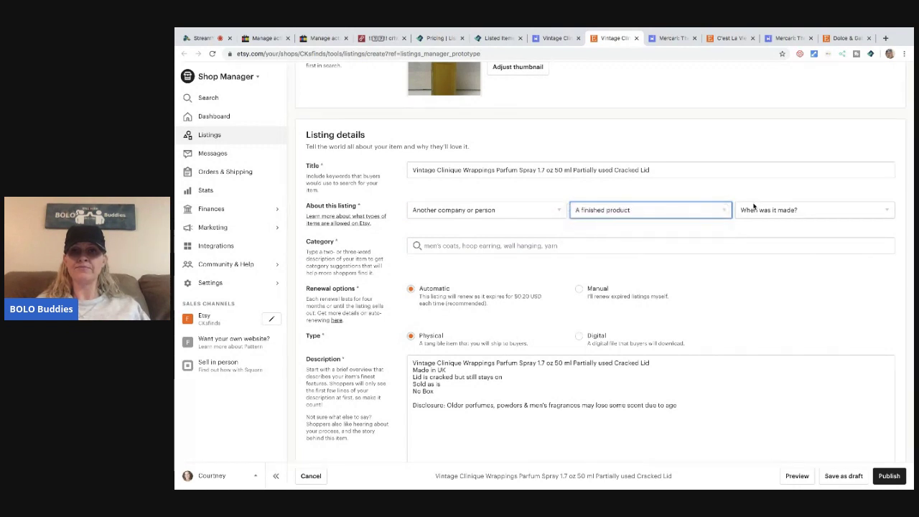
click(757, 210)
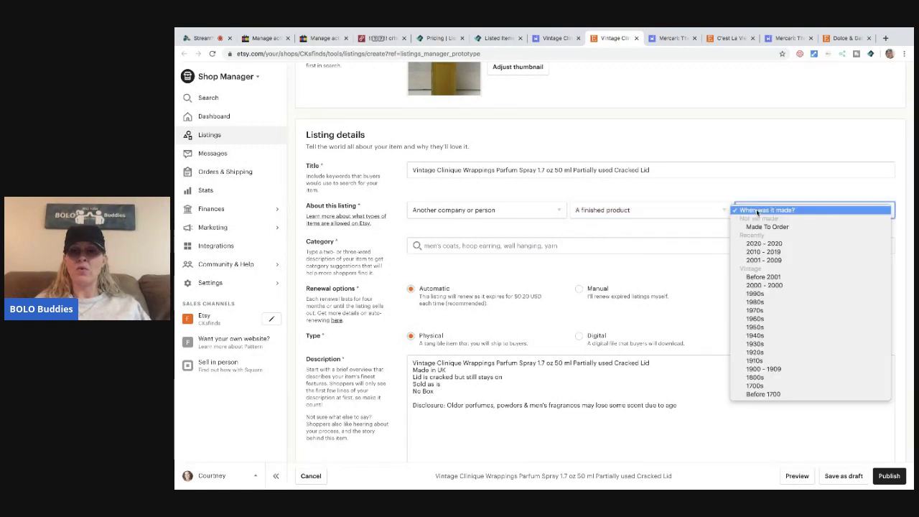
click(765, 278)
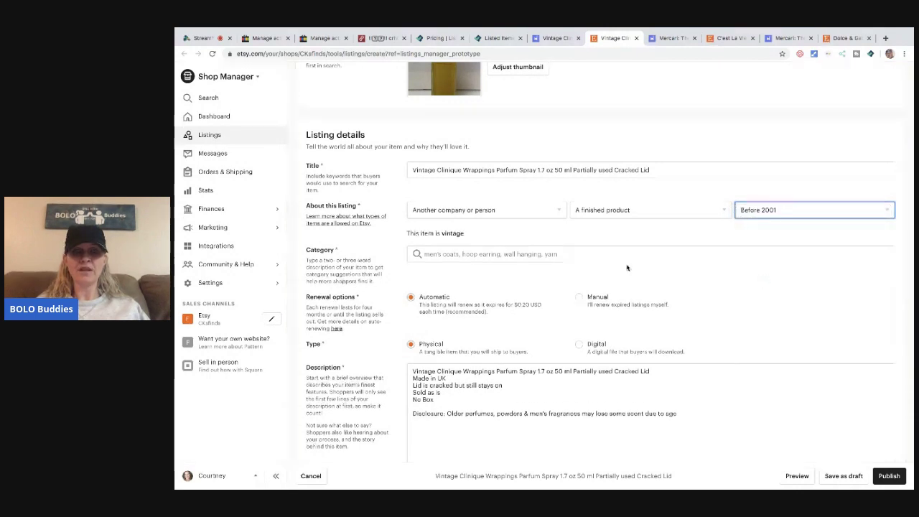
Search the listing categories for fragrance and choose Fragrances under Bath & Beauty for the Clinique perfume.
click(555, 256)
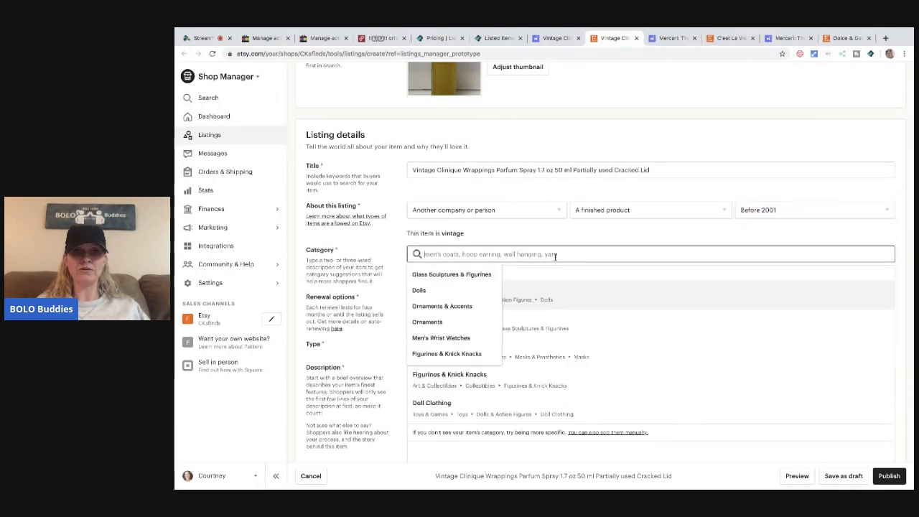
text(f)
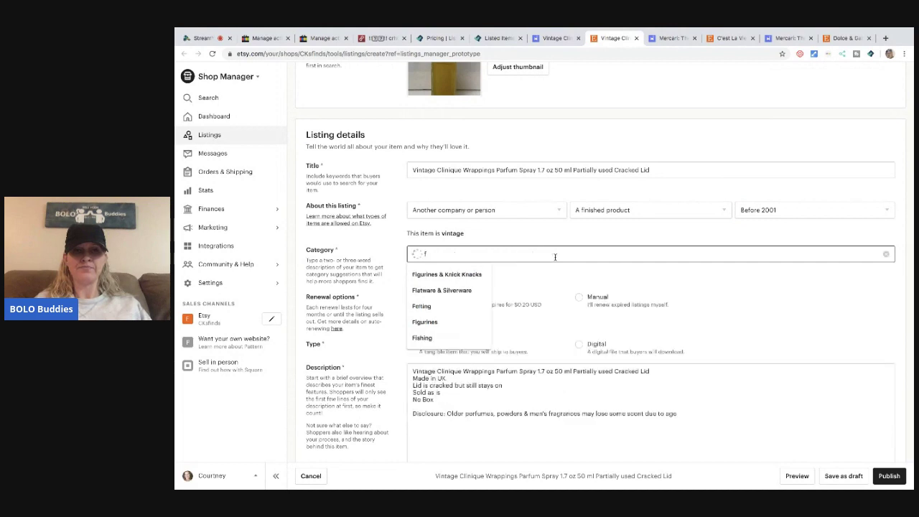
text(ragrance)
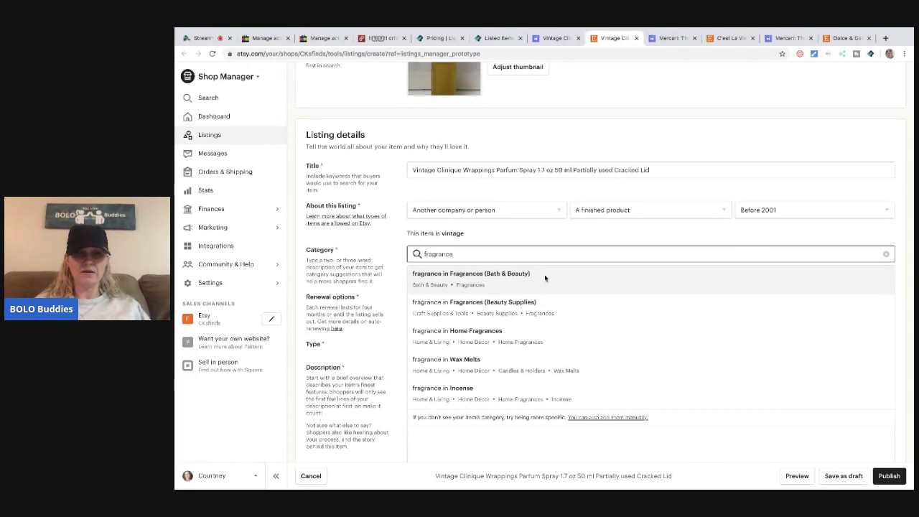
click(544, 275)
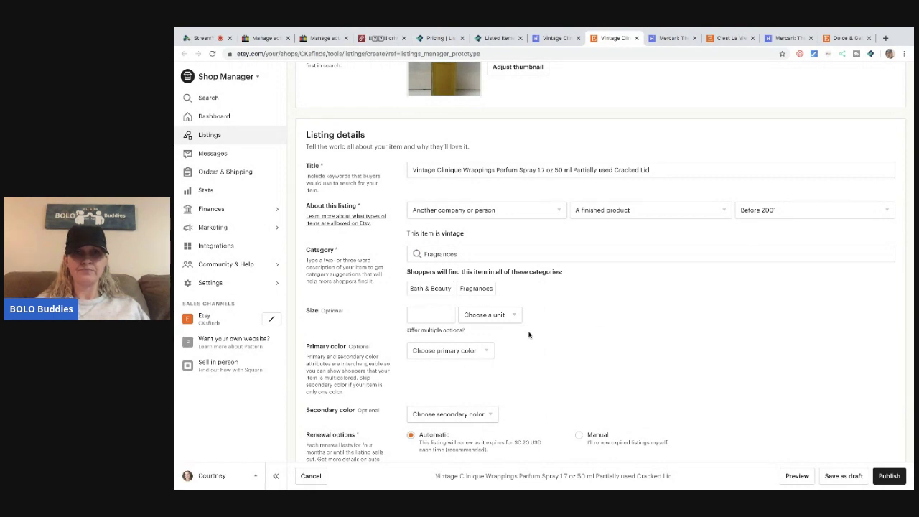
Set the Clinique perfume's size to 1.7 fluid ounces.
click(442, 315)
text(1.7)
click(516, 317)
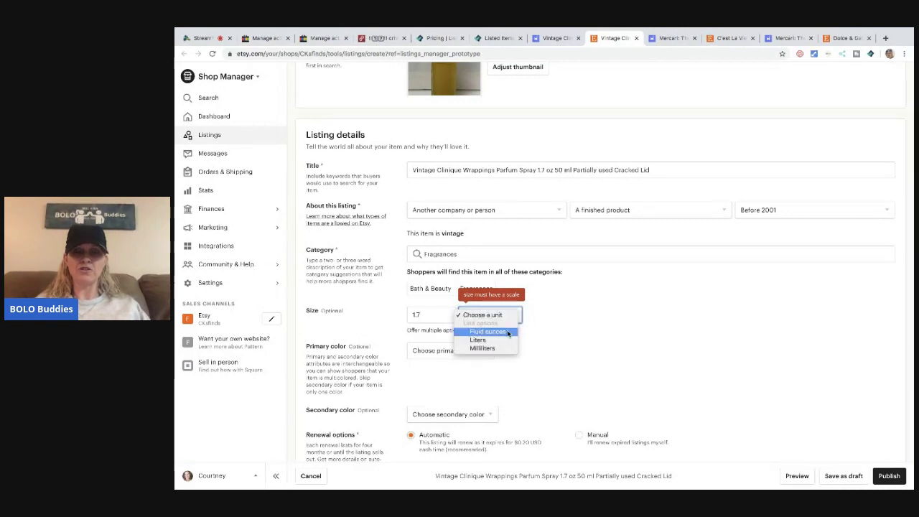
click(508, 333)
Add the tags Perfume, Clinique, Vintage and Parfume to the Clinique perfume's Etsy listing.
scroll(541, 337, down, 1)
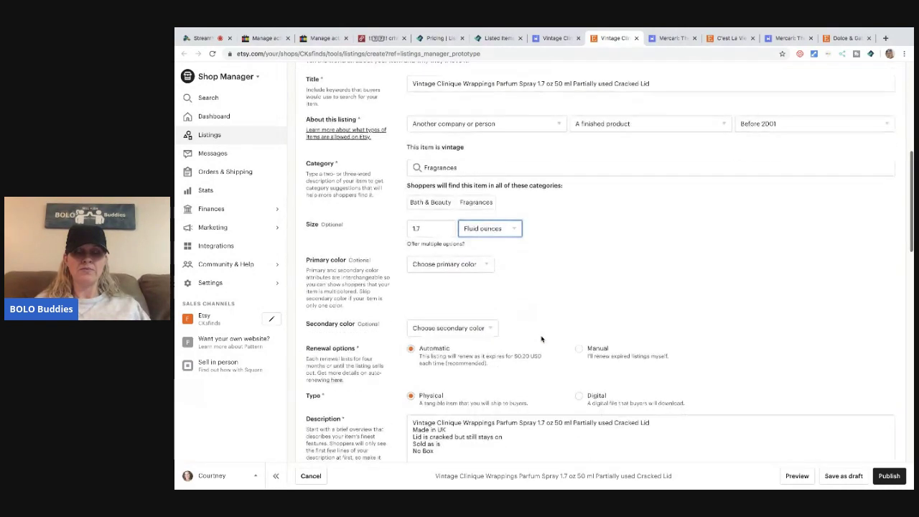
scroll(542, 338, down, 2)
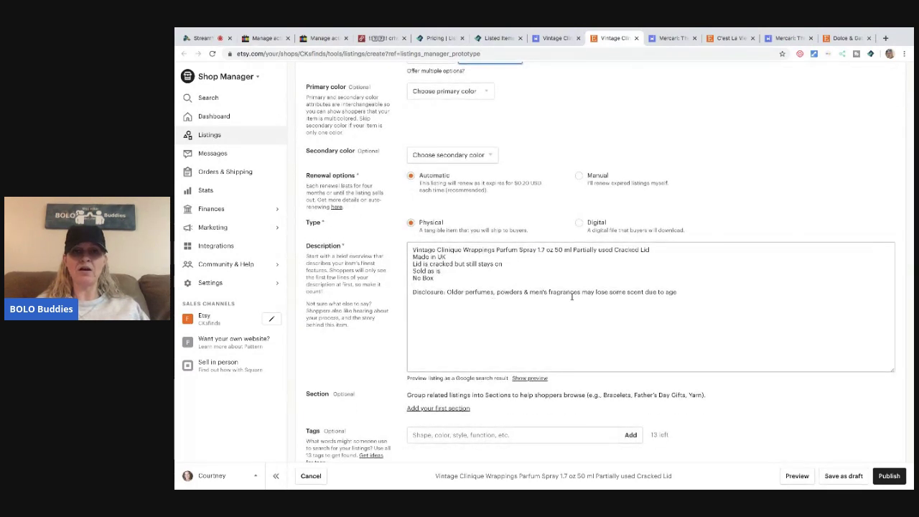
scroll(513, 305, down, 2)
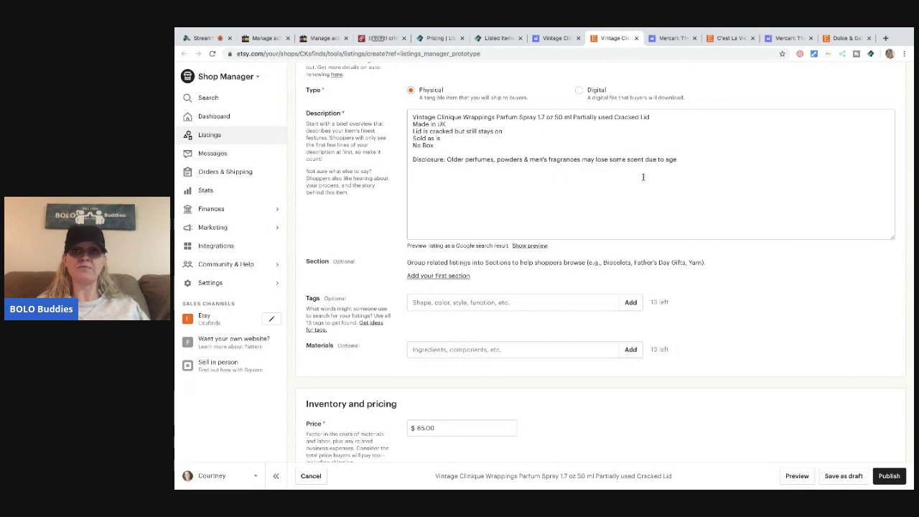
click(532, 301)
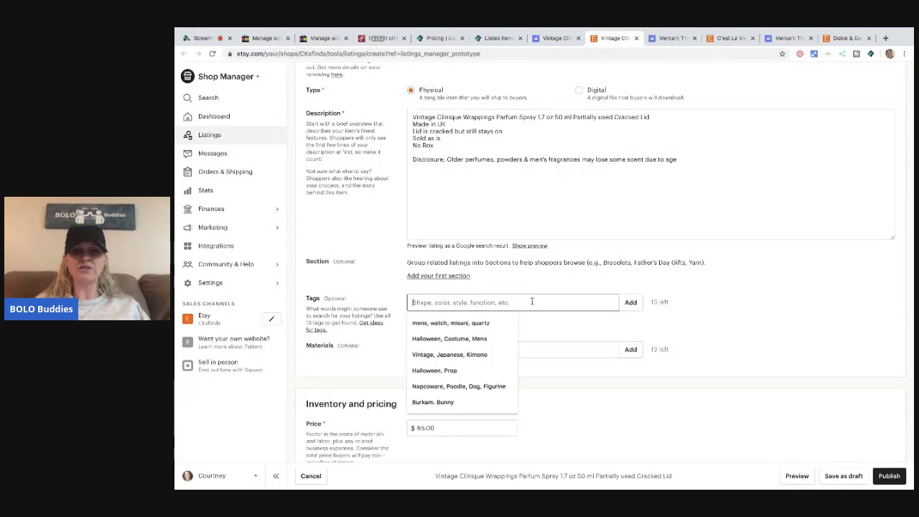
text(Perfume, Clinique,)
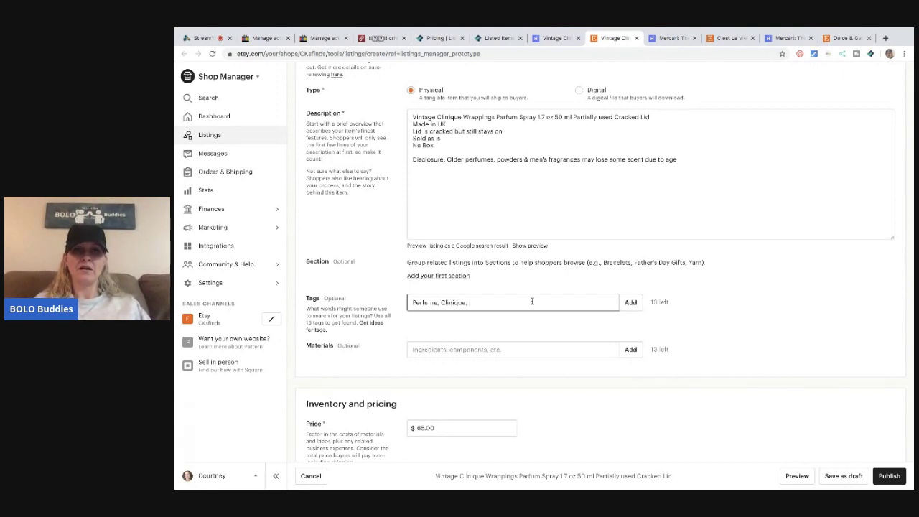
text( Vintage, PA)
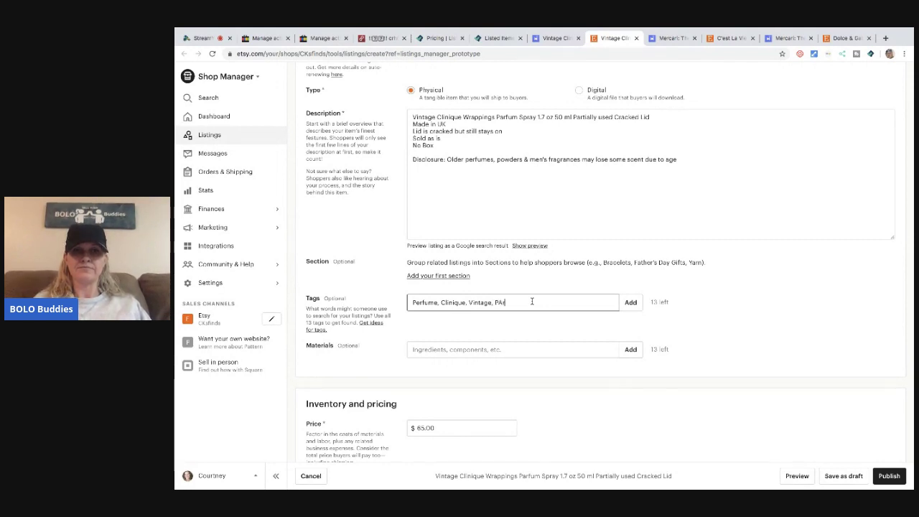
key(BackSpace)
key(BackSpace)
key(BackSpace)
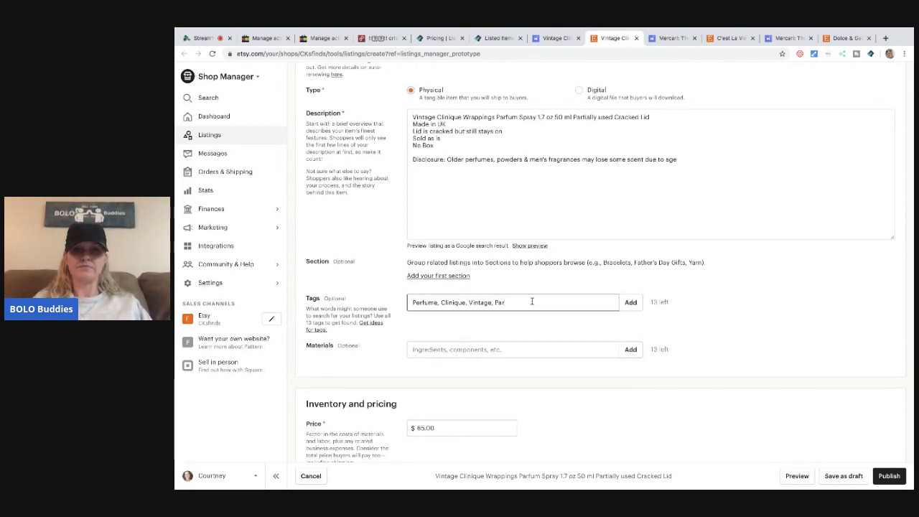
text(me)
click(631, 302)
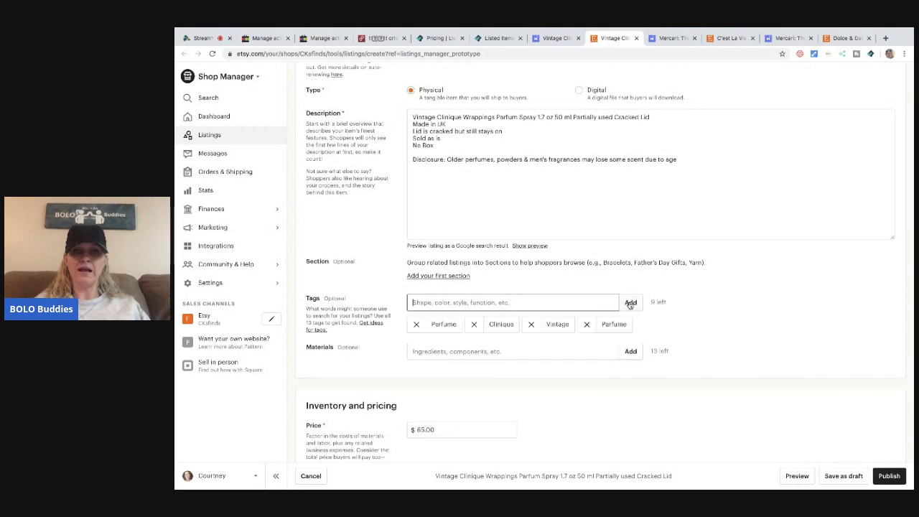
Set the Clinique perfume's Etsy price to 70 and its SKU to MC Ebay.
scroll(569, 332, down, 3)
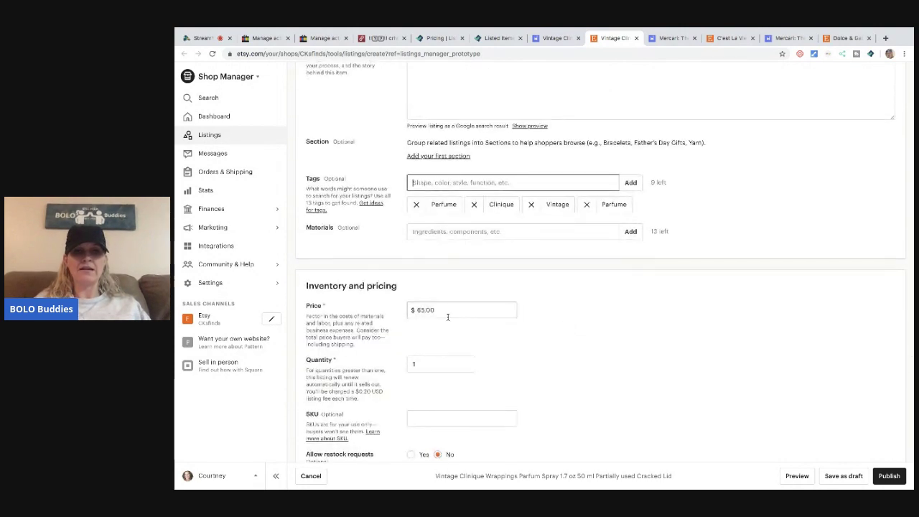
scroll(448, 317, down, 1)
double_click(422, 245)
key(BackSpace)
text(75)
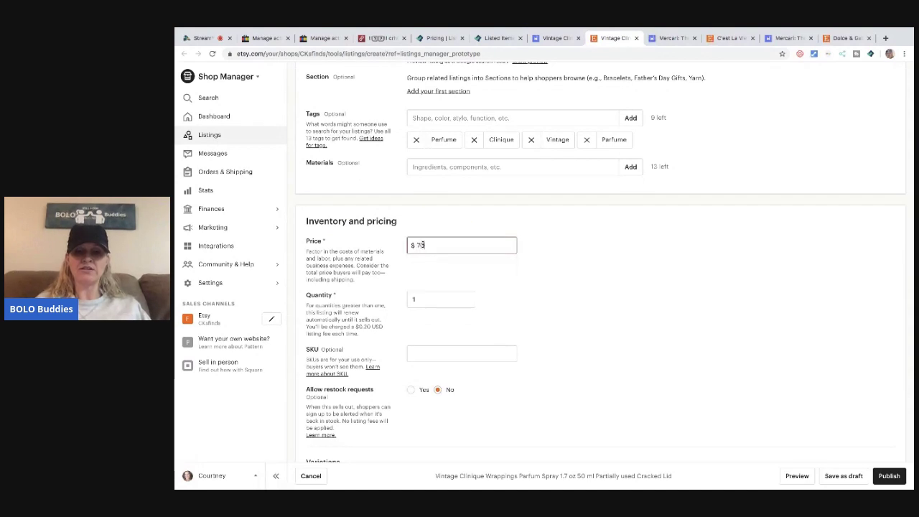
click(479, 354)
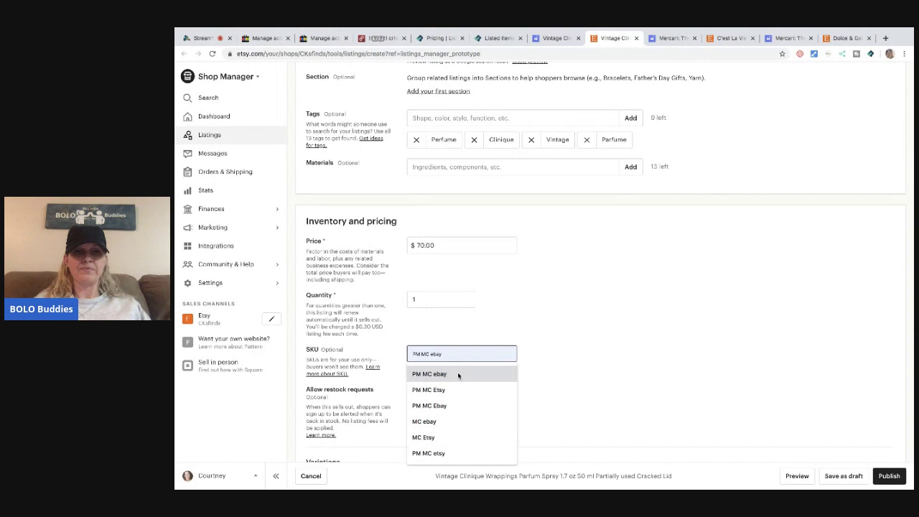
text(MC Ebay)
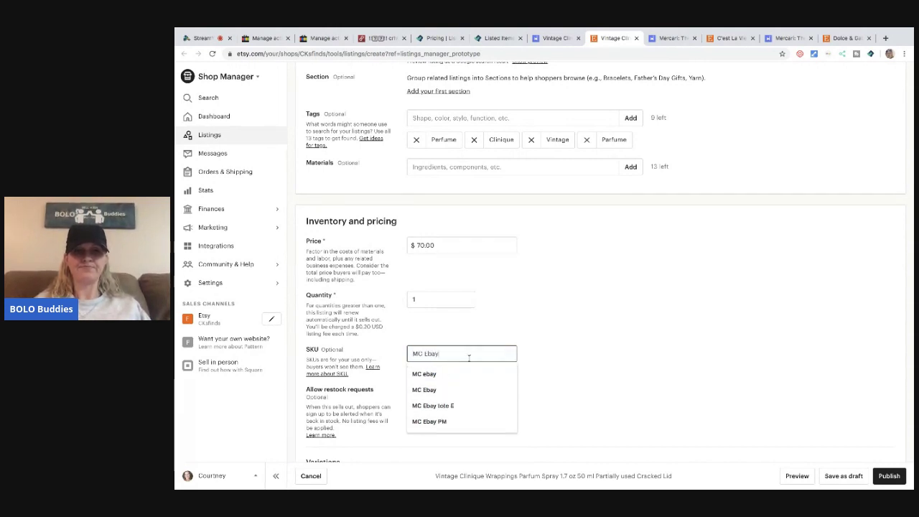
Choose the free shipping option for the Clinique perfume and set the item weight to 2 lb.
scroll(564, 358, down, 5)
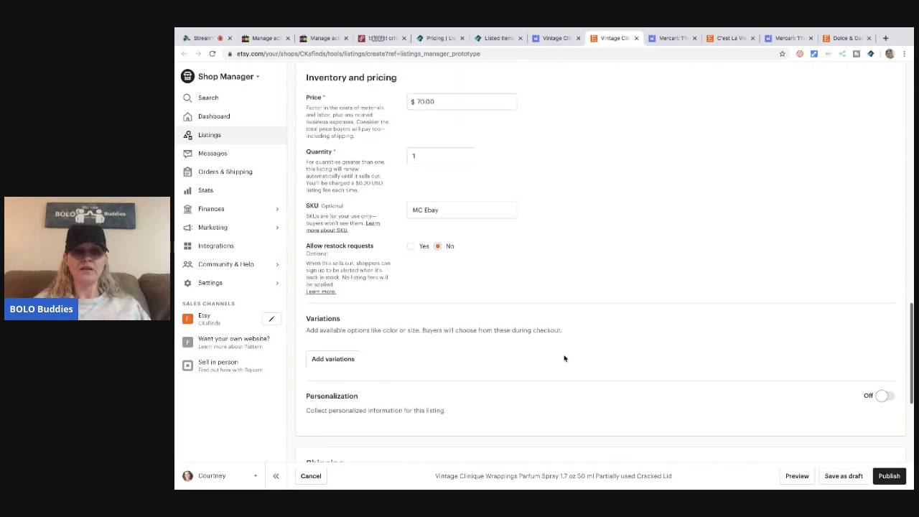
scroll(565, 358, down, 1)
click(417, 334)
scroll(500, 382, down, 2)
click(434, 296)
text(2)
key(Tab)
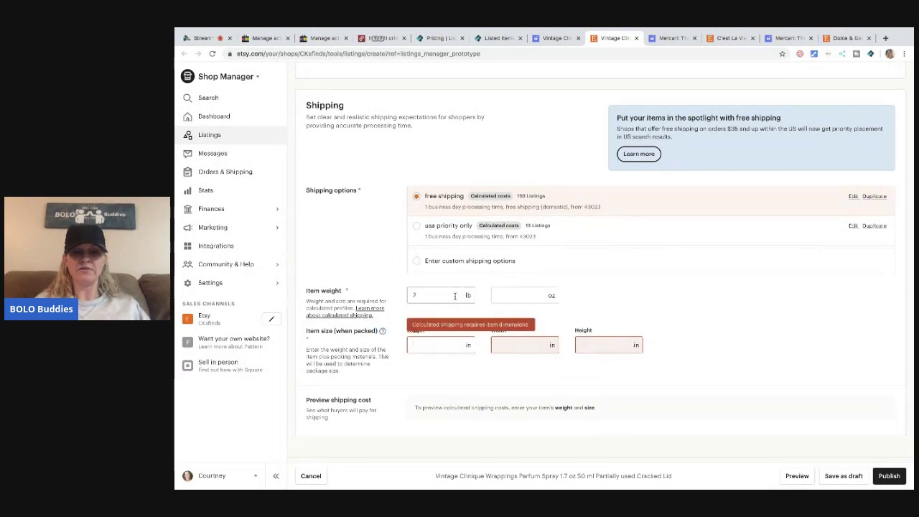
Set the packed item size to 10 in length, 8 in width and 6 in height.
text(10)
key(Tab)
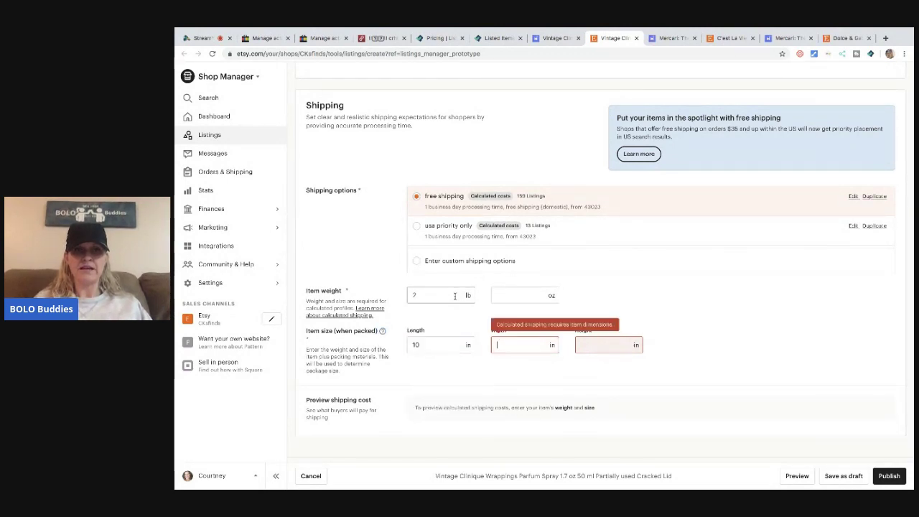
text(8)
key(Tab)
text(6)
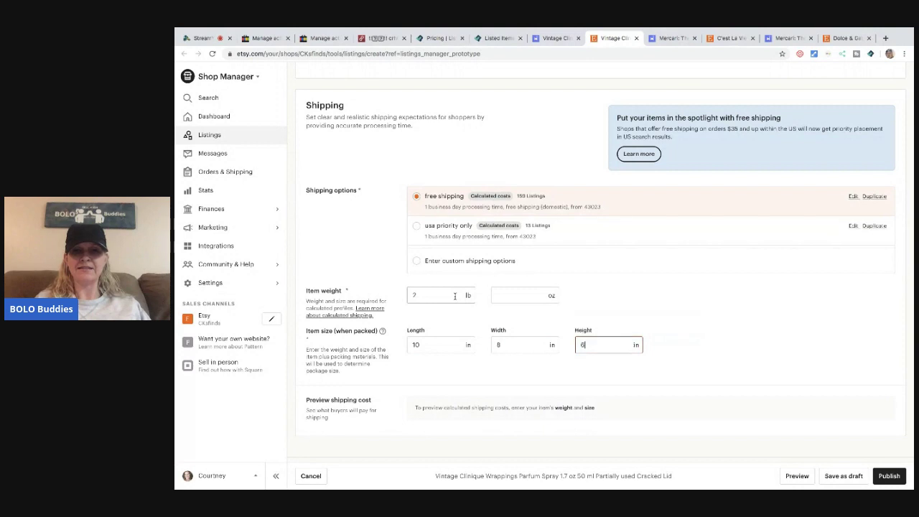
key(Tab)
Publish the Clinique perfume listing on Etsy and accept the listing fee.
scroll(675, 310, down, 2)
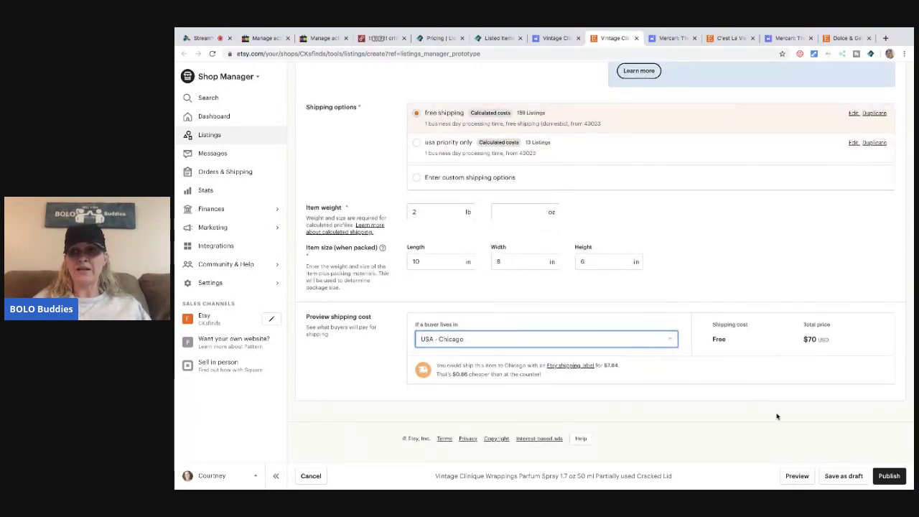
click(889, 476)
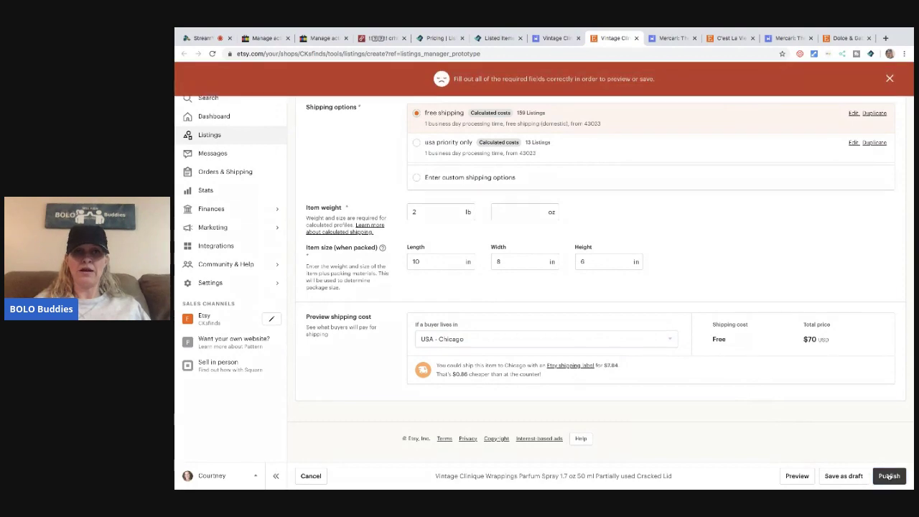
click(889, 476)
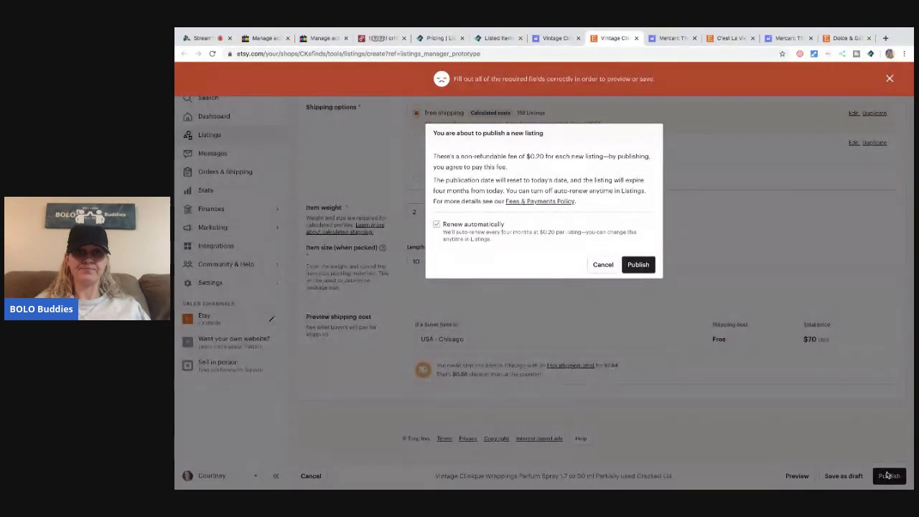
click(641, 265)
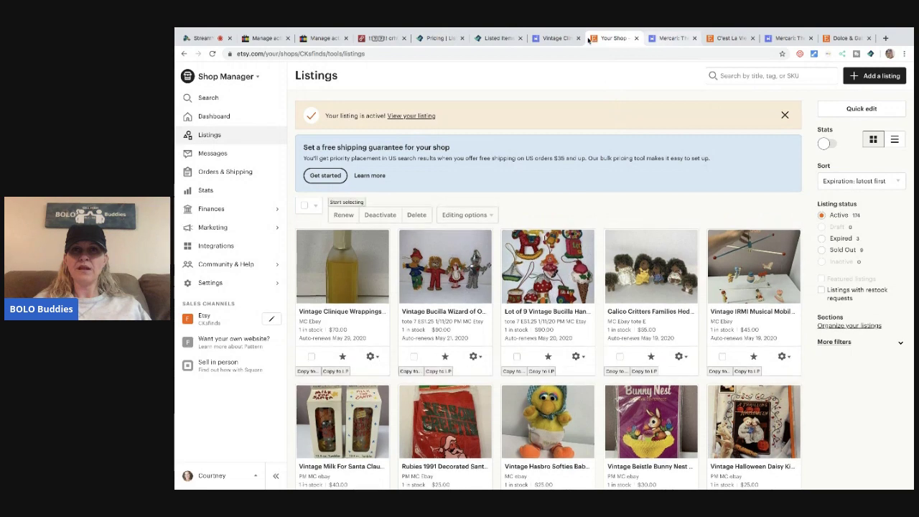
Close the finished Mercari and Etsy pages of the Vintage Clinique listing and go to the C'est La Vie Mercari draft.
click(558, 38)
click(579, 39)
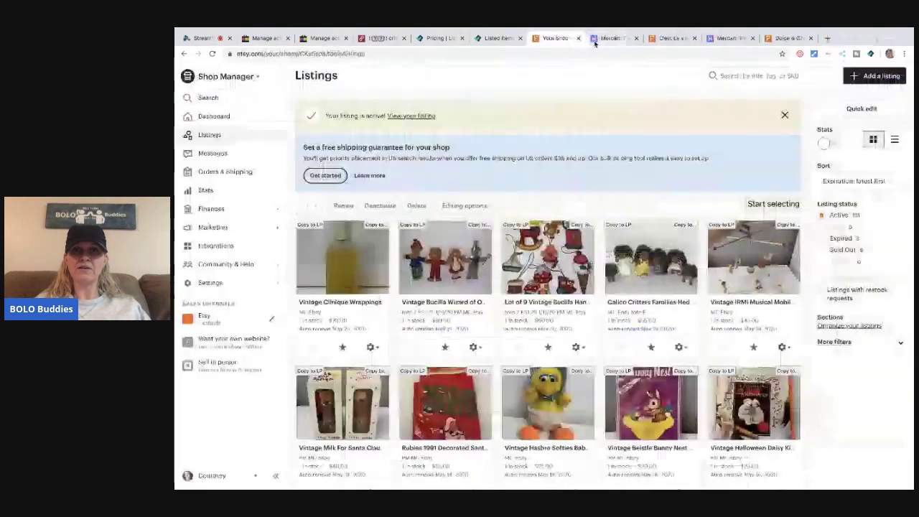
click(579, 39)
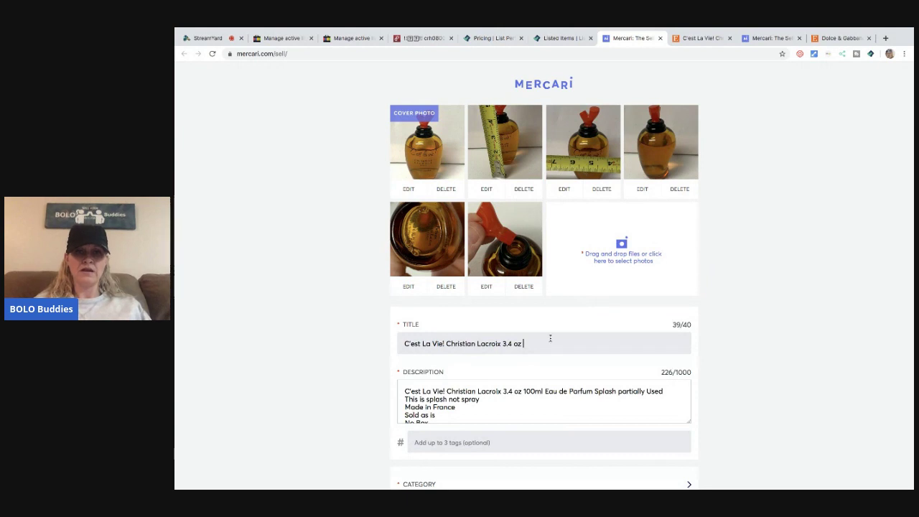
Add the tags #Lacroix #Parfum #Perfume to the C'est La Vie! Christian Lacroix Mercari listing.
scroll(615, 318, down, 3)
click(492, 275)
text(C'e)
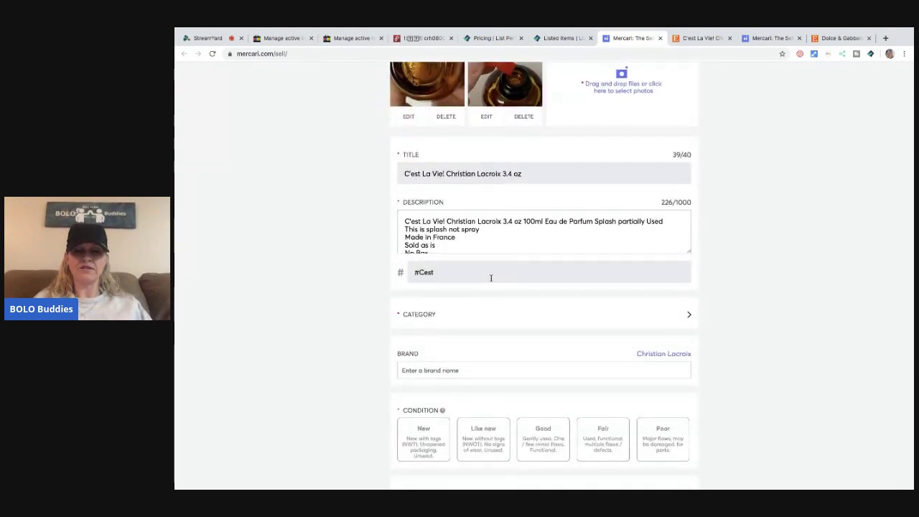
text(st)
key(BackSpace)
key(BackSpace)
key(BackSpace)
key(BackSpace)
key(BackSpace)
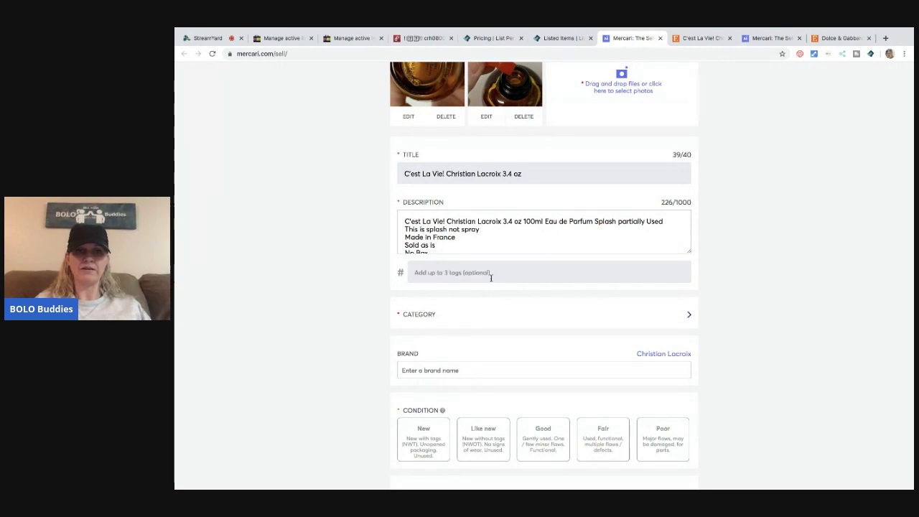
text(Lacroix #Parfum #Perfume)
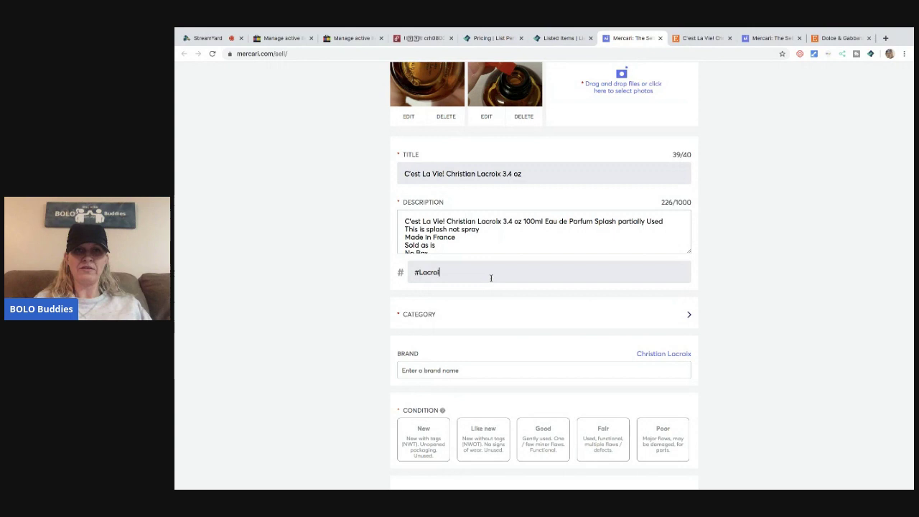
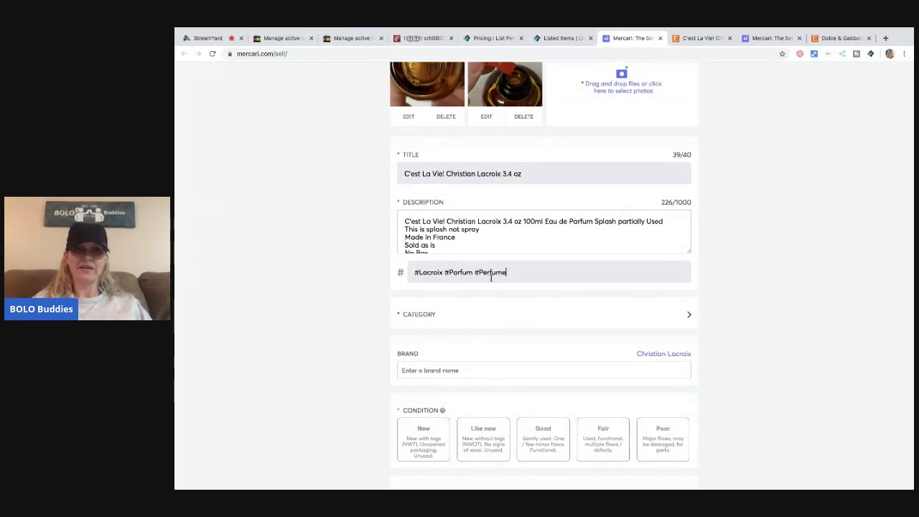
Set the perfume's category to Women under Beauty > Fragrance and its condition to Good.
click(433, 314)
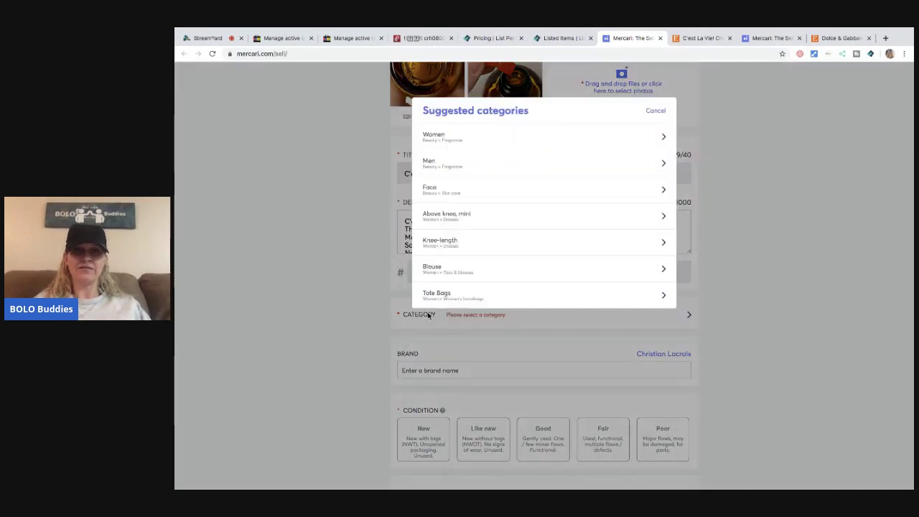
click(467, 139)
scroll(562, 348, down, 1)
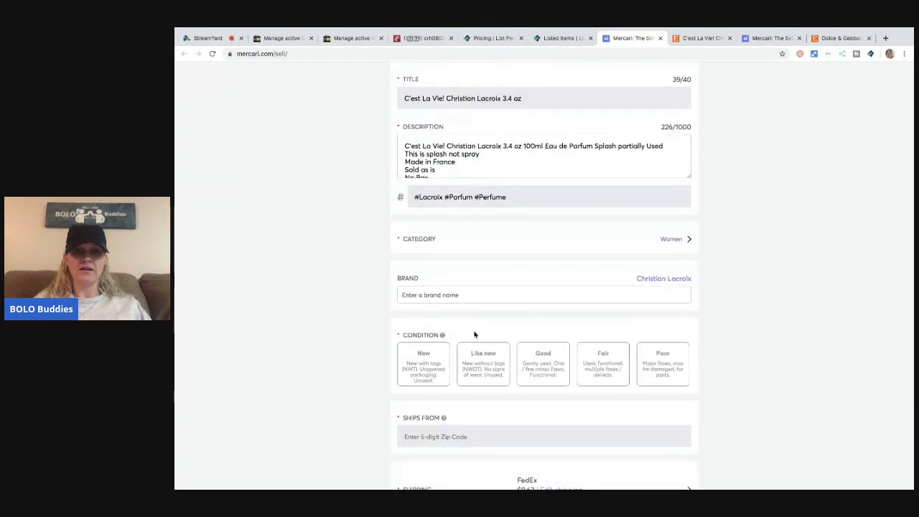
click(543, 369)
Enter the seller's ZIP code as the location the Mercari item ships from.
scroll(453, 331, down, 2)
click(448, 330)
text(43023)
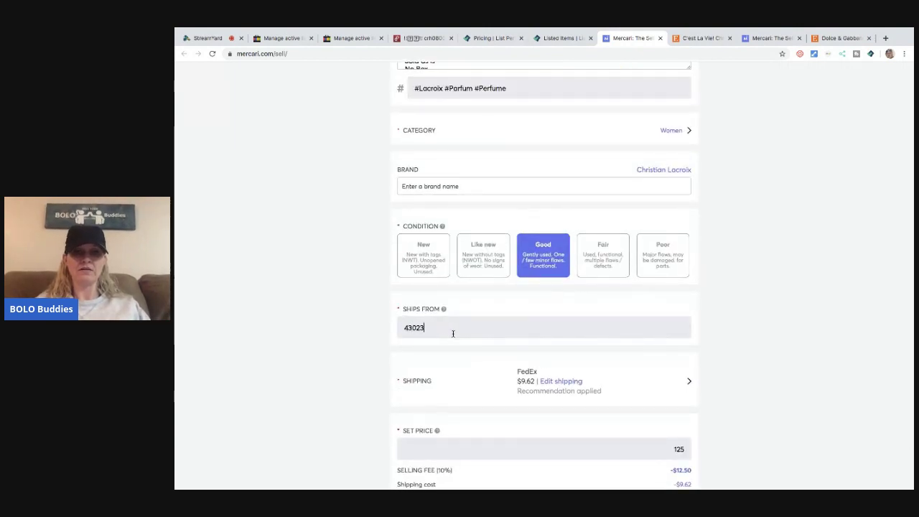
Set the Mercari shipping to free for buyers with the Ship on your own method.
click(550, 377)
click(449, 192)
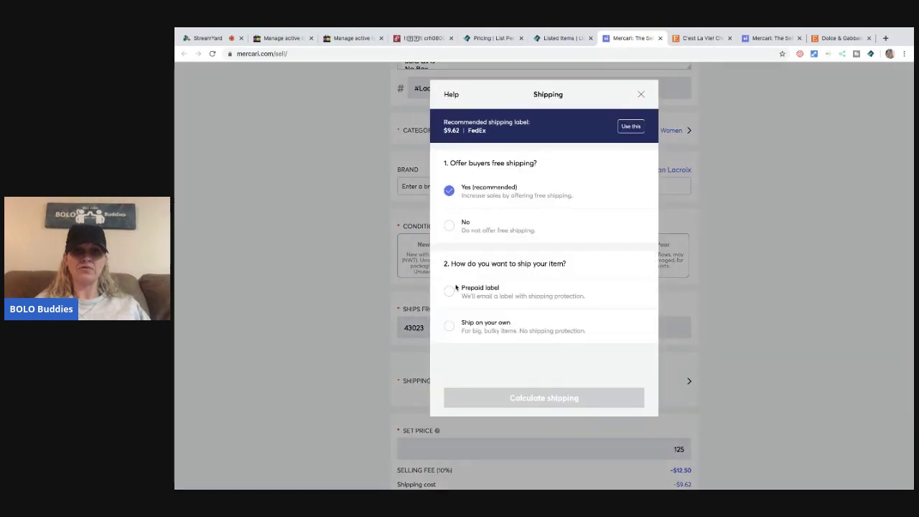
click(450, 327)
click(534, 399)
List the C'est La Vie perfume on Mercari and close its finished item page.
scroll(534, 399, down, 1)
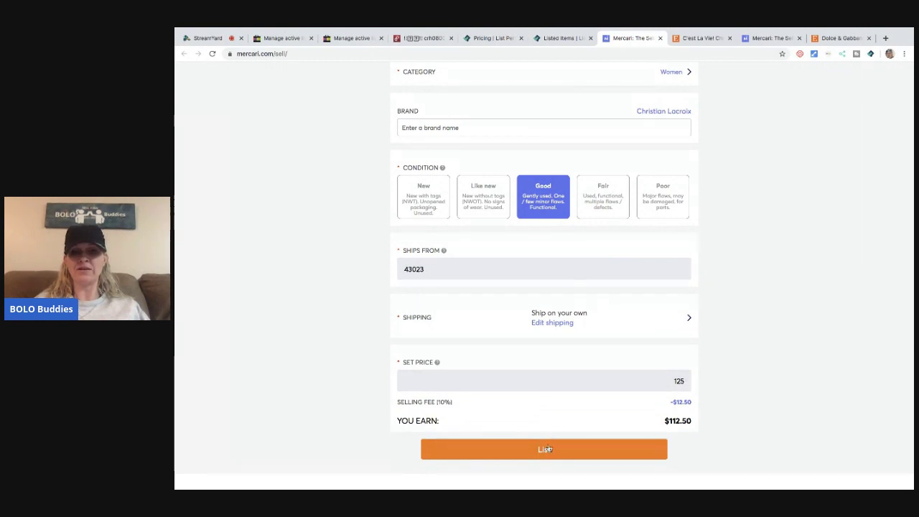
click(545, 450)
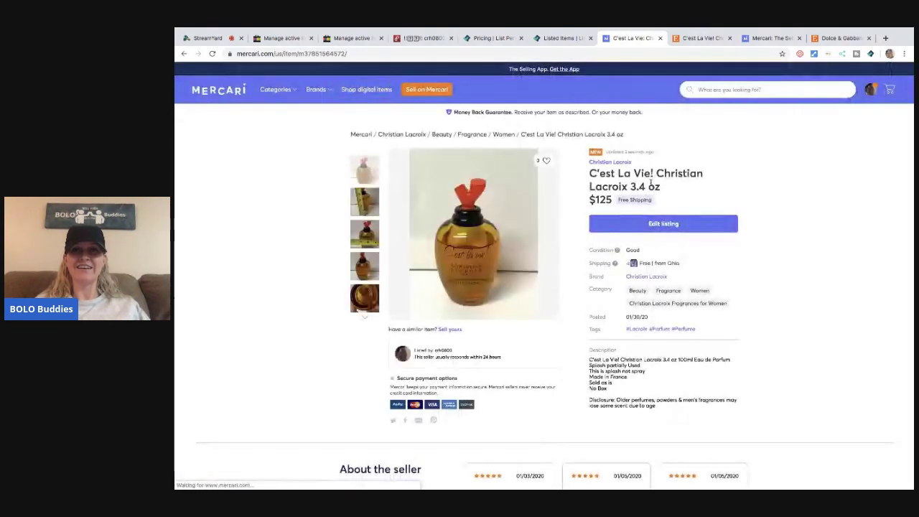
click(660, 39)
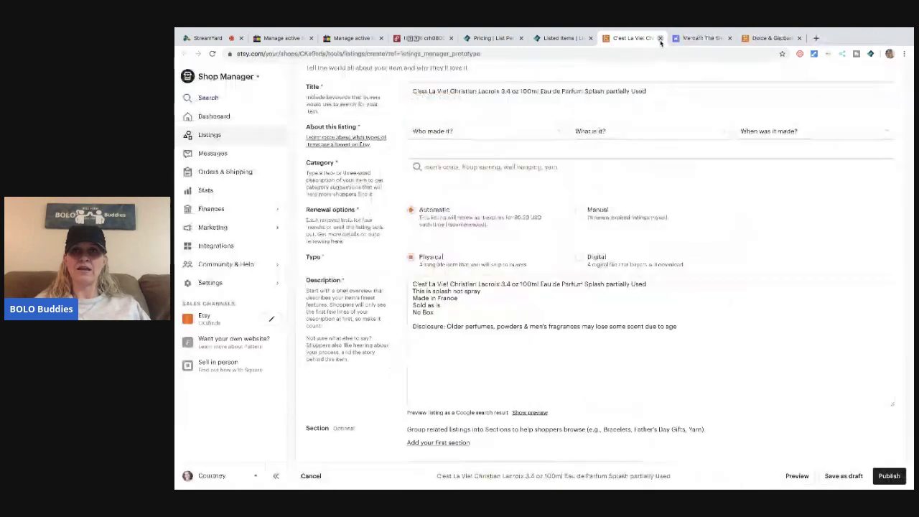
Describe the Etsy item as made by another company or person, a finished product, made before 2001.
click(557, 134)
click(535, 164)
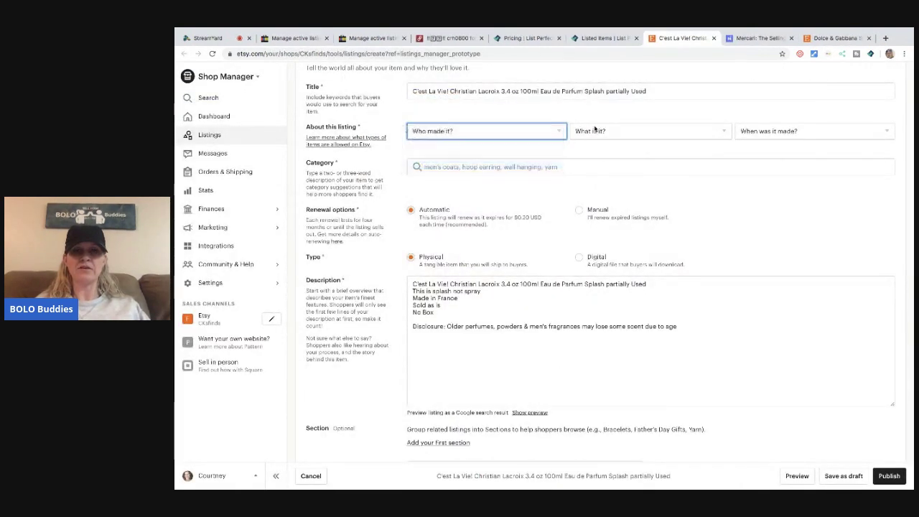
click(593, 131)
click(607, 149)
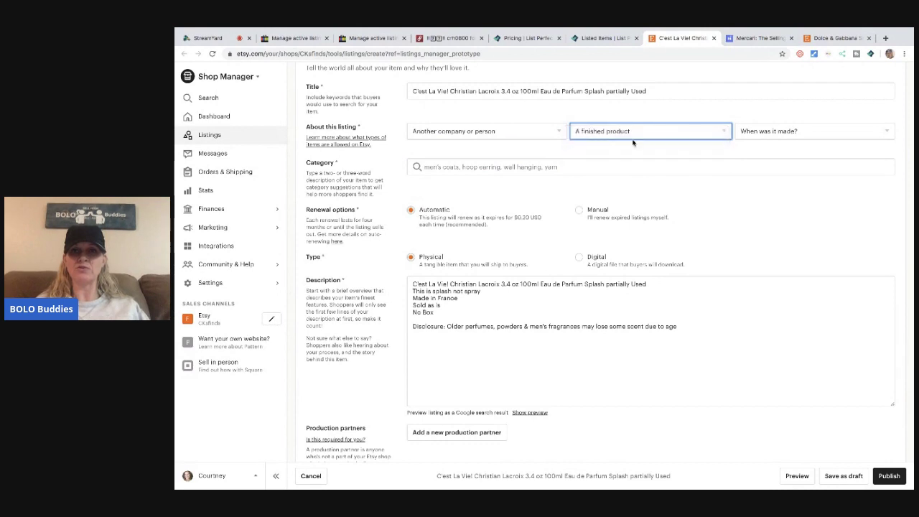
click(767, 131)
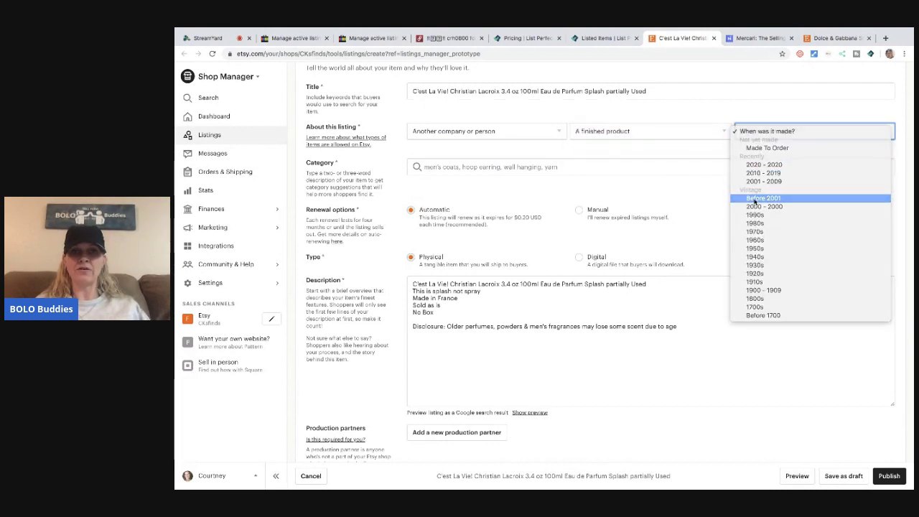
click(756, 199)
Search the Etsy categories for "womens fragrance" and choose Fragrances under Bath & Beauty.
click(509, 170)
text(womens fragrance)
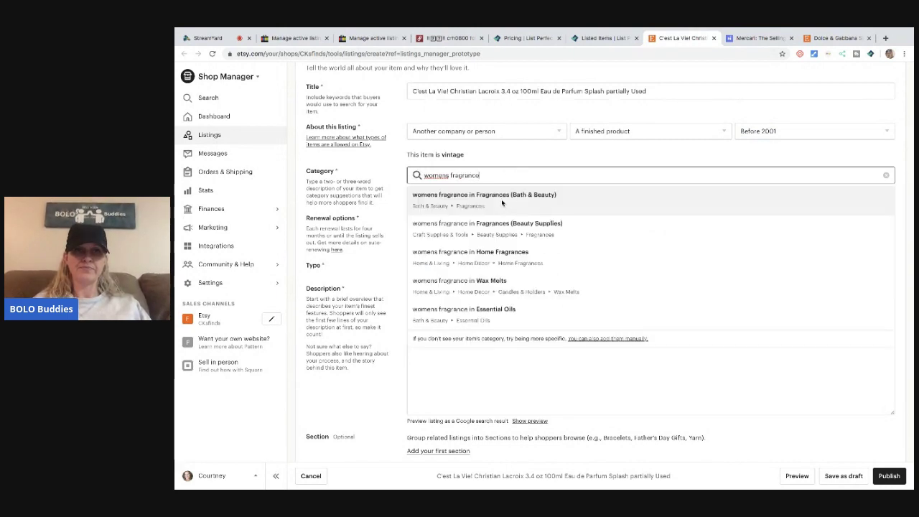
click(501, 200)
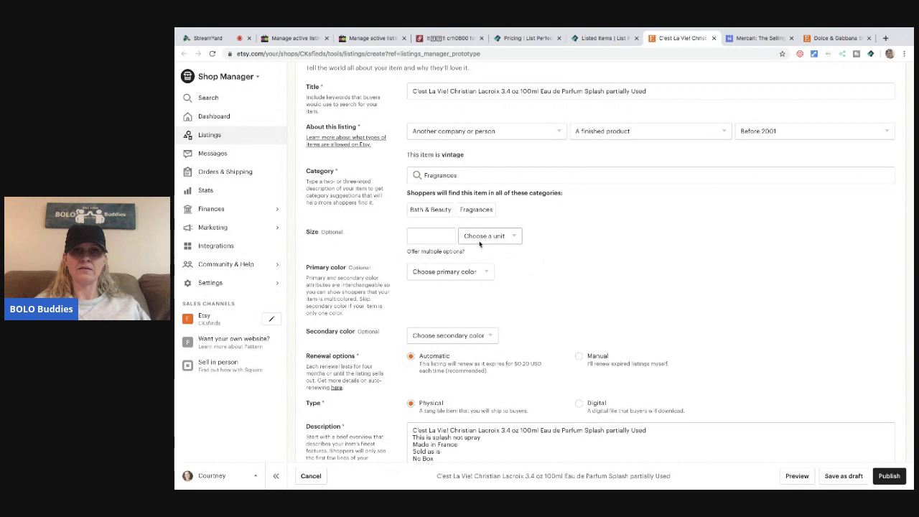
Set the perfume's size to 3.4 fluid ounces in the Etsy listing.
click(437, 238)
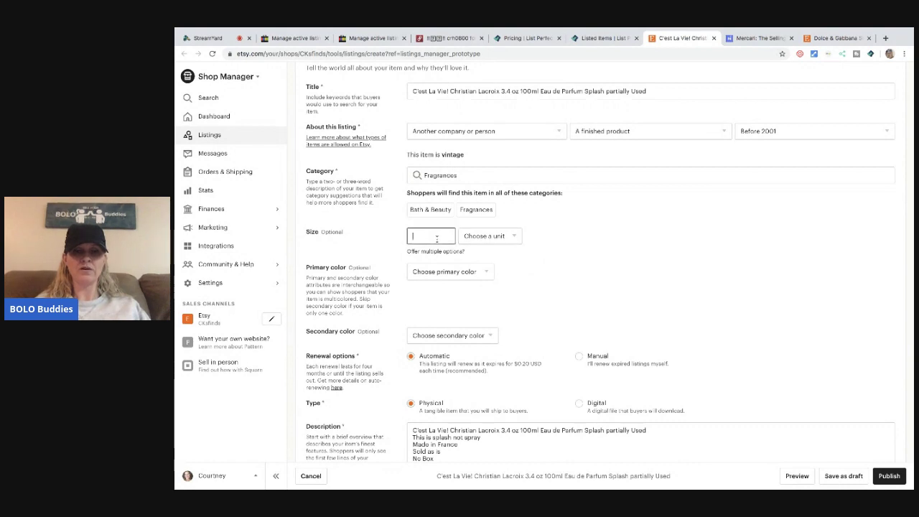
text(3.4)
click(474, 242)
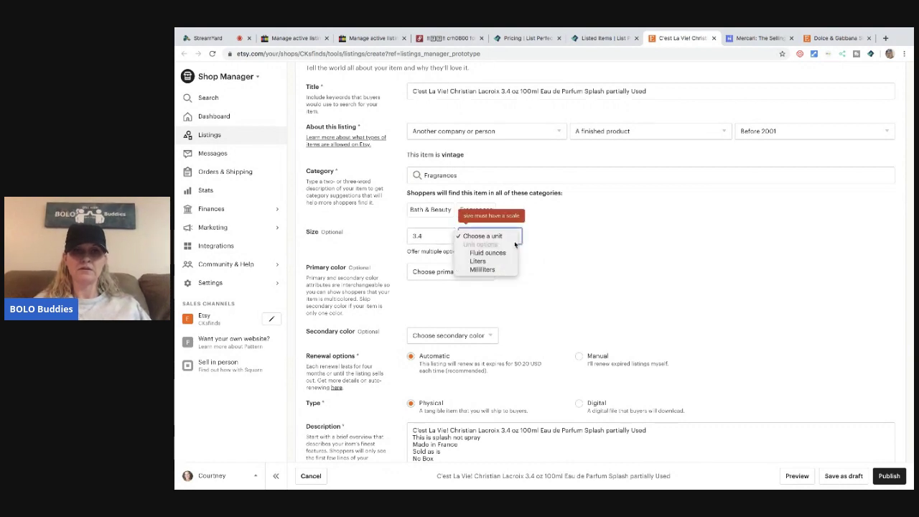
click(493, 254)
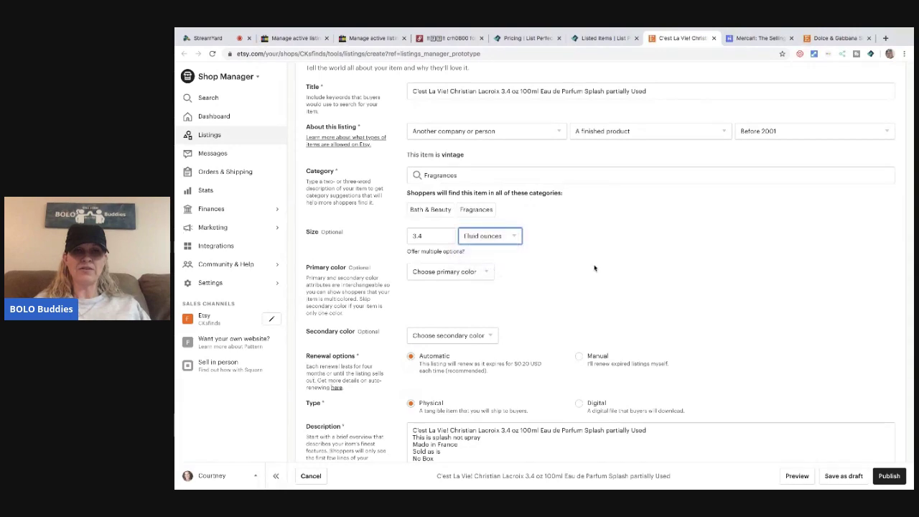
Add the tags Christian Lacroix, Parfum and Perfume to the Etsy listing.
scroll(594, 269, down, 5)
scroll(595, 269, up, 1)
click(478, 331)
text(Ch)
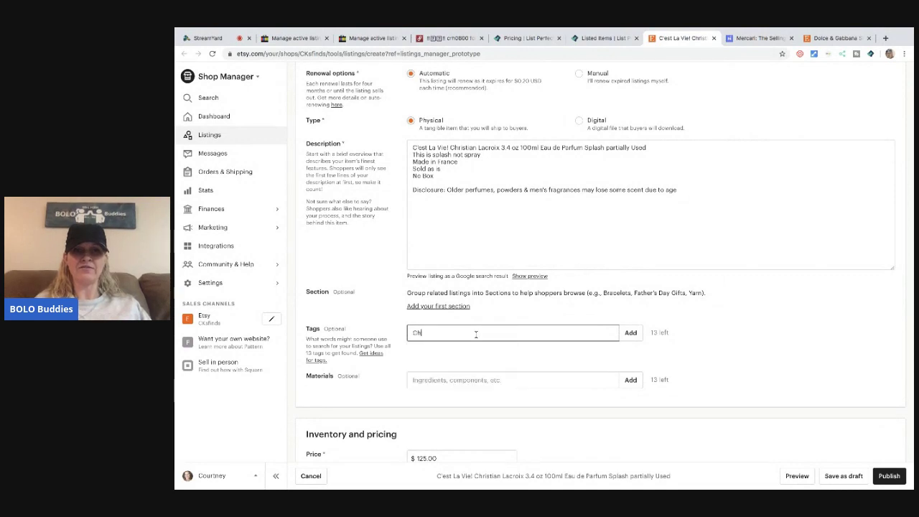
text(risti)
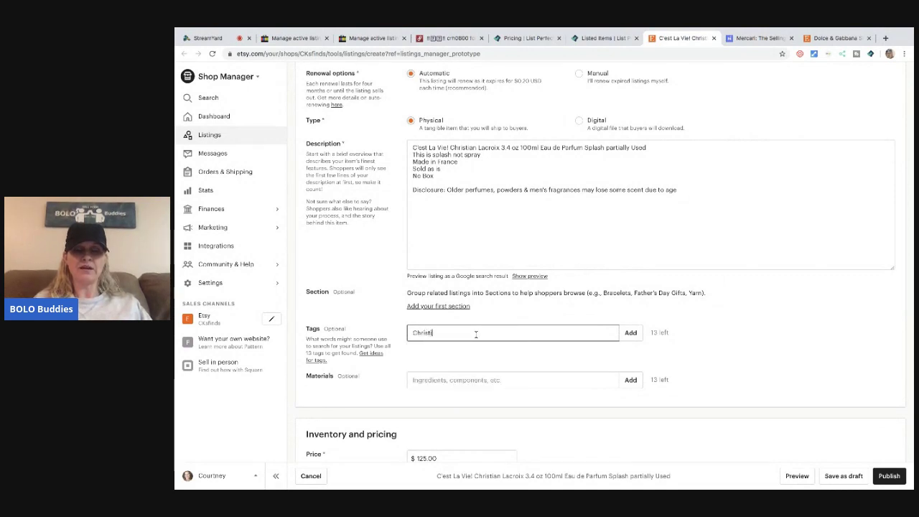
text(an Lacroix, Parfum, Perfume)
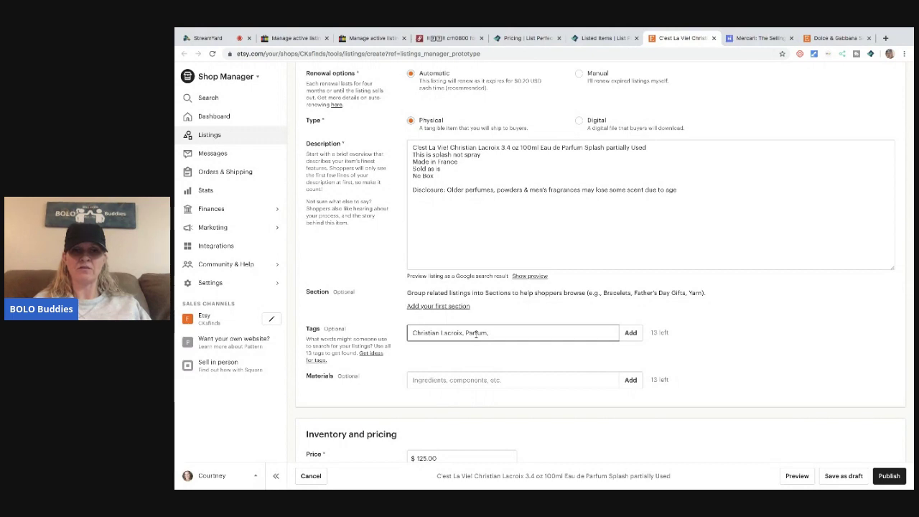
click(631, 336)
Enter "MC ebay" as the SKU of the Etsy listing.
scroll(563, 330, down, 4)
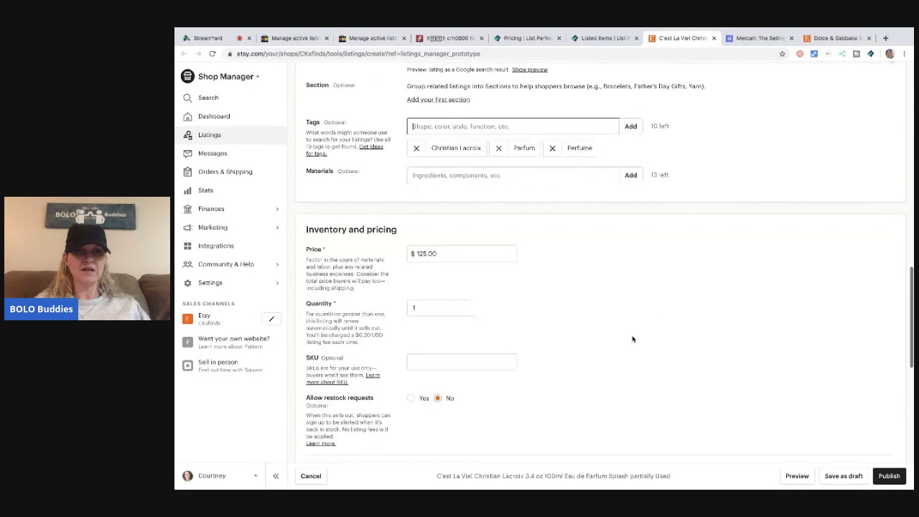
scroll(553, 333, down, 2)
click(462, 263)
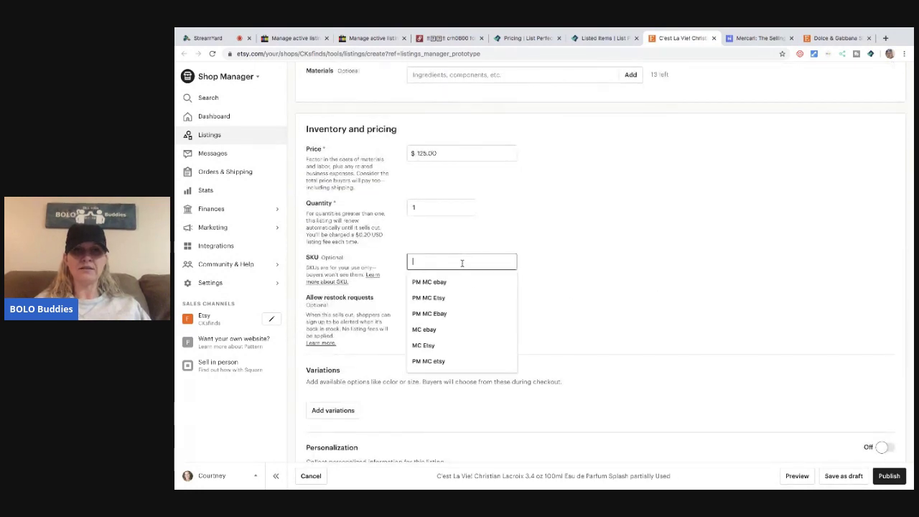
text(MC ebay)
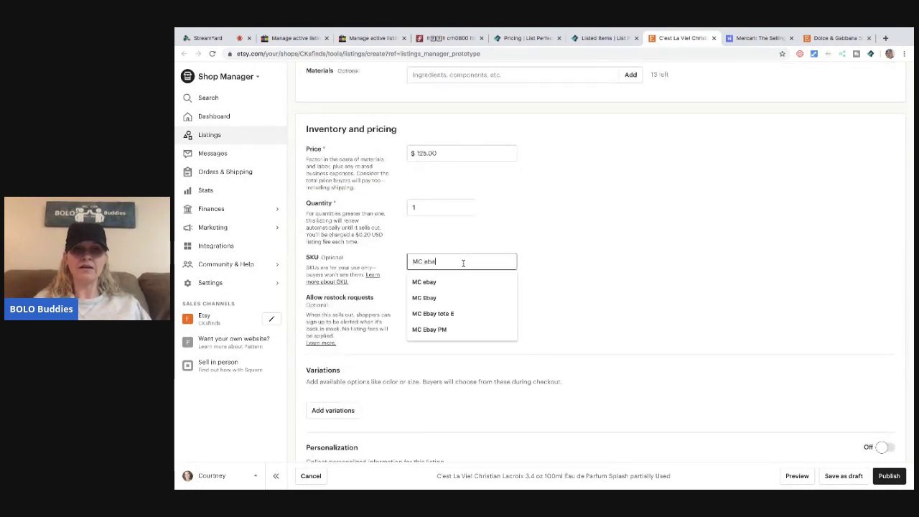
click(604, 297)
Choose the free shipping profile for the Etsy item and set its weight to 2 lb.
scroll(621, 299, down, 3)
click(416, 374)
scroll(445, 287, down, 3)
click(450, 257)
text(2)
Set the packed item size to 10 in length, 8 in width and 5 in height.
click(459, 307)
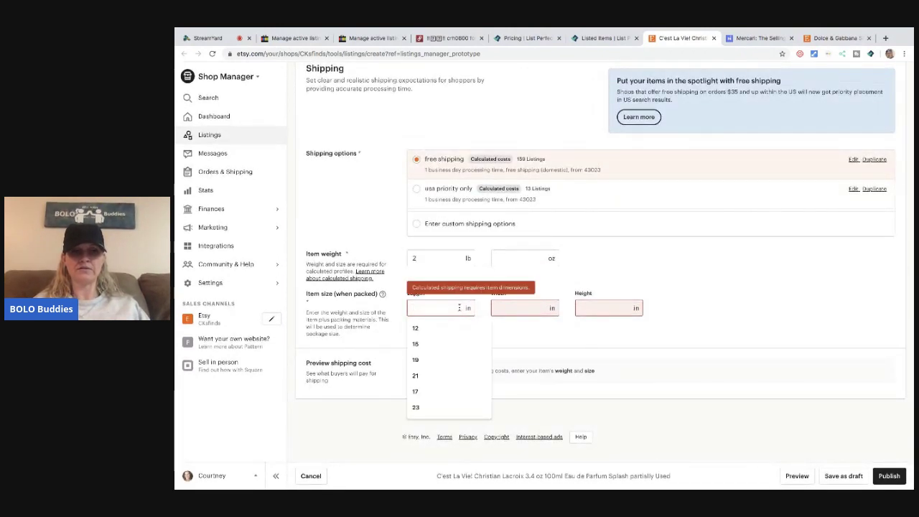
text(10)
key(Tab)
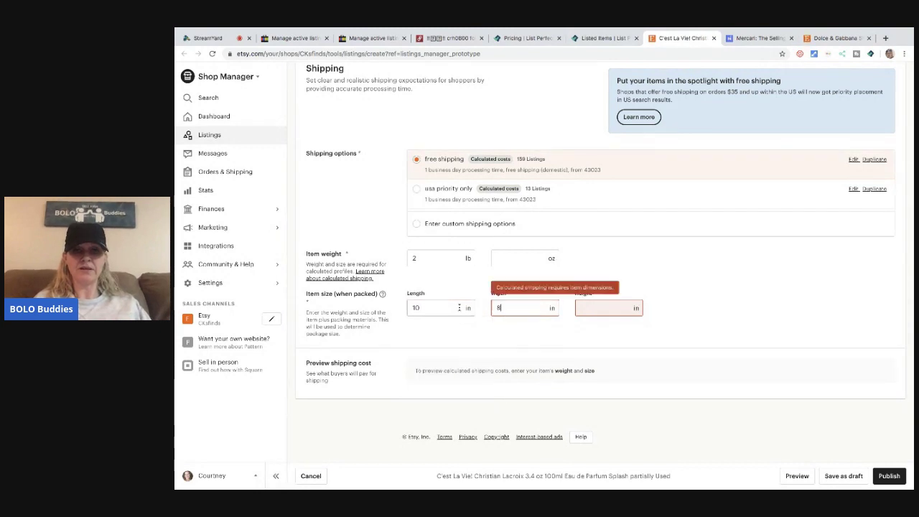
key(Tab)
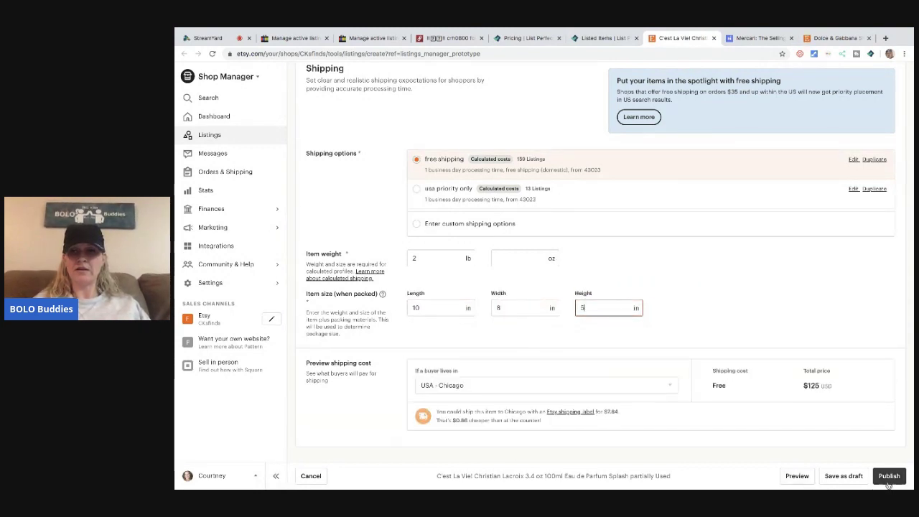
Publish the C'est La Vie listing on Etsy, accepting the listing fee, and close its finished page.
click(889, 478)
click(890, 477)
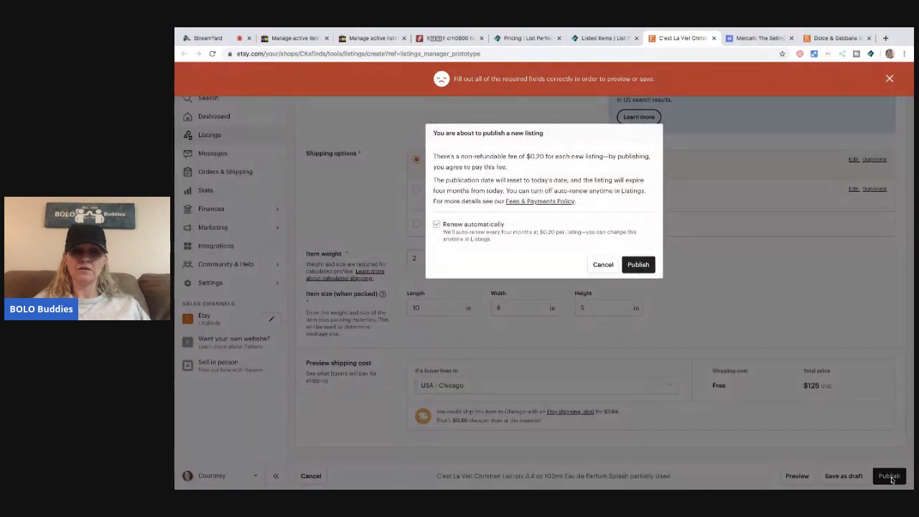
click(638, 264)
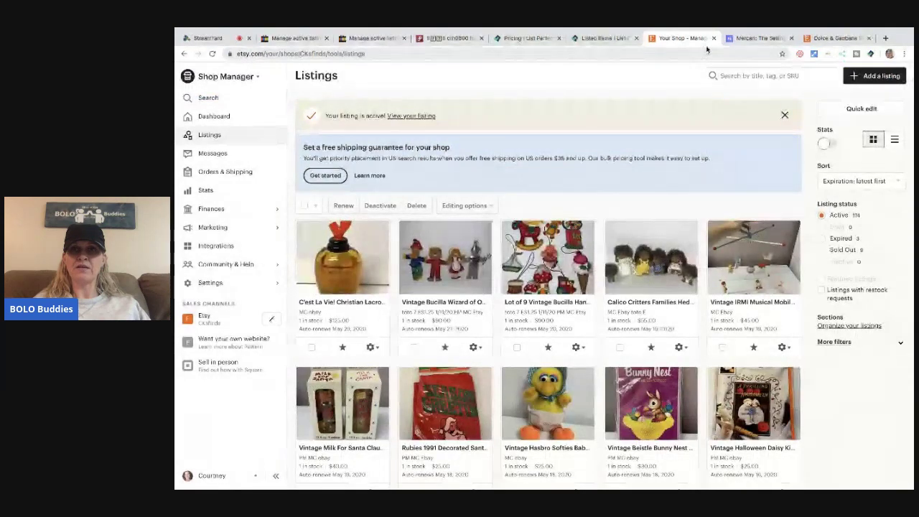
click(713, 38)
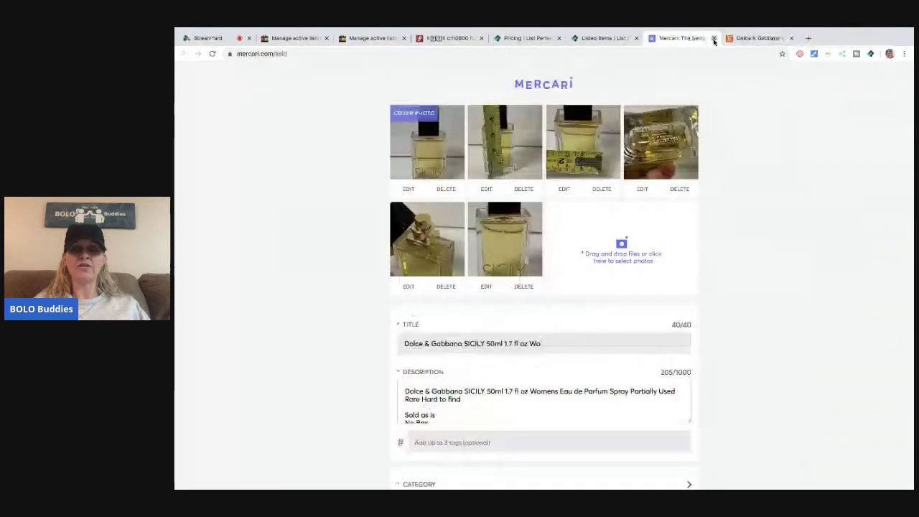
Shorten the Dolce & Gabbana Mercari listing's title to "Dolce & Gabbana SICILY 50ml 1.7 fl oz" by removing the cut-off last word.
scroll(603, 133, down, 2)
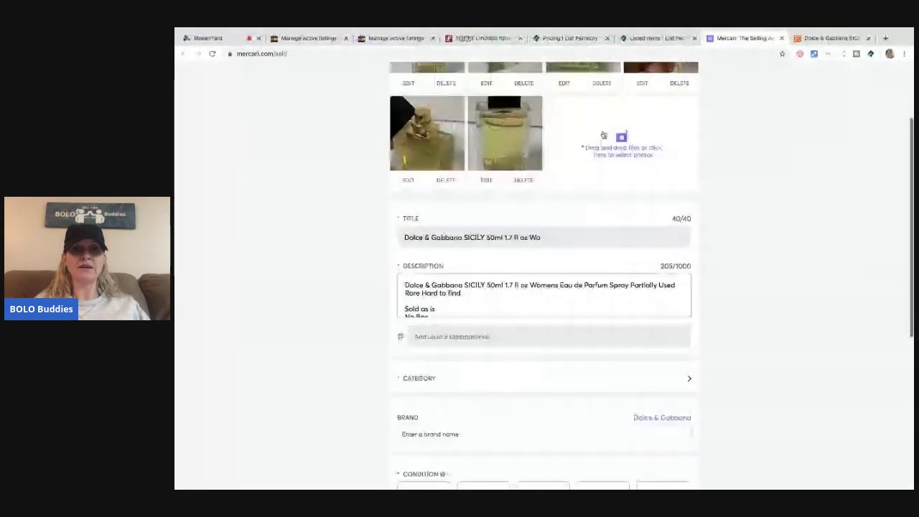
click(540, 235)
key(BackSpace)
key(BackSpace)
key(BackSpace)
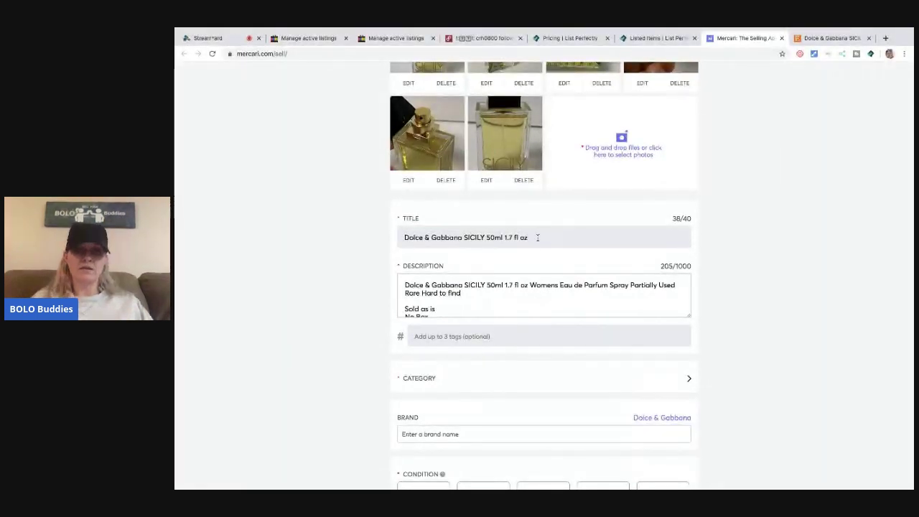
Add the tags #Sicily, #Dolce and #Perfume to the Dolce & Gabbana Mercari listing.
click(473, 337)
text(#D)
key(BackSpace)
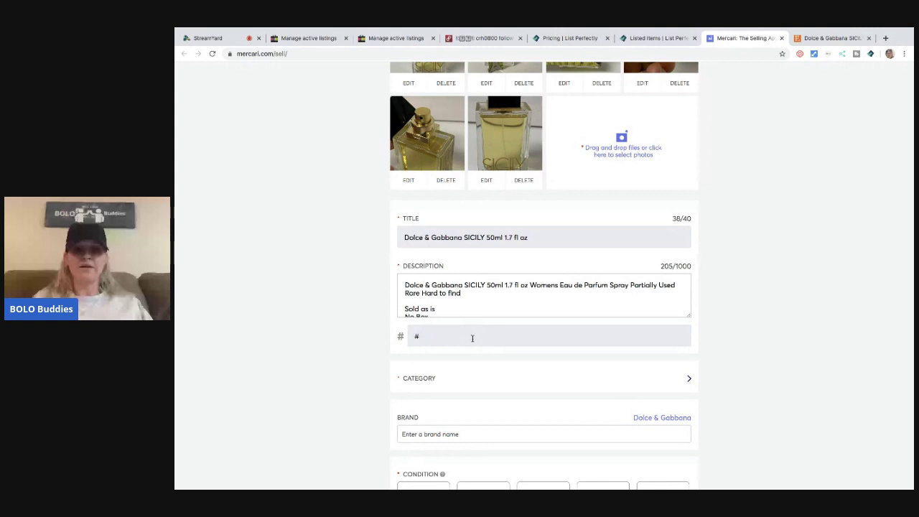
key(BackSpace)
text(Sicily)
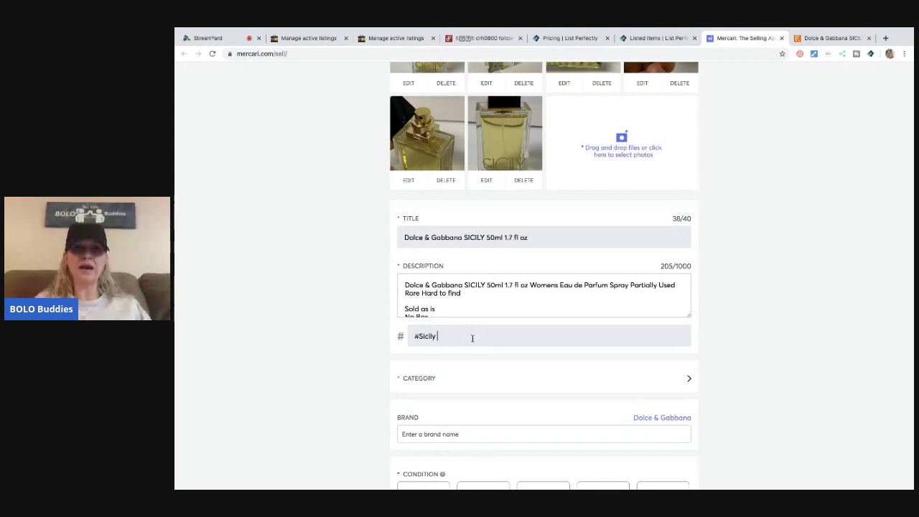
text(#Dolce)
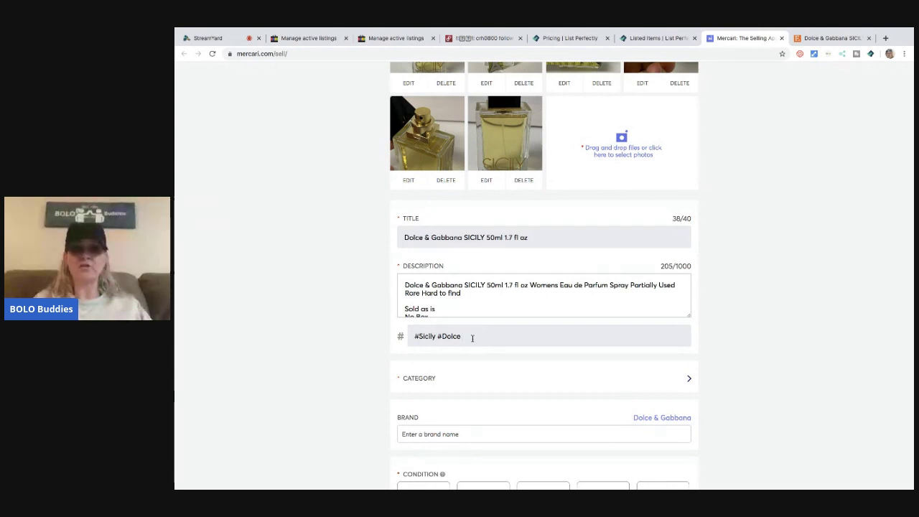
text( #Perfume)
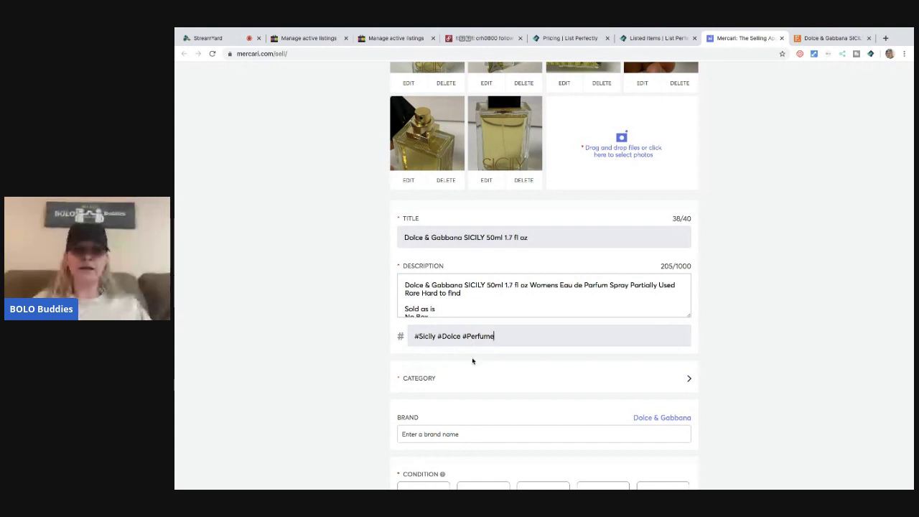
Set the Mercari item's category to Women under Beauty > Fragrance and its condition to Good.
click(426, 380)
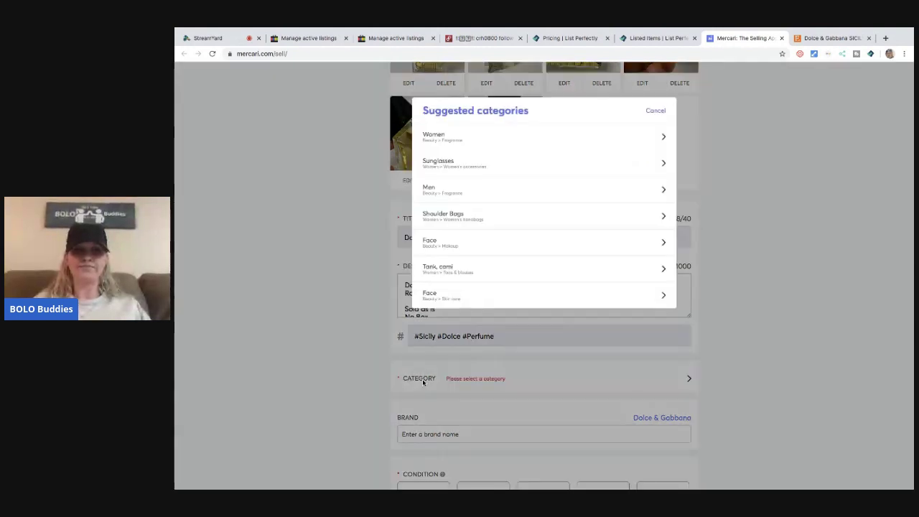
click(471, 143)
scroll(505, 310, down, 5)
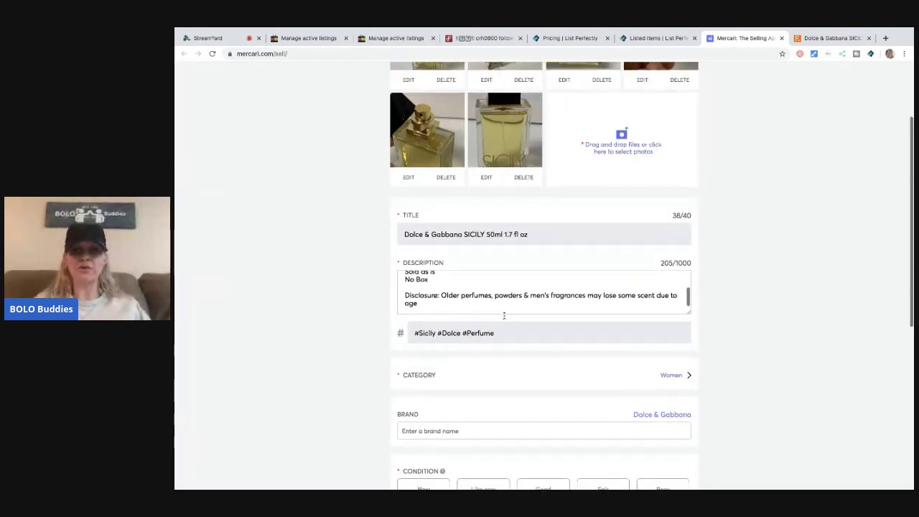
click(532, 332)
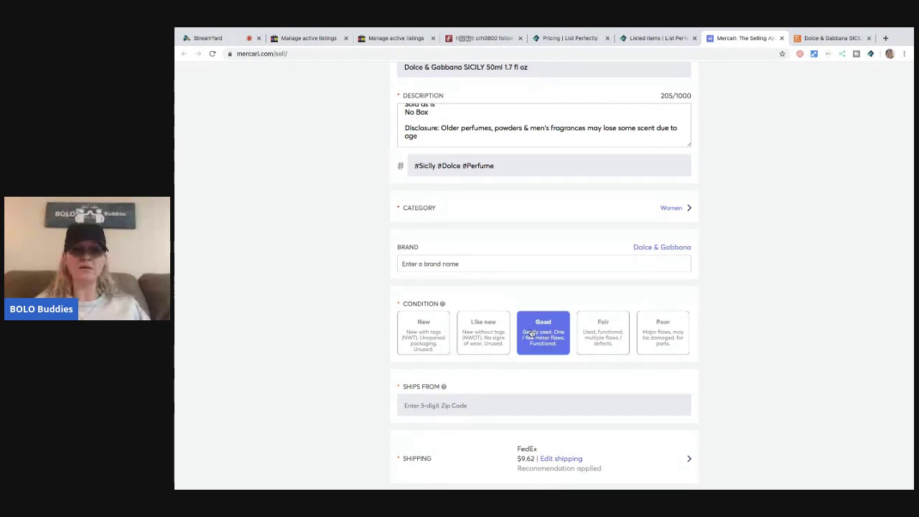
Enter the seller's ship-from ZIP code and set shipping to free for buyers with the Ship on your own option.
scroll(529, 330, down, 3)
click(460, 289)
text(43023)
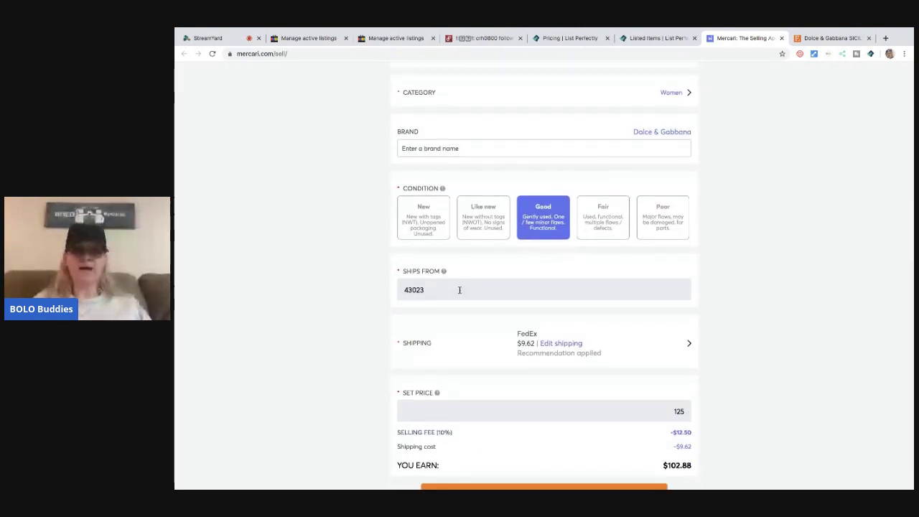
click(571, 344)
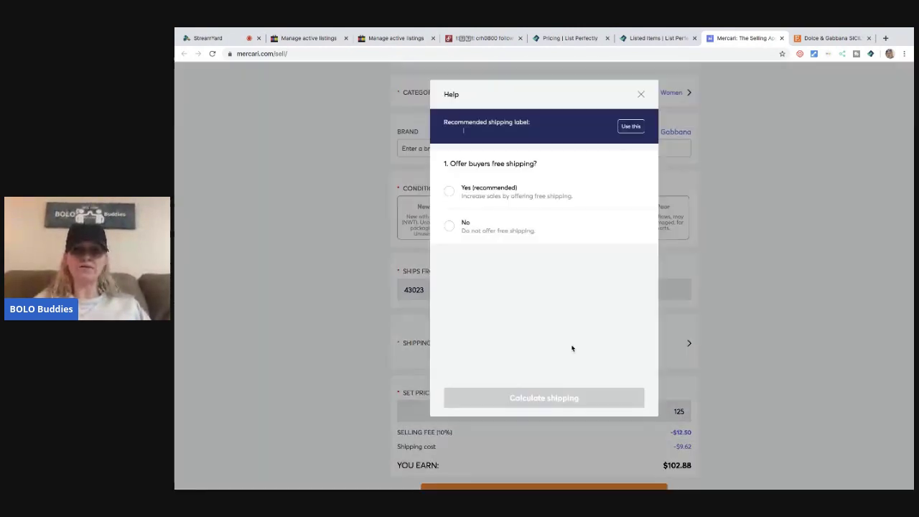
click(449, 191)
click(450, 326)
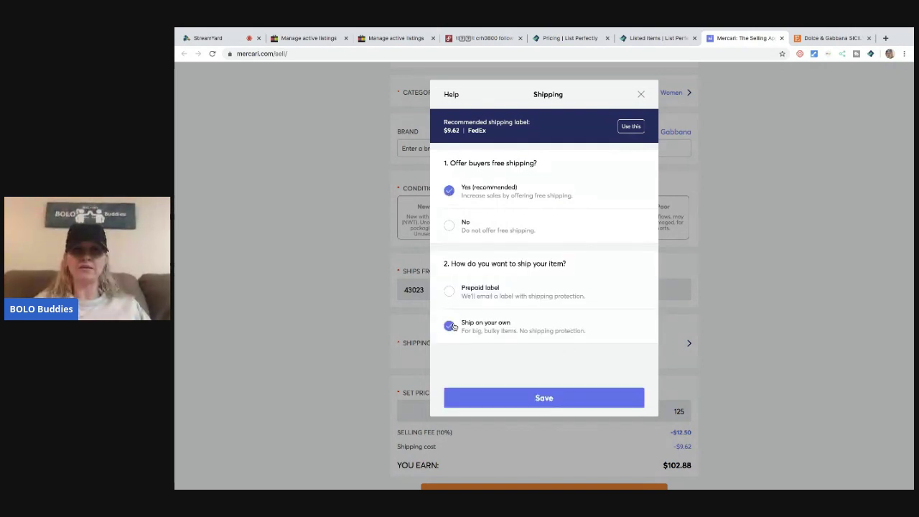
click(546, 403)
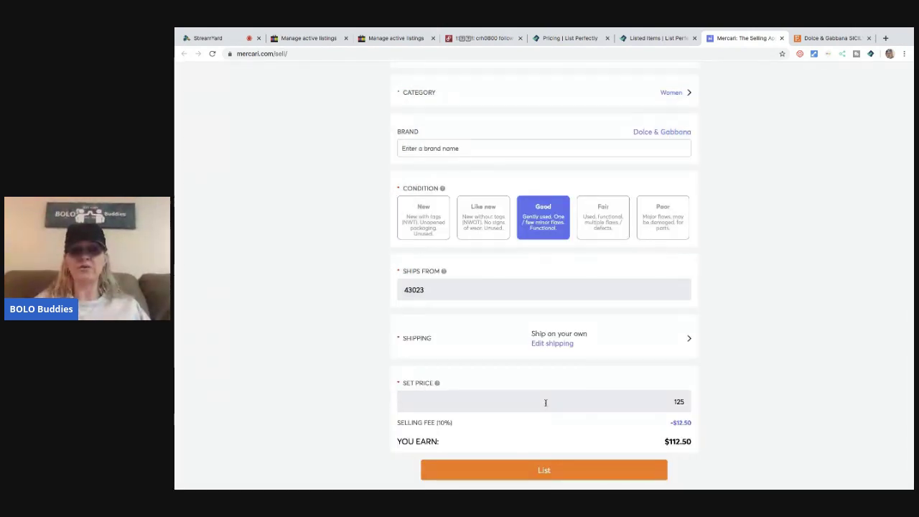
Publish the Dolce & Gabbana listing on Mercari and close its page.
click(544, 470)
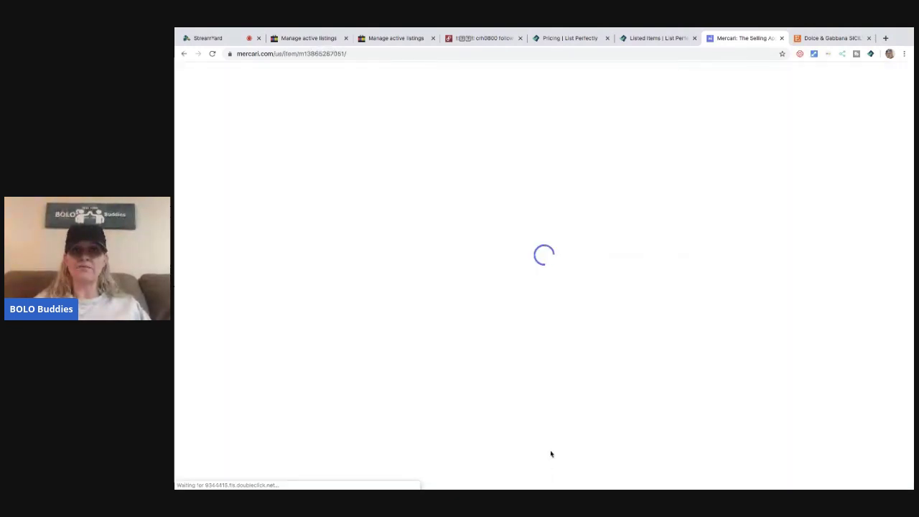
click(781, 40)
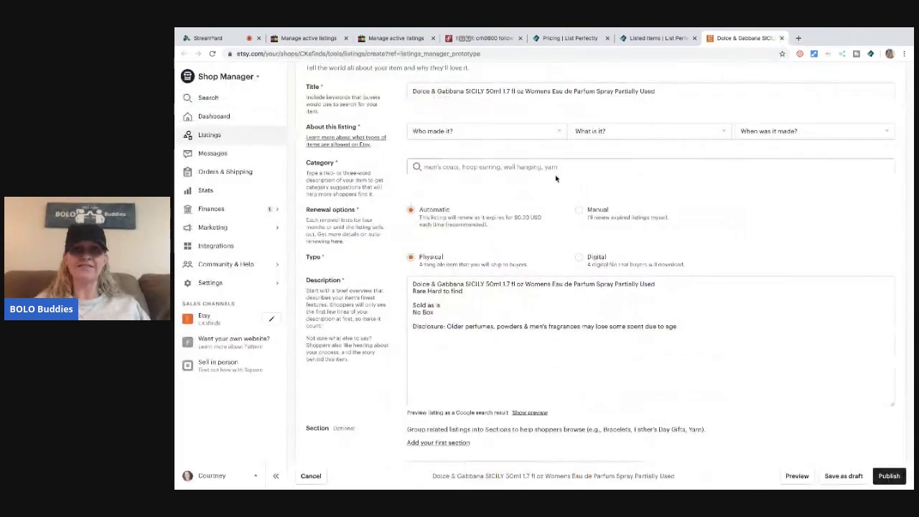
Describe the Etsy item as made by another company or person, a finished product, made before 2001.
click(557, 132)
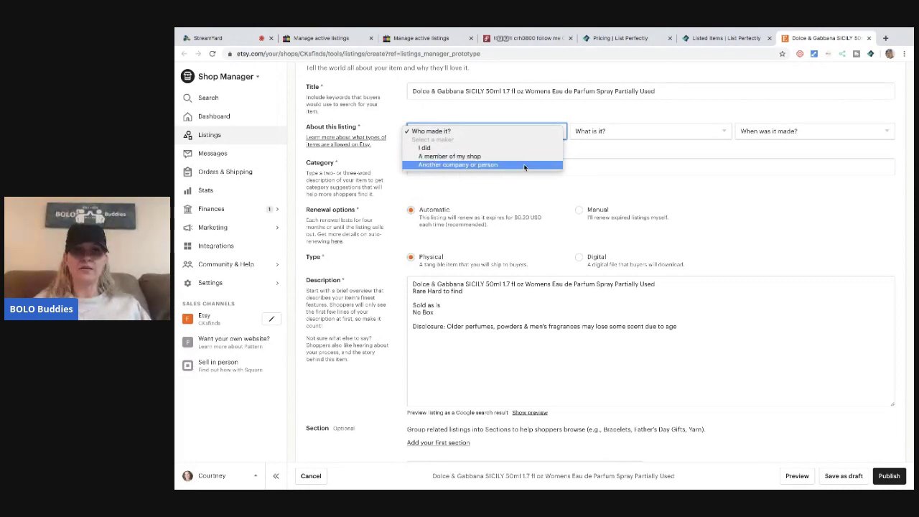
click(527, 164)
click(589, 134)
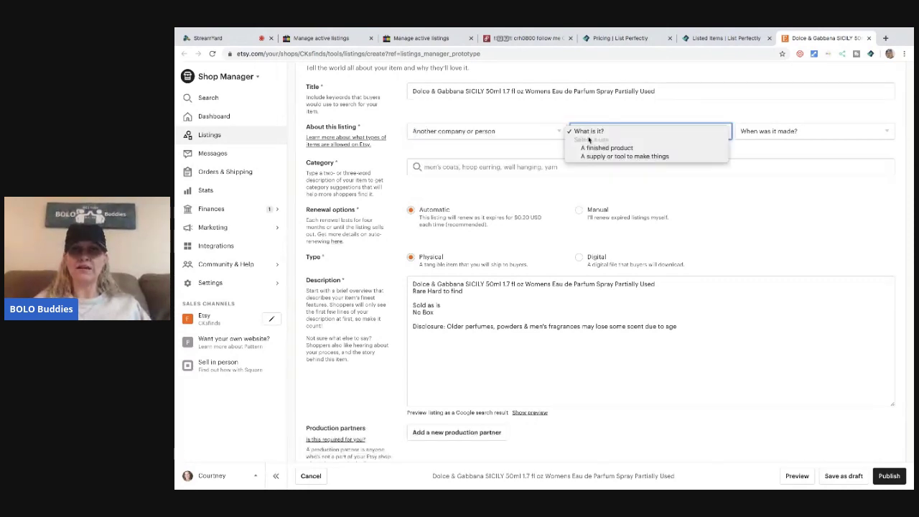
click(610, 147)
click(751, 131)
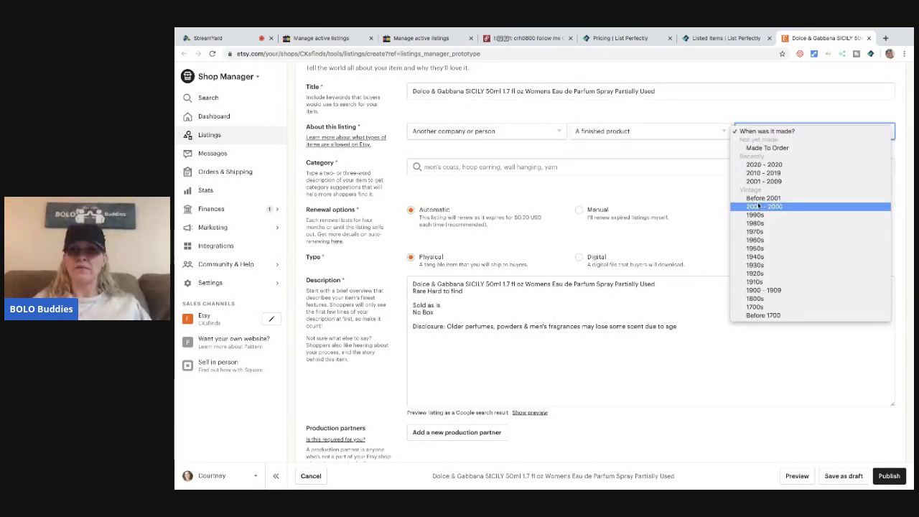
click(763, 198)
Find the category with "womens fragrance", choose Fragrances under Bath & Beauty, and set the size to 1.7 with a unit.
click(503, 167)
text(womens fragrance)
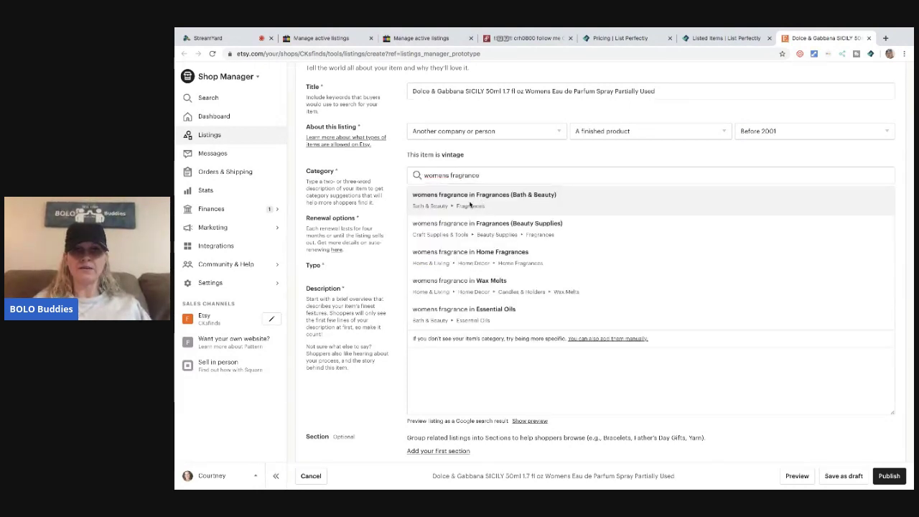
click(470, 205)
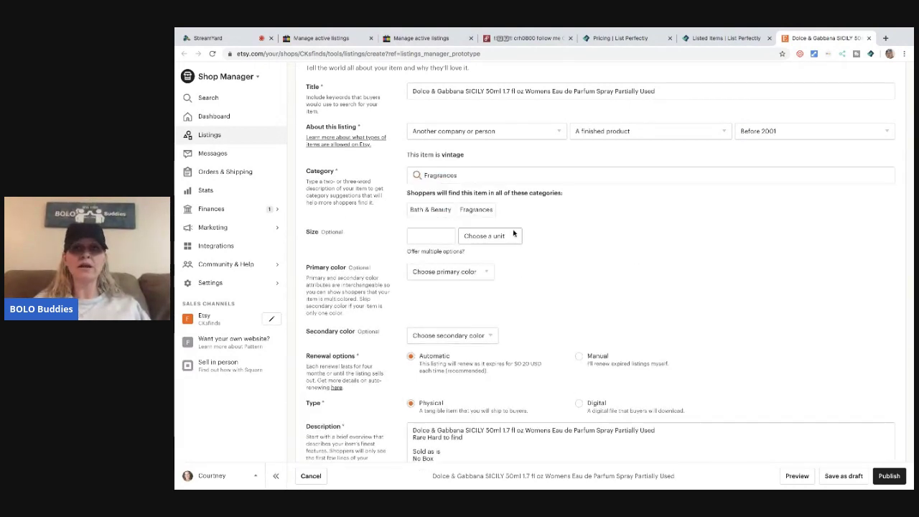
click(439, 241)
text(1.7)
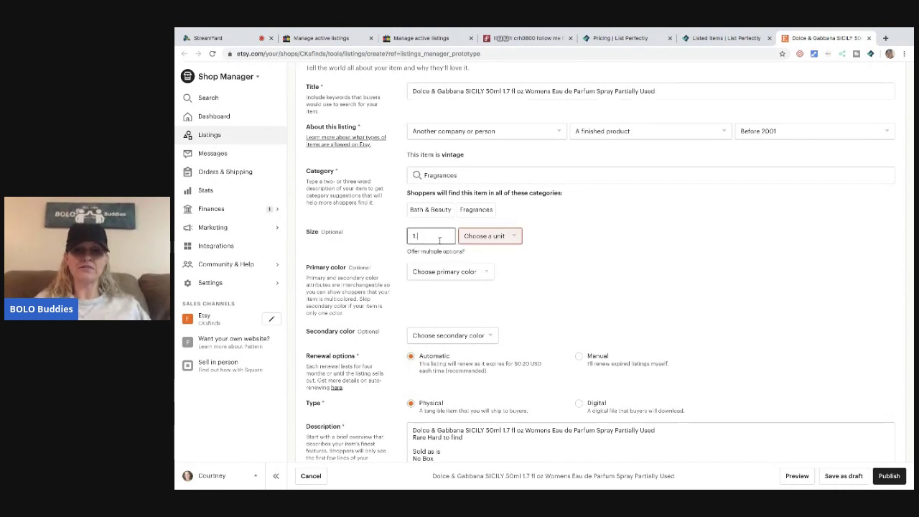
click(513, 238)
click(488, 252)
Enter Dolce & Gabbana, Sicily, Perfume and Parfum as tags for the Etsy listing and add them.
scroll(540, 266, down, 2)
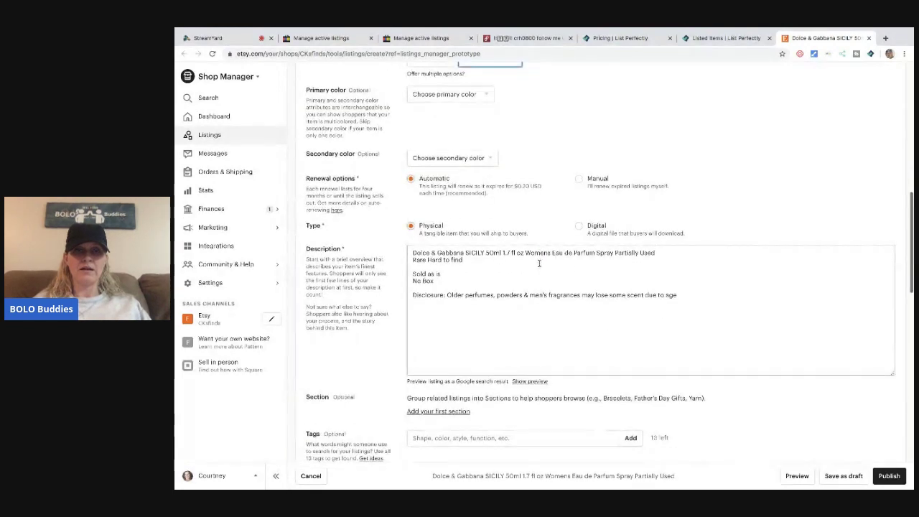
scroll(540, 267, down, 2)
click(477, 322)
text(Dolce)
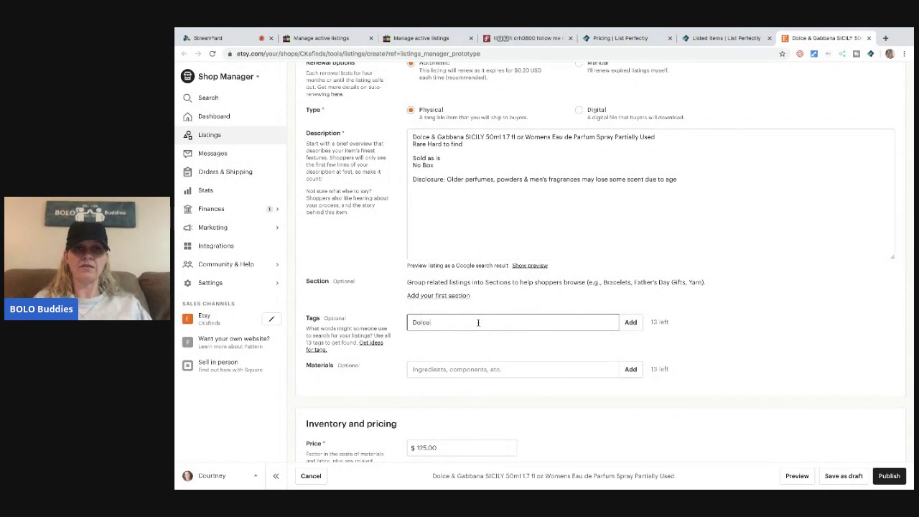
text( & Gabbana, Sicily,)
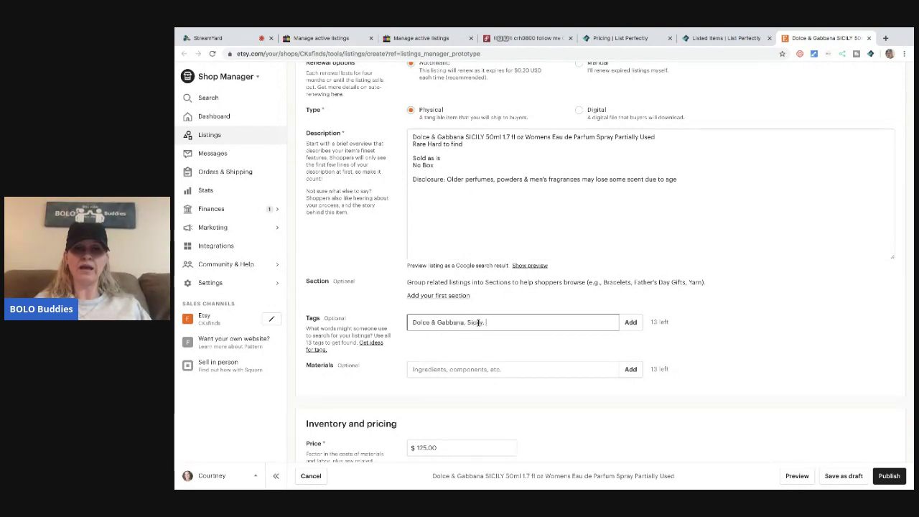
text(Perfume, Parfum)
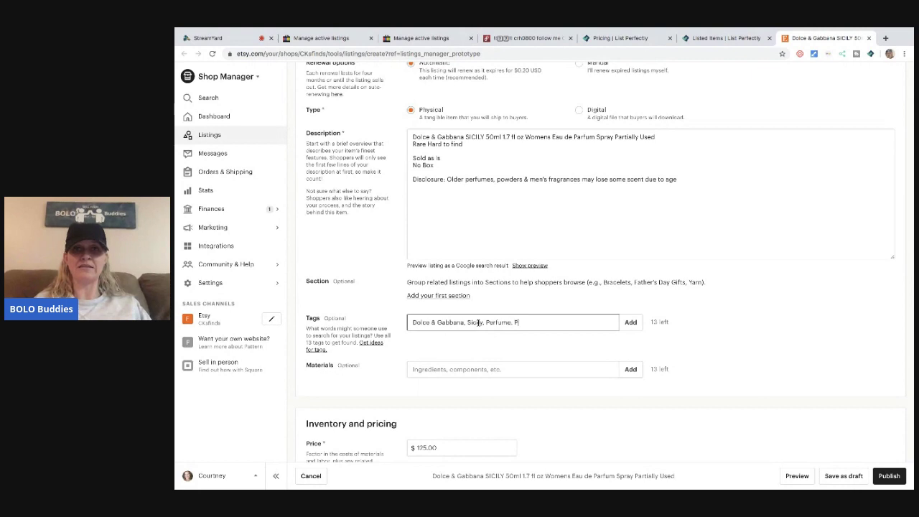
click(630, 322)
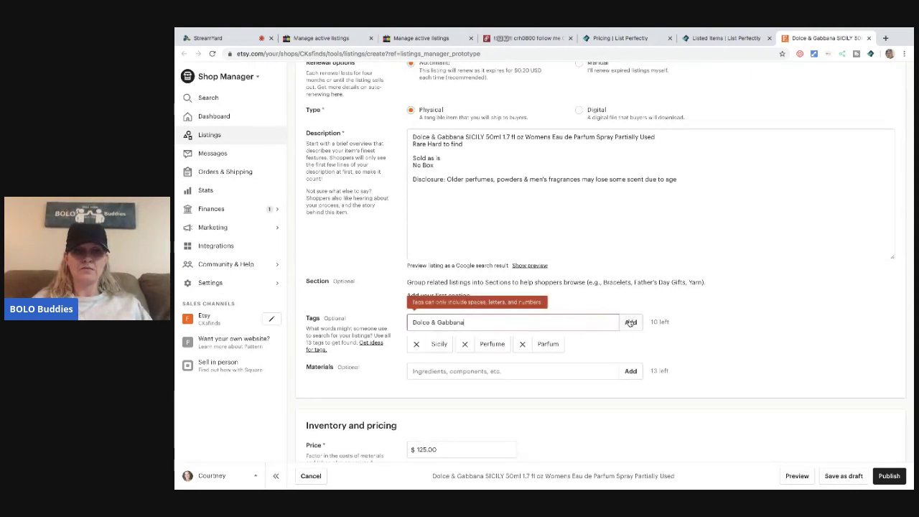
Remove the ampersand from the remaining brand tag and add it as "Dolce Gabbana".
click(434, 322)
key(BackSpace)
key(BackSpace)
key(Return)
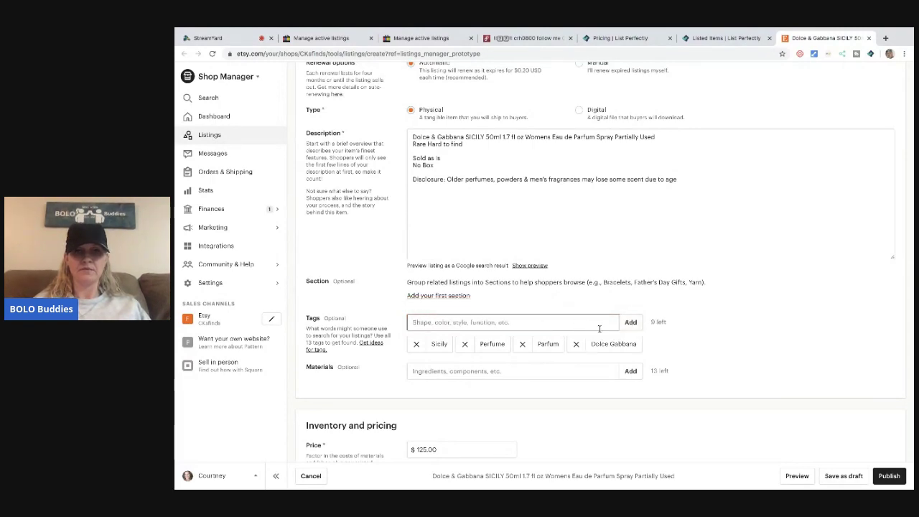
Set the Etsy listing's SKU to "MC ebay".
scroll(611, 342, down, 5)
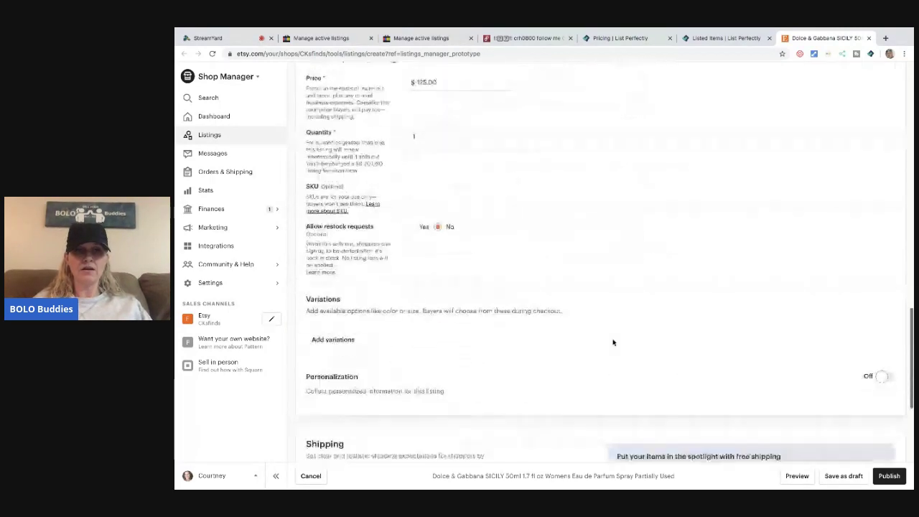
click(453, 183)
text(MC ebay)
click(536, 191)
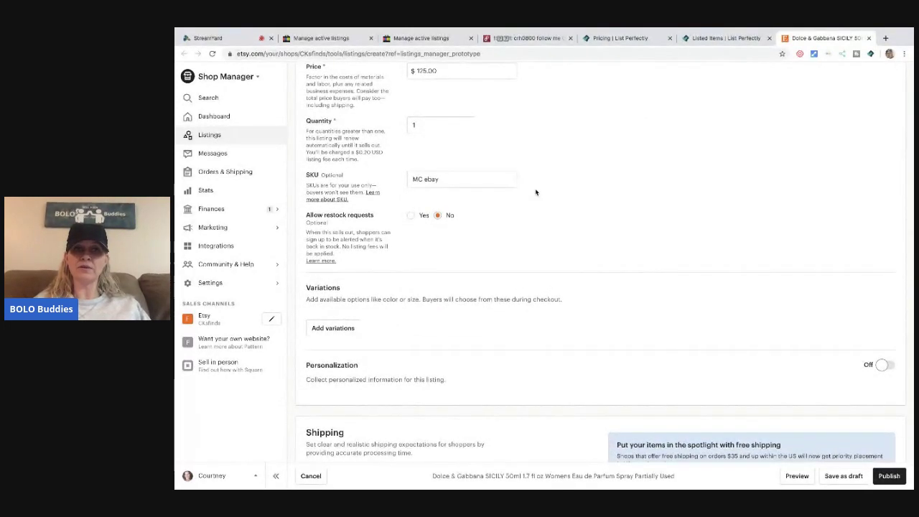
Choose the free shipping profile for the Dolce & Gabbana Etsy item and set its weight to 2 lb.
scroll(482, 293, down, 2)
click(415, 383)
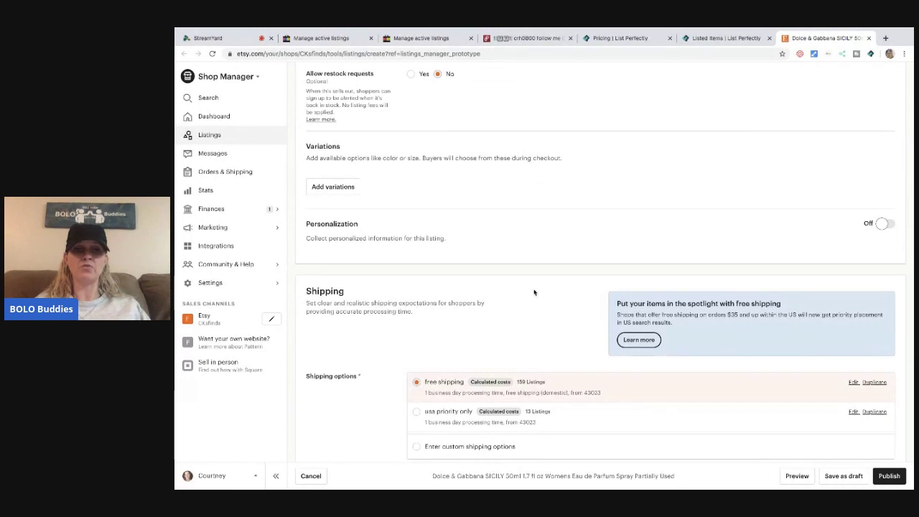
scroll(534, 292, down, 3)
click(458, 286)
text(2)
Set the packed item size to 10 in length, 8 in width and 6 in height.
key(Tab)
key(Tab)
text(10)
key(Tab)
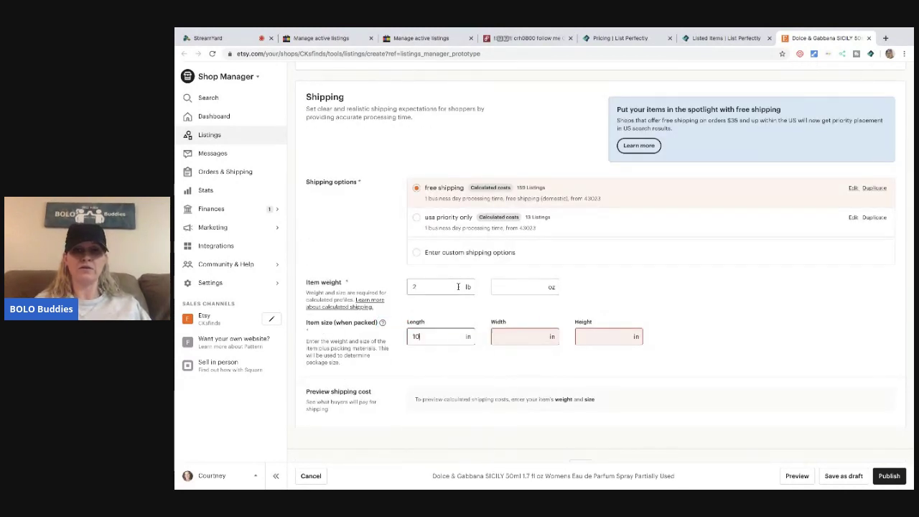
text(8)
key(Tab)
text(6)
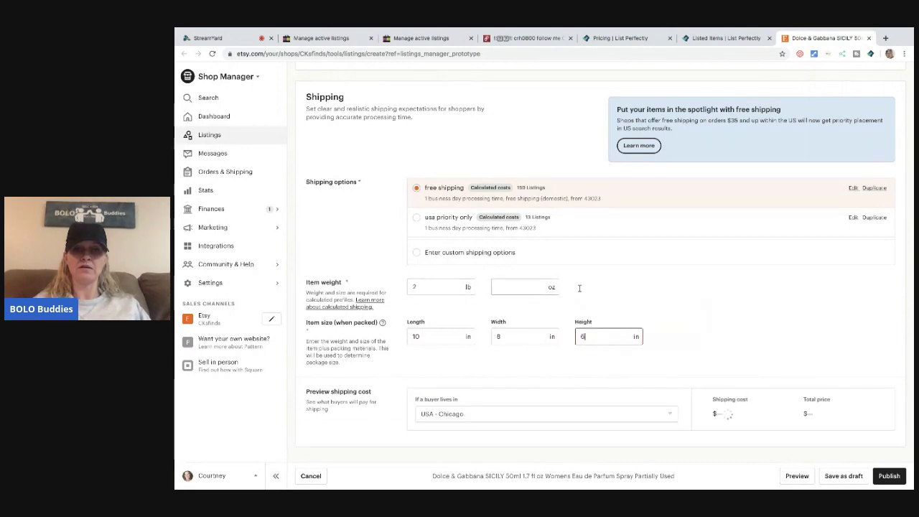
Publish the Dolce & Gabbana listing on Etsy, accepting the listing fee, and close the shop's listings page.
click(887, 477)
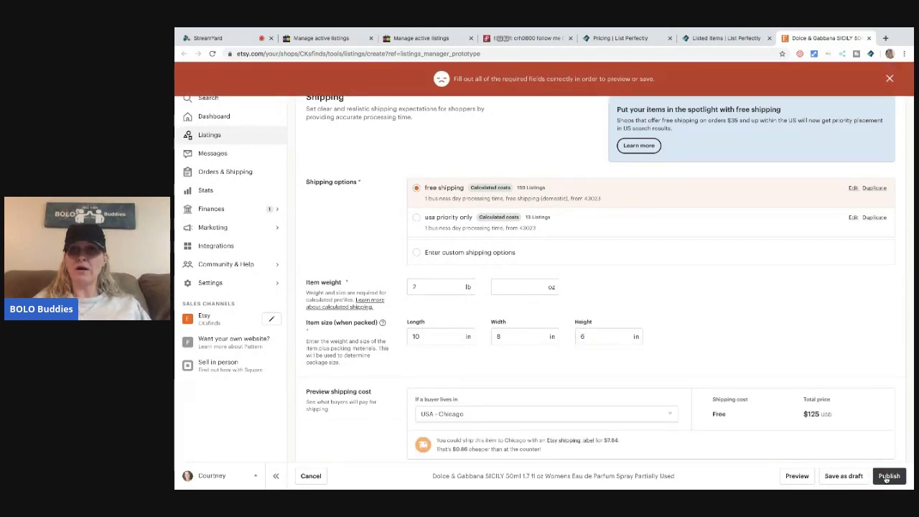
click(888, 476)
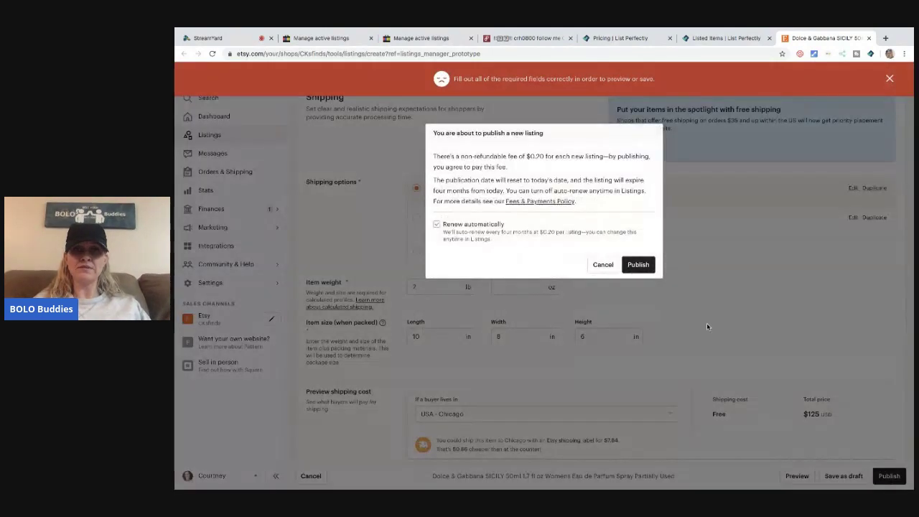
click(637, 265)
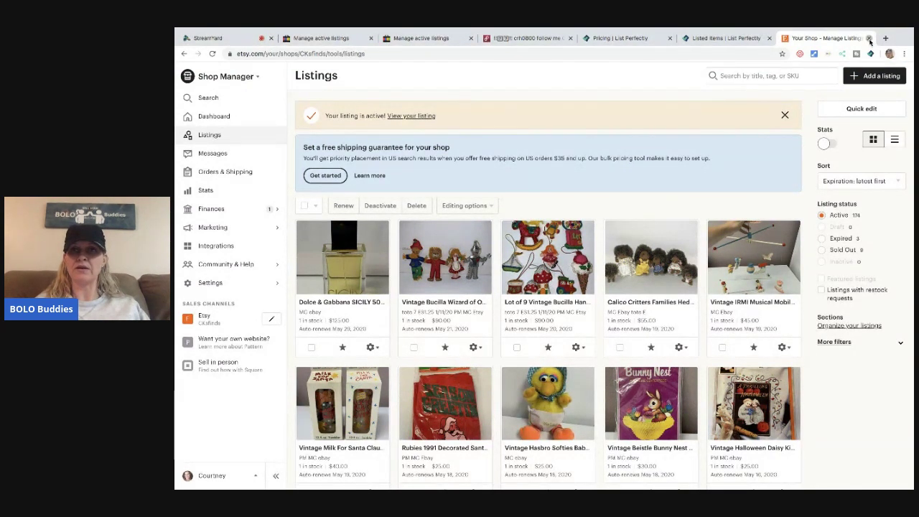
click(869, 38)
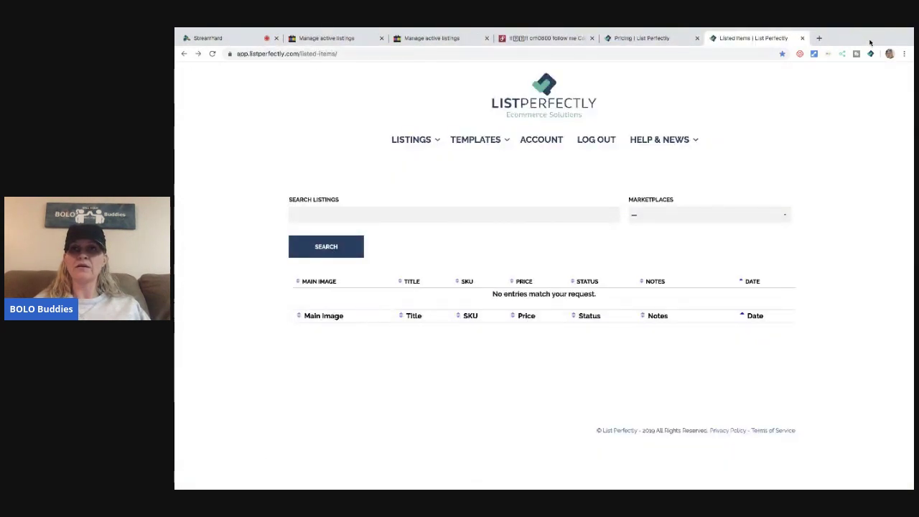
Switch to the Poshmark closet page filtered to women's bras.
click(545, 38)
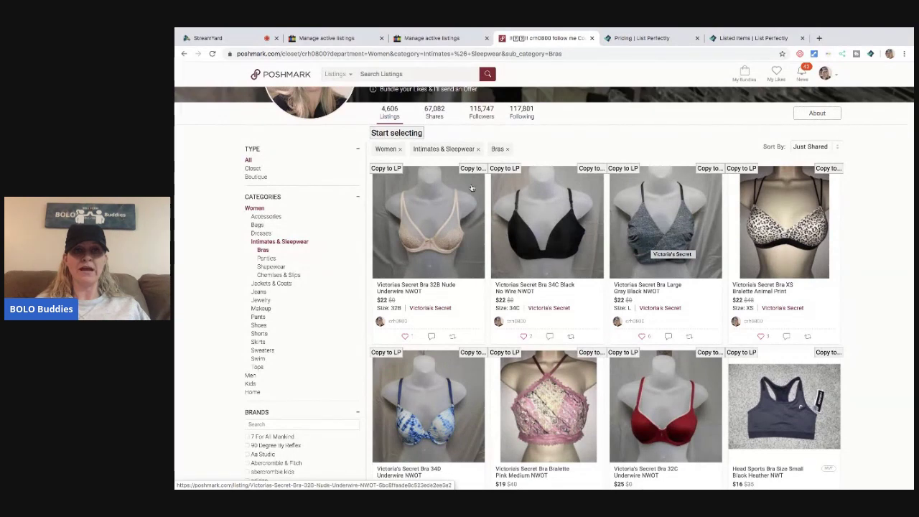
Try to select the nude 32B Victoria's Secret bra for bulk copying, and return to the main closet page.
click(407, 136)
click(467, 289)
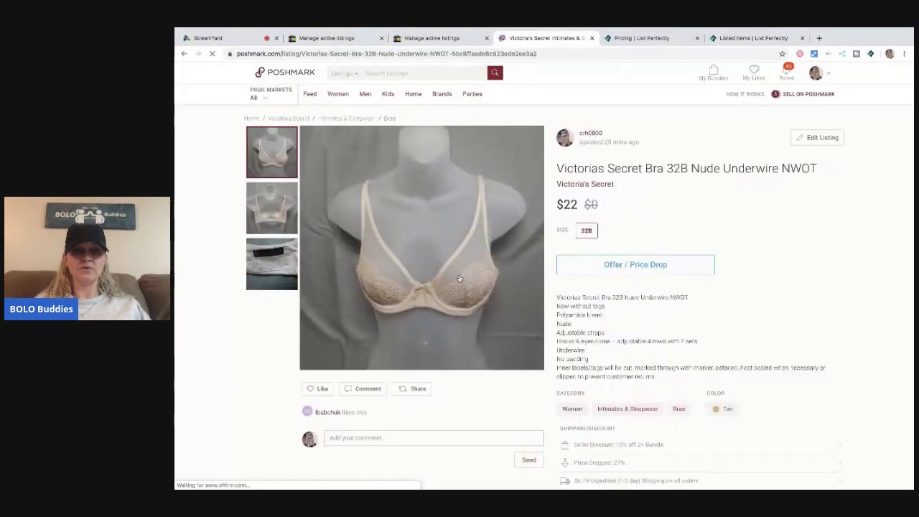
mouse_move(816, 74)
click(802, 95)
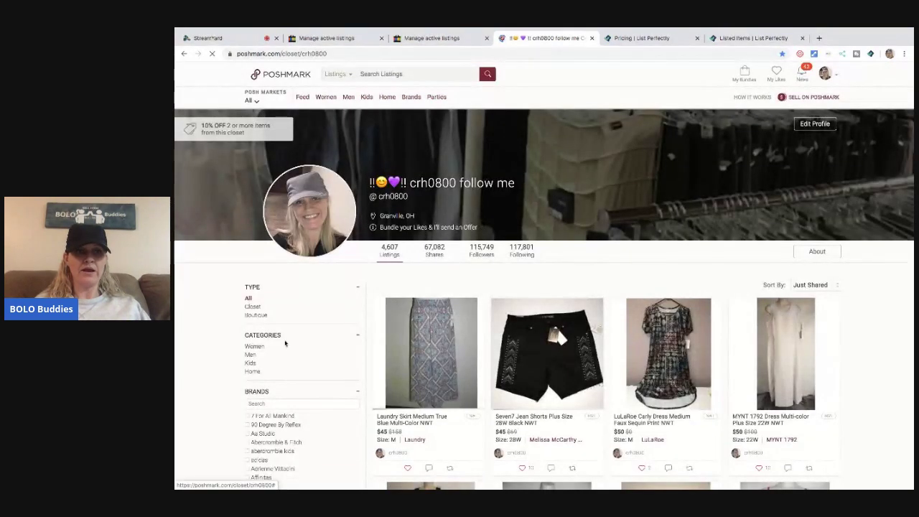
Filter the closet to the Women department, Intimates & Sleepwear category and Bras subcategory.
click(256, 346)
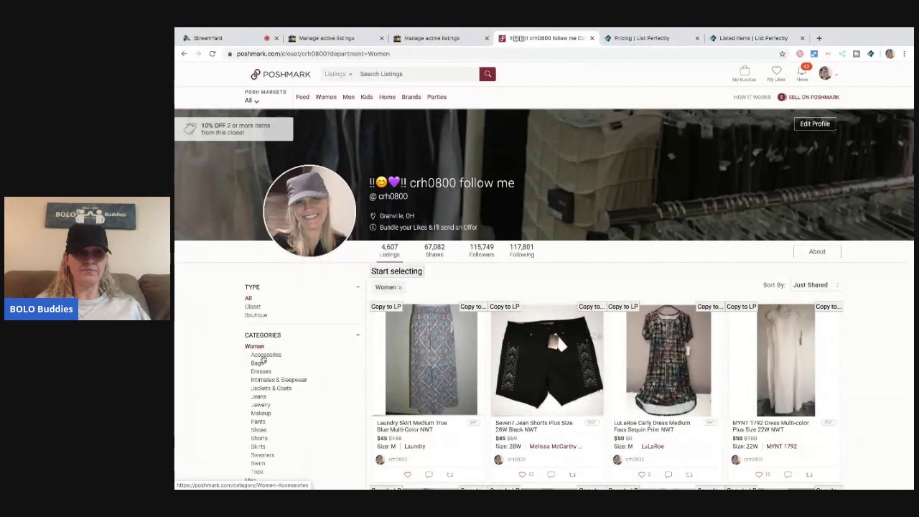
click(275, 380)
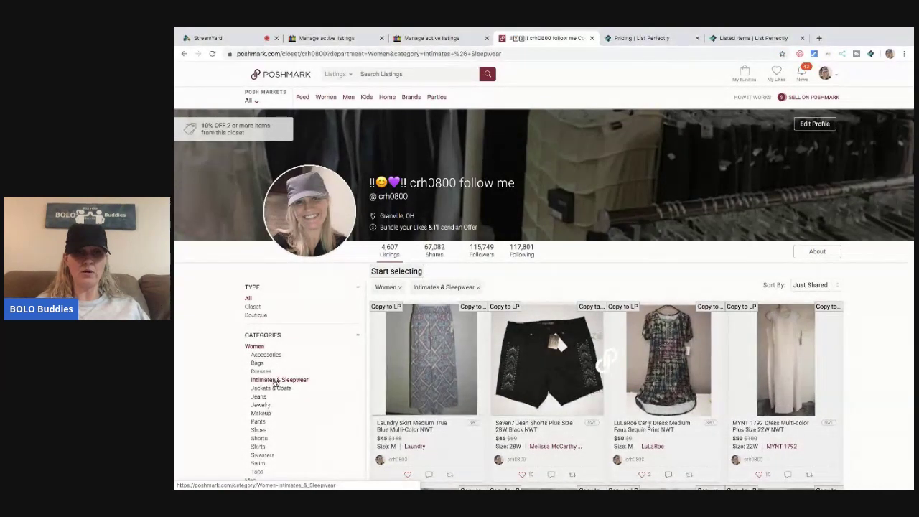
click(263, 389)
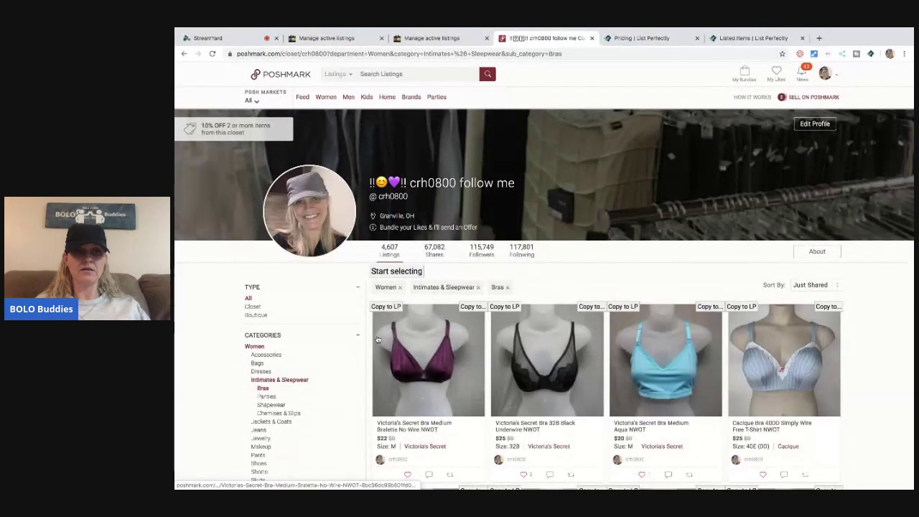
Narrow the bras to the Victoria's Secret brand and sort them by Just In.
scroll(378, 339, down, 2)
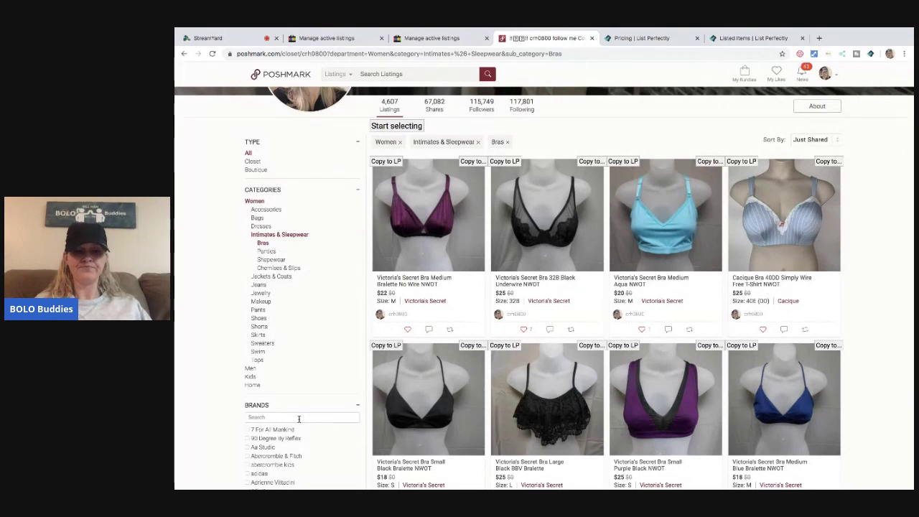
text(vic)
click(248, 439)
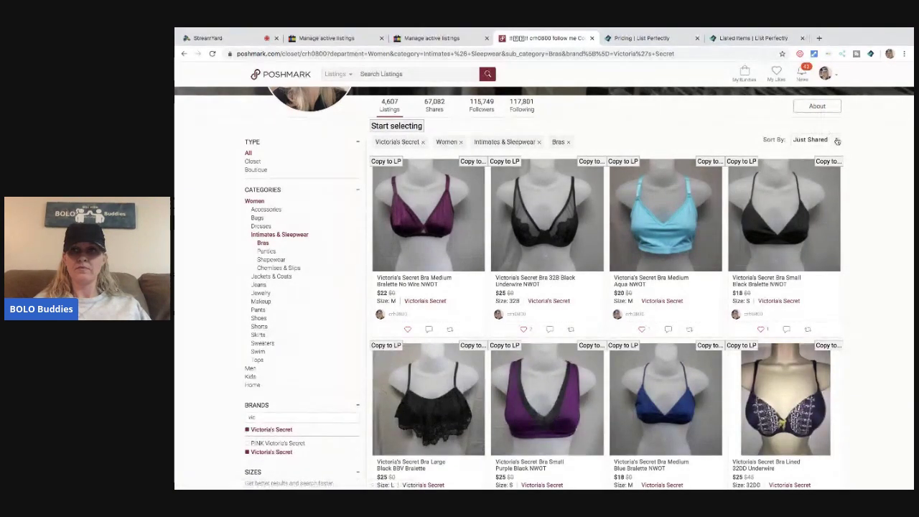
click(810, 139)
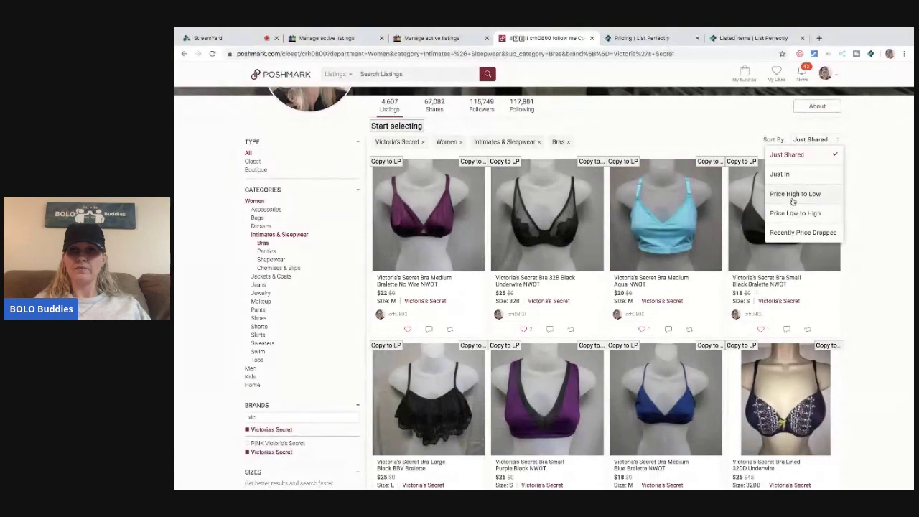
click(781, 175)
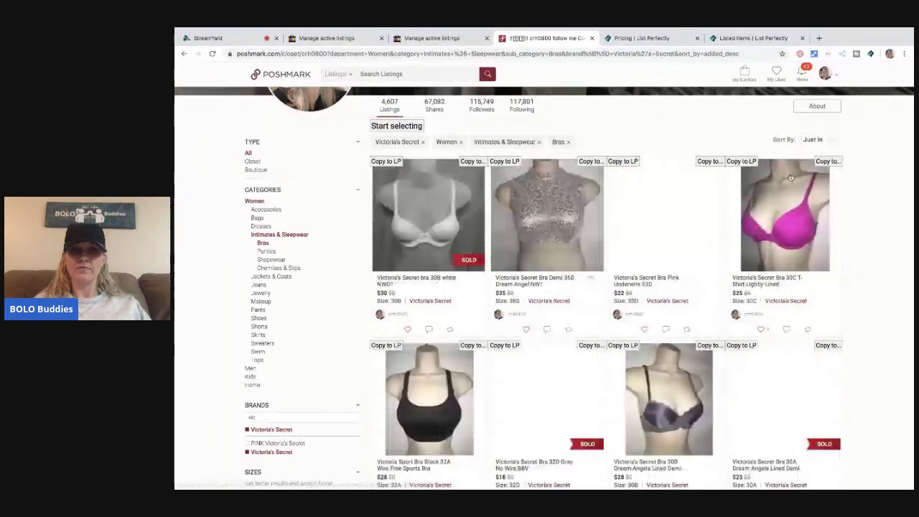
Look through the most recently added Victoria's Secret bras for the items to cross-list.
scroll(756, 280, down, 4)
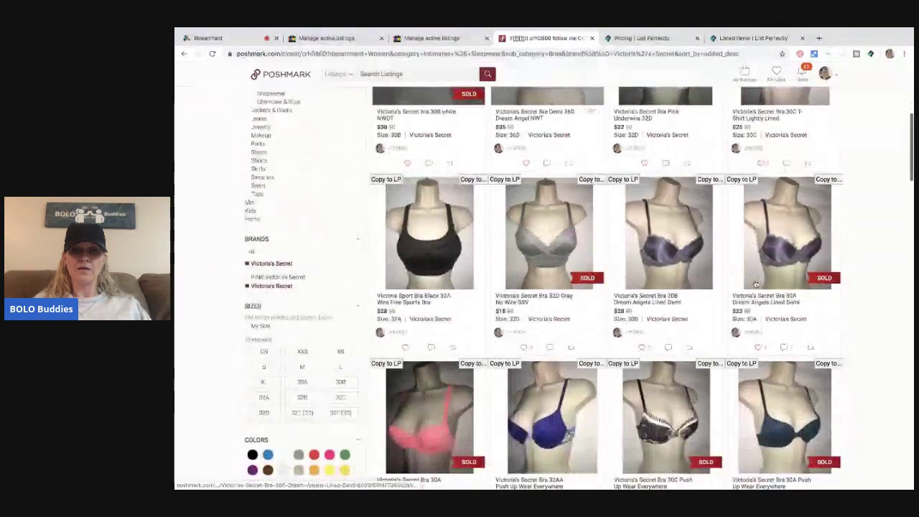
scroll(756, 285, down, 6)
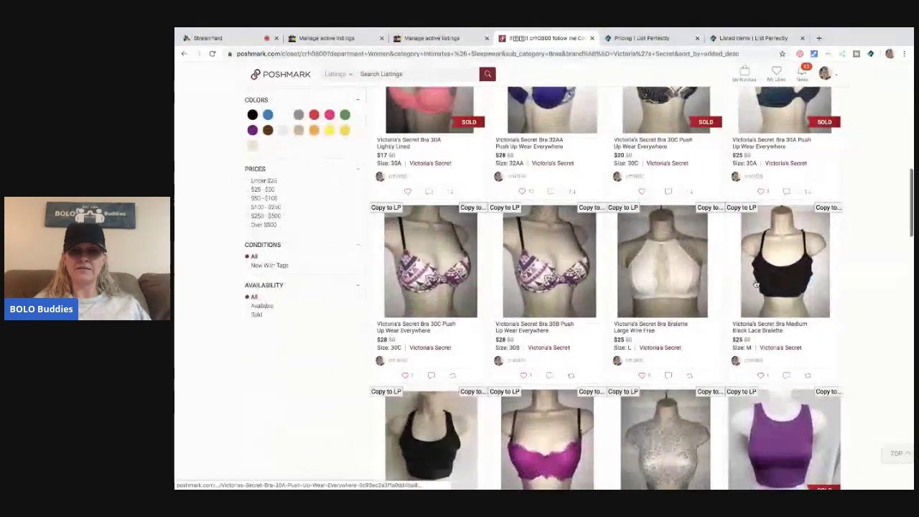
scroll(756, 284, down, 9)
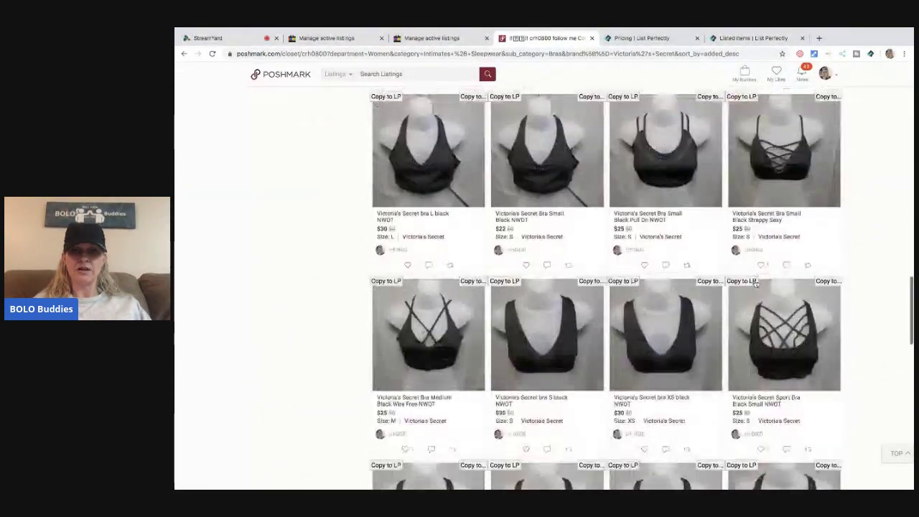
scroll(756, 284, down, 3)
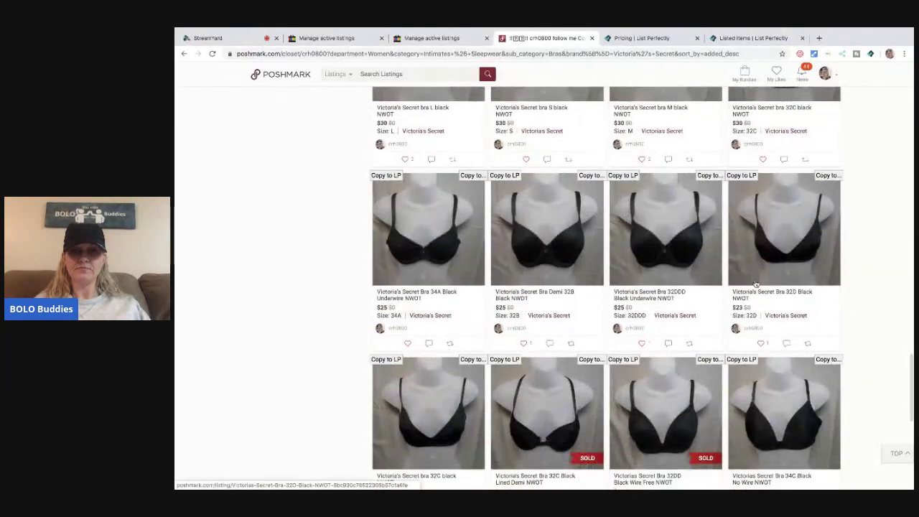
scroll(756, 284, down, 5)
scroll(756, 283, up, 12)
scroll(756, 284, up, 7)
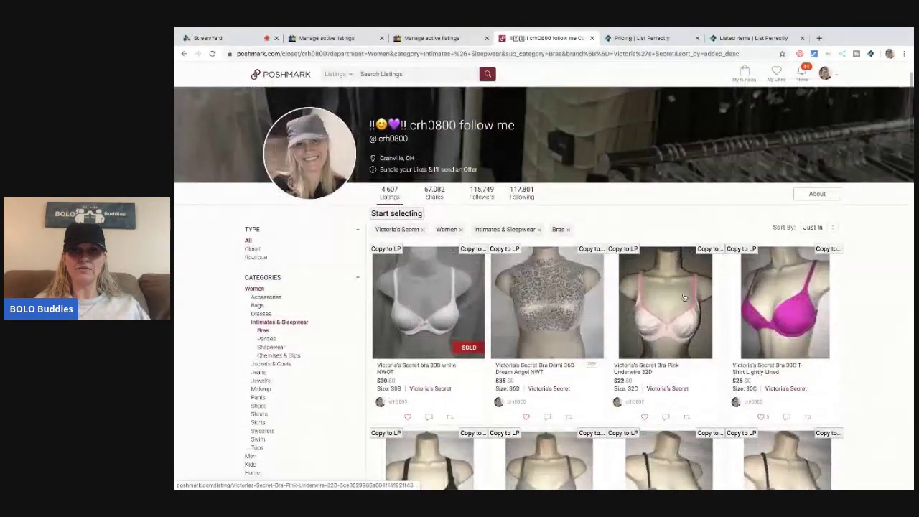
Go back through the visited pages to the earlier closet view of women's bras without the brand filter.
scroll(676, 297, down, 1)
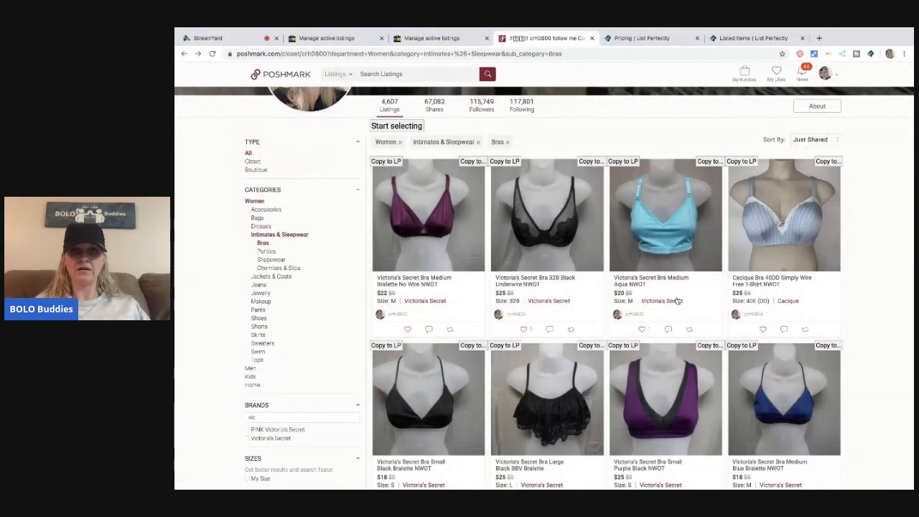
scroll(676, 300, left, 5)
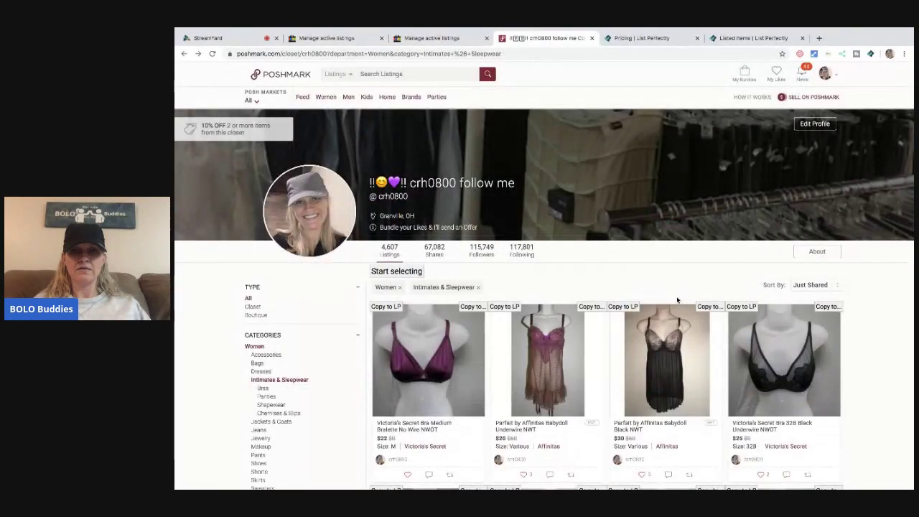
scroll(677, 300, left, 5)
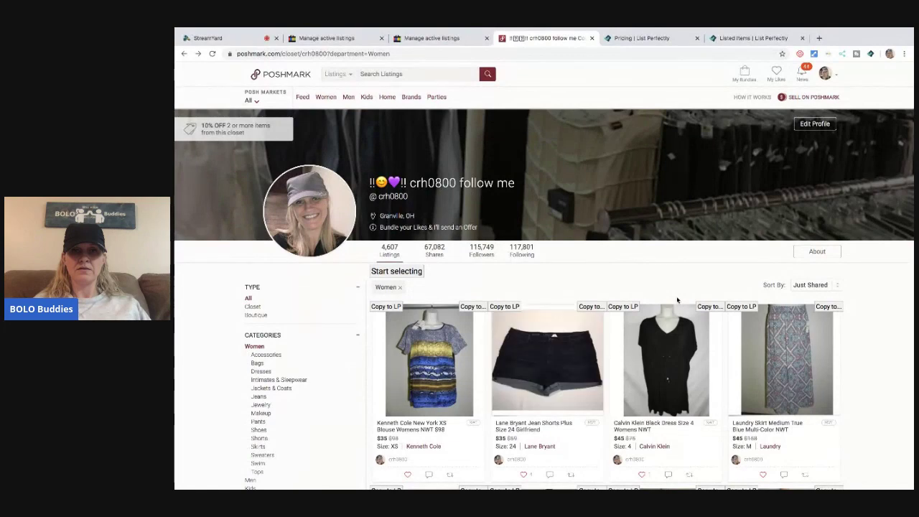
scroll(677, 300, left, 5)
scroll(677, 301, left, 5)
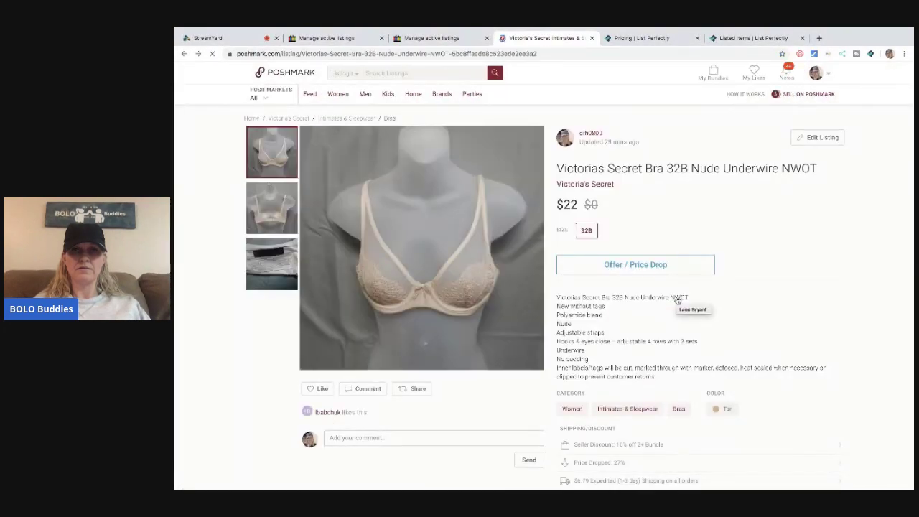
scroll(677, 300, left, 5)
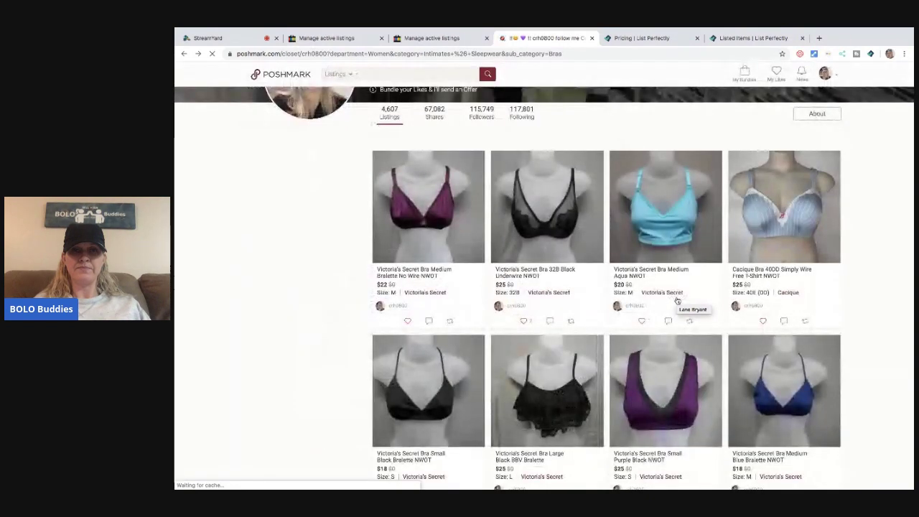
Locate the nude 32B, black 34C and large gray Victoria's Secret bras among the closet's bra listings.
scroll(676, 302, down, 4)
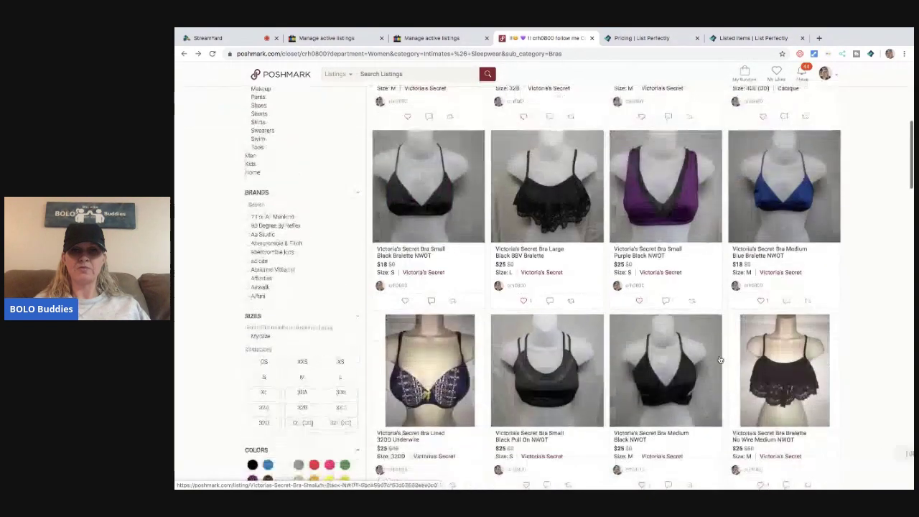
scroll(720, 359, down, 3)
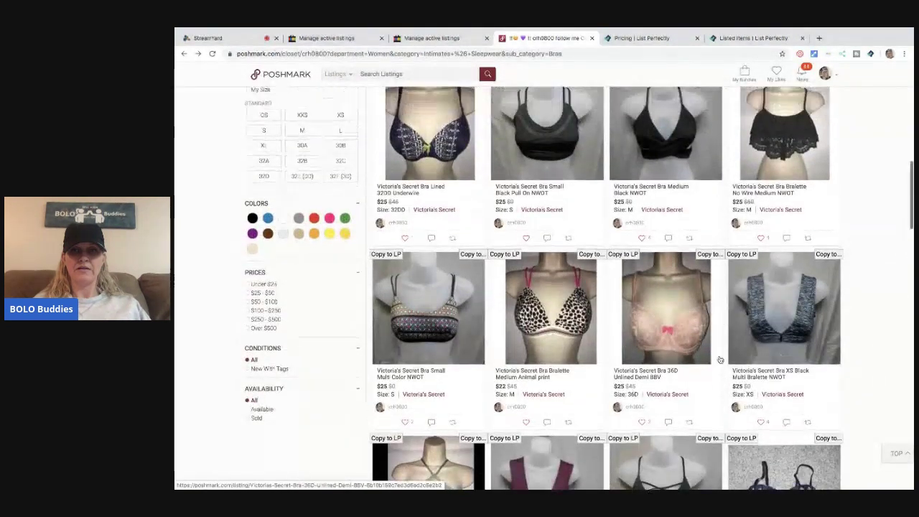
scroll(721, 359, down, 3)
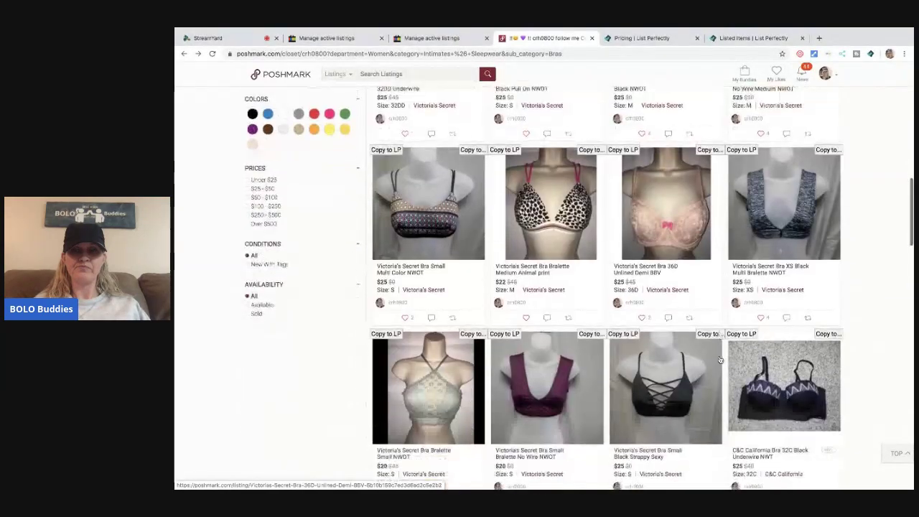
scroll(720, 359, down, 4)
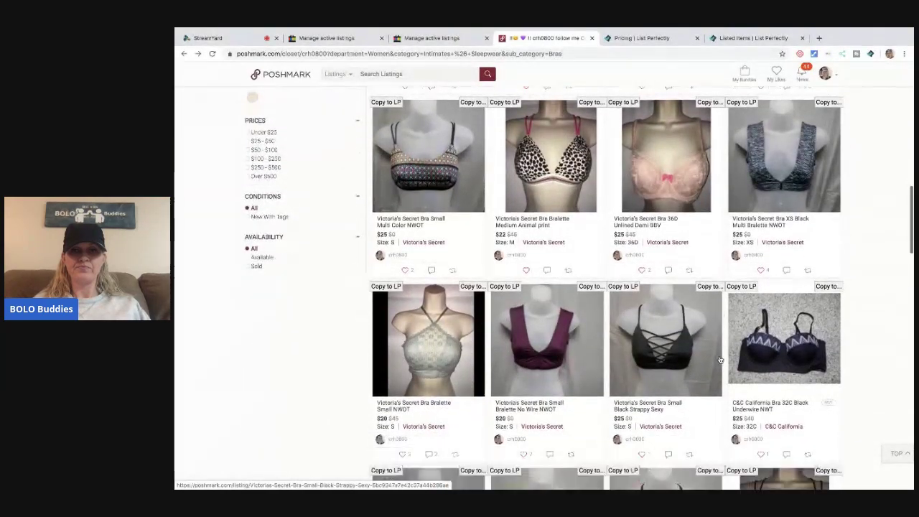
scroll(720, 359, down, 1)
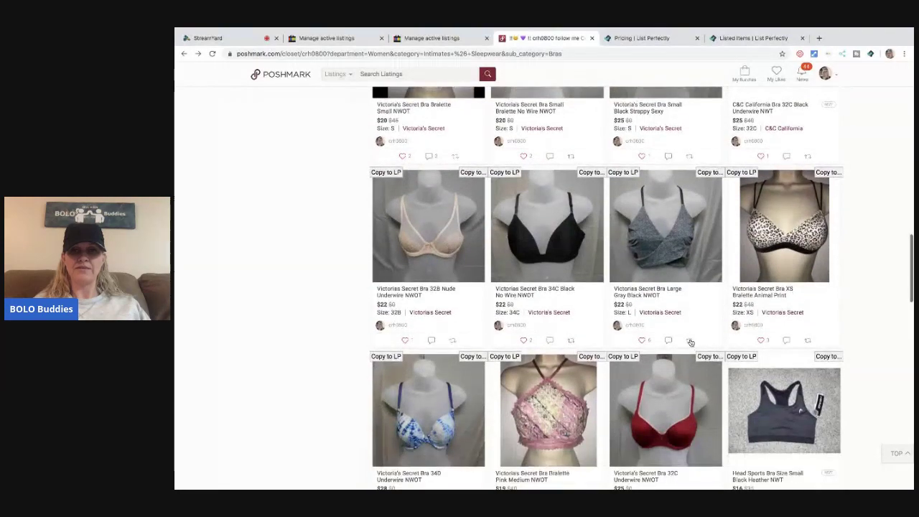
scroll(688, 290, up, 8)
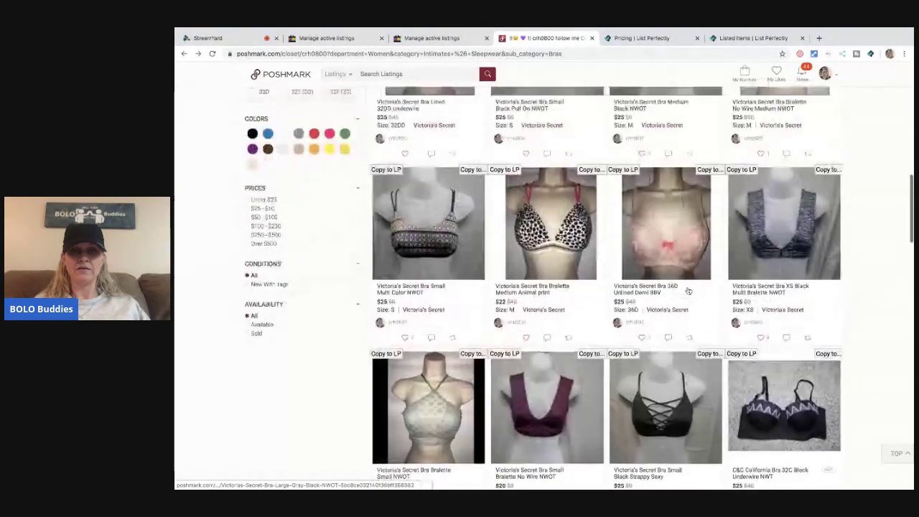
scroll(688, 291, up, 10)
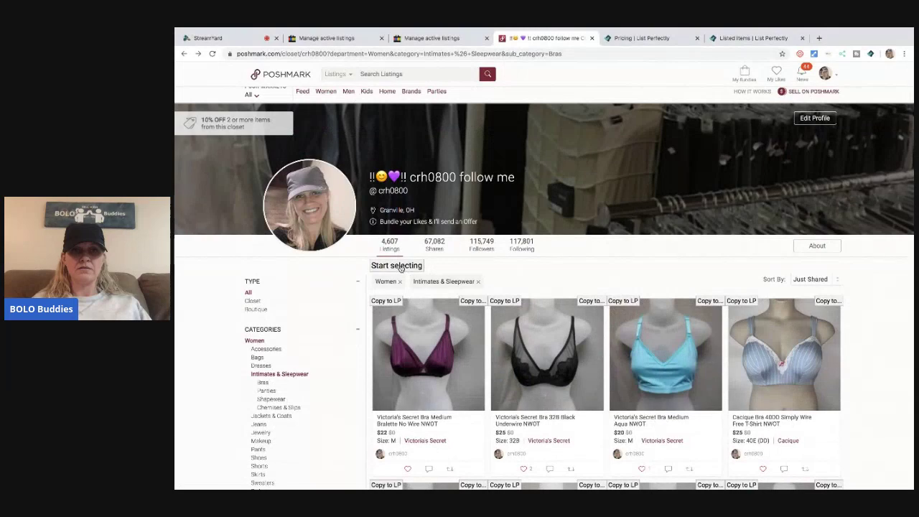
Start bulk selection and select the nude 32B, black 34C and large gray Victoria's Secret bras.
click(397, 265)
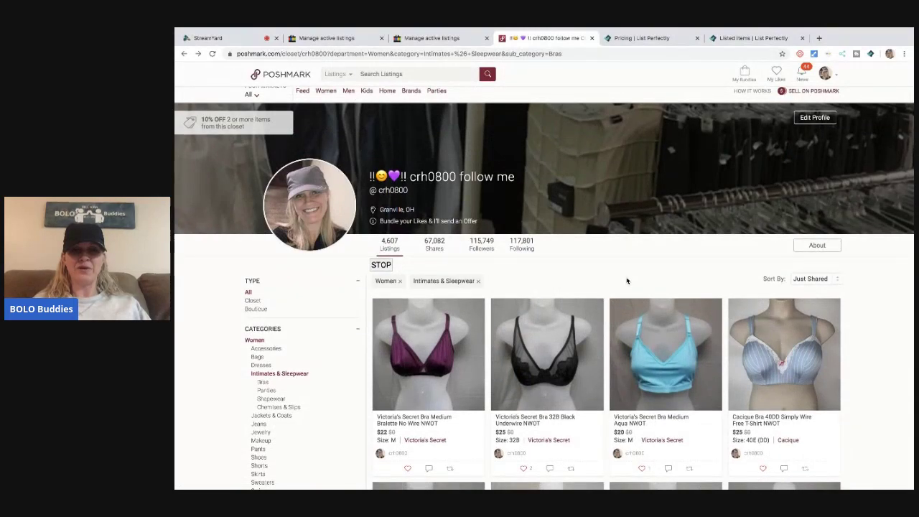
scroll(627, 281, down, 10)
scroll(626, 281, down, 5)
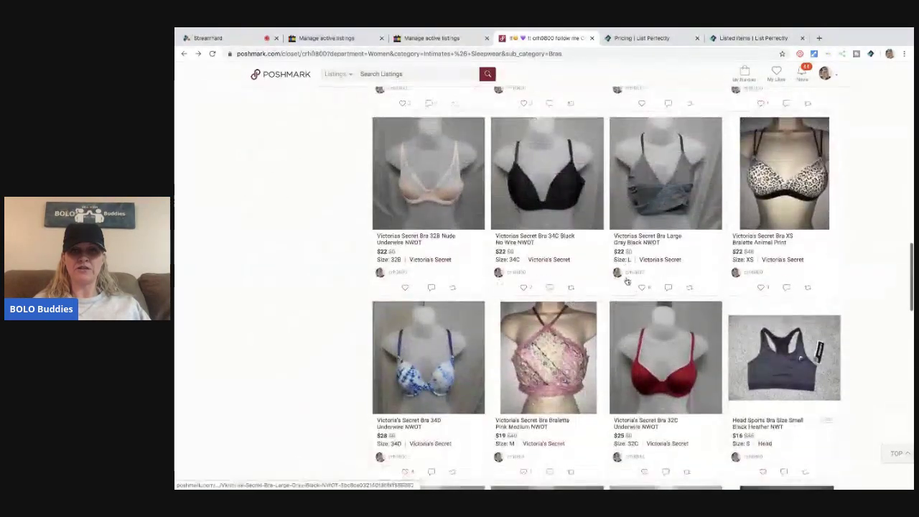
click(418, 242)
click(542, 248)
click(638, 255)
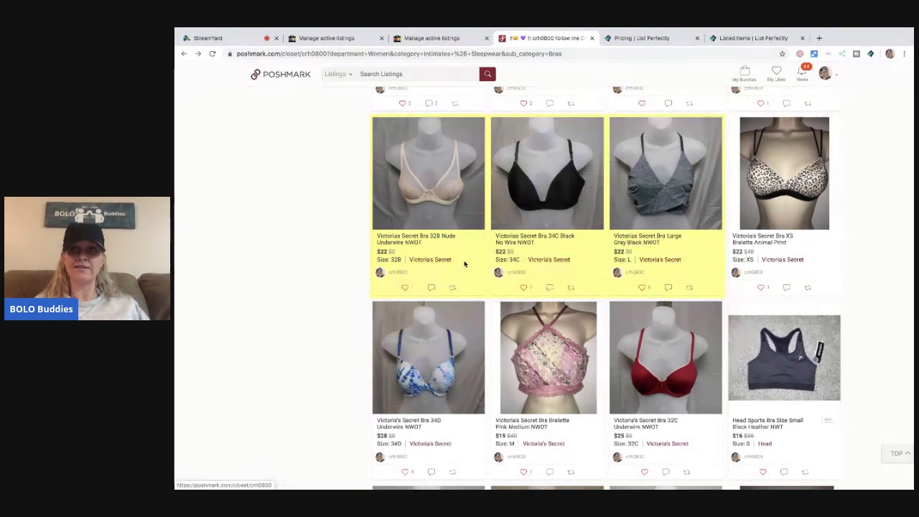
Finish the selection and copy the three selected bras to Mercari and eBay.
scroll(464, 265, up, 10)
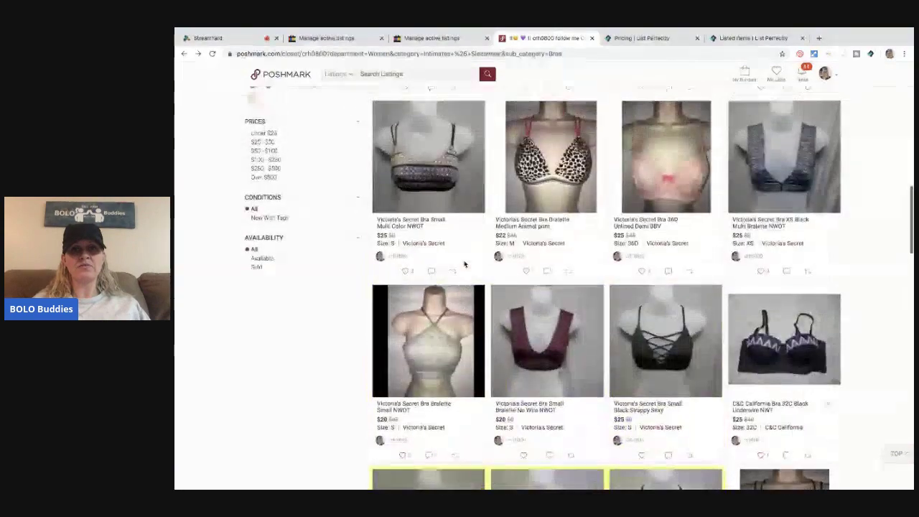
scroll(464, 264, up, 10)
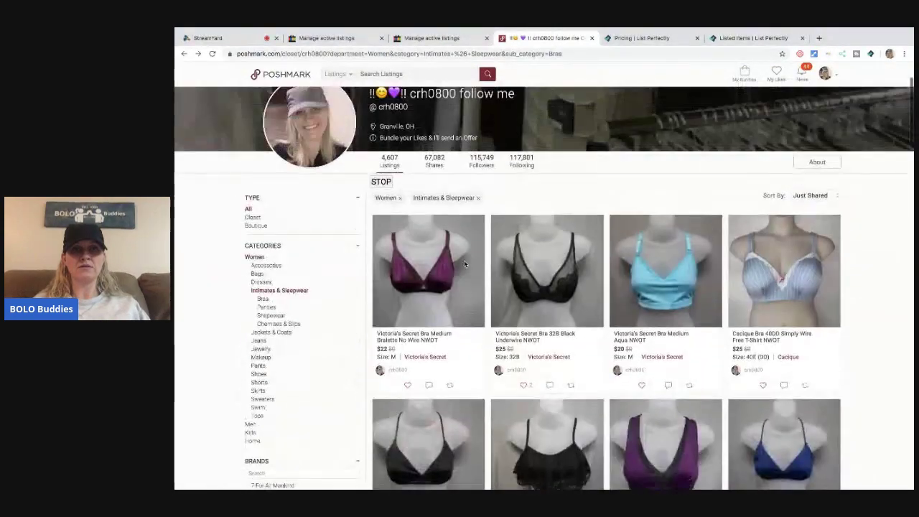
click(382, 182)
click(541, 219)
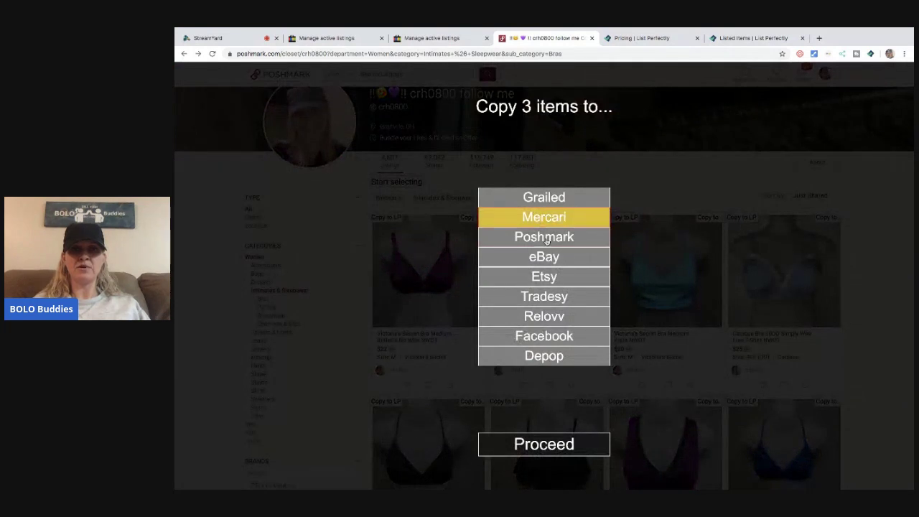
click(550, 259)
click(551, 445)
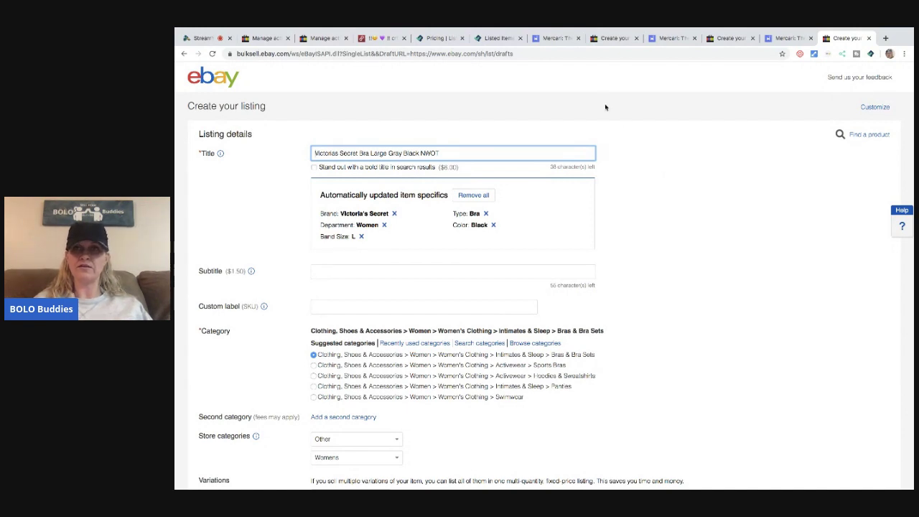
Open the Mercari draft for the black 34C bra and add the tags #34C, #VS and #Bra.
click(553, 38)
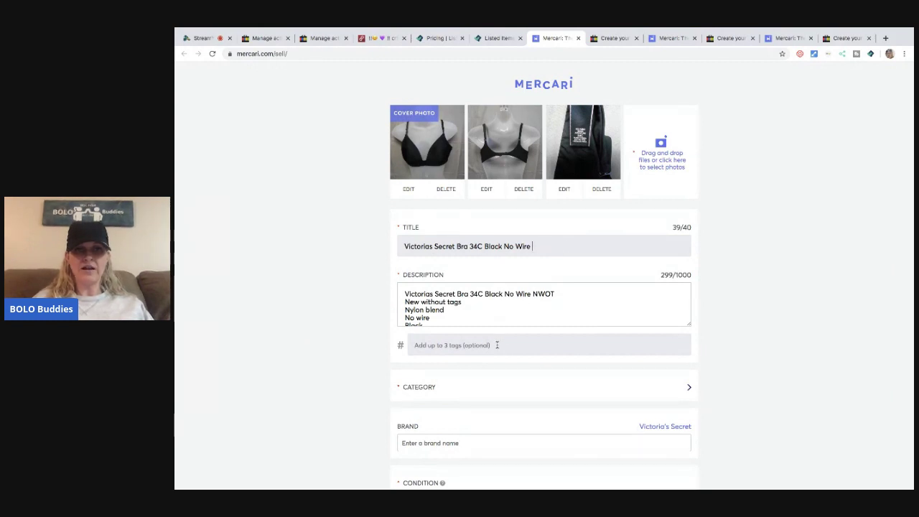
click(494, 345)
text(34C #VS #Bra)
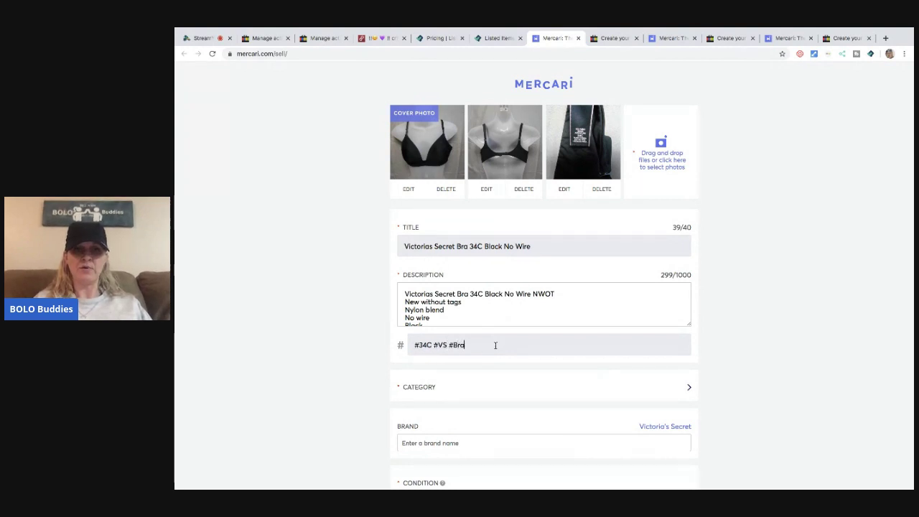
Set the category of the black 34C bra's Mercari draft to Bras and its size to 34C.
click(431, 393)
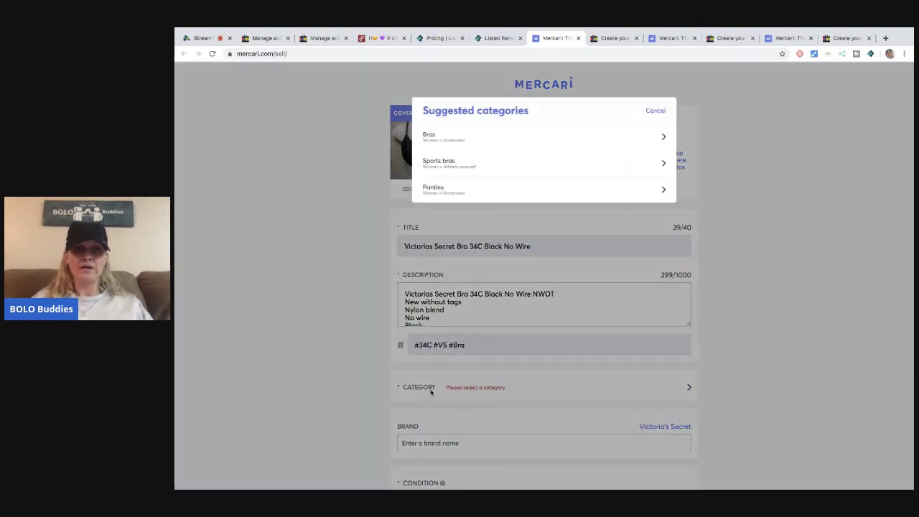
click(489, 141)
scroll(537, 316, down, 5)
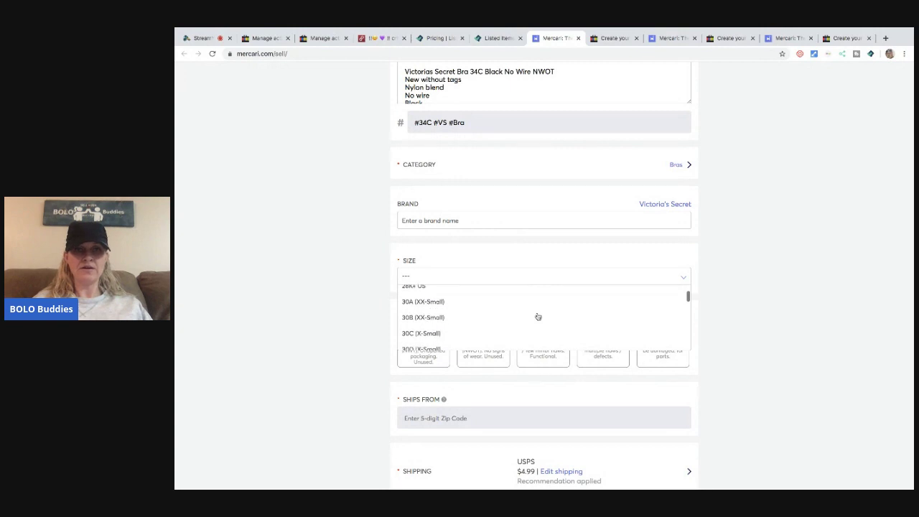
scroll(538, 317, down, 5)
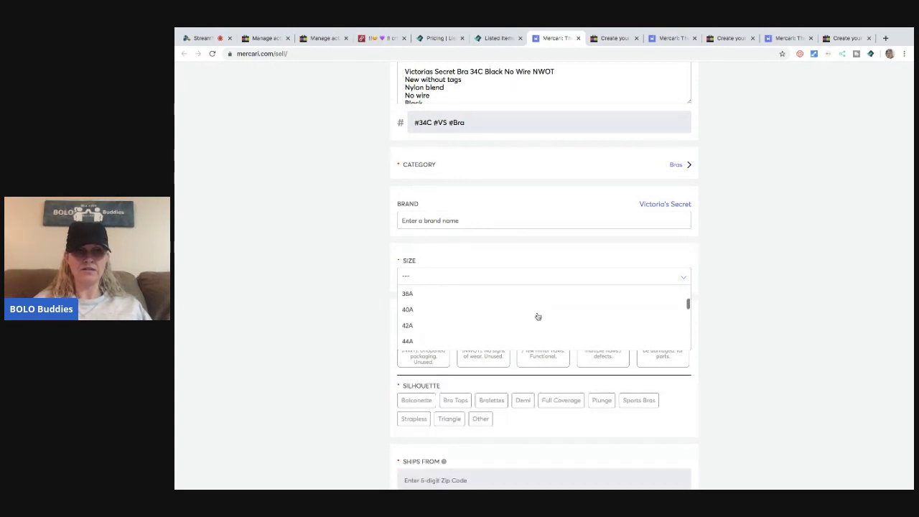
scroll(537, 317, down, 3)
scroll(538, 316, down, 1)
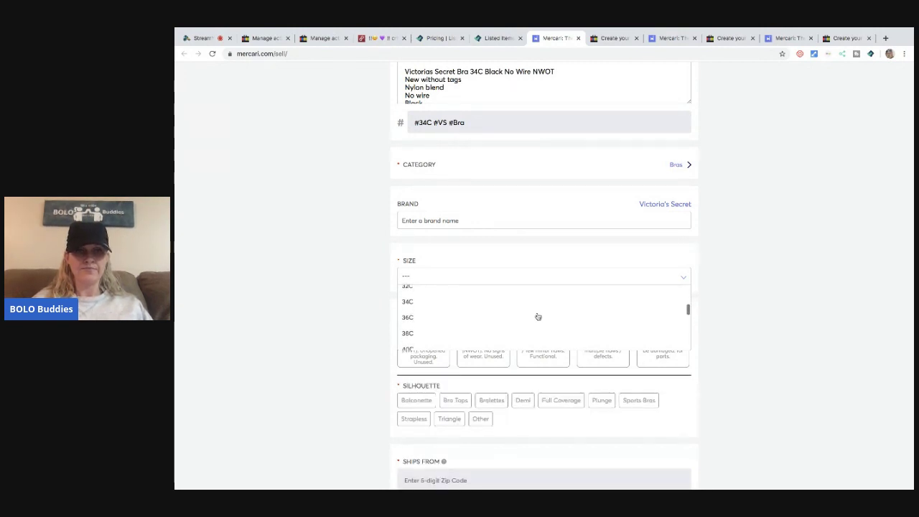
click(435, 303)
Set the bra's condition to Like new and its silhouette to Other in the Mercari draft.
scroll(431, 301, down, 1)
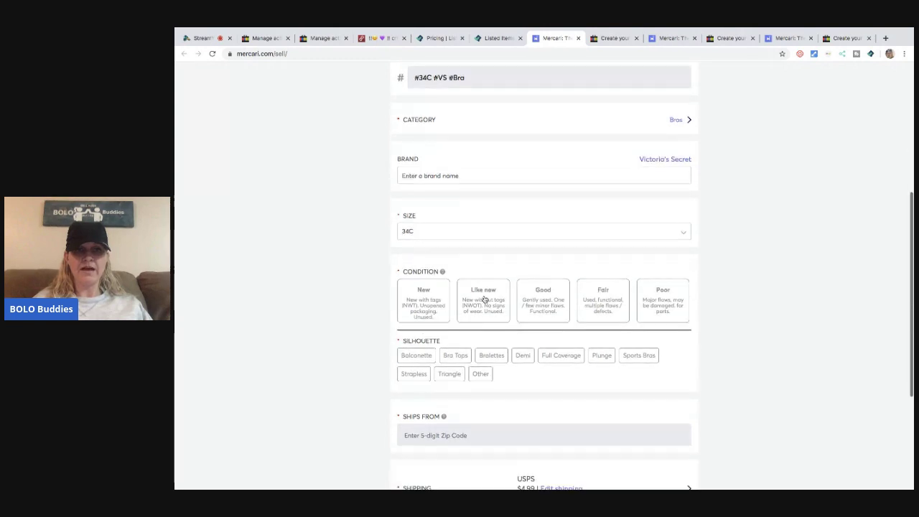
click(484, 304)
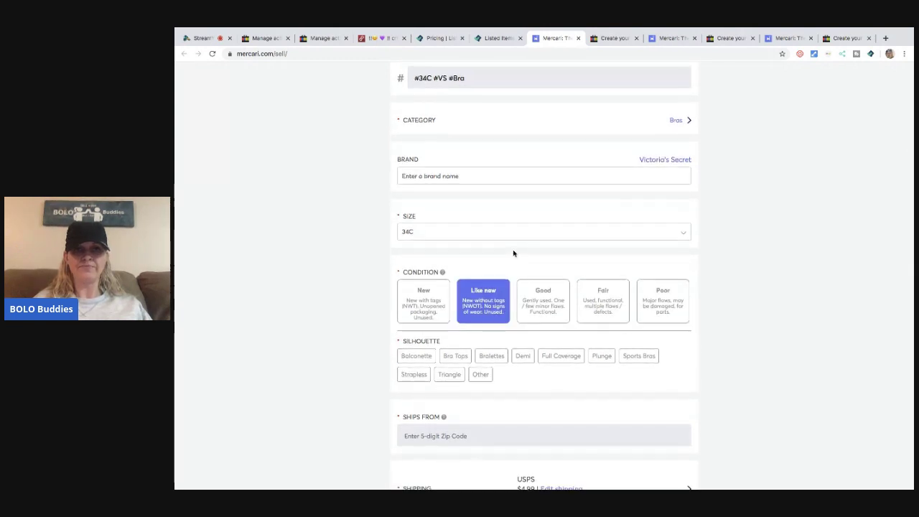
scroll(512, 252, up, 3)
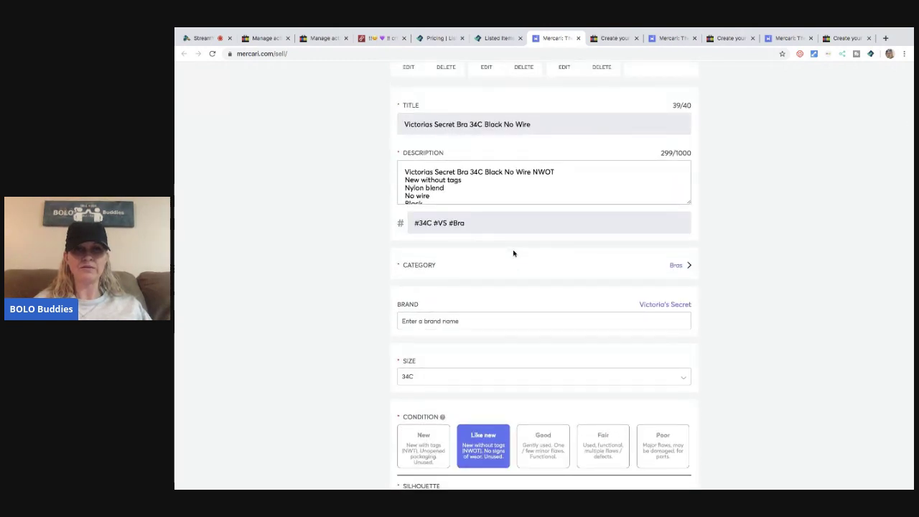
scroll(512, 252, down, 3)
click(485, 347)
Enter the ship-from zip code and save the shipping as free for buyers with Ship on your own.
scroll(484, 350, down, 2)
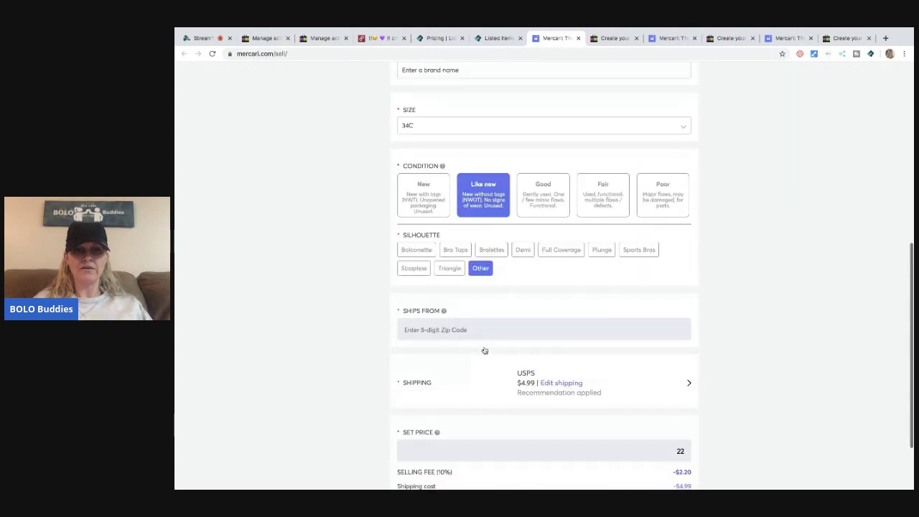
click(467, 331)
text(43023)
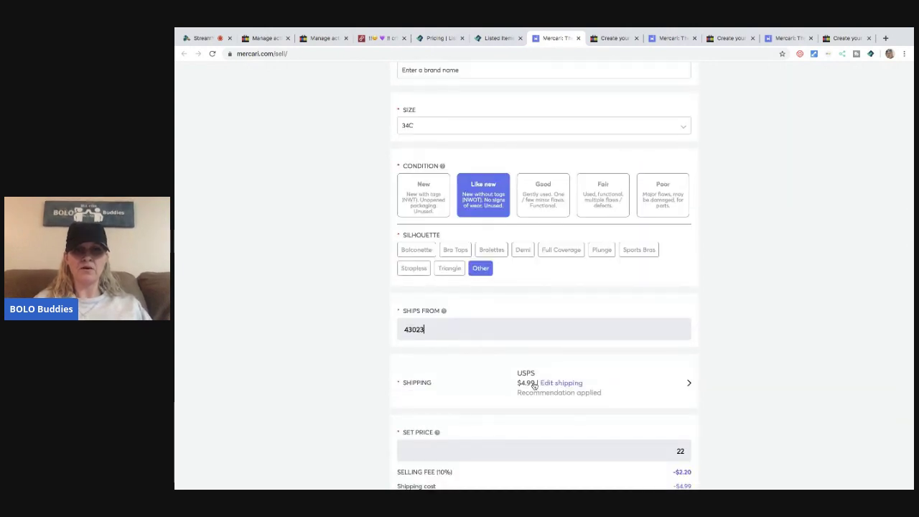
click(565, 383)
click(449, 190)
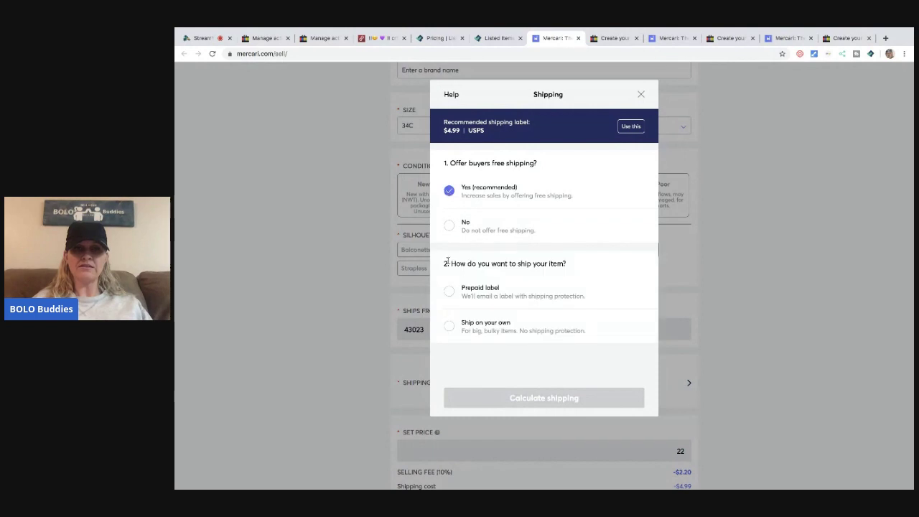
click(449, 327)
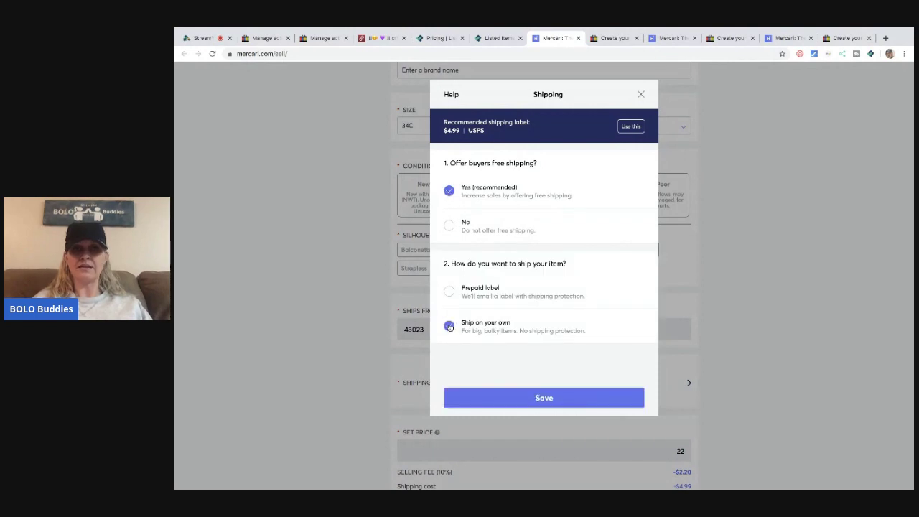
click(563, 403)
List the black 34C bra on Mercari and close its listing page to reach the eBay draft.
scroll(563, 403, down, 1)
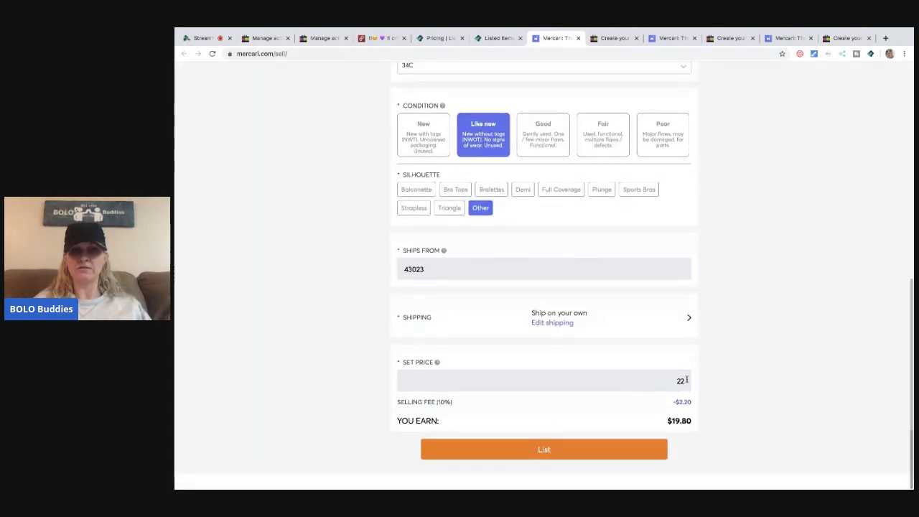
click(546, 450)
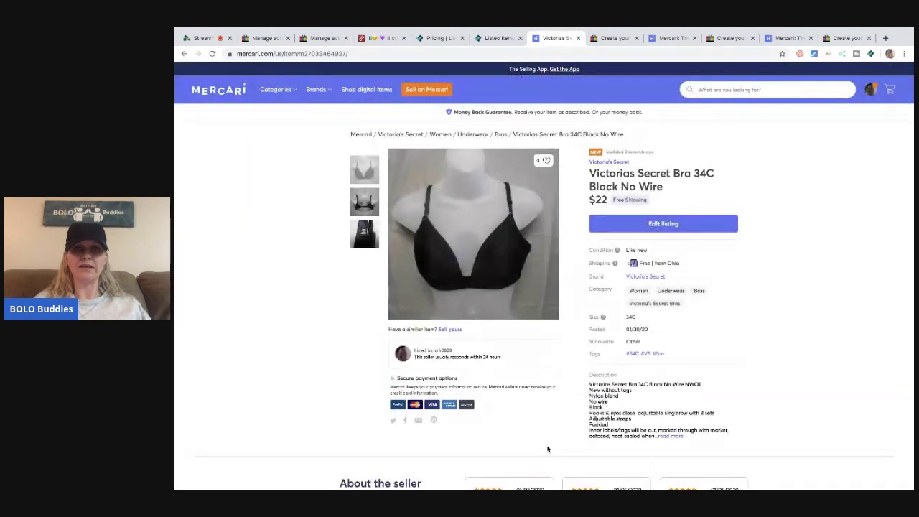
click(578, 38)
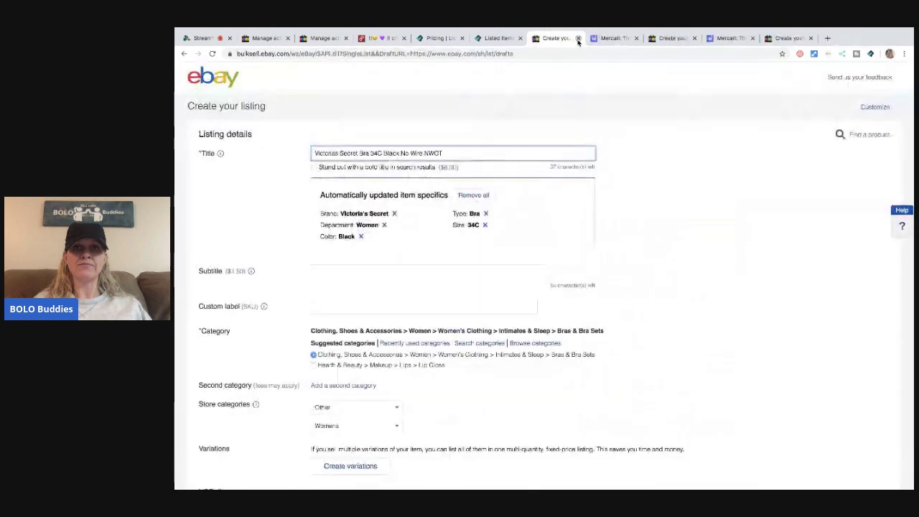
Enter PM MC as the eBay draft's custom label and set the first store category to Womens Clothing.
scroll(476, 224, down, 2)
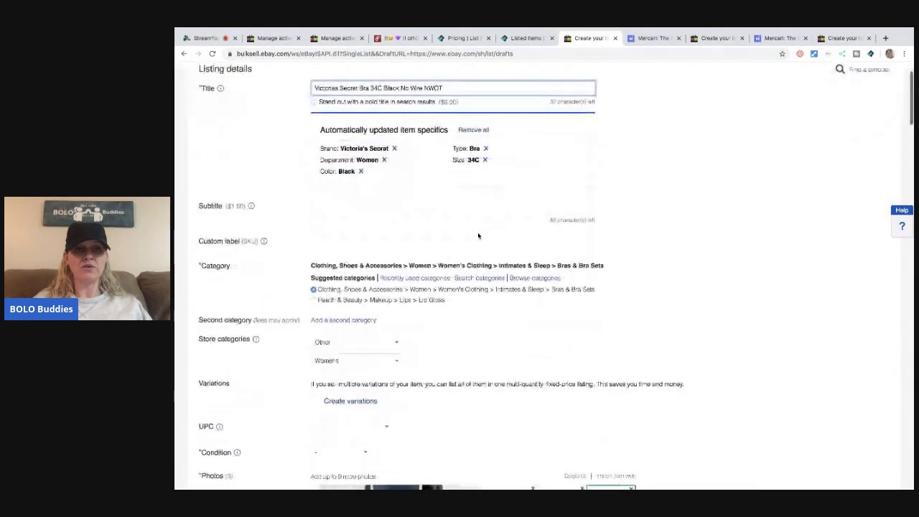
click(370, 244)
text(O)
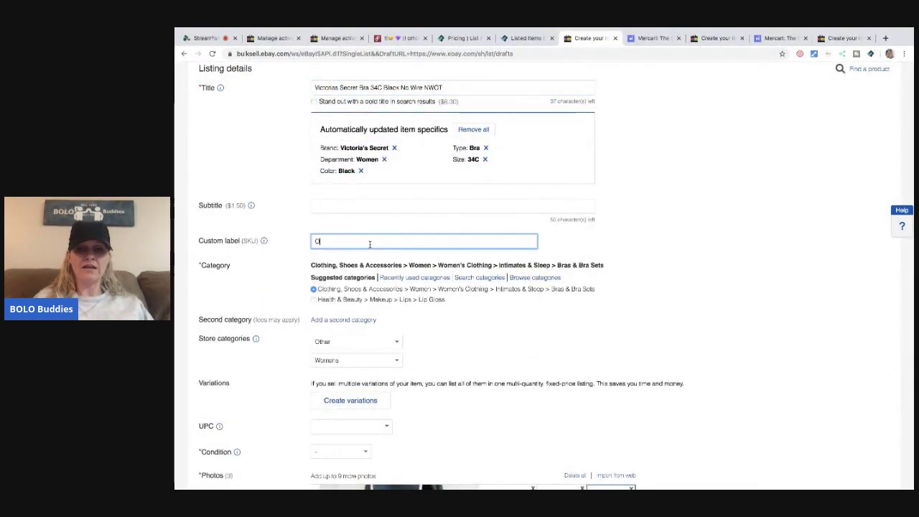
text(MPM MC)
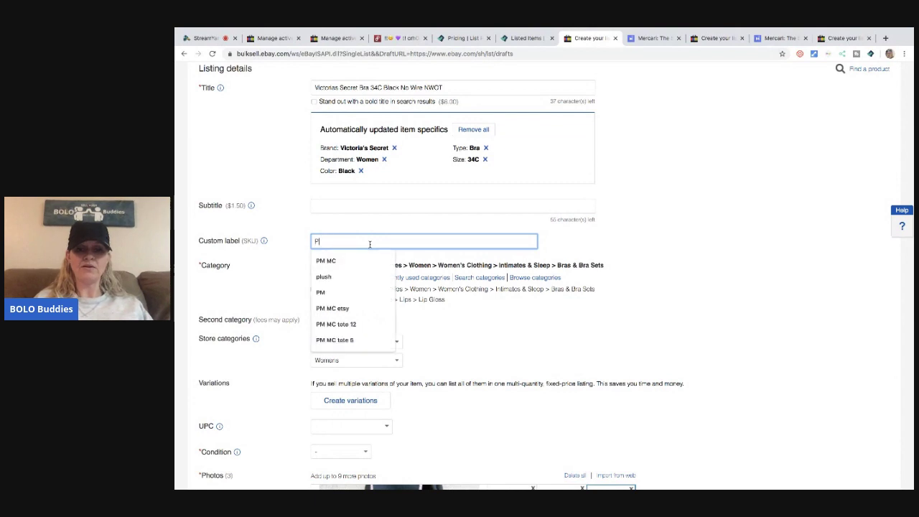
click(493, 304)
scroll(494, 304, down, 1)
click(397, 286)
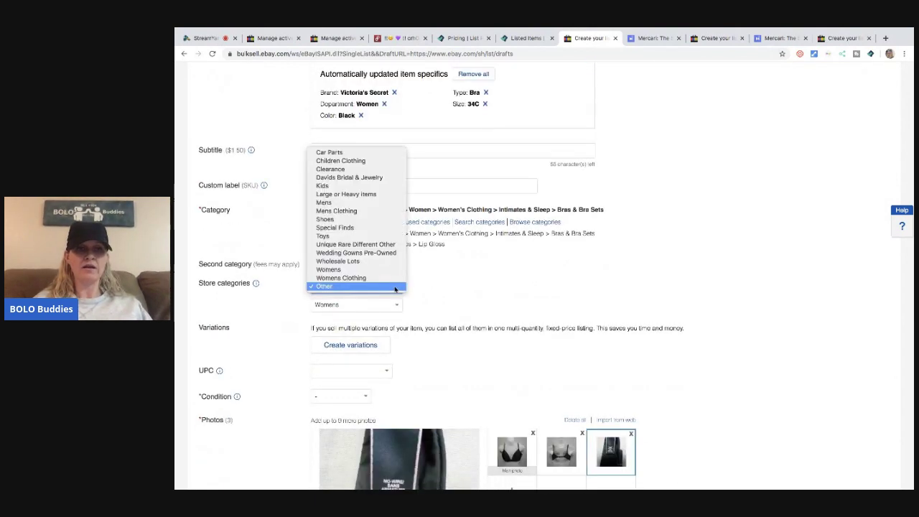
click(359, 278)
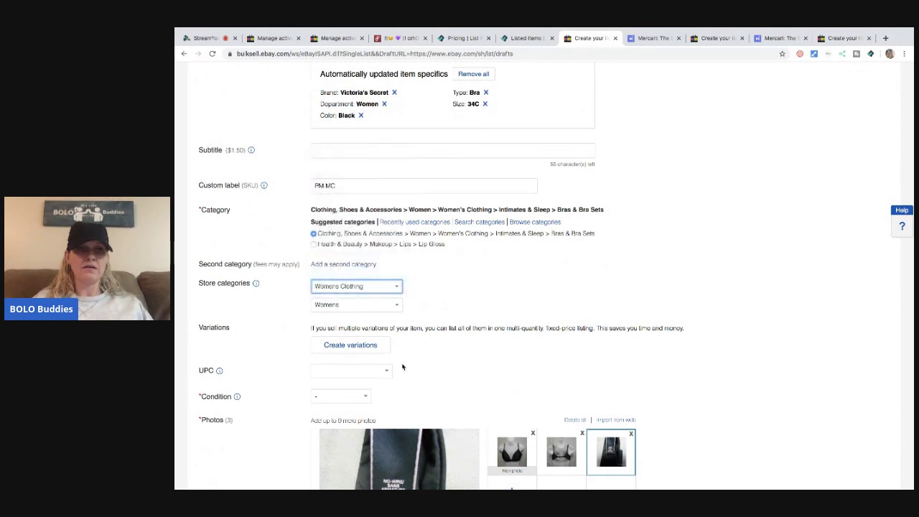
Set the eBay draft's UPC to Does not apply and its condition to New without tags.
click(373, 369)
text(does)
key(Down)
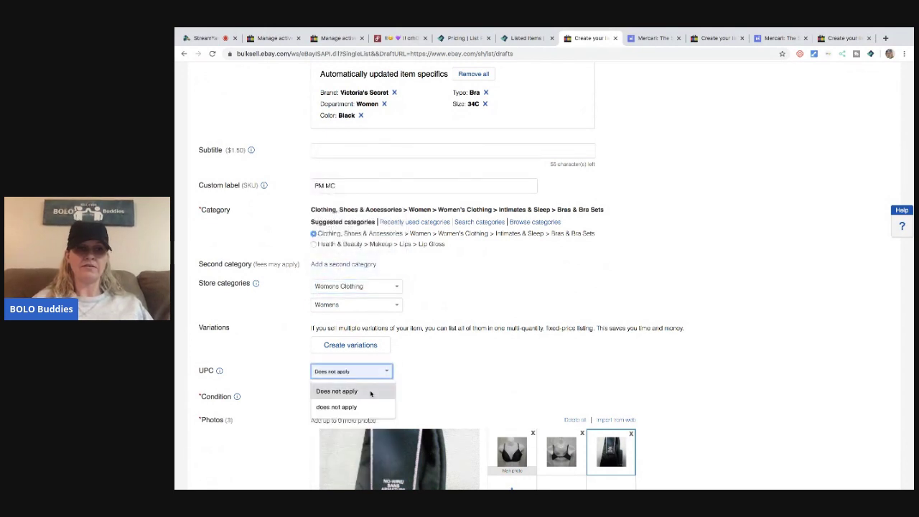
key(Return)
scroll(438, 355, down, 1)
click(341, 319)
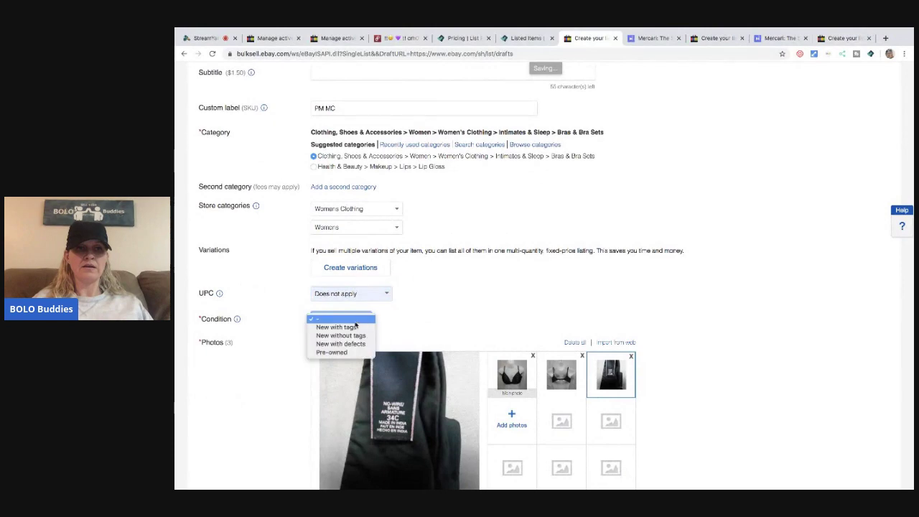
click(341, 336)
Fill in the required item specifics with cup size C, band size 34 and style Bra.
scroll(562, 272, down, 6)
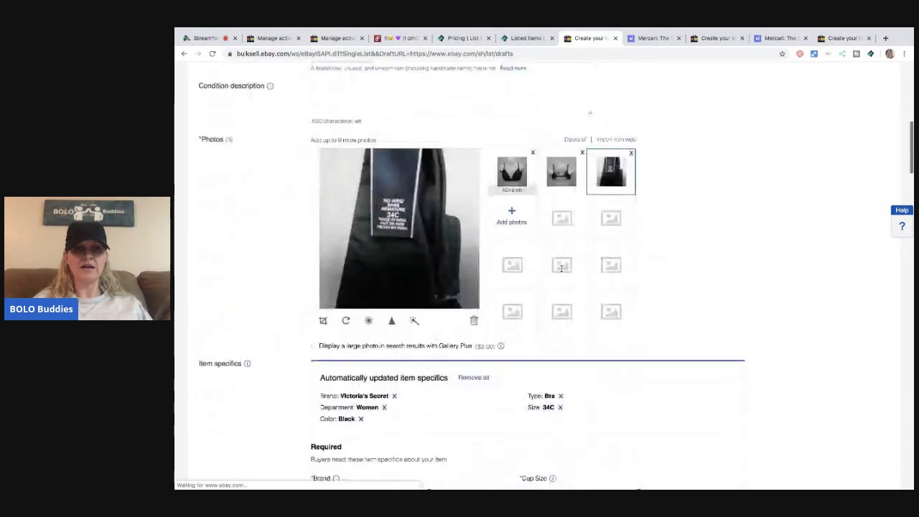
scroll(399, 230, down, 1)
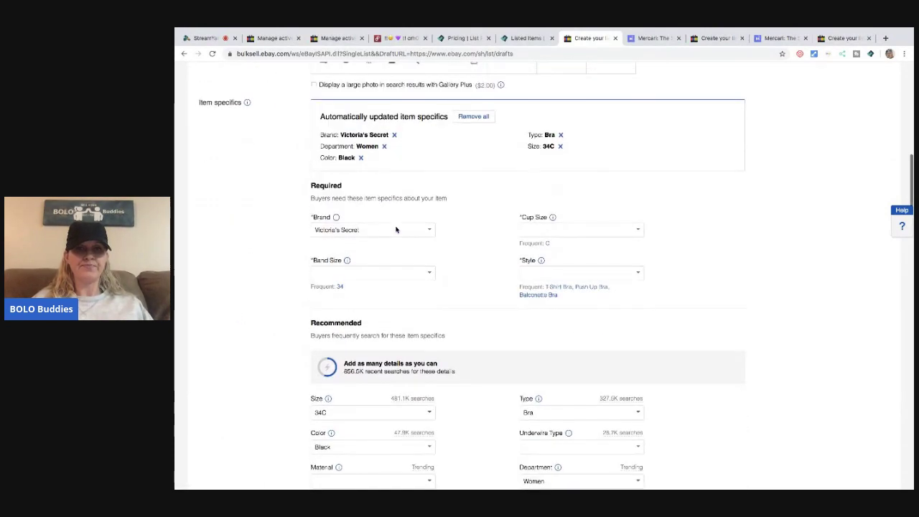
click(545, 244)
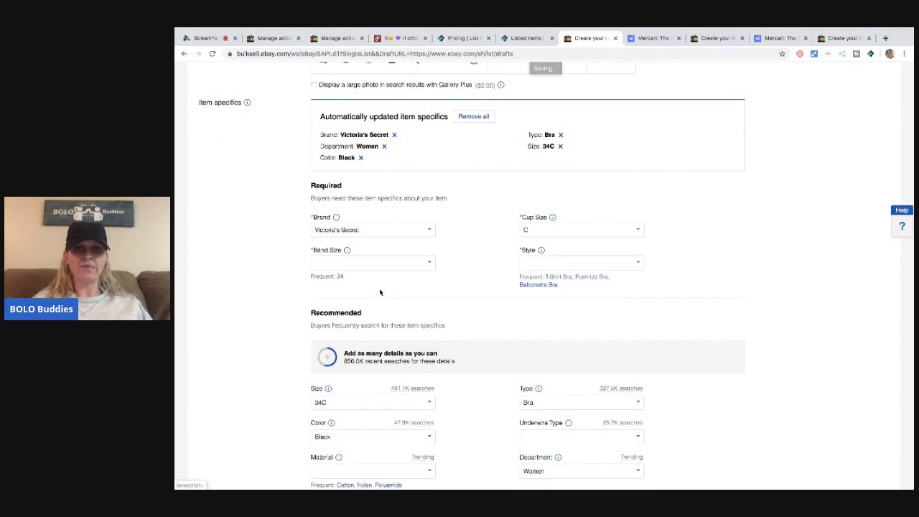
click(551, 262)
text(bra)
click(529, 299)
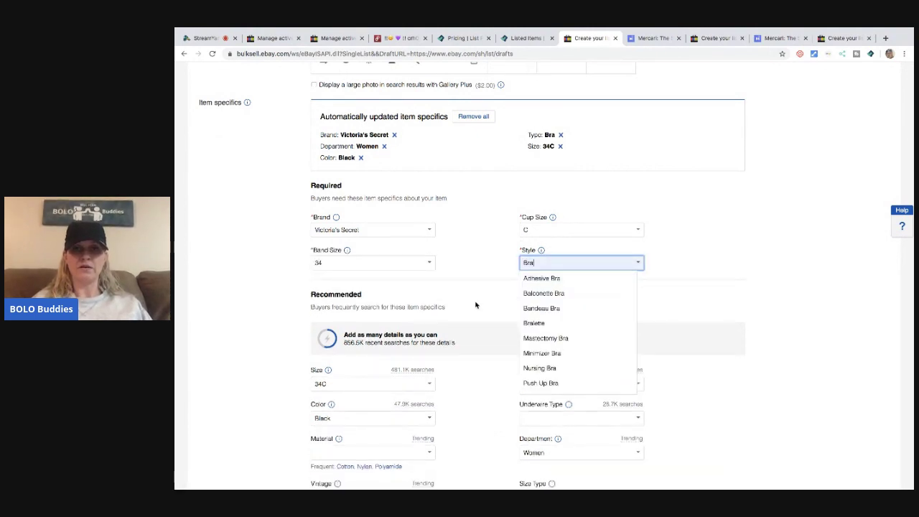
click(481, 268)
Set the recommended item specifics Underwire Type to No and Closure to Hook & Eye.
scroll(481, 259, down, 3)
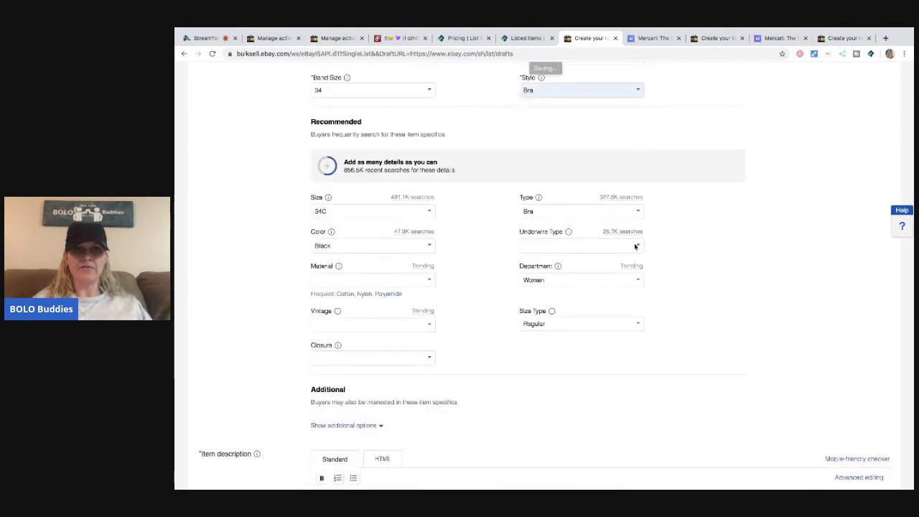
scroll(634, 246, up, 7)
scroll(635, 246, down, 10)
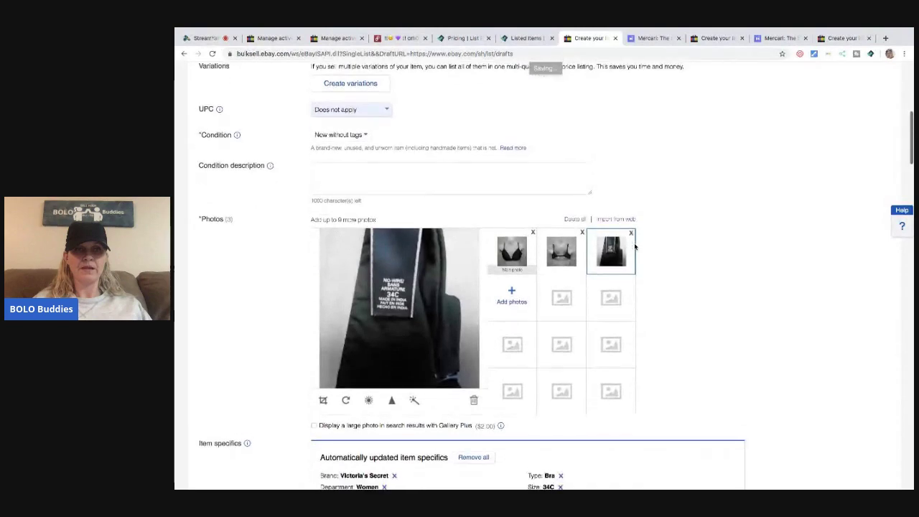
scroll(635, 246, up, 5)
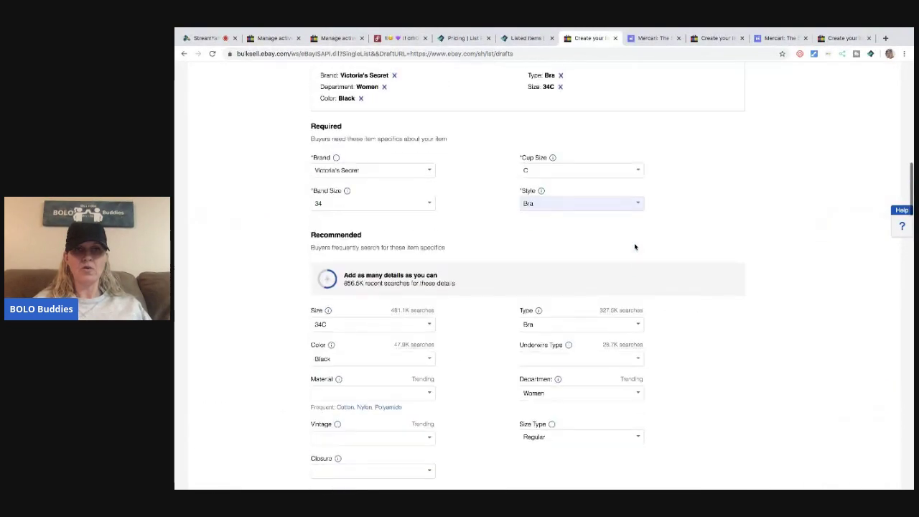
scroll(634, 246, down, 1)
click(638, 329)
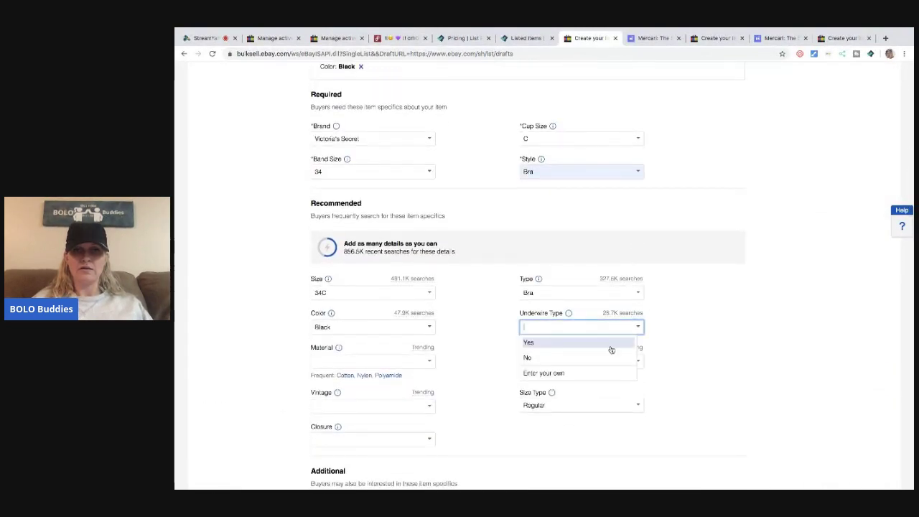
click(601, 359)
scroll(489, 367, down, 2)
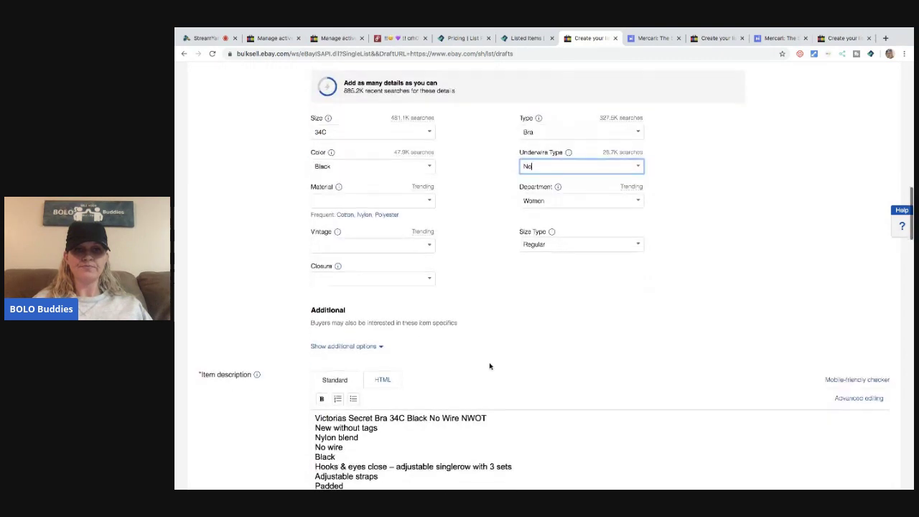
click(429, 279)
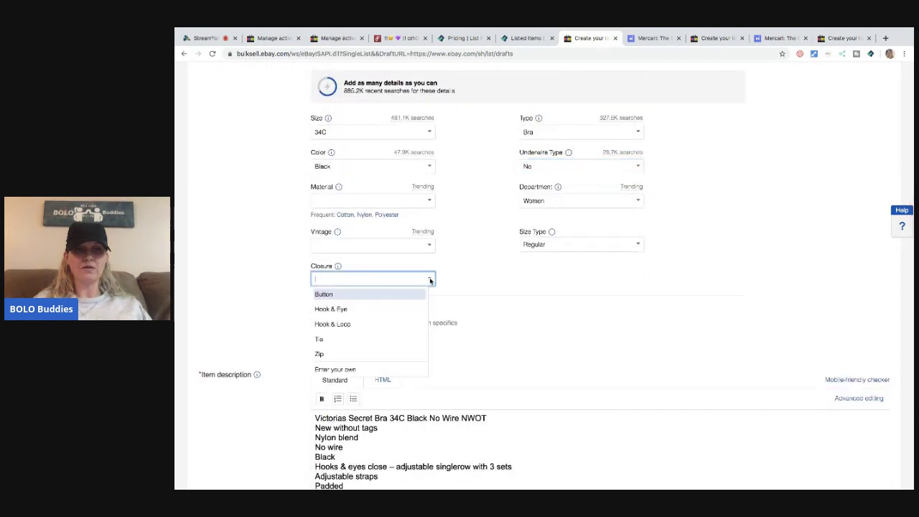
click(402, 313)
Set the eBay draft's package dimensions to 12 x 11 x 3 in.
scroll(533, 277, down, 3)
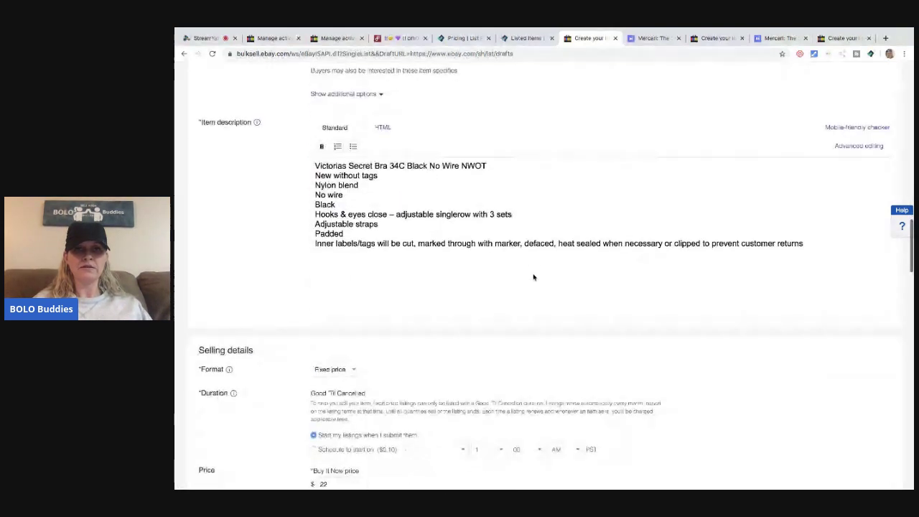
scroll(534, 277, down, 2)
scroll(533, 278, down, 10)
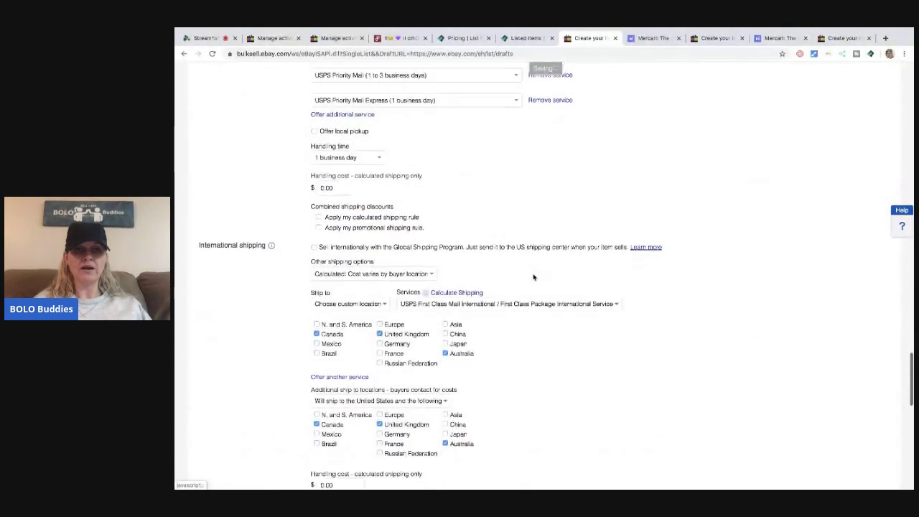
scroll(533, 277, down, 4)
click(425, 317)
text(12)
key(Tab)
text(1)
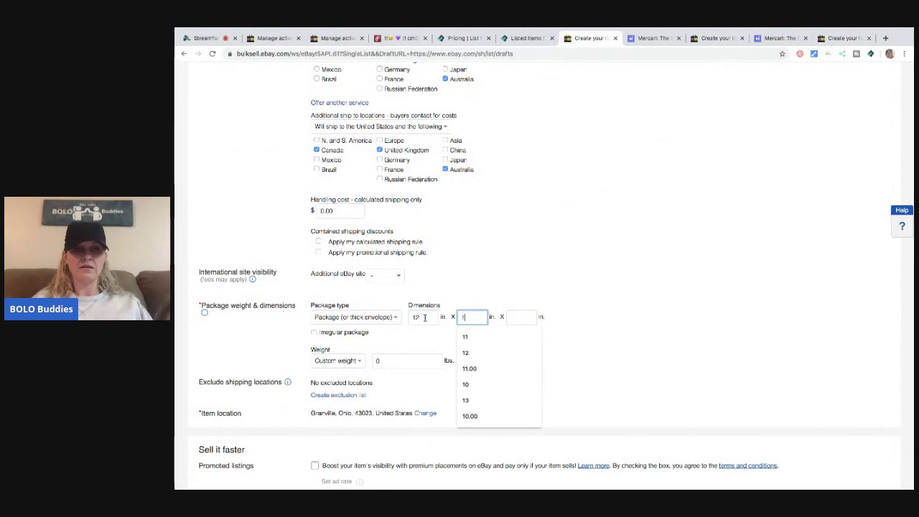
text(1)
key(Tab)
text(3)
key(Tab)
key(Tab)
key(Tab)
key(Tab)
key(Tab)
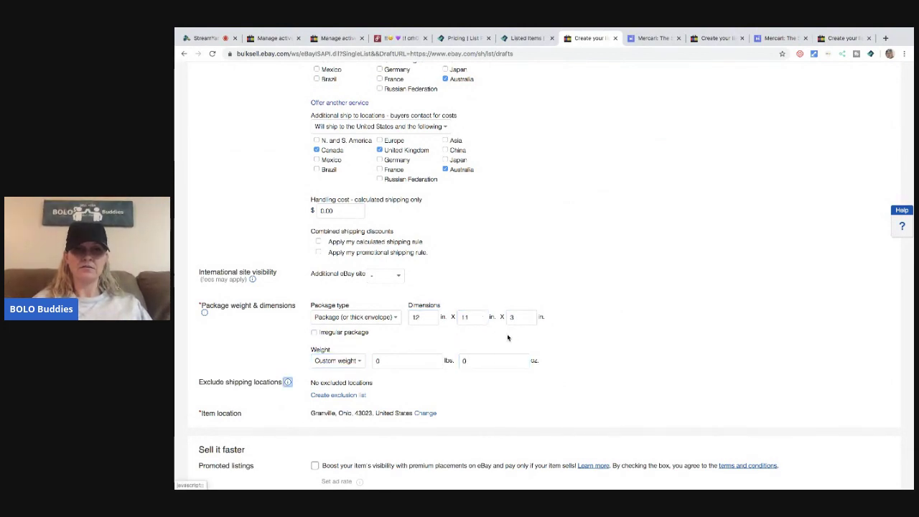
Set the eBay draft's package weight to 7 oz and promote the listing at a 1% ad rate.
click(469, 365)
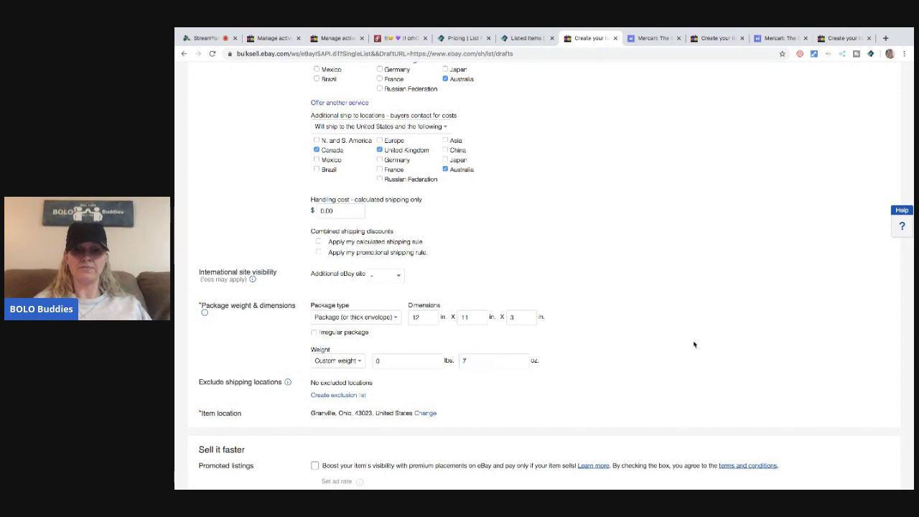
scroll(694, 342, down, 3)
click(315, 294)
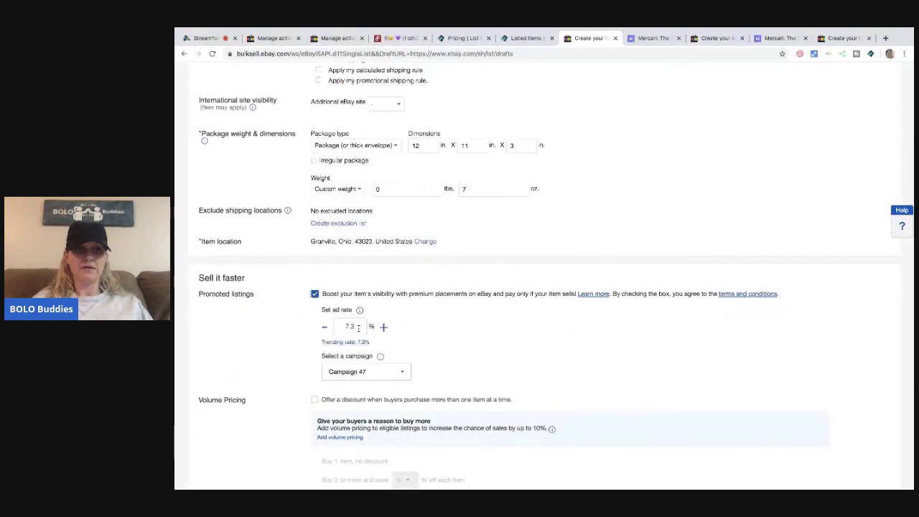
scroll(457, 343, down, 3)
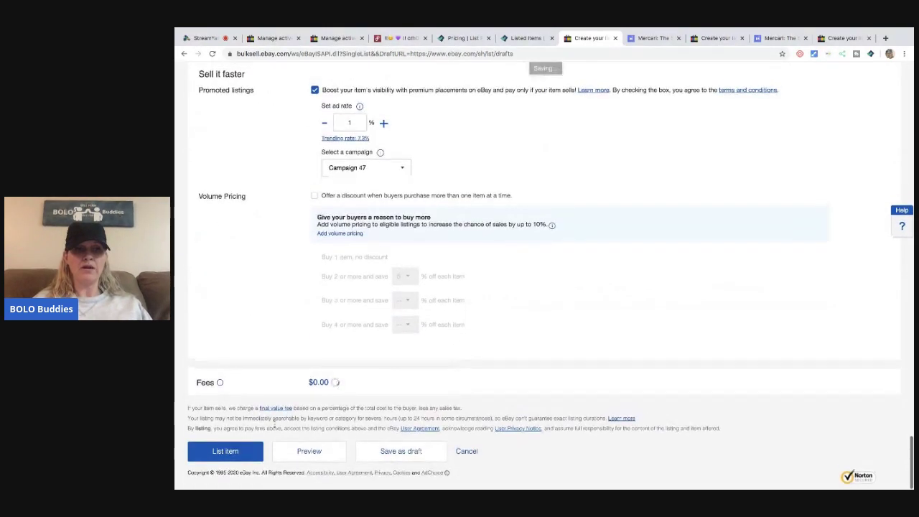
Publish the black 34C bra listing on eBay and close its page.
click(227, 453)
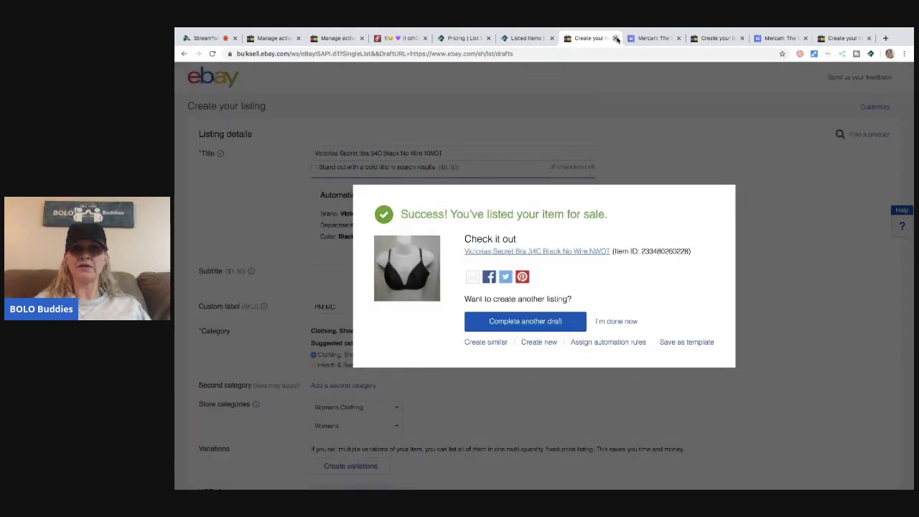
click(615, 38)
Add the tags #32B #VS #Bra to the nude bra's Mercari draft and set its category to Bras.
scroll(589, 200, down, 3)
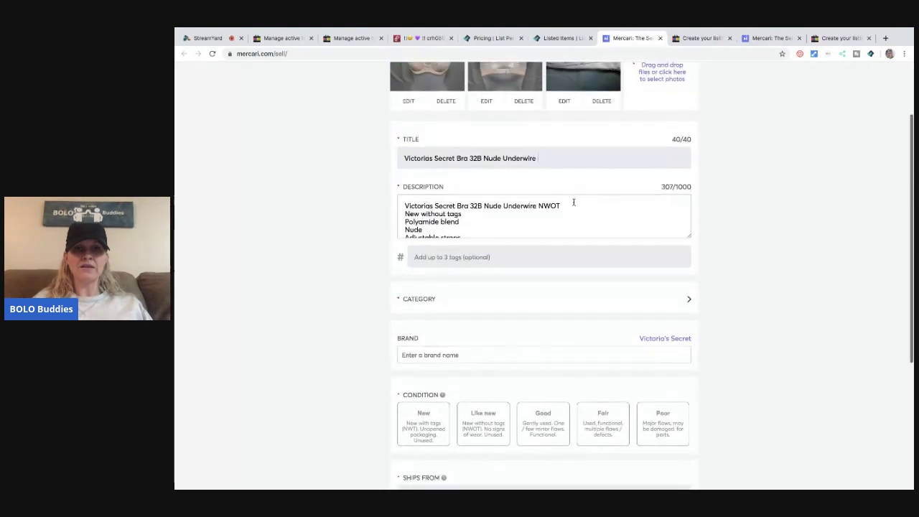
click(478, 257)
text(32B)
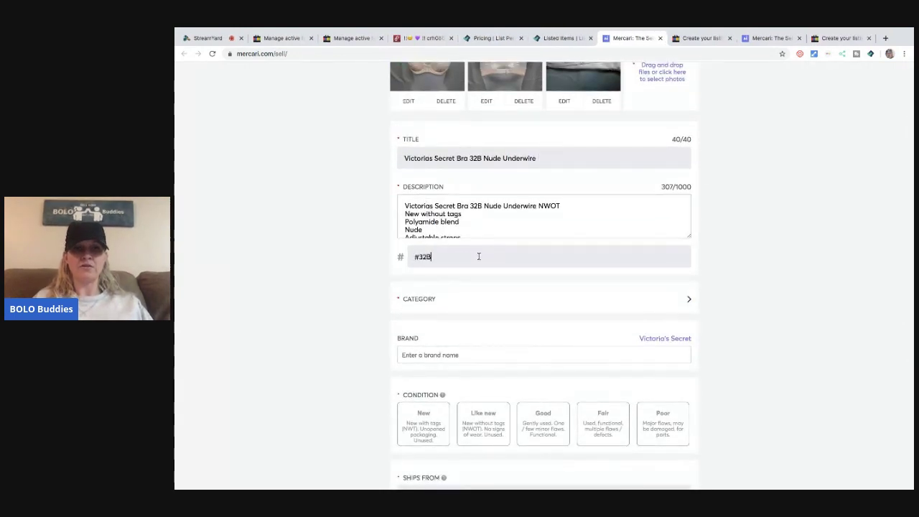
text( #VS #Bra)
click(428, 302)
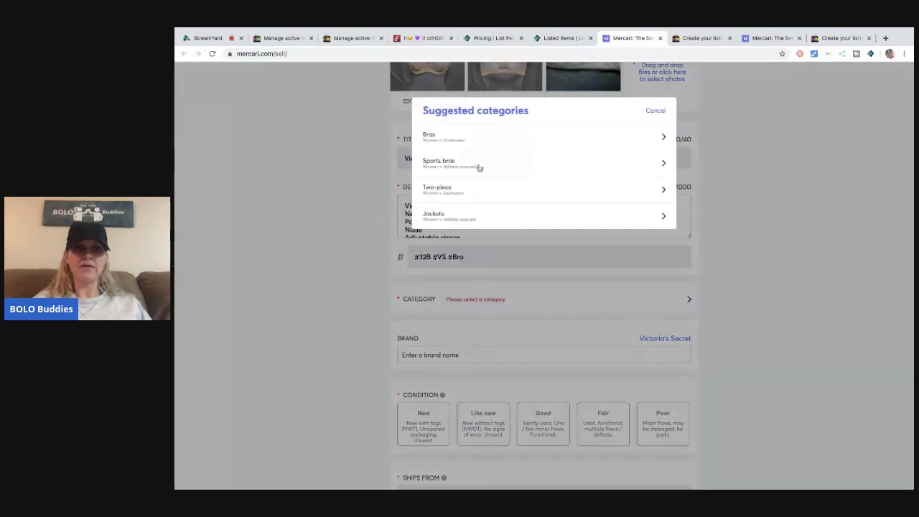
click(482, 139)
Set the Mercari draft's size to 32B and its condition to Like new.
scroll(522, 324, down, 2)
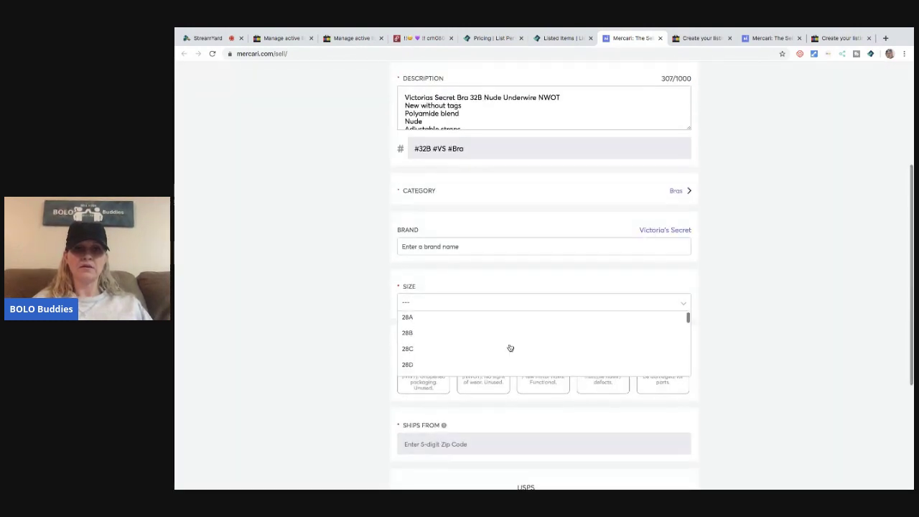
scroll(510, 349, down, 3)
scroll(510, 348, down, 5)
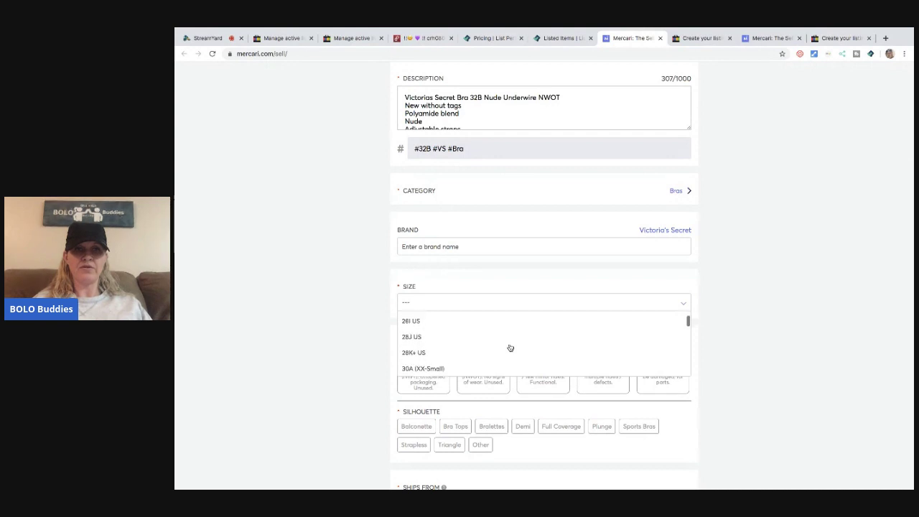
scroll(509, 348, down, 5)
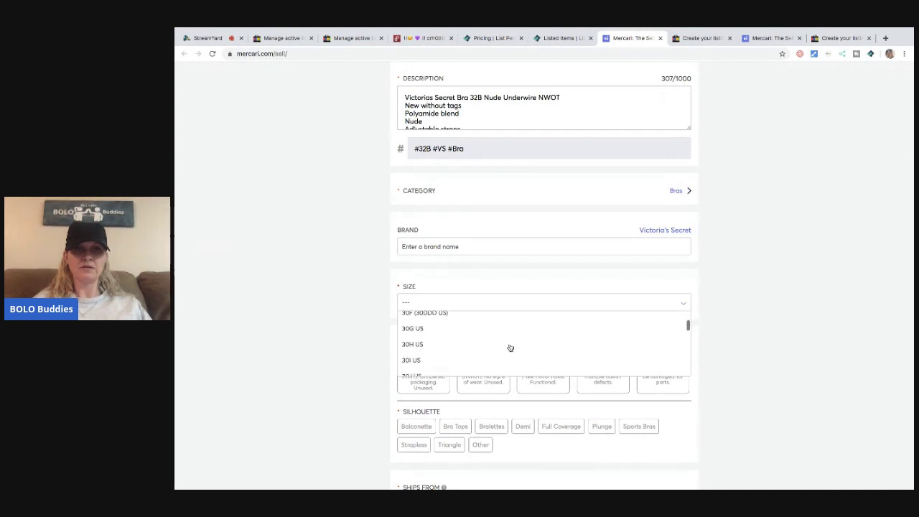
scroll(510, 348, down, 4)
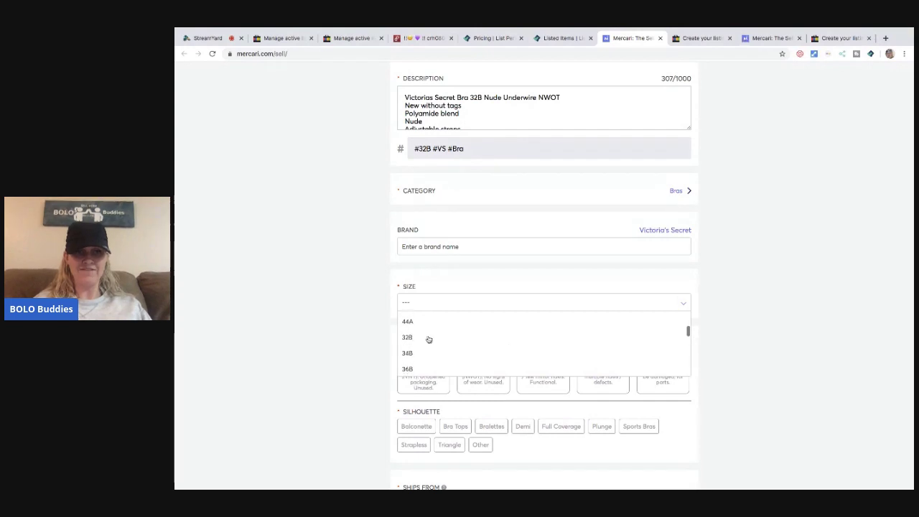
click(429, 337)
click(484, 371)
Set the Mercari draft's silhouette to Other and enter the seller's ships-from ZIP code.
scroll(483, 345, down, 2)
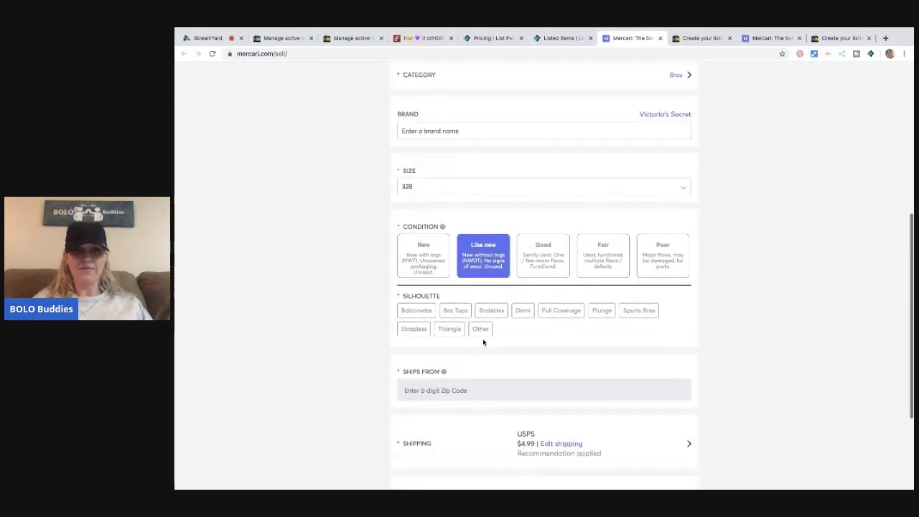
scroll(483, 343, up, 4)
scroll(489, 199, down, 3)
scroll(506, 331, down, 4)
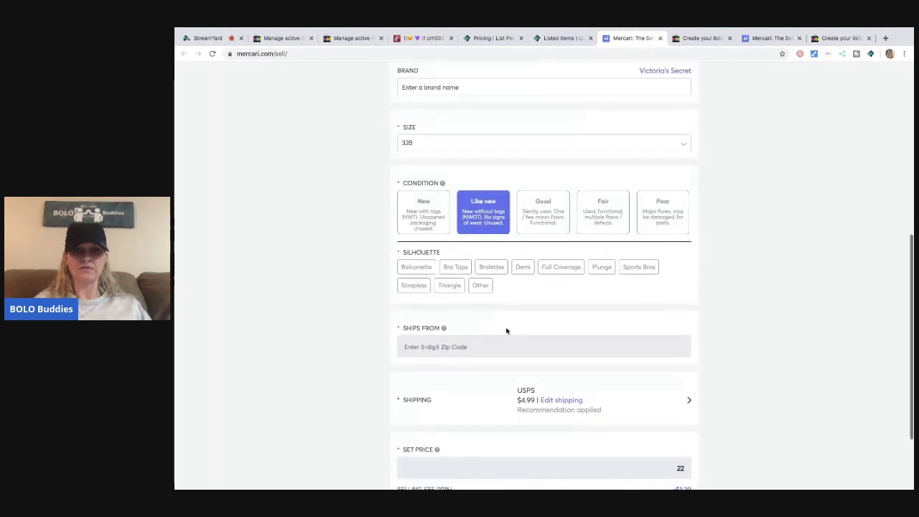
click(481, 287)
text(43023)
Offer free shipping on the Mercari draft with the Ship on your own method and save the shipping settings.
click(561, 401)
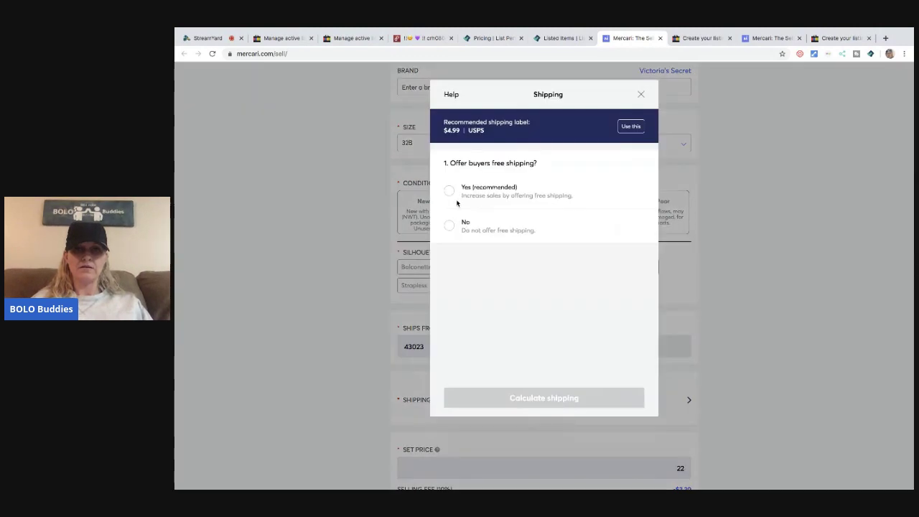
click(449, 192)
click(450, 327)
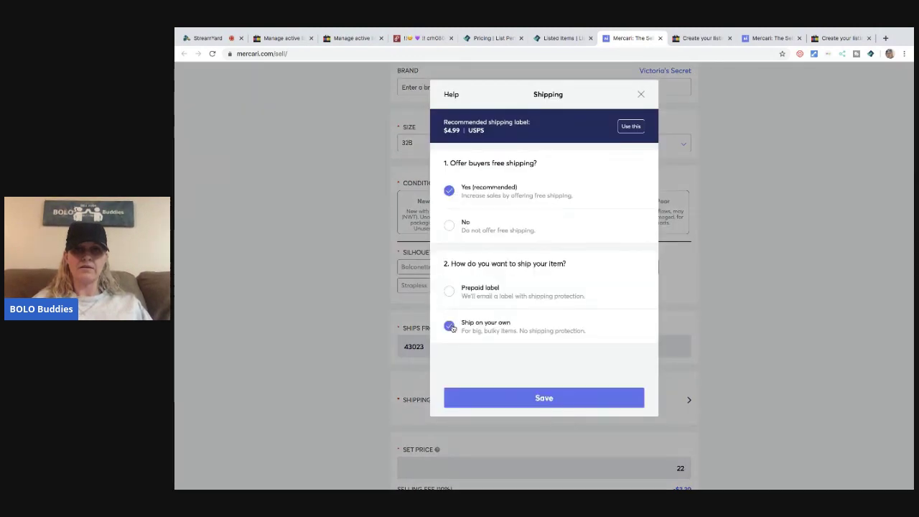
click(533, 392)
Publish the nude 32B bra listing on Mercari and close its page.
scroll(537, 395, down, 2)
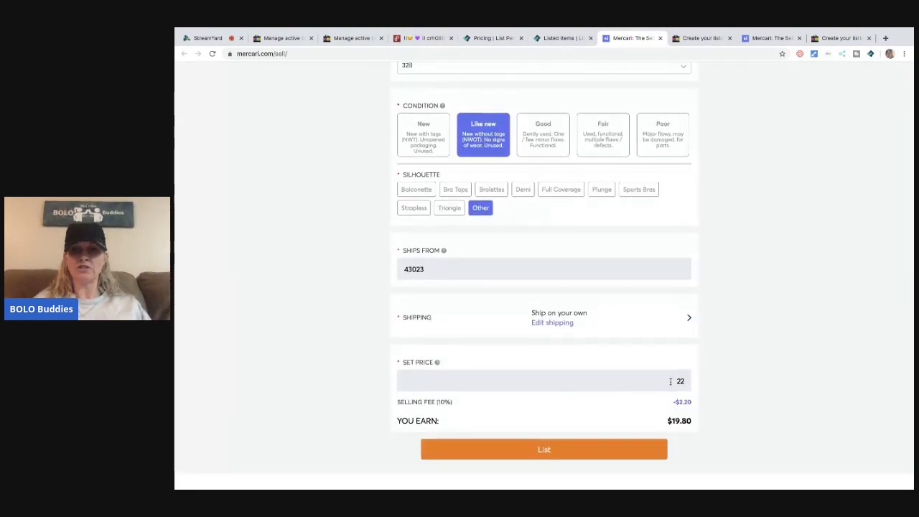
click(537, 449)
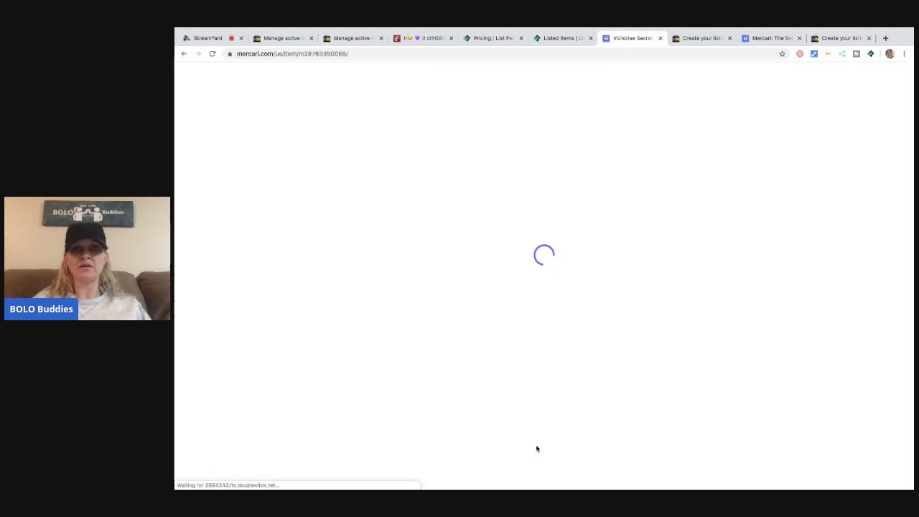
click(660, 38)
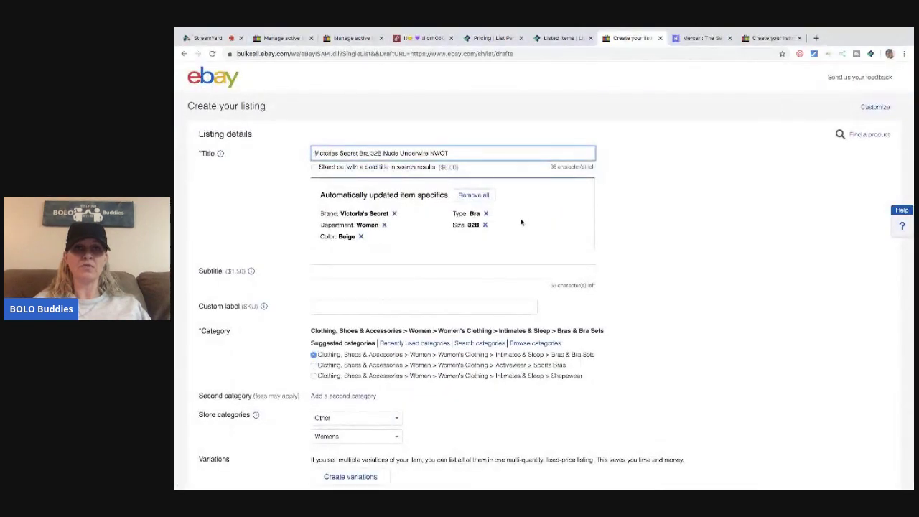
Set the nude bra's eBay custom label to PM MC and its first store category to Womens Clothing.
scroll(488, 237, down, 1)
click(441, 250)
text(PM MC)
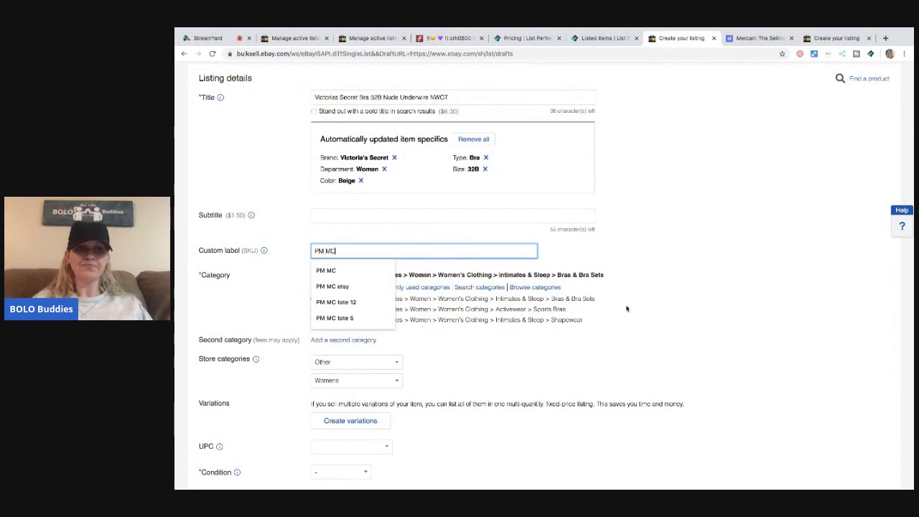
click(668, 332)
click(396, 362)
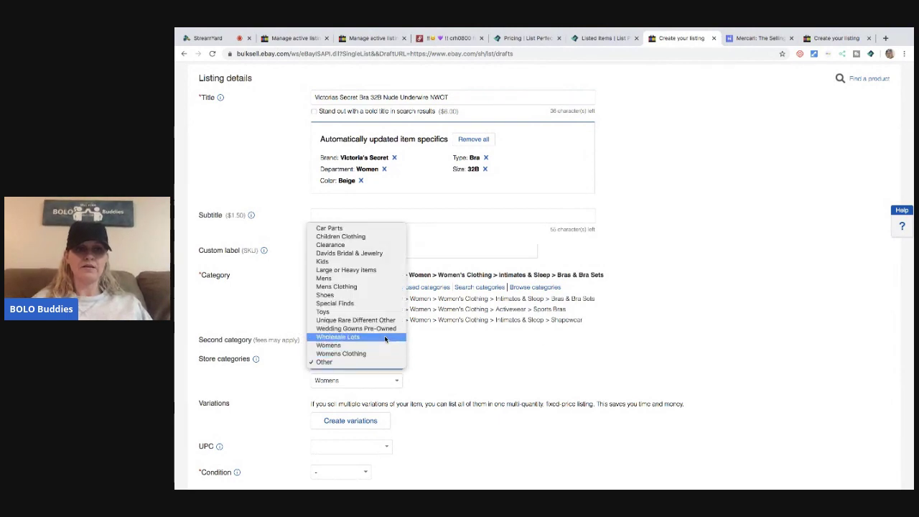
click(388, 353)
Set the nude bra's UPC to Does not apply and its condition to New without tags on eBay.
scroll(472, 318, down, 3)
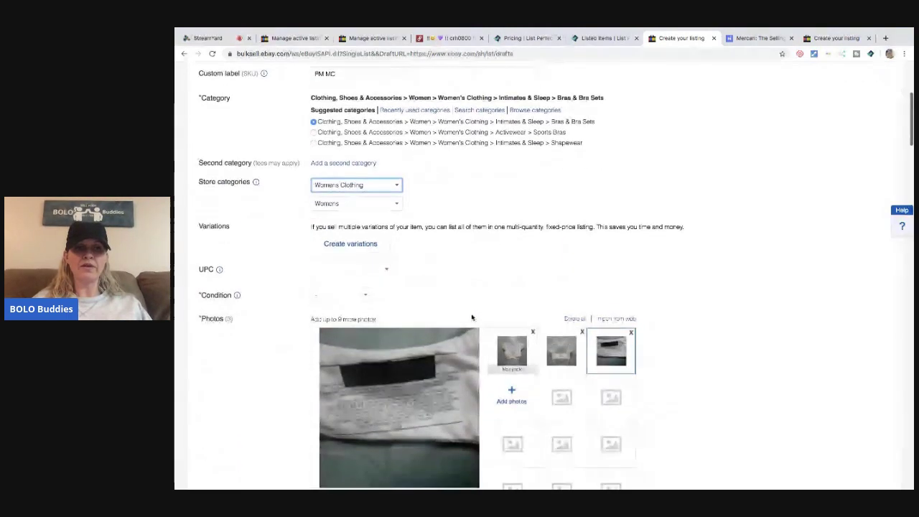
click(384, 269)
text(d)
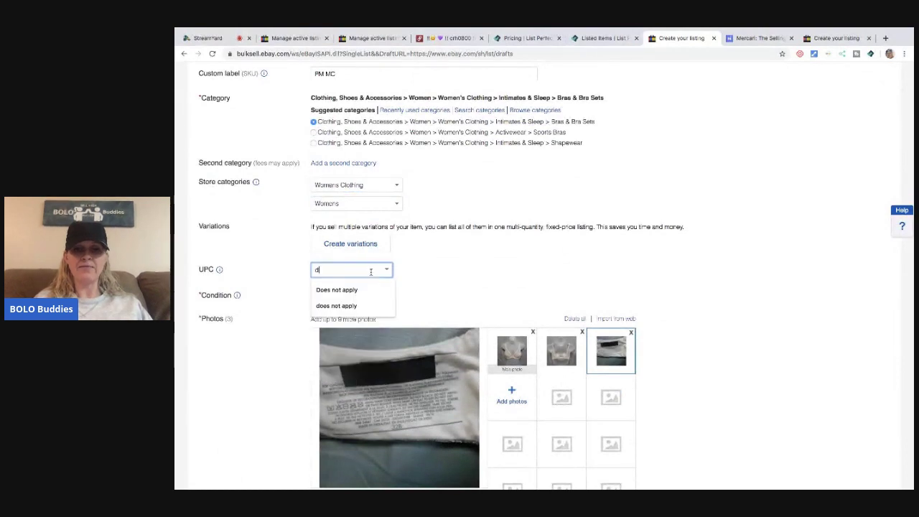
click(352, 290)
click(362, 296)
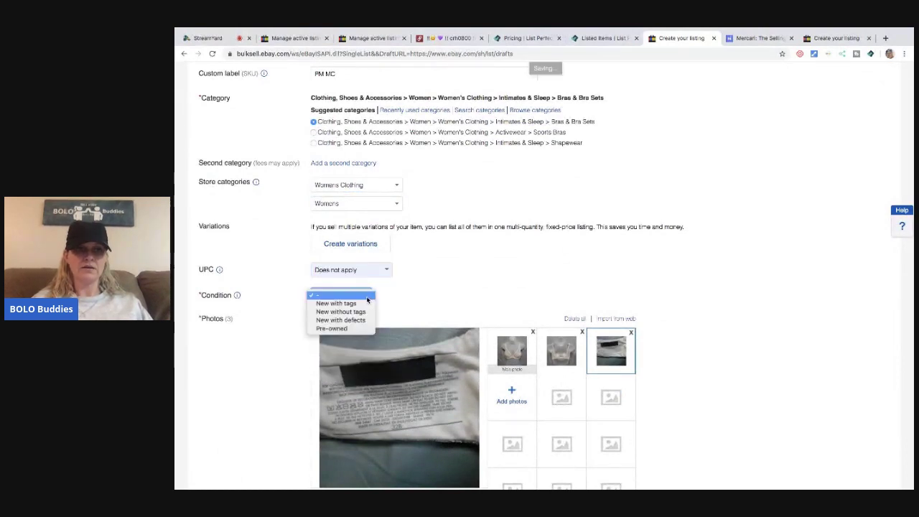
click(357, 314)
Fill in the required item specifics with cup size B, band size 32 and style Bra.
scroll(476, 286, down, 5)
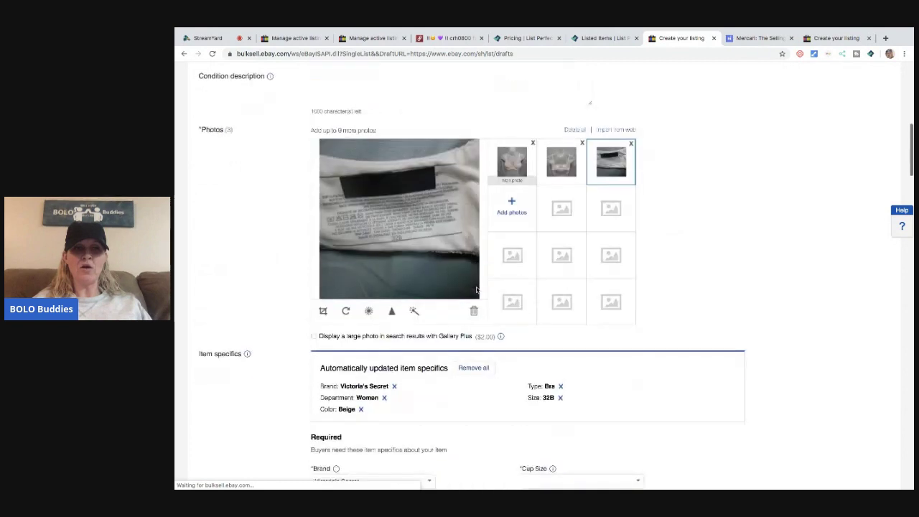
scroll(477, 289, down, 1)
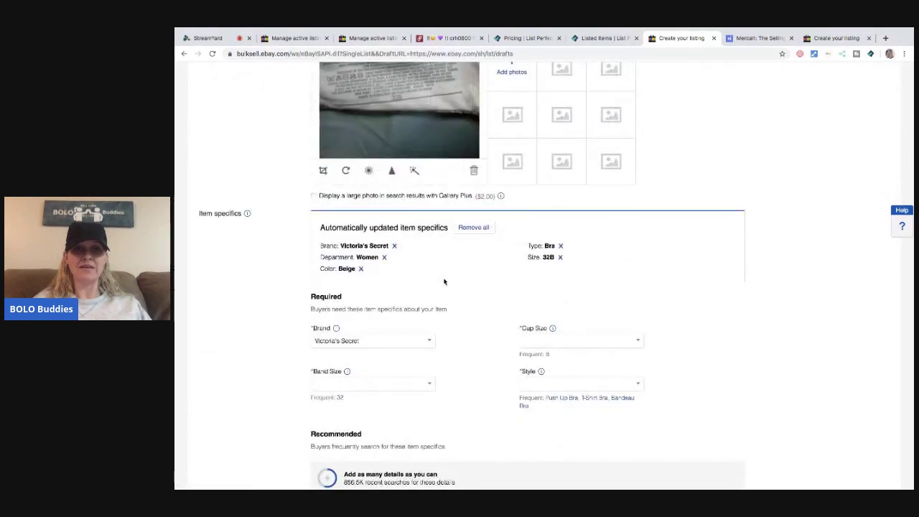
click(547, 355)
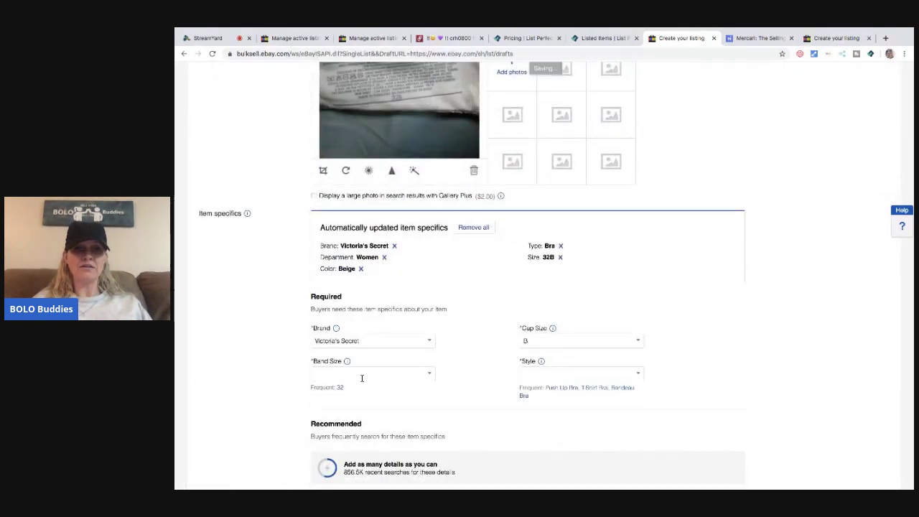
click(339, 389)
click(563, 374)
text(Bra)
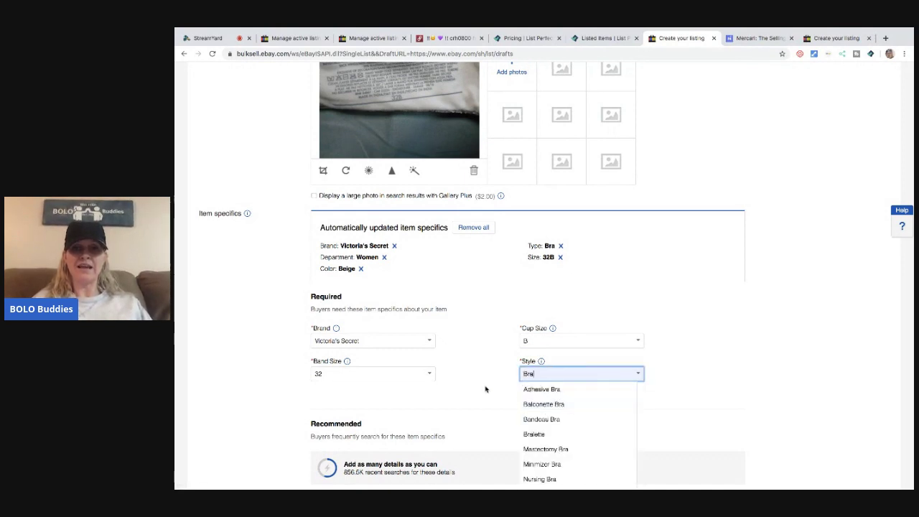
click(485, 389)
Set the recommended item specifics Underwire Type to Yes and Closure to Hook & Eye.
scroll(485, 389, down, 3)
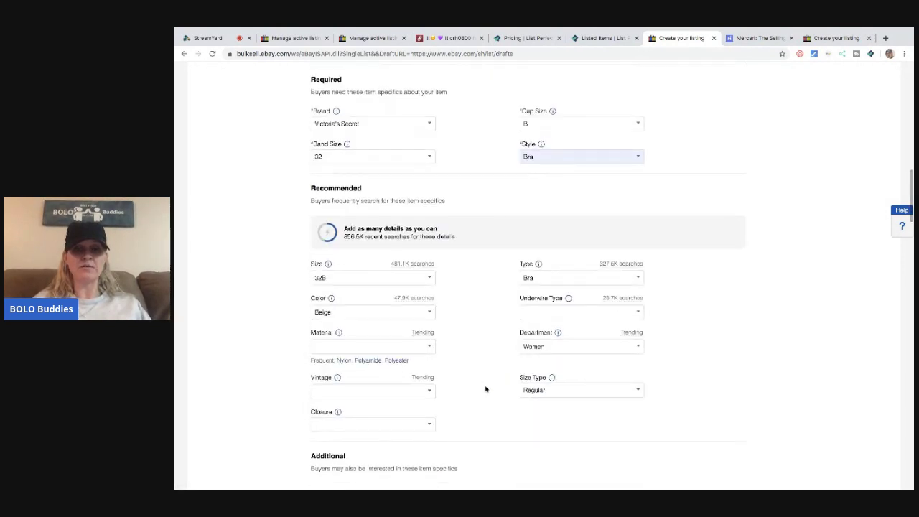
click(637, 314)
click(587, 327)
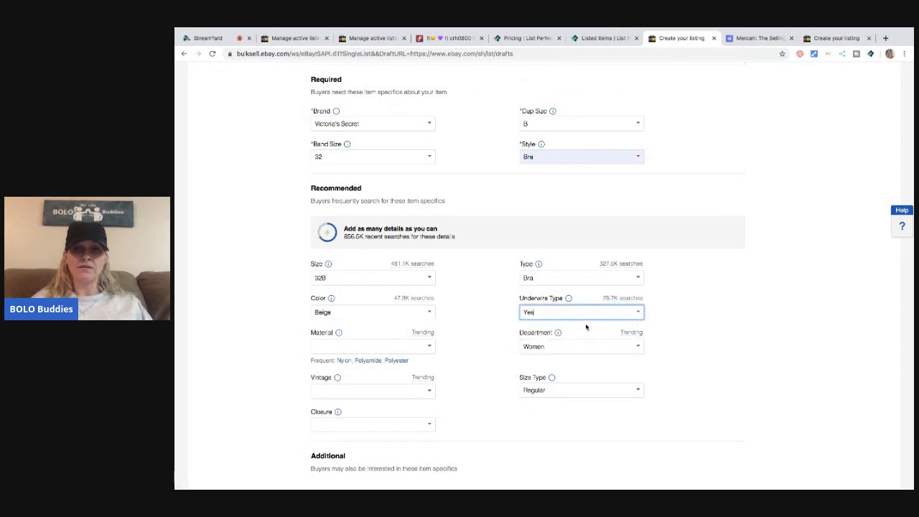
scroll(501, 369, down, 1)
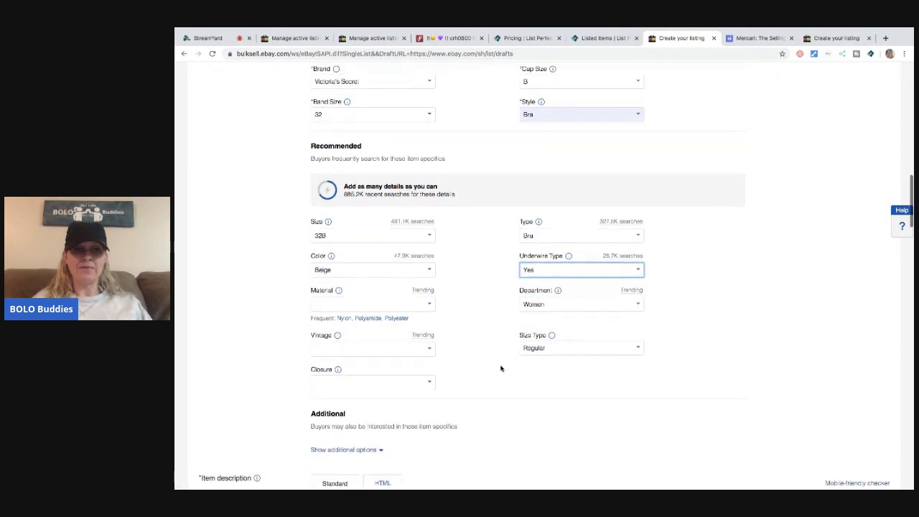
click(430, 381)
click(396, 412)
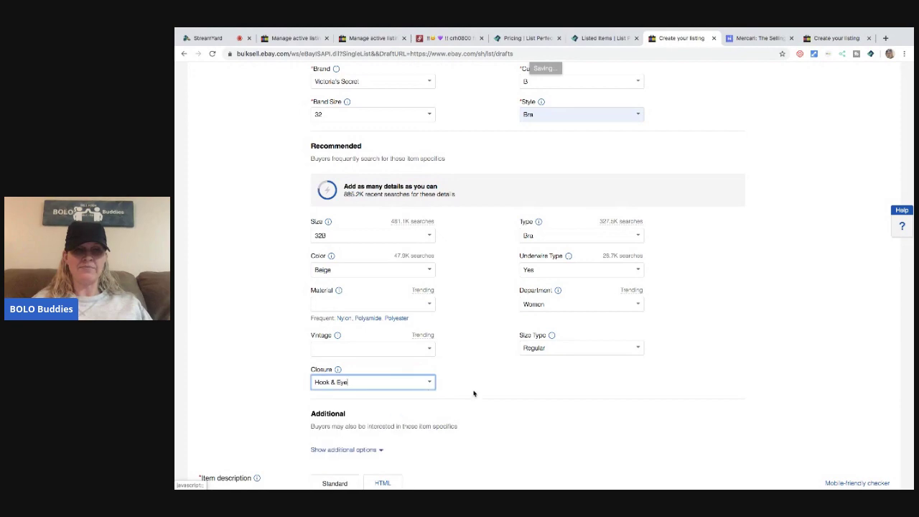
Set the nude bra's package dimensions to 12 x 11 x 3 in and its weight to 8 oz.
scroll(505, 382, down, 10)
scroll(503, 382, down, 14)
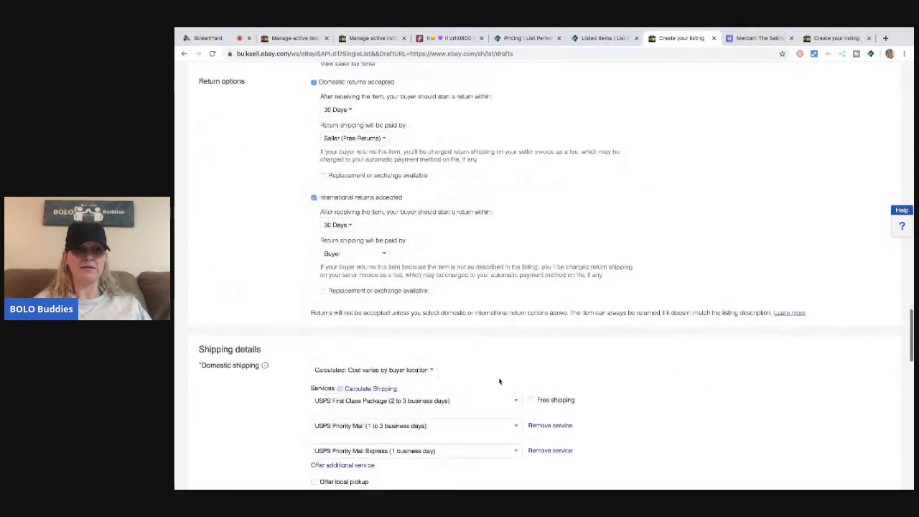
scroll(499, 381, down, 15)
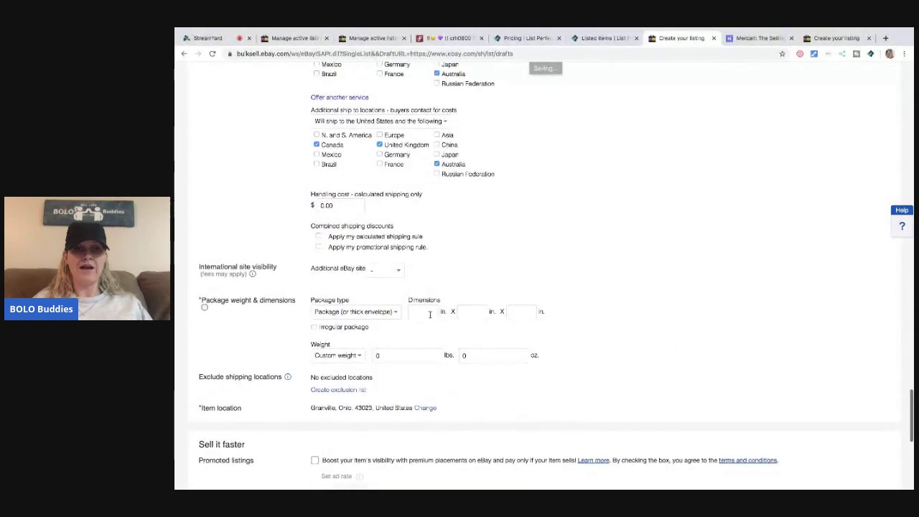
click(429, 313)
text(12)
key(Tab)
text(11)
key(Tab)
text(3)
key(Tab)
key(Tab)
key(Tab)
key(Tab)
text(8)
click(607, 331)
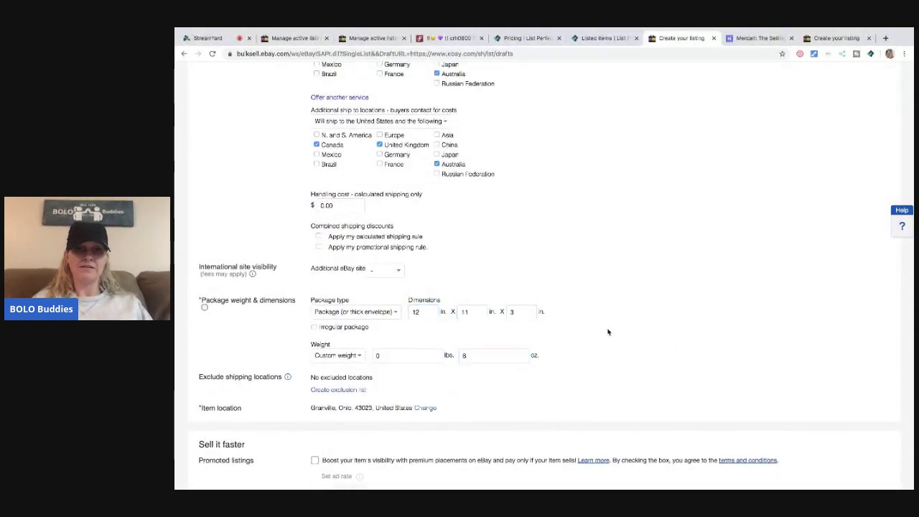
Promote the nude bra's eBay listing at a 1% ad rate in Campaign 47 and publish it.
scroll(607, 330, down, 5)
click(315, 260)
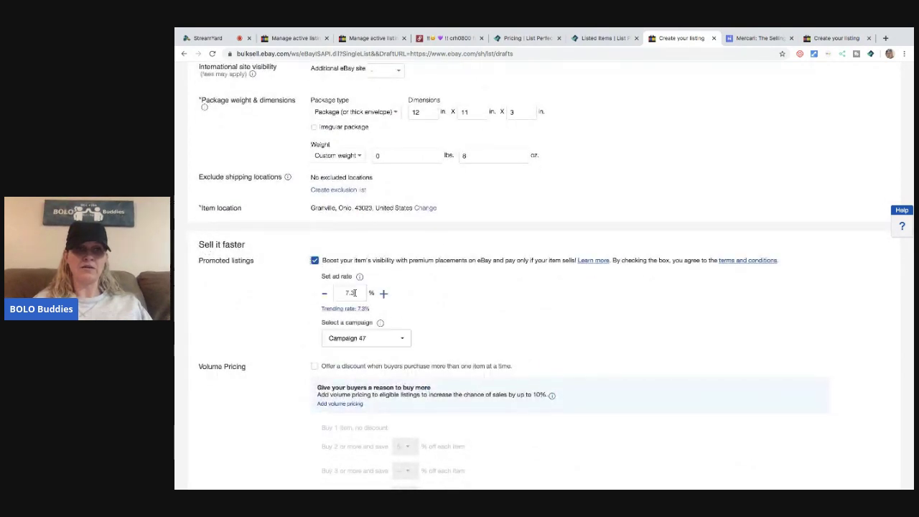
scroll(461, 298, down, 5)
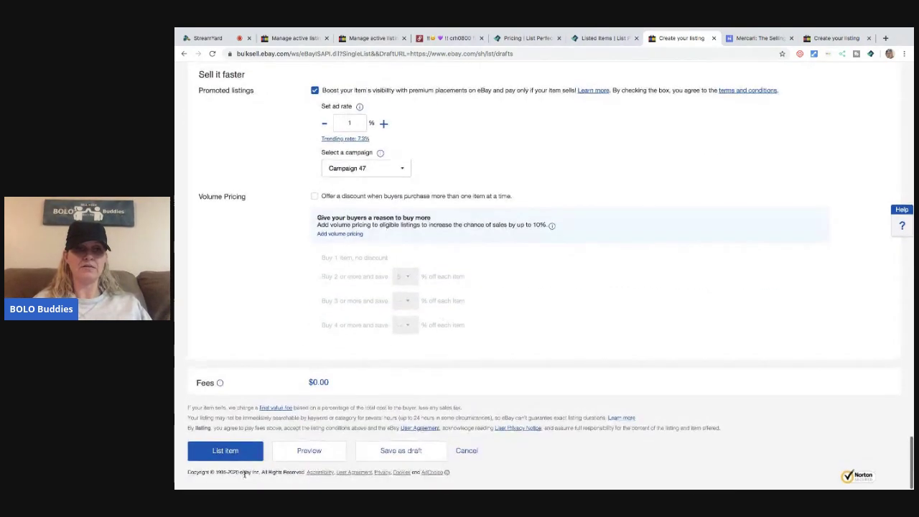
click(230, 453)
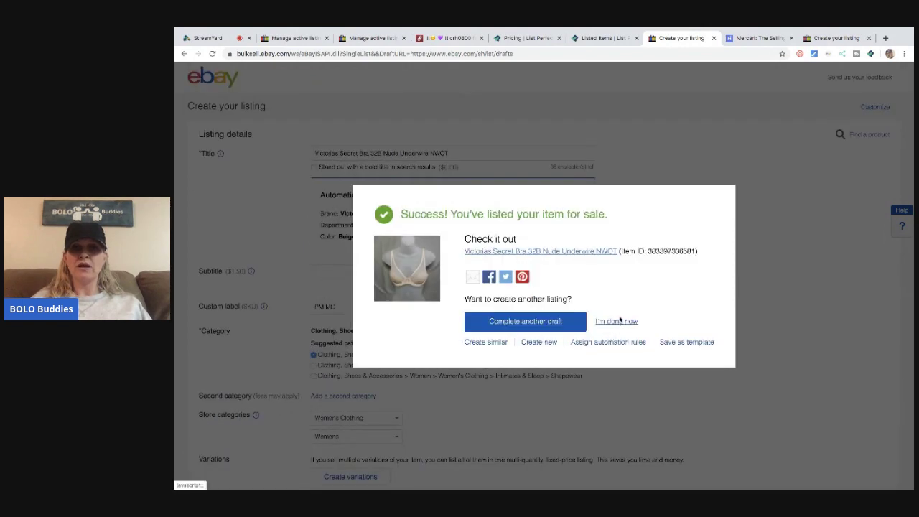
click(714, 38)
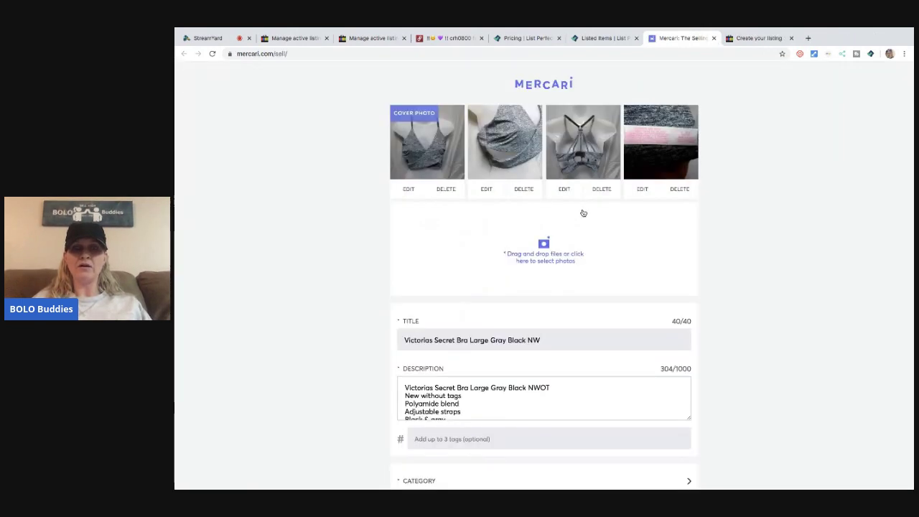
Remove NW from the gray and black bra's Mercari title and add the tags #VS #Bra #Large.
scroll(583, 214, down, 2)
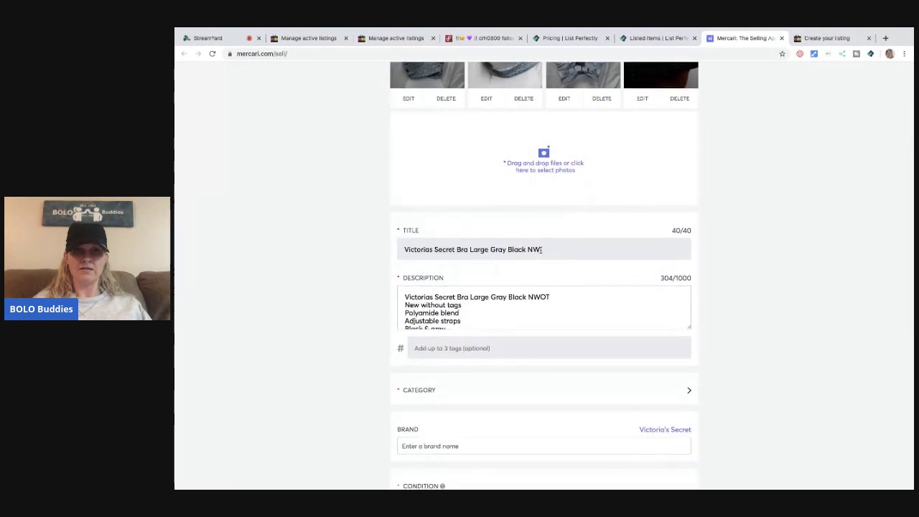
key(BackSpace)
key(BackSpace)
key(BackSpace)
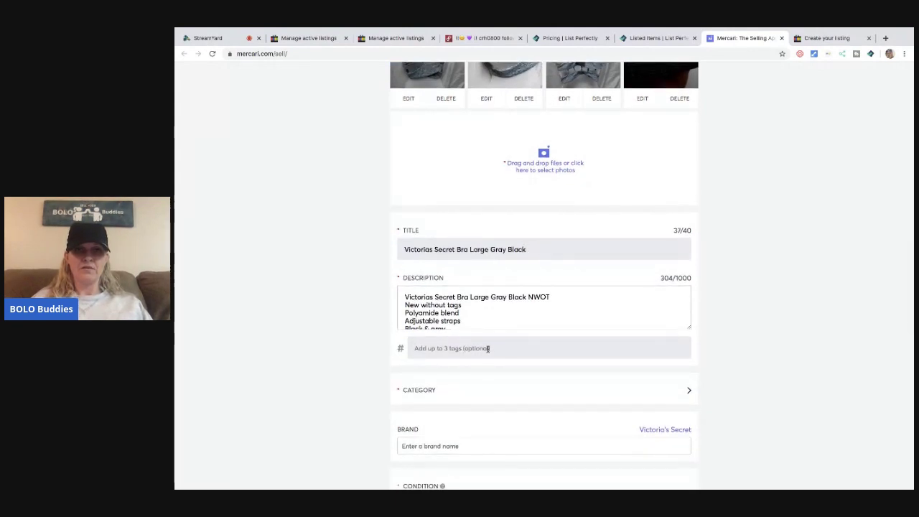
click(488, 349)
text(#VS #Bra #LAr)
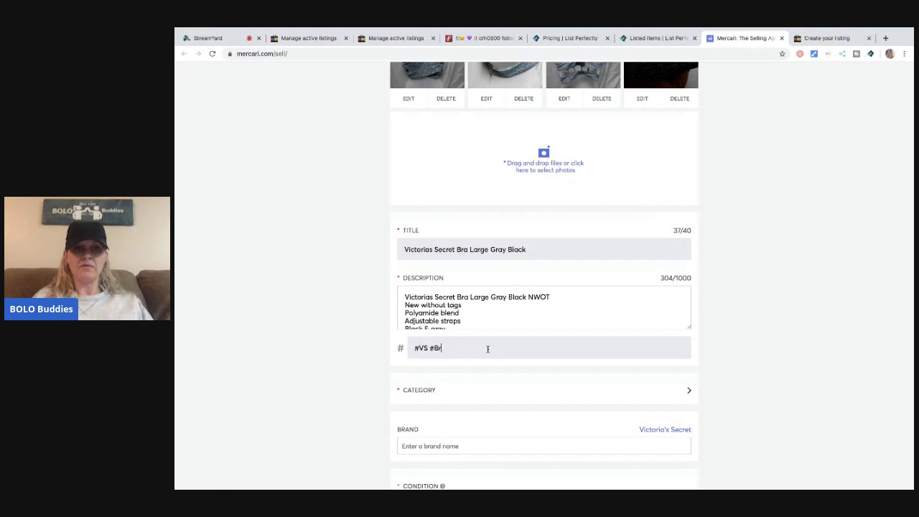
key(BackSpace)
key(BackSpace)
key(BackSpace)
key(BackSpace)
text(arge)
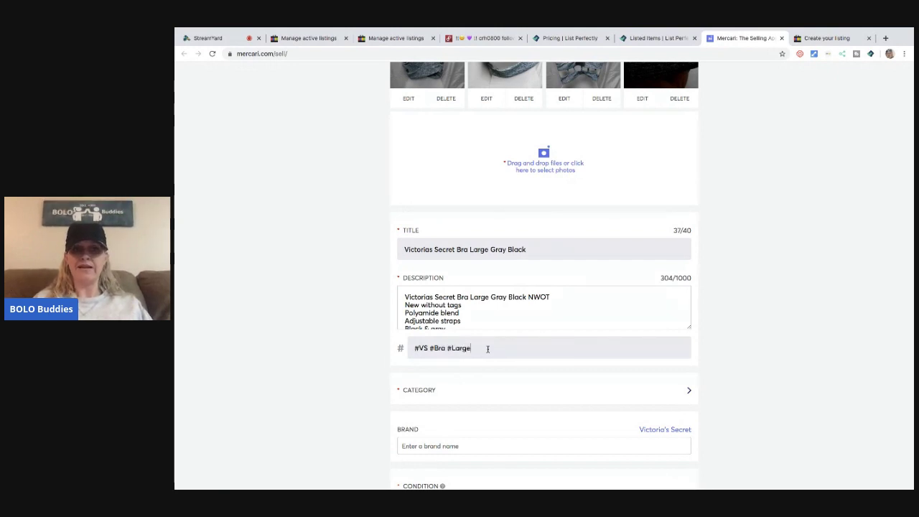
Set the Mercari category to Sports bras and the condition to Like new, and fill in the ships-from ZIP code.
click(429, 393)
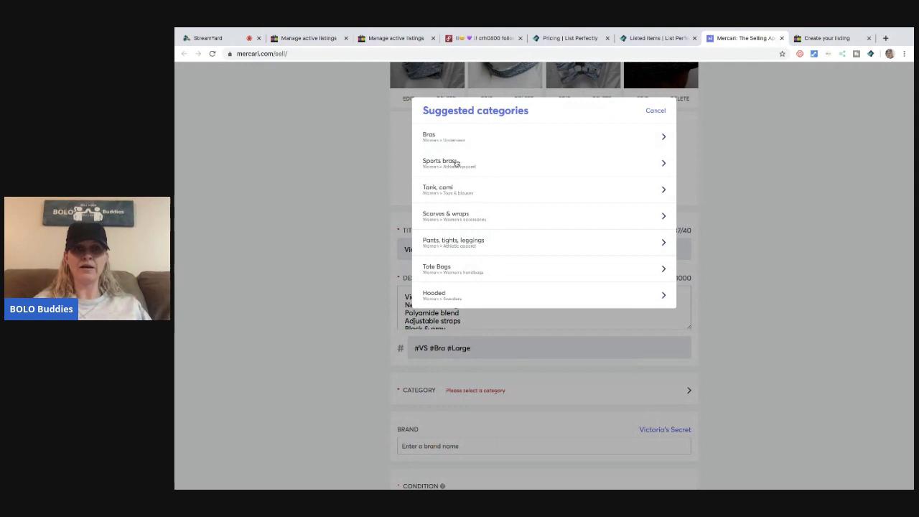
click(455, 164)
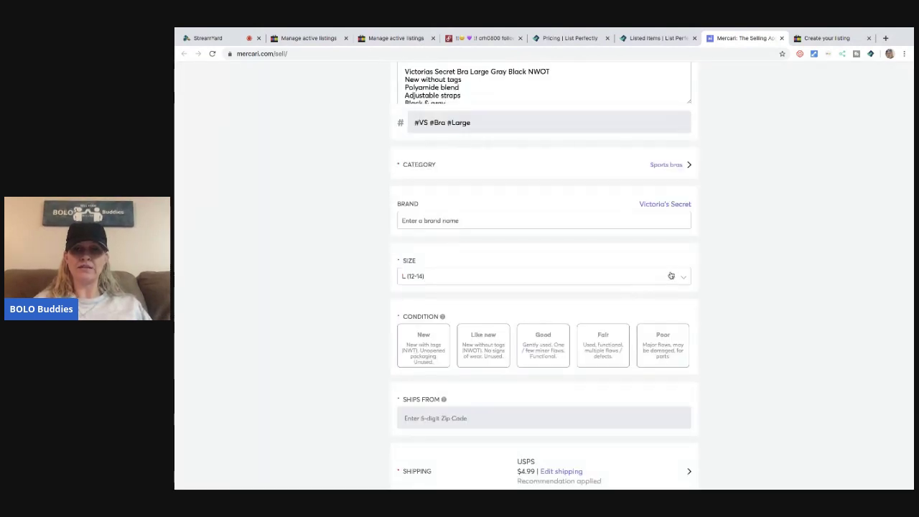
scroll(671, 276, down, 1)
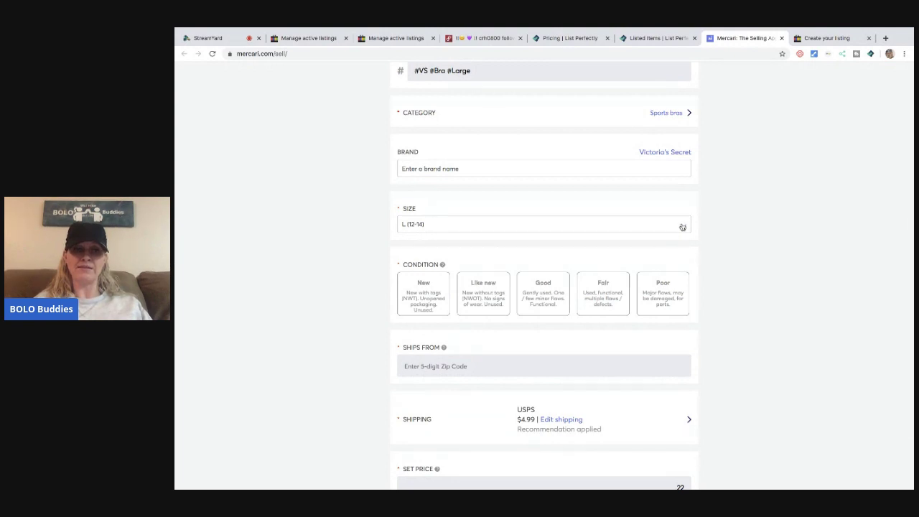
scroll(682, 227, down, 1)
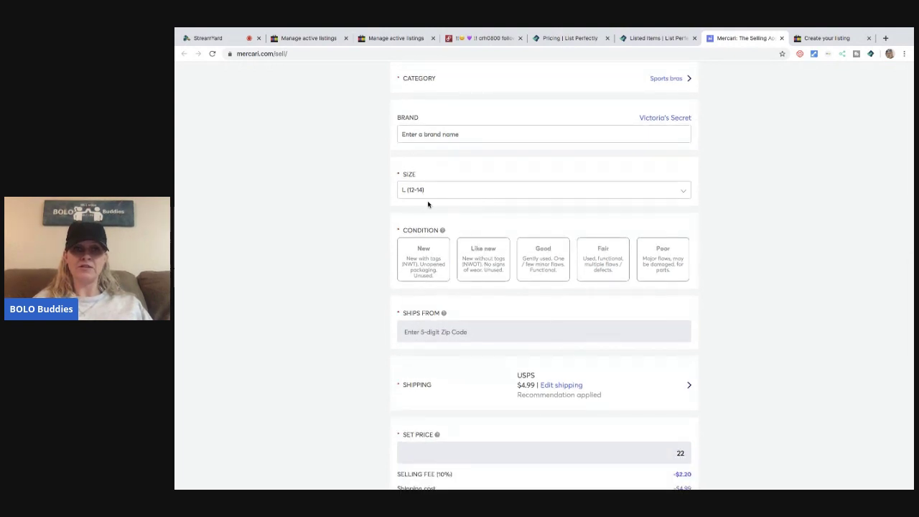
click(486, 264)
click(463, 332)
text(43023)
Offer free shipping with Ship on your own and publish the gray and black bra on Mercari.
click(557, 385)
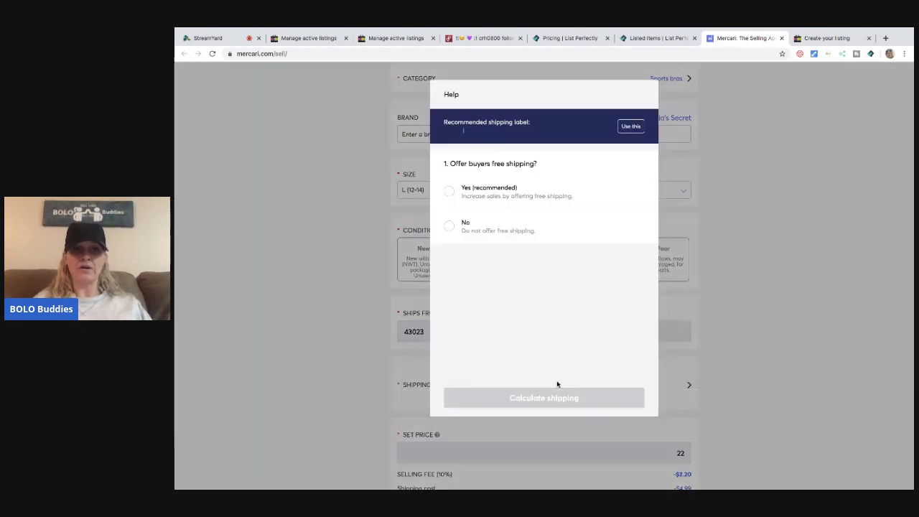
click(449, 190)
click(449, 326)
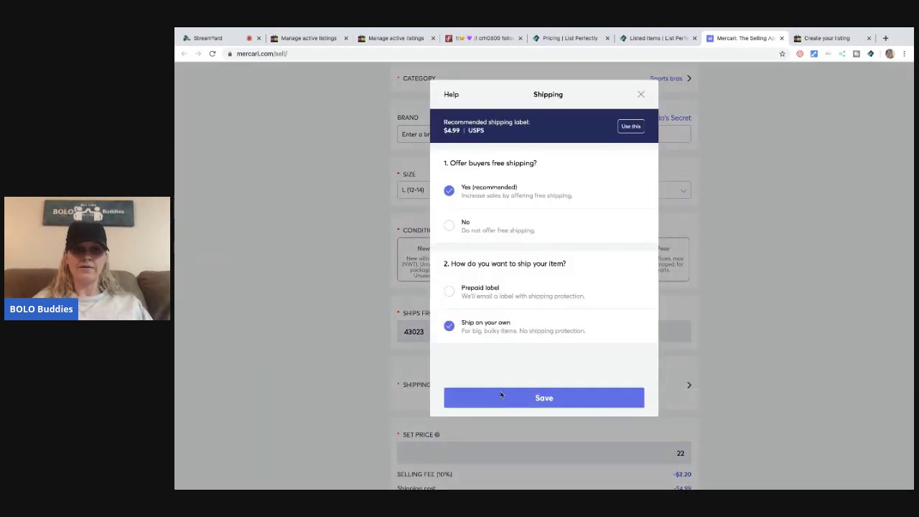
click(527, 398)
scroll(525, 400, down, 2)
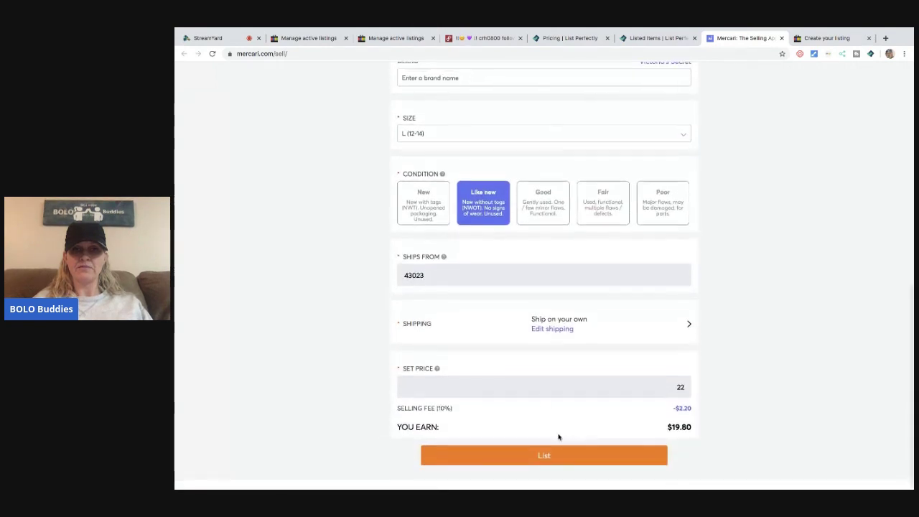
click(552, 459)
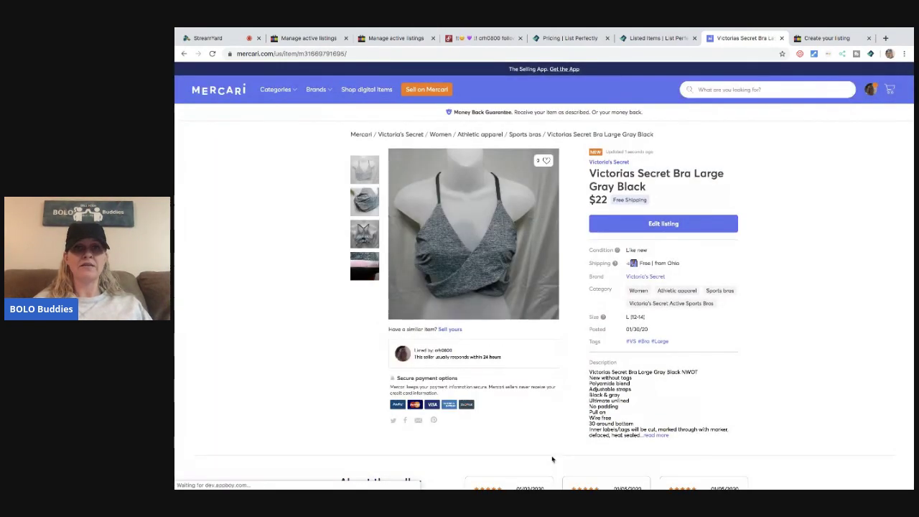
click(780, 40)
Enter PM MC as the gray and black bra's custom label on eBay and set the first store category to Womens Clothing.
click(428, 307)
text(PM MC)
click(751, 369)
scroll(751, 369, down, 3)
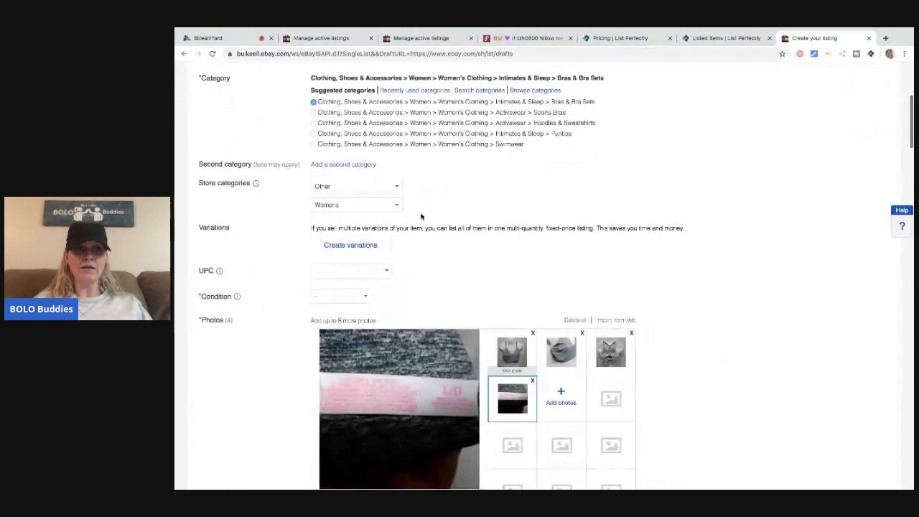
click(397, 187)
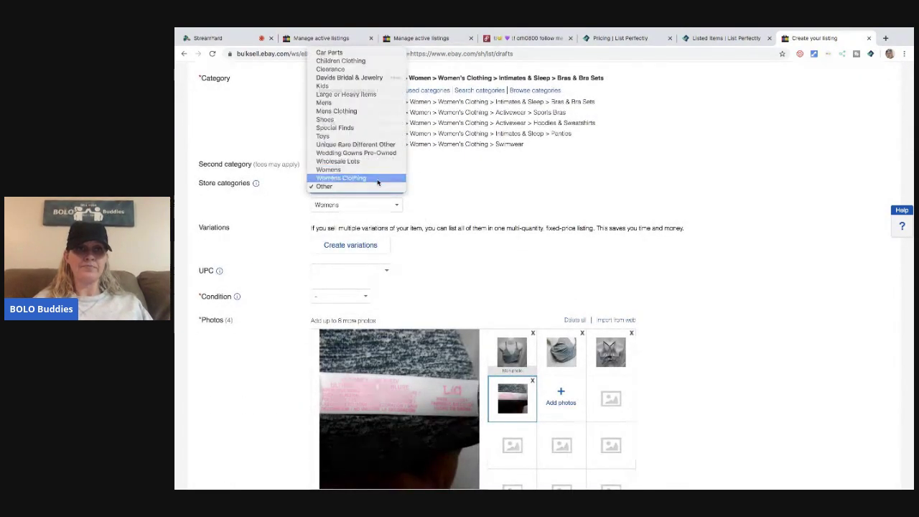
click(378, 179)
Set the gray and black bra's UPC to Does not apply and its condition to New without tags.
click(386, 271)
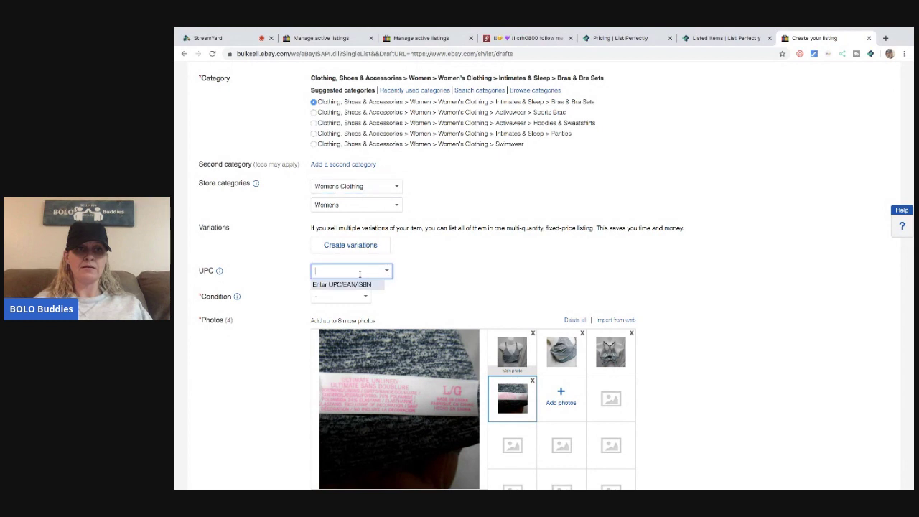
text(does not apply)
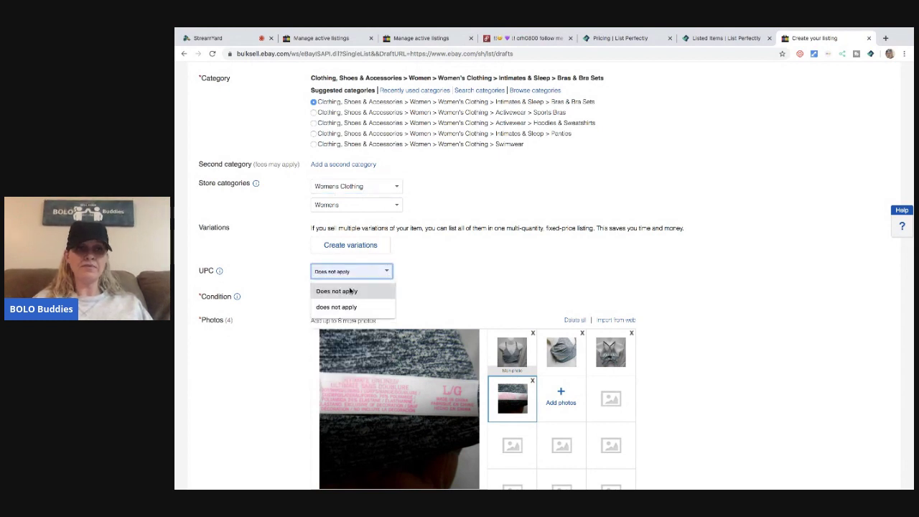
click(347, 291)
click(366, 297)
click(337, 311)
Complete the gray and black bra's required item specifics with cup size L and style Bra.
scroll(496, 261, down, 6)
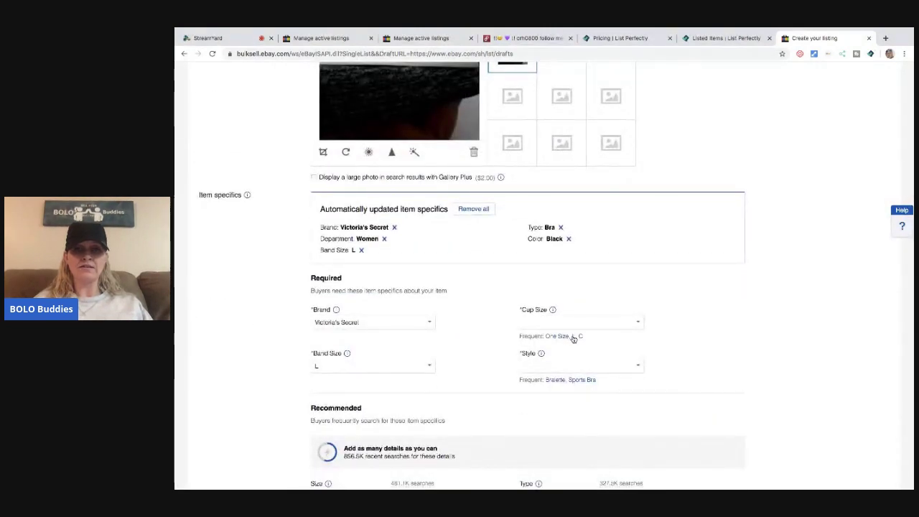
click(574, 336)
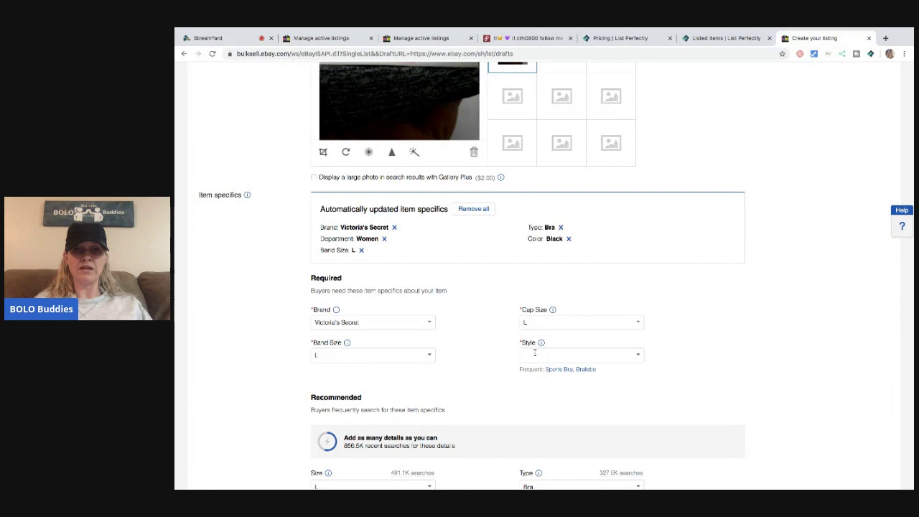
click(534, 354)
text(Bra)
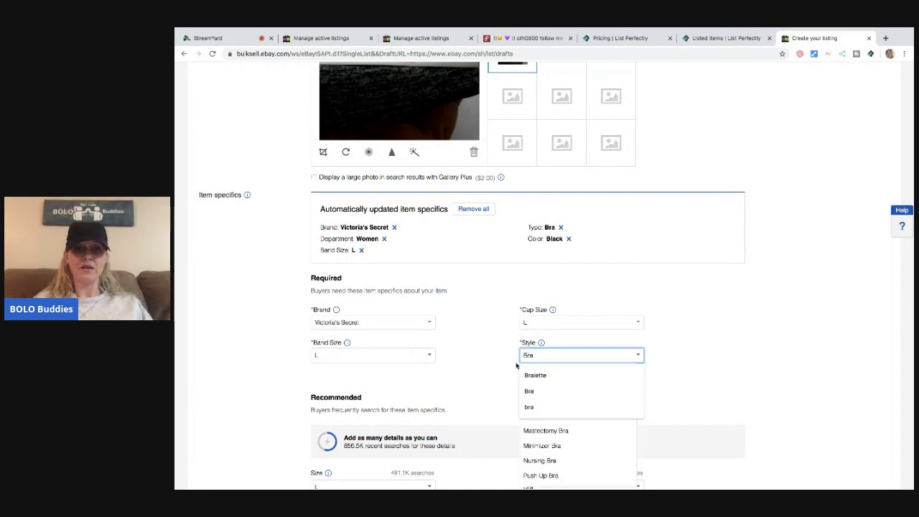
click(529, 392)
click(478, 348)
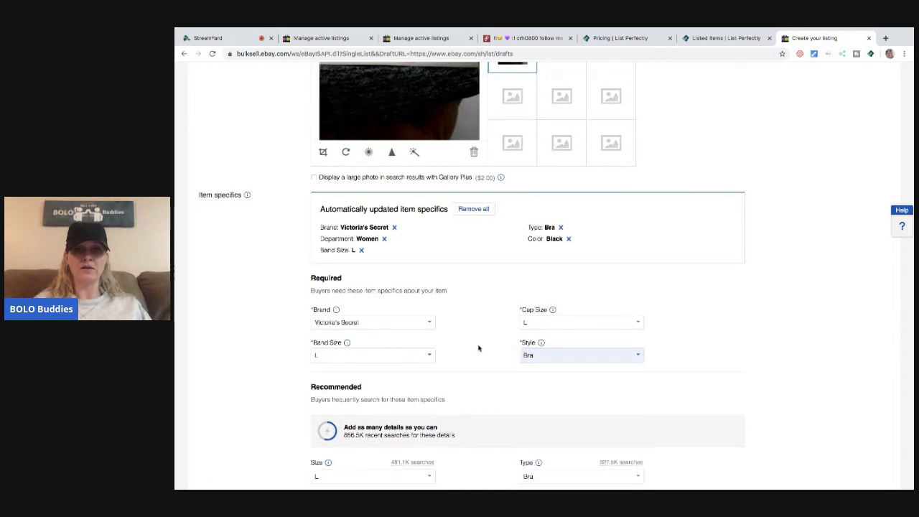
Set the recommended item specific Underwire Type to No for the gray and black bra.
scroll(478, 349, down, 3)
click(637, 282)
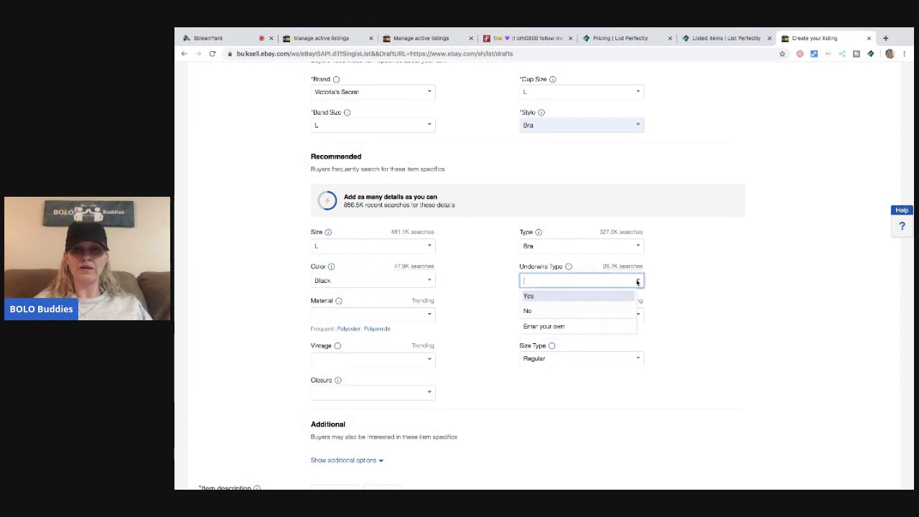
click(588, 311)
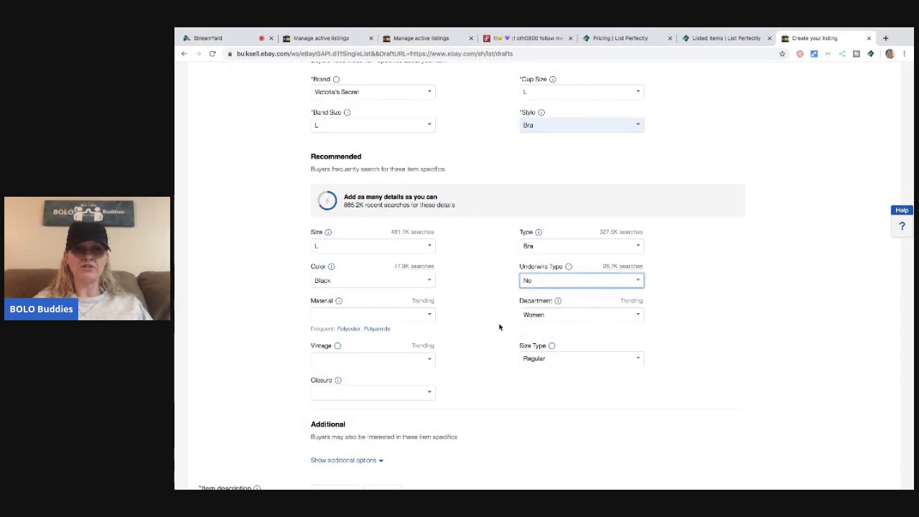
Set the gray and black bra's package dimensions to 12 x 11 x 3 in and its weight to 8 oz.
scroll(490, 337, down, 5)
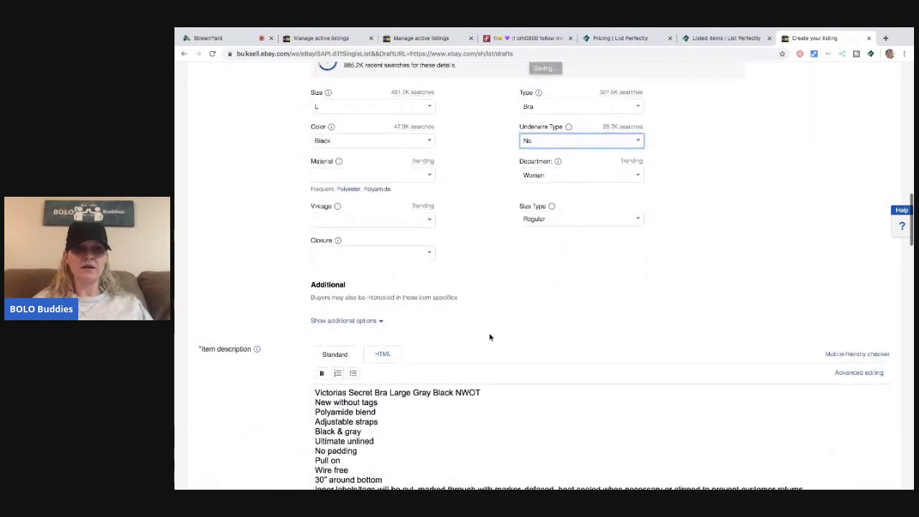
scroll(490, 335, down, 10)
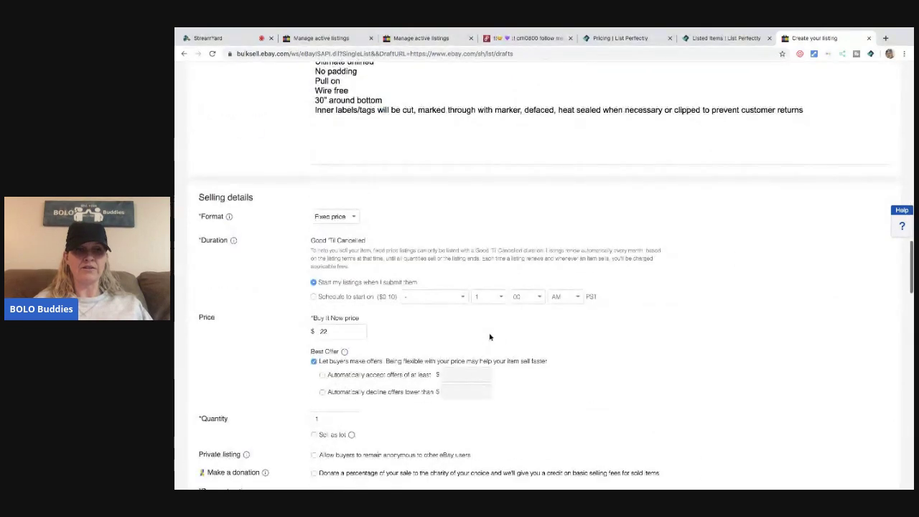
scroll(490, 337, down, 10)
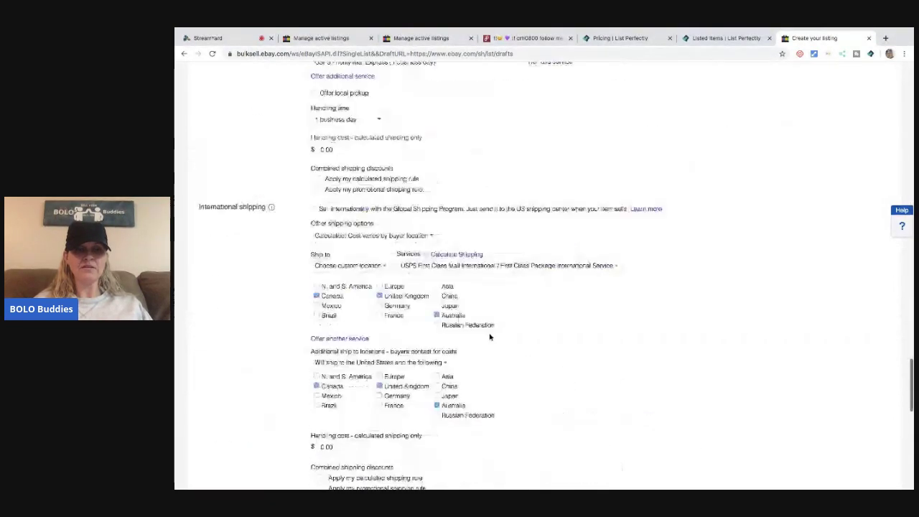
click(425, 311)
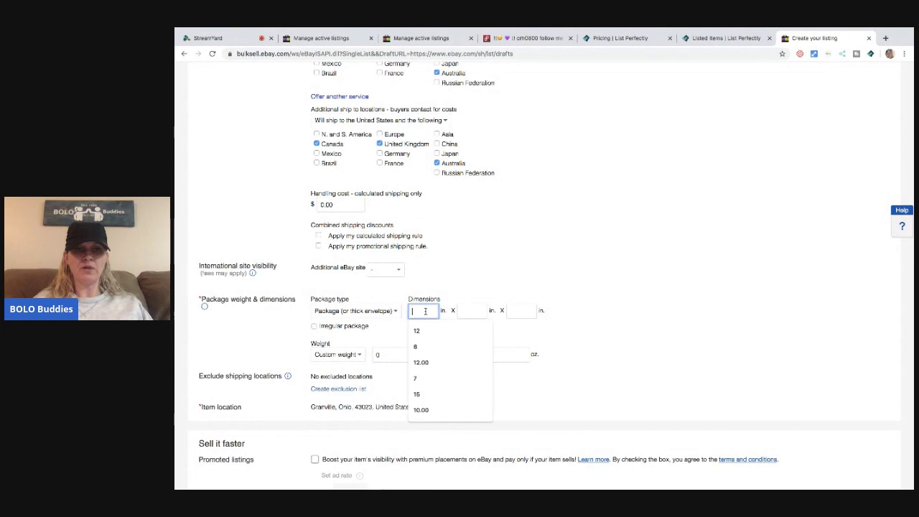
text(12)
key(Tab)
text(11)
key(Tab)
text(3)
key(Tab)
key(Tab)
key(Tab)
key(Tab)
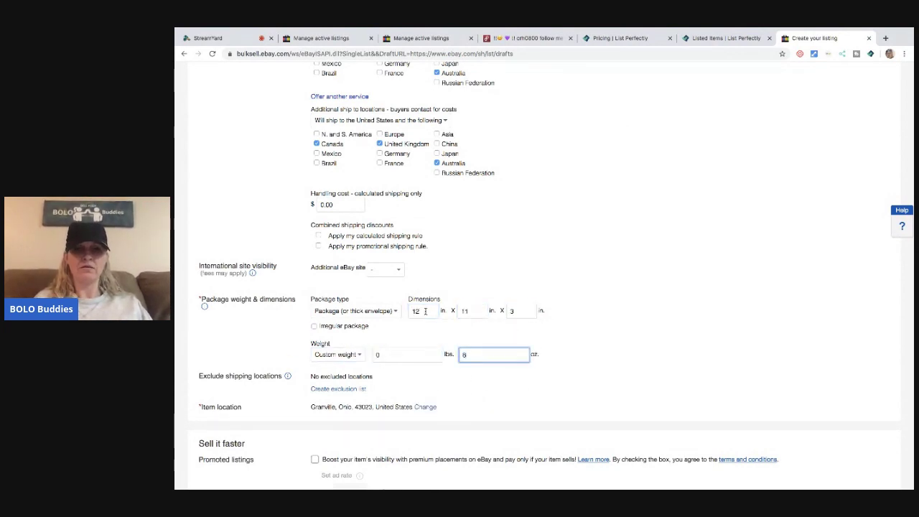
Promote the gray and black bra's eBay listing at a 1% ad rate in Campaign 47 and publish it.
scroll(560, 335, down, 2)
click(316, 326)
double_click(352, 356)
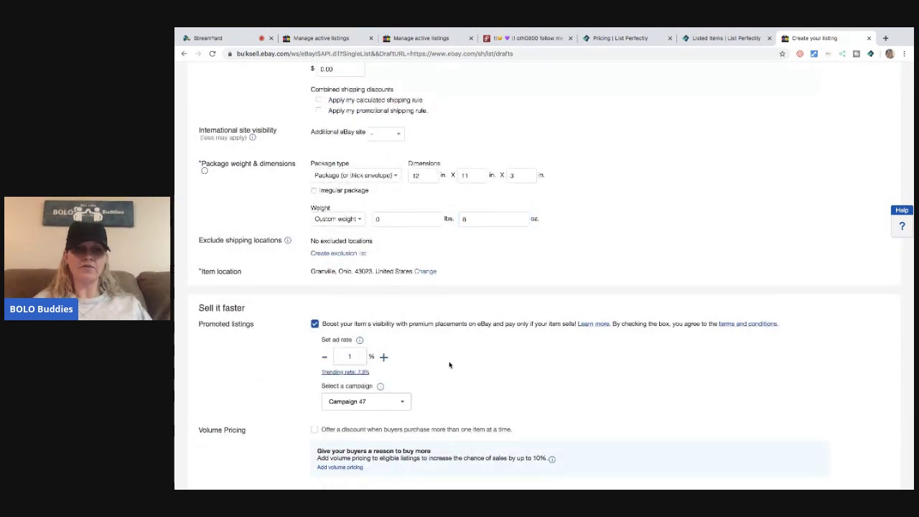
scroll(447, 364, down, 3)
click(224, 453)
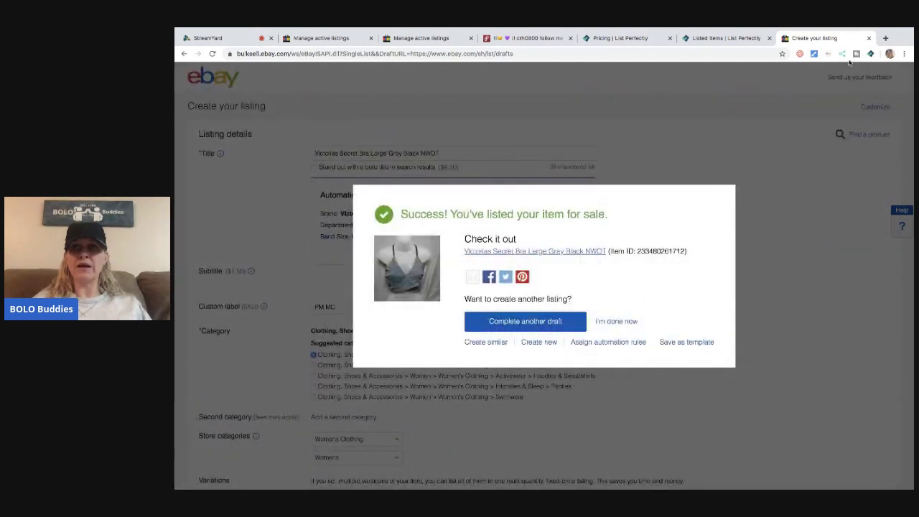
click(869, 38)
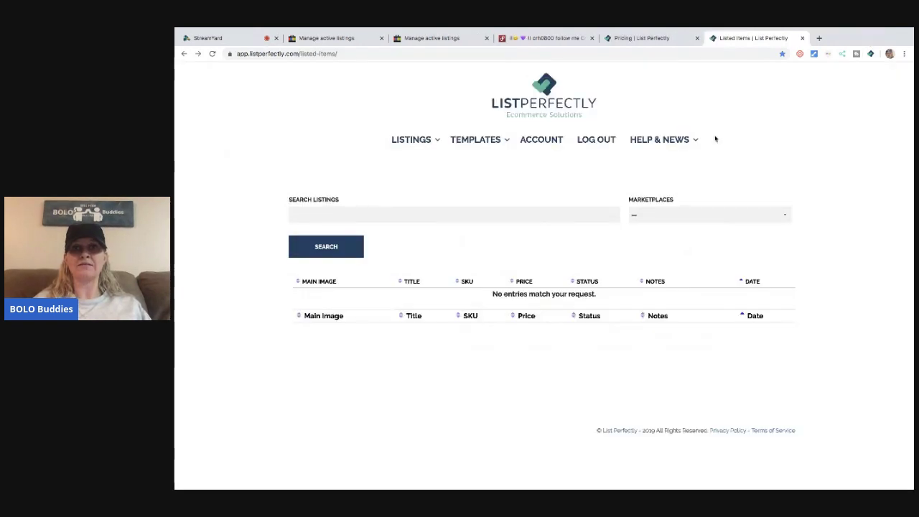
Close the support chat on the List Perfectly pricing page and compare the Simple, Business and Pro plans' features and detailed info.
click(645, 40)
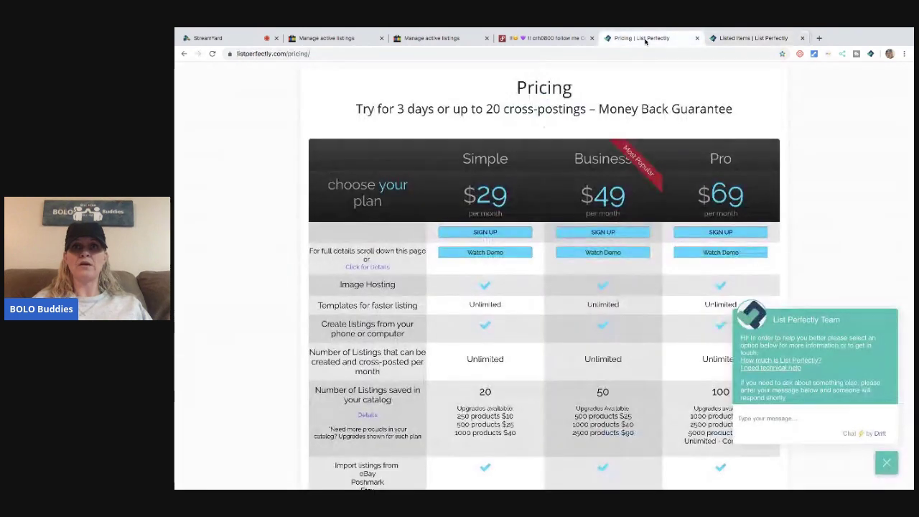
click(887, 462)
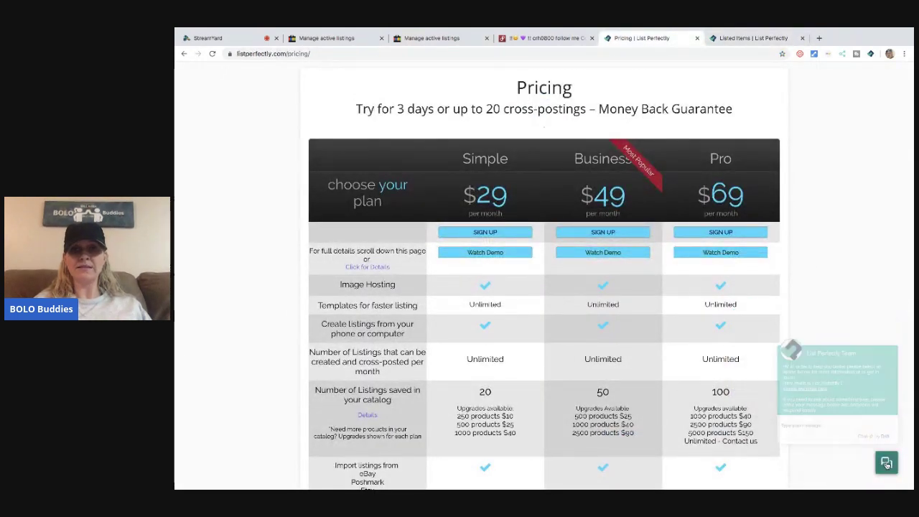
scroll(855, 295, down, 1)
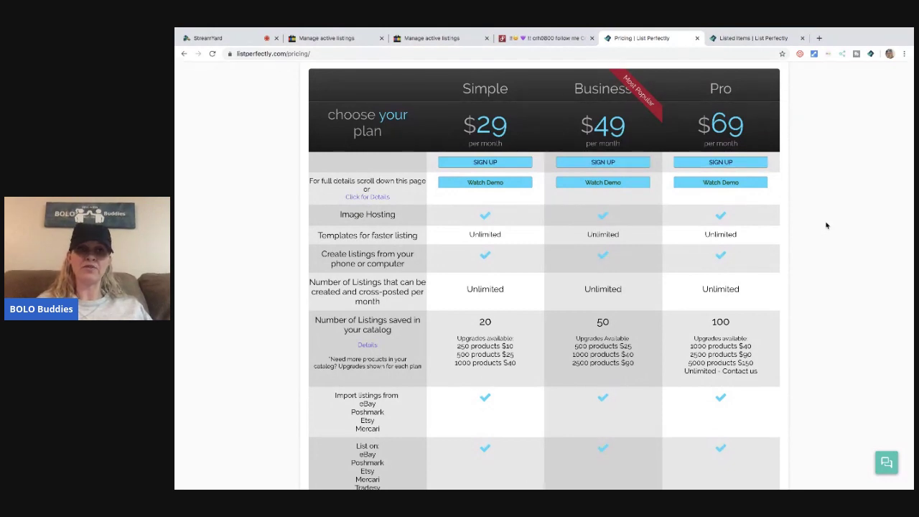
scroll(825, 225, down, 3)
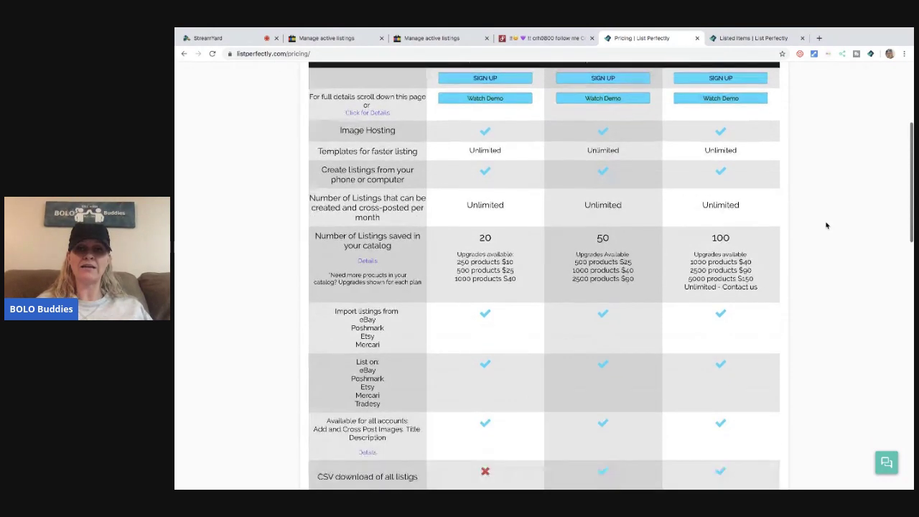
scroll(826, 226, down, 6)
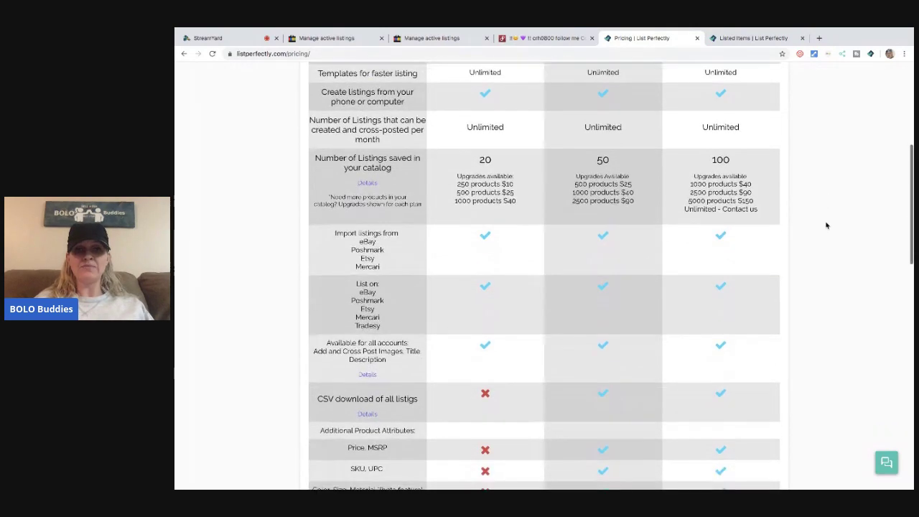
scroll(826, 225, down, 2)
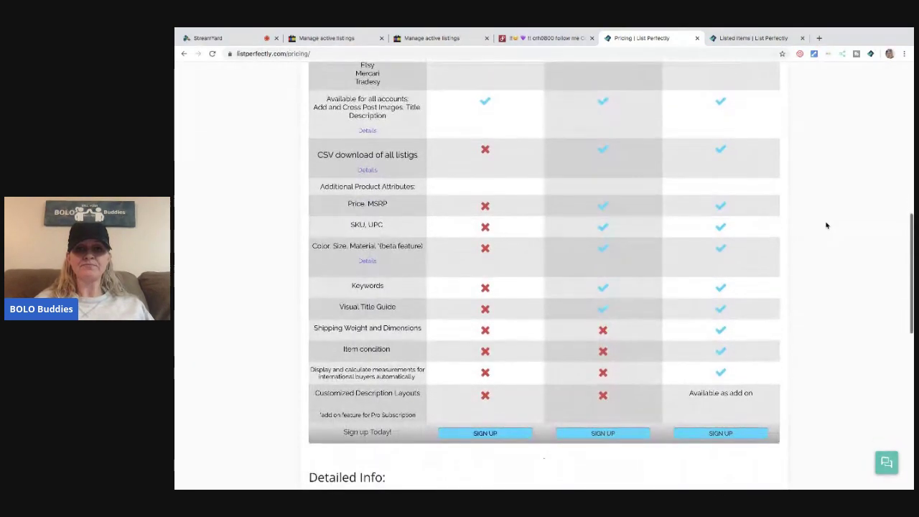
scroll(826, 226, down, 3)
scroll(825, 225, down, 5)
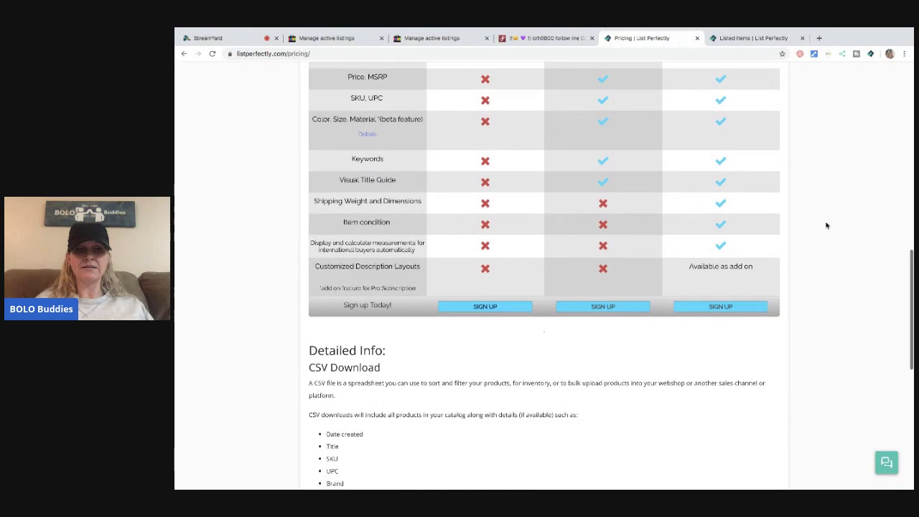
scroll(826, 226, down, 6)
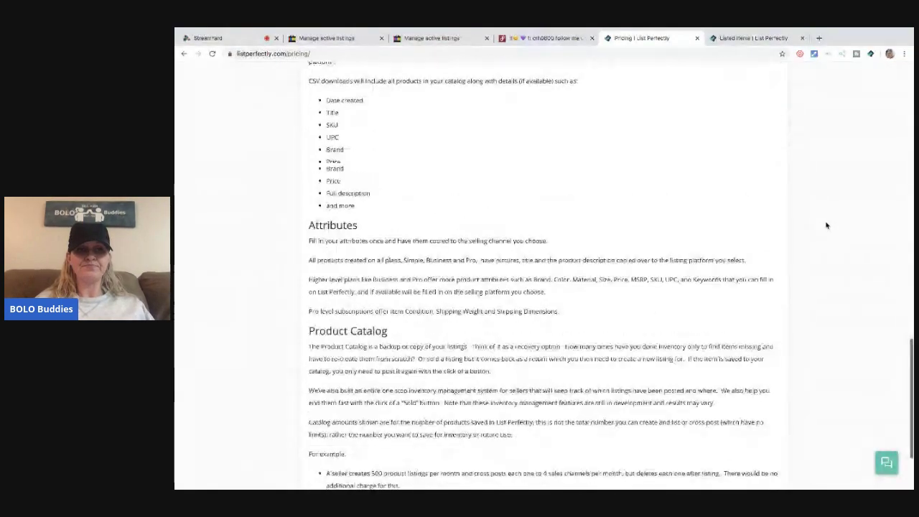
scroll(825, 225, up, 12)
scroll(826, 225, up, 7)
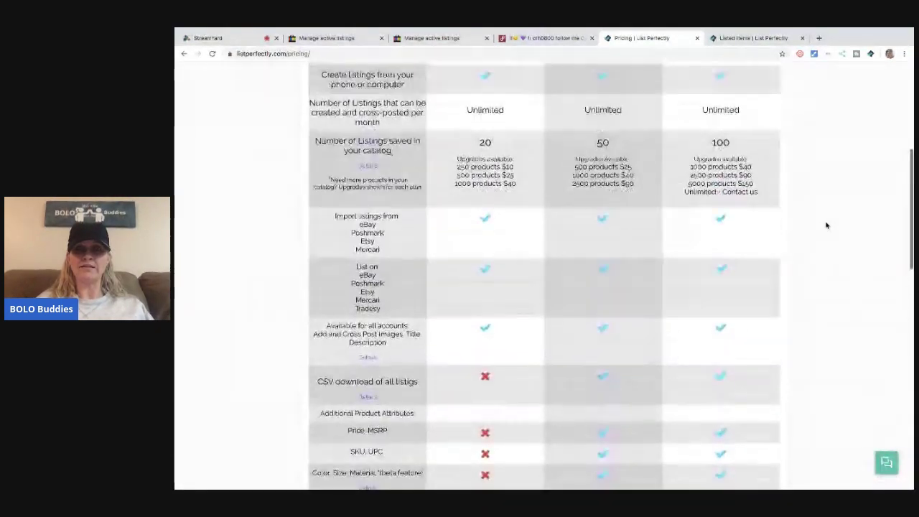
Open List Perfectly's Software Versions & Beta page, examine the current and beta extension releases, and return to the pricing page.
click(744, 39)
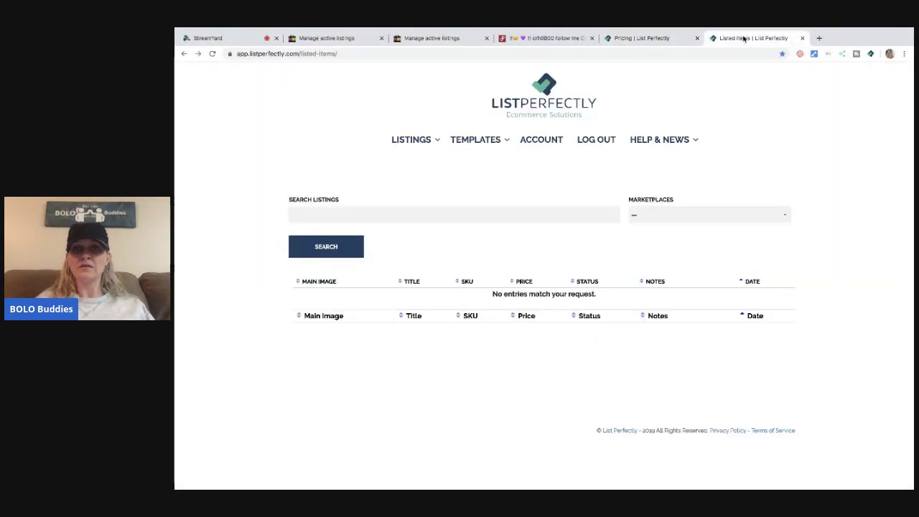
mouse_move(669, 138)
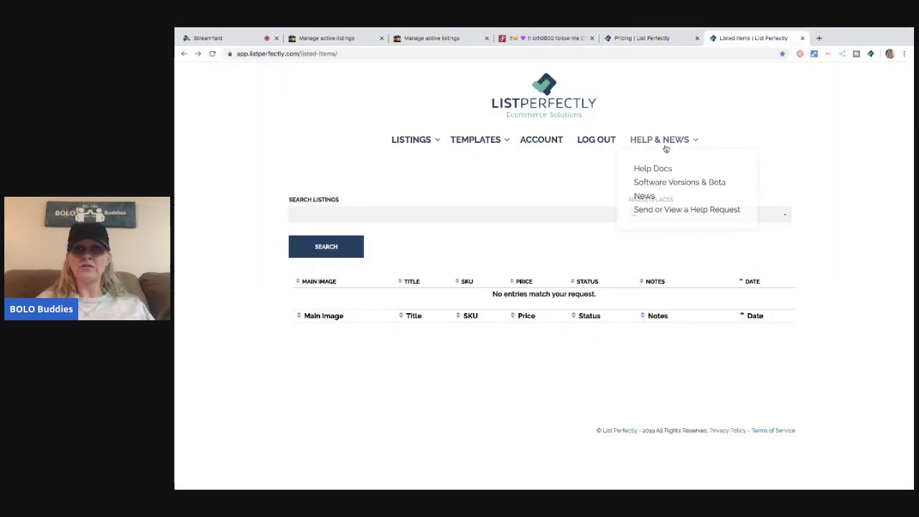
click(671, 183)
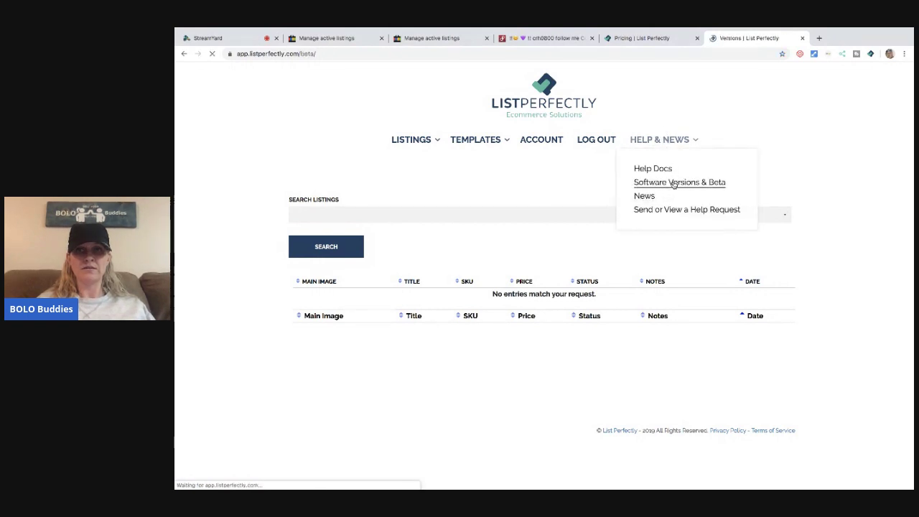
scroll(607, 316, down, 4)
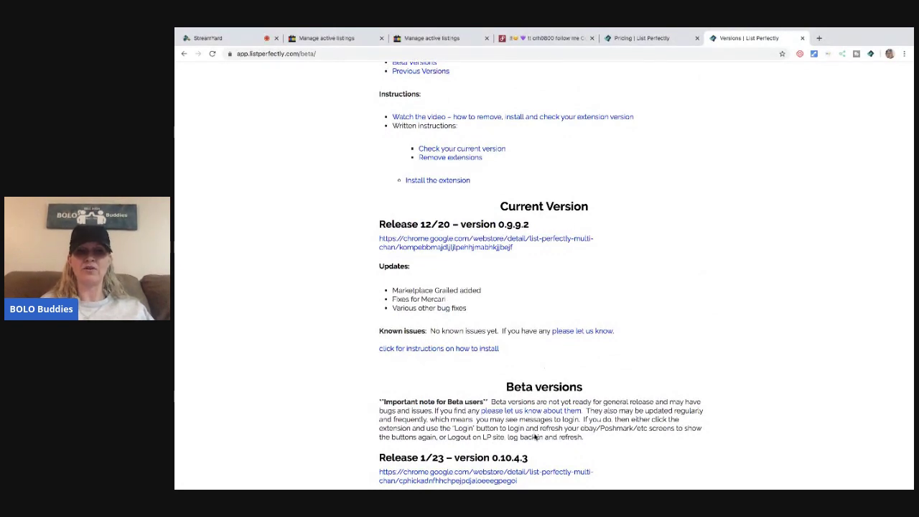
scroll(534, 436, down, 1)
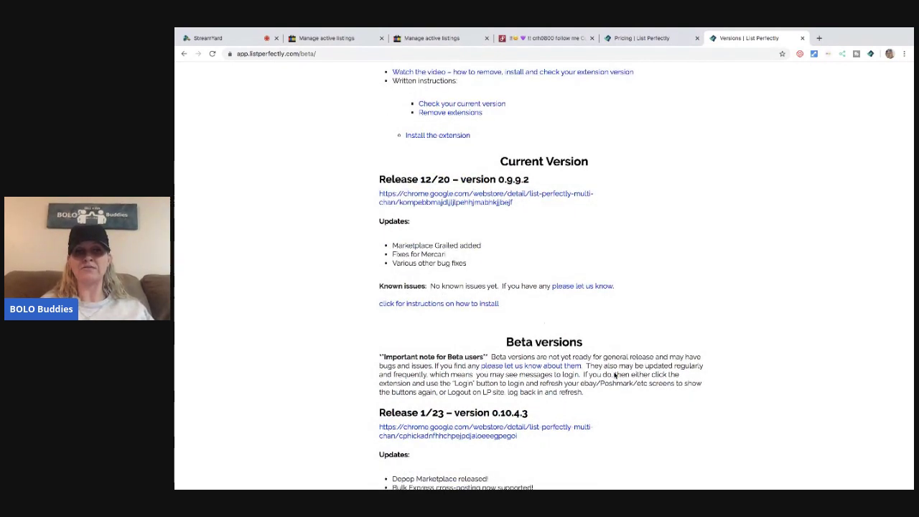
scroll(614, 375, up, 5)
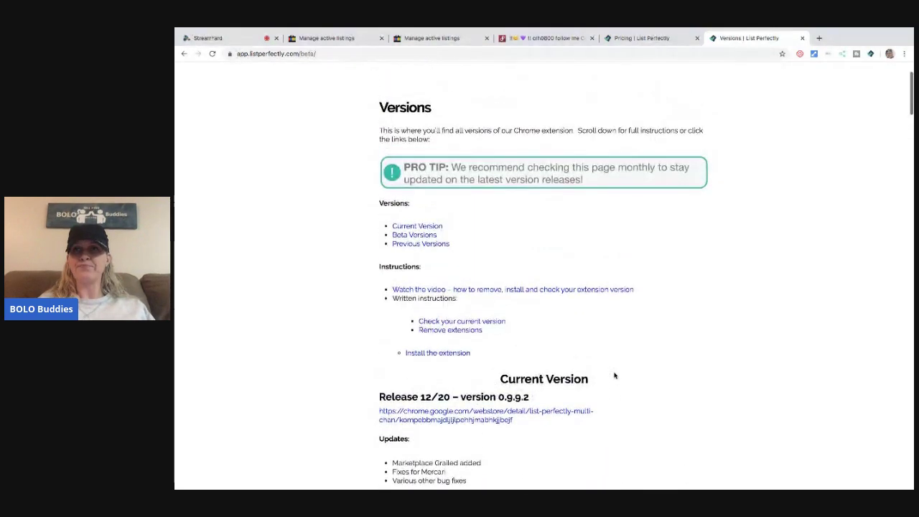
scroll(615, 375, up, 3)
scroll(610, 376, down, 5)
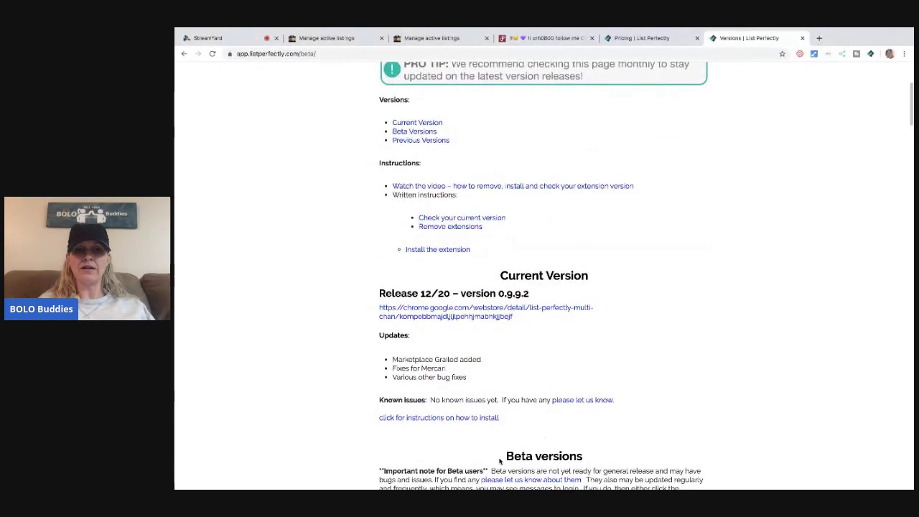
scroll(498, 456, down, 4)
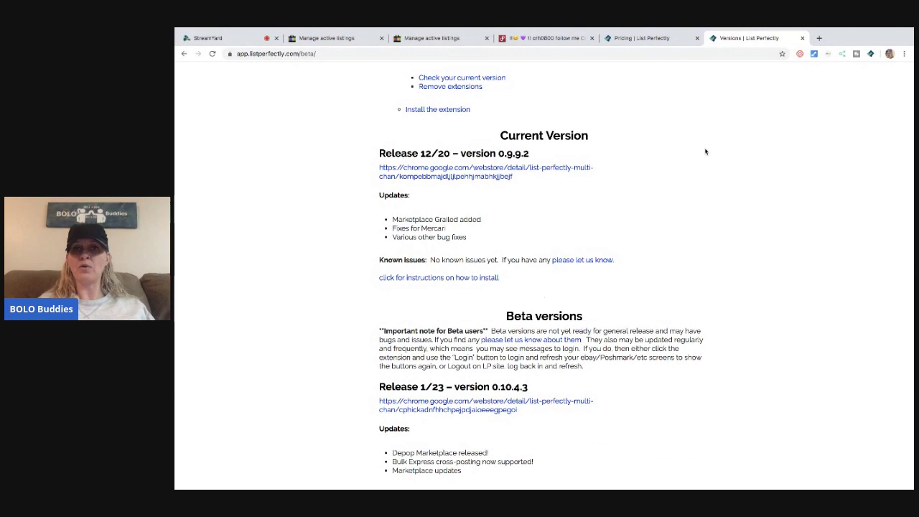
scroll(705, 151, up, 3)
scroll(706, 151, up, 1)
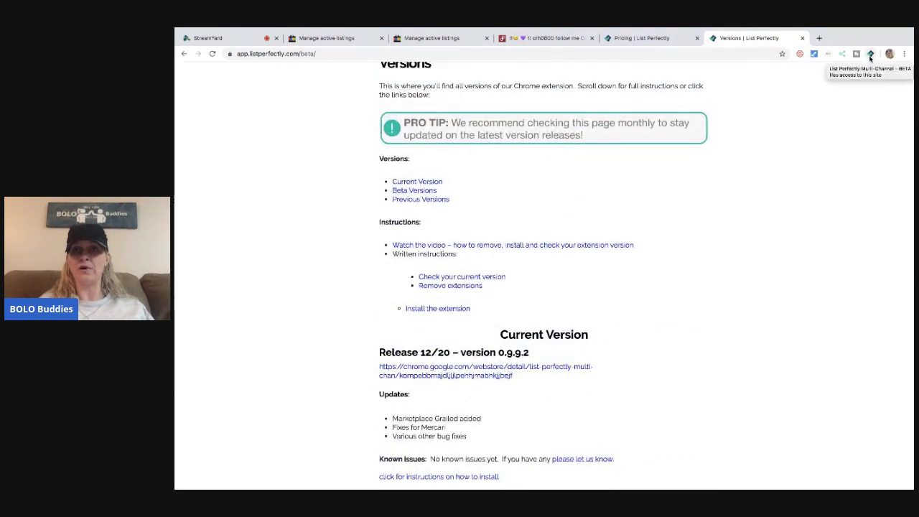
click(641, 38)
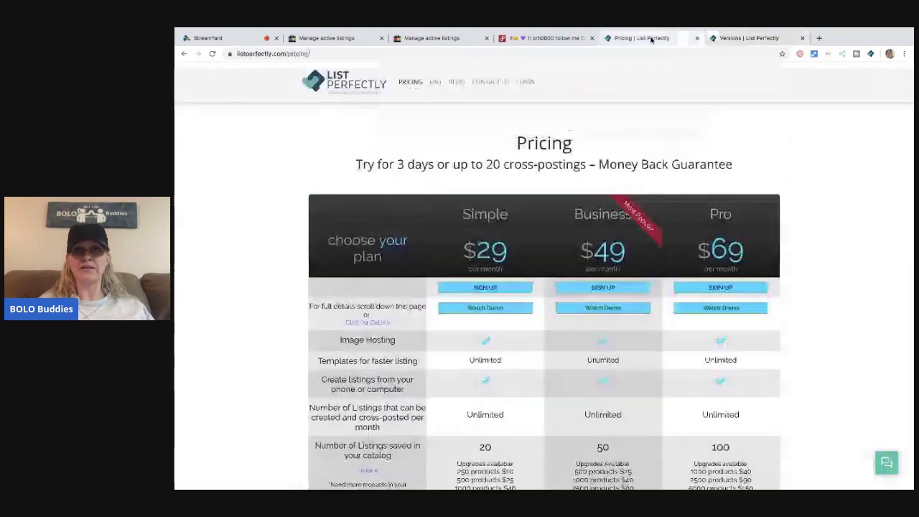